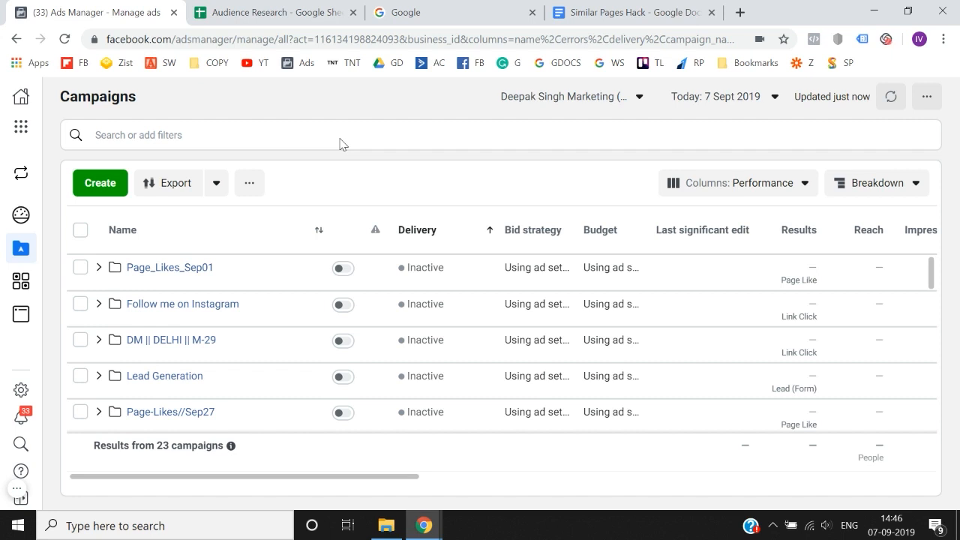
Switch to the Audience Research spreadsheet and look over the NICHE row across columns A to F
{"action": "left_click", "coordinate": [273, 10]}
{"action": "left_click", "coordinate": [295, 265]}
{"action": "key", "text": "Left"}
{"action": "key", "text": "Left"}
{"action": "key", "text": "Left"}
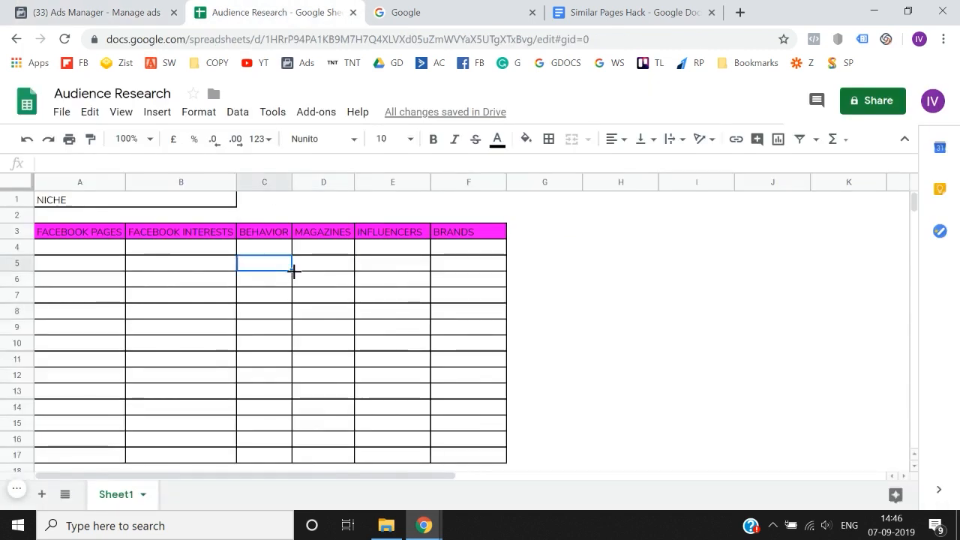
{"action": "key", "text": "Up"}
{"action": "key", "text": "Up"}
{"action": "key", "text": "Up"}
{"action": "key", "text": "Up"}
{"action": "key", "text": "shift+Right"}
{"action": "key", "text": "shift+Right"}
{"action": "key", "text": "shift+Right"}
{"action": "key", "text": "shift+Right"}
{"action": "key", "text": "shift+Right"}
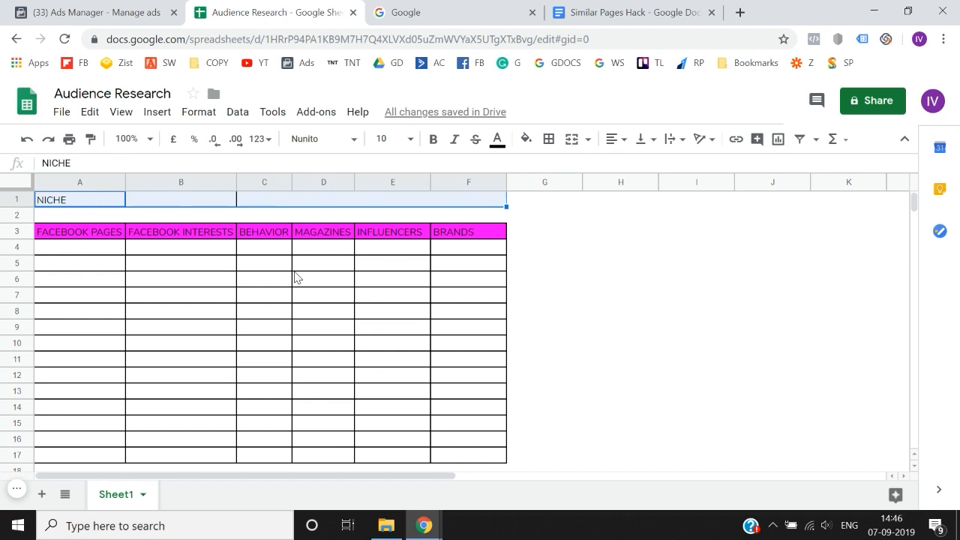
Examine the category headings in row 3 and the empty table rows beneath them
{"action": "key", "text": "Down"}
{"action": "key", "text": "Down"}
{"action": "key", "text": "shift+Right"}
{"action": "key", "text": "shift+Right"}
{"action": "key", "text": "shift+Right"}
{"action": "key", "text": "shift+Right"}
{"action": "key", "text": "shift+Right"}
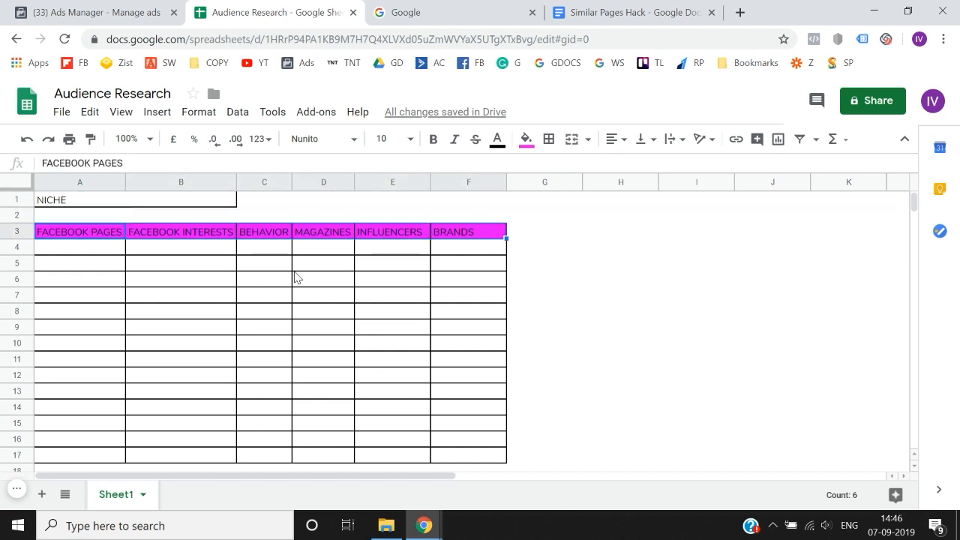
{"action": "key", "text": "shift+Down"}
{"action": "key", "text": "shift+Down"}
{"action": "key", "text": "shift+Down"}
{"action": "key", "text": "shift+Down"}
{"action": "key", "text": "shift+Down"}
{"action": "key", "text": "shift+Down"}
{"action": "key", "text": "shift+Down"}
{"action": "key", "text": "shift+Down"}
{"action": "key", "text": "shift+Down"}
{"action": "key", "text": "shift+Down"}
{"action": "key", "text": "shift+Down"}
{"action": "key", "text": "shift+Down"}
{"action": "key", "text": "shift+Down"}
{"action": "key", "text": "shift+Down"}
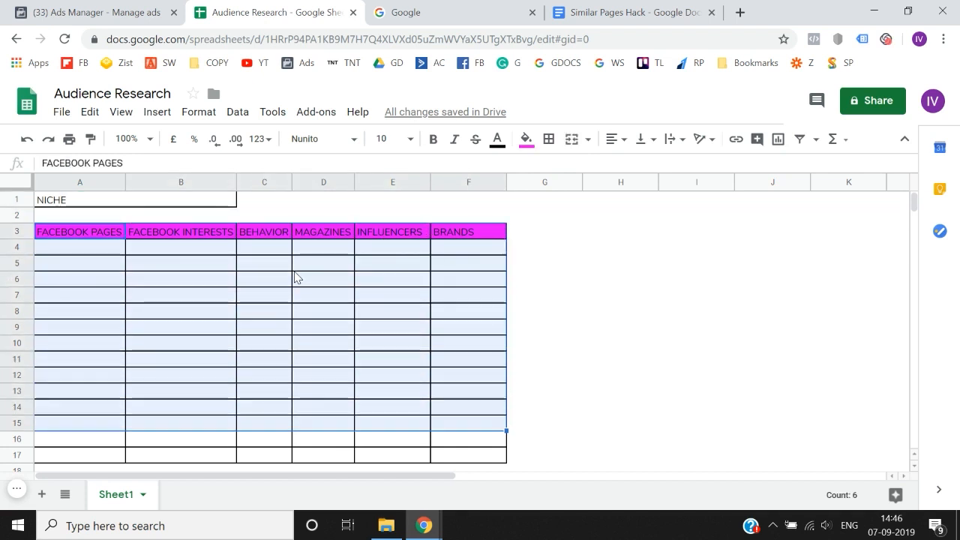
{"action": "key", "text": "shift+Up"}
{"action": "key", "text": "shift+Up"}
{"action": "key", "text": "shift+Up"}
{"action": "key", "text": "shift+Up"}
{"action": "key", "text": "shift+Up"}
{"action": "key", "text": "shift+Up"}
{"action": "key", "text": "shift+Up"}
{"action": "key", "text": "shift+Up"}
{"action": "key", "text": "shift+Up"}
{"action": "key", "text": "shift+Up"}
{"action": "key", "text": "shift+Up"}
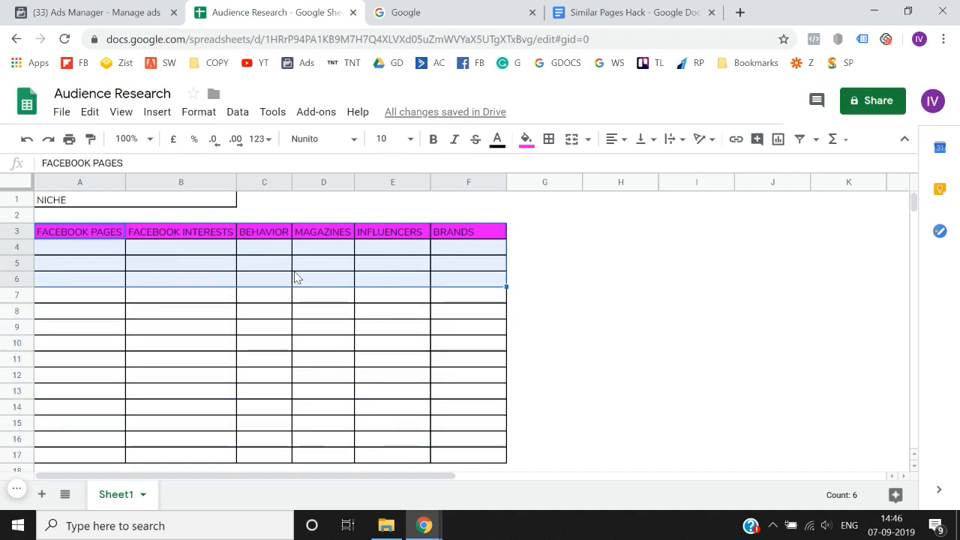
{"action": "key", "text": "shift+Up"}
{"action": "key", "text": "shift+Up"}
{"action": "key", "text": "shift+Up"}
Review the whole research template from the NICHE row down through the category table
{"action": "key", "text": "Up"}
{"action": "key", "text": "Up"}
{"action": "key", "text": "shift+Right"}
{"action": "key", "text": "shift+Right"}
{"action": "key", "text": "shift+Right"}
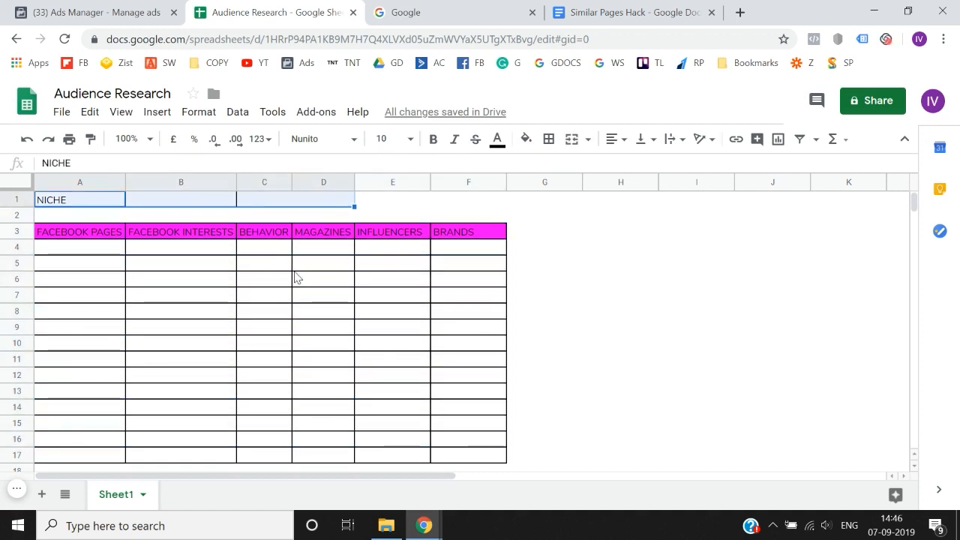
{"action": "key", "text": "shift+Left"}
{"action": "key", "text": "shift+Left"}
{"action": "key", "text": "shift+Left"}
{"action": "key", "text": "shift+Right"}
{"action": "key", "text": "shift+Right"}
{"action": "key", "text": "shift+Right"}
{"action": "key", "text": "shift+Right"}
{"action": "key", "text": "shift+Right"}
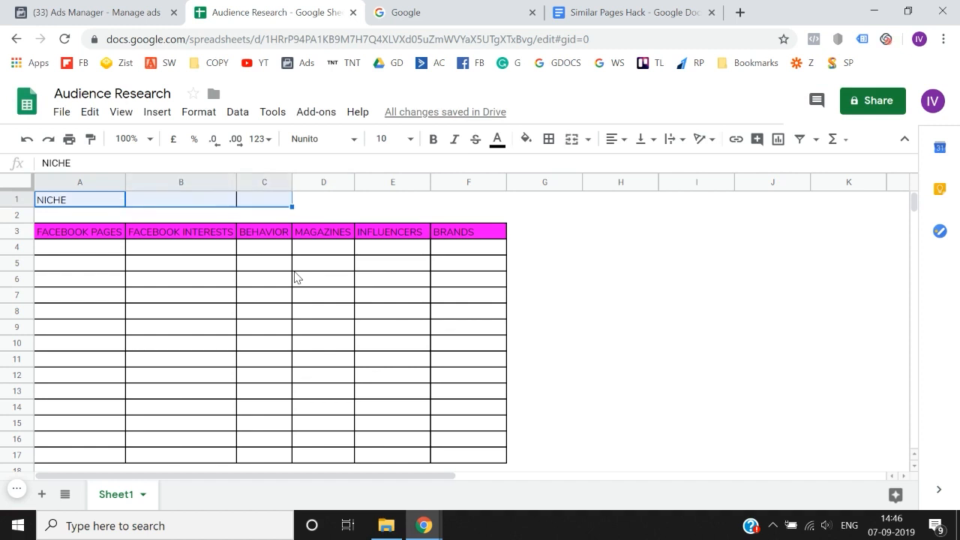
{"action": "key", "text": "shift+Down"}
{"action": "key", "text": "shift+Down"}
{"action": "key", "text": "shift+Down"}
{"action": "key", "text": "shift+Down"}
{"action": "key", "text": "shift+Down"}
{"action": "key", "text": "shift+Down"}
{"action": "key", "text": "shift+Down"}
{"action": "key", "text": "shift+Down"}
{"action": "key", "text": "shift+Down"}
{"action": "key", "text": "shift+Down"}
{"action": "key", "text": "shift+Down"}
{"action": "key", "text": "shift+Down"}
{"action": "key", "text": "shift+Down"}
{"action": "key", "text": "shift+Down"}
{"action": "key", "text": "shift+Down"}
{"action": "key", "text": "shift+Down"}
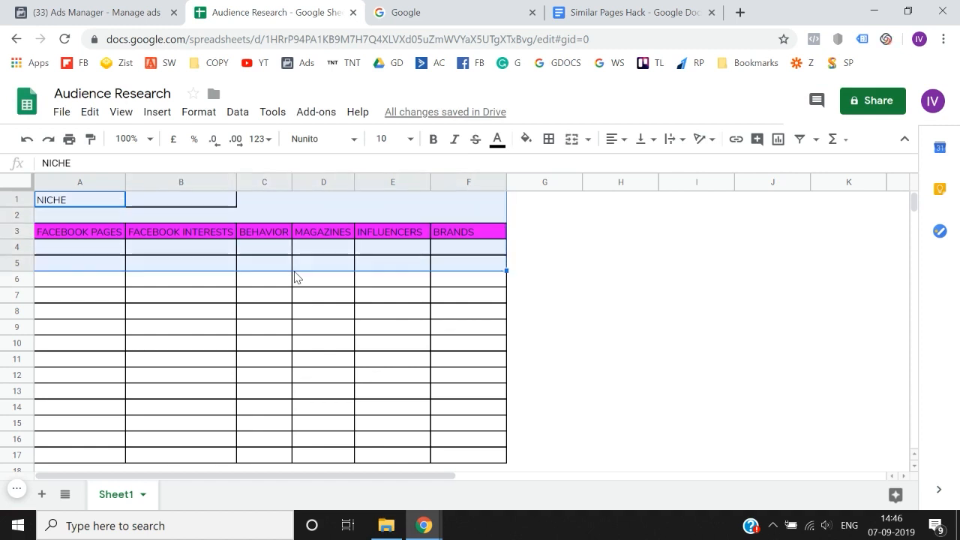
{"action": "key", "text": "Left"}
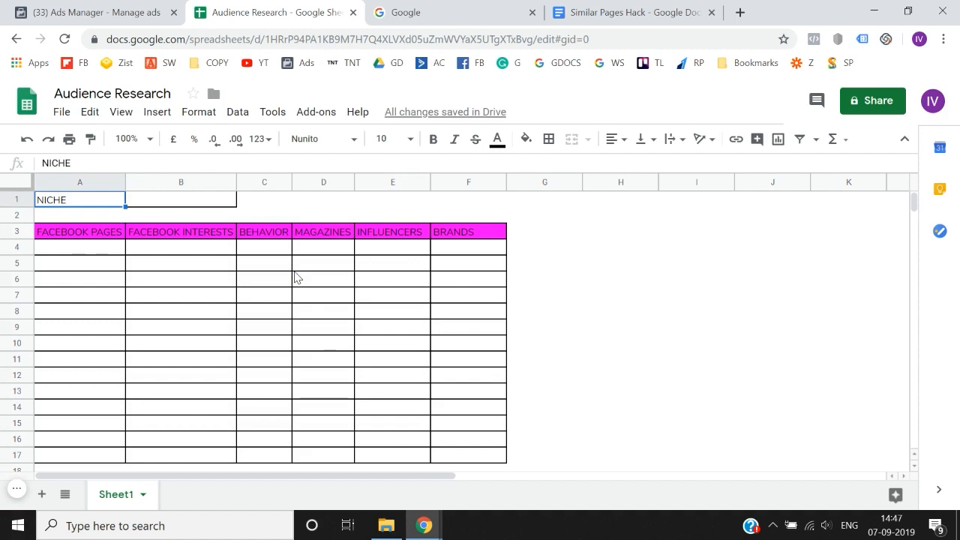
{"action": "key", "text": "Right"}
{"action": "key", "text": "Left"}
{"action": "key", "text": "shift+Right"}
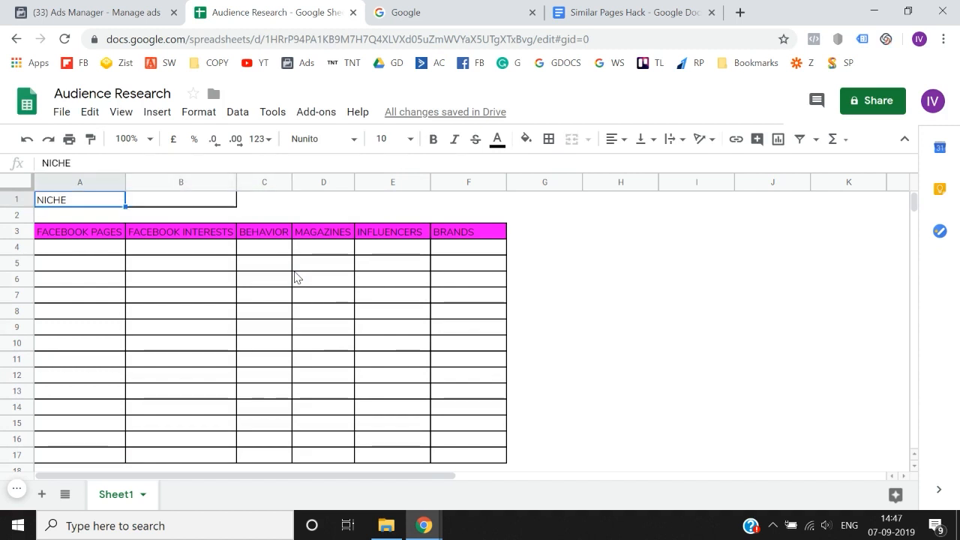
{"action": "key", "text": "shift+Left"}
{"action": "key", "text": "shift+Right"}
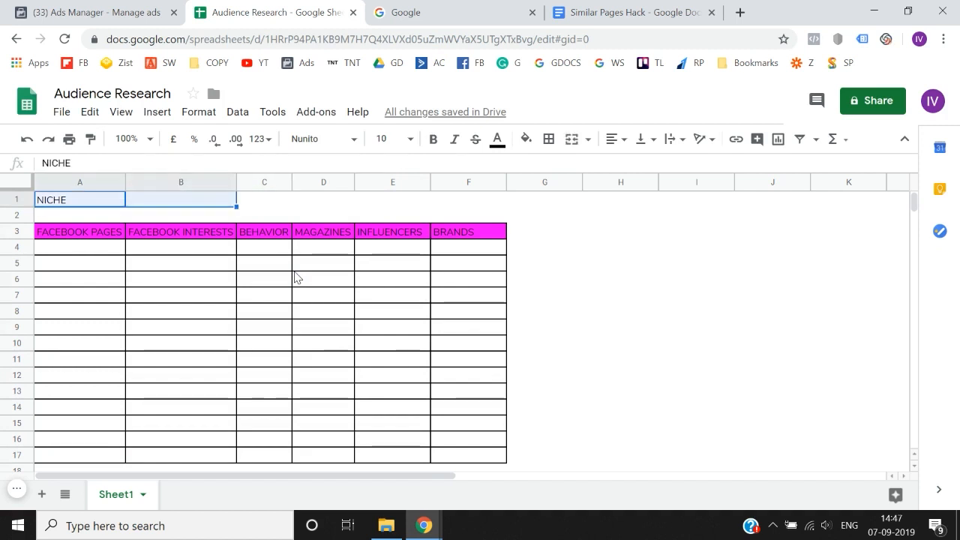
{"action": "key", "text": "shift+Right"}
{"action": "key", "text": "shift+Left"}
{"action": "key", "text": "shift+Left"}
{"action": "key", "text": "shift+Right"}
{"action": "key", "text": "shift+Right"}
{"action": "key", "text": "Left"}
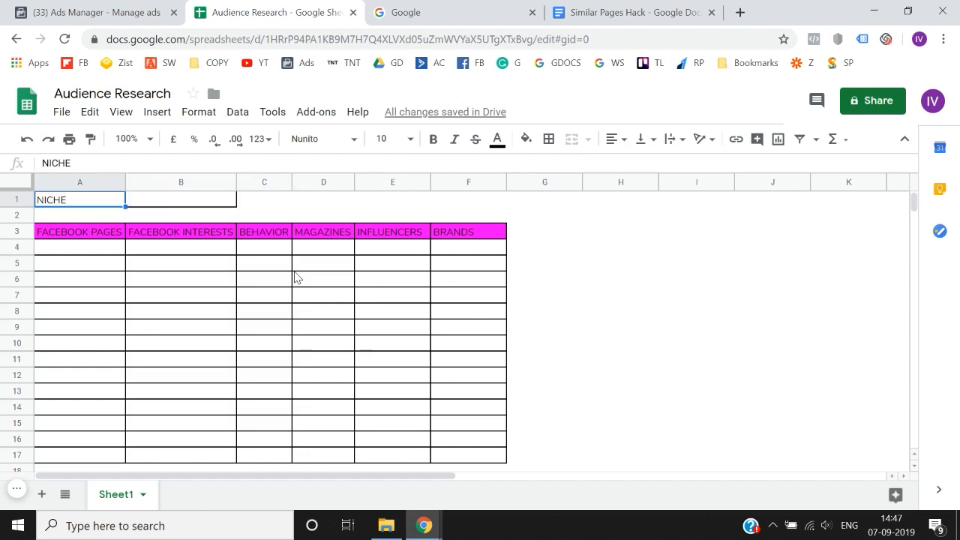
{"action": "key", "text": "shift+Right"}
{"action": "key", "text": "shift+Right"}
{"action": "key", "text": "Left"}
Enter Bodybuilding as the niche in cell B1
{"action": "key", "text": "Right"}
{"action": "key", "text": "shift+Right"}
{"action": "key", "text": "shift+Left"}
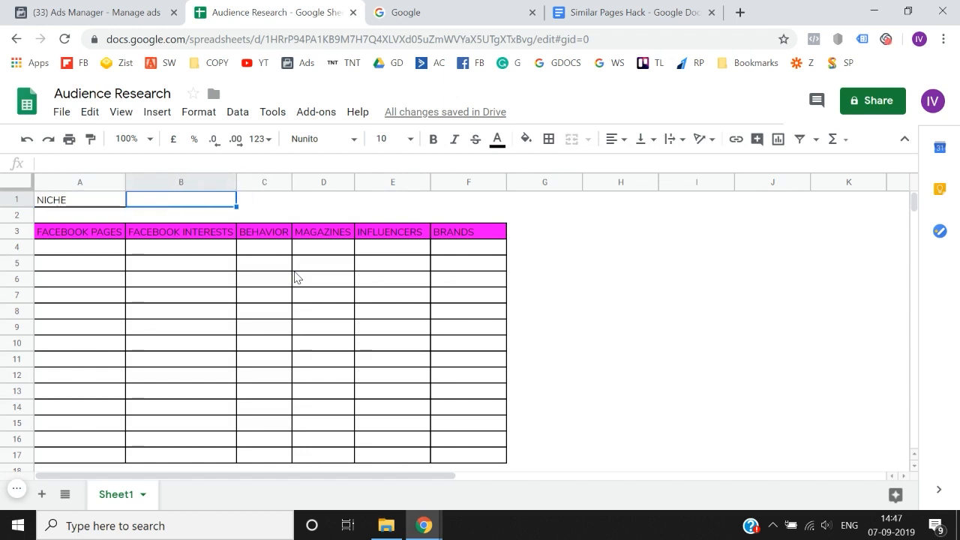
{"action": "type", "text": "Bodybuilding"}
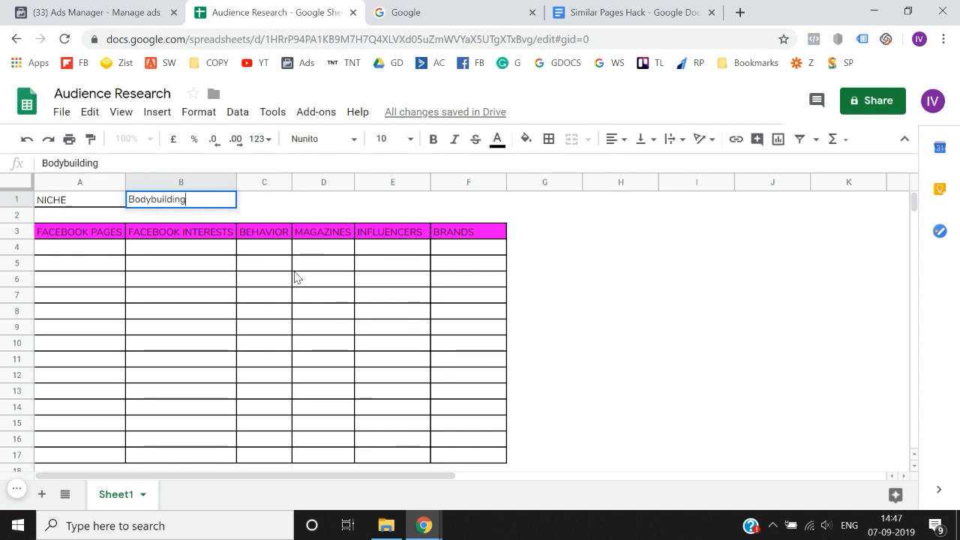
{"action": "key", "text": "Return"}
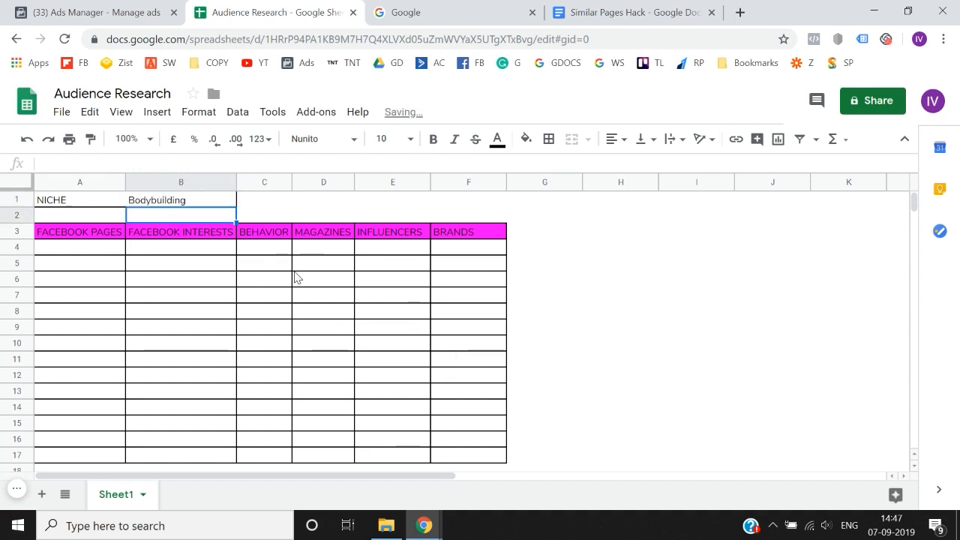
Review the category headings from FACEBOOK PAGES to BRANDS together with the niche entry in row 1
{"action": "key", "text": "Down"}
{"action": "key", "text": "Left"}
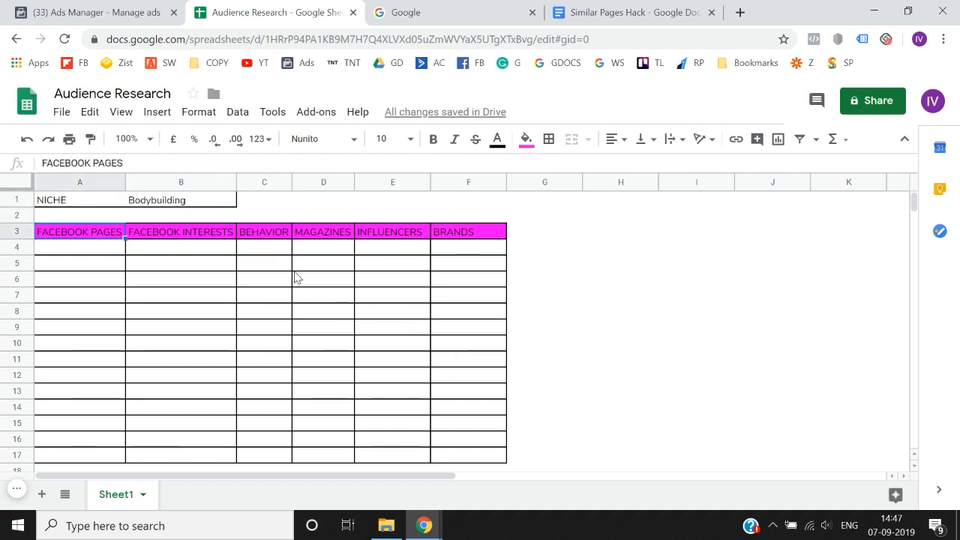
{"action": "key", "text": "shift+Right"}
{"action": "key", "text": "shift+Right"}
{"action": "key", "text": "shift+Right"}
{"action": "key", "text": "shift+Right"}
{"action": "key", "text": "Left"}
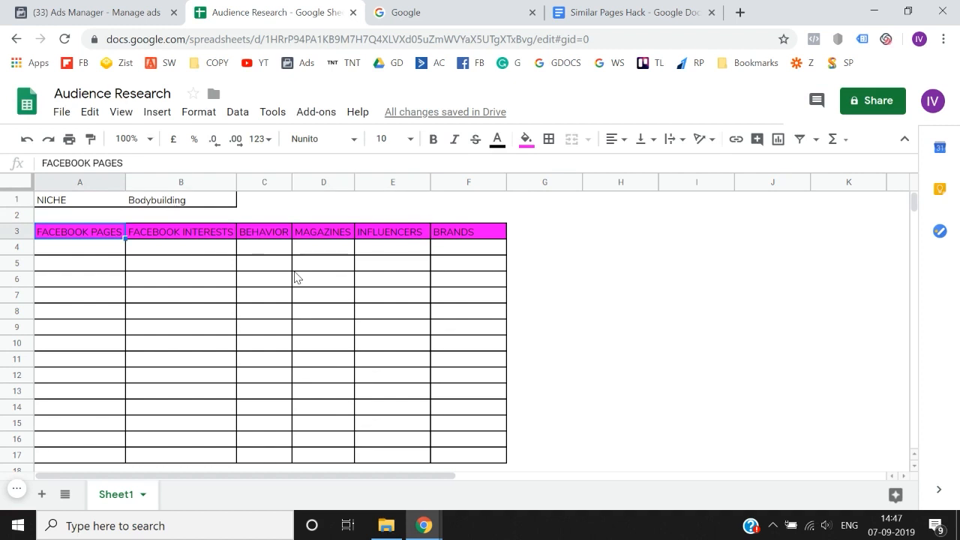
{"action": "key", "text": "Up"}
{"action": "key", "text": "Up"}
{"action": "key", "text": "shift+Right"}
{"action": "key", "text": "Down"}
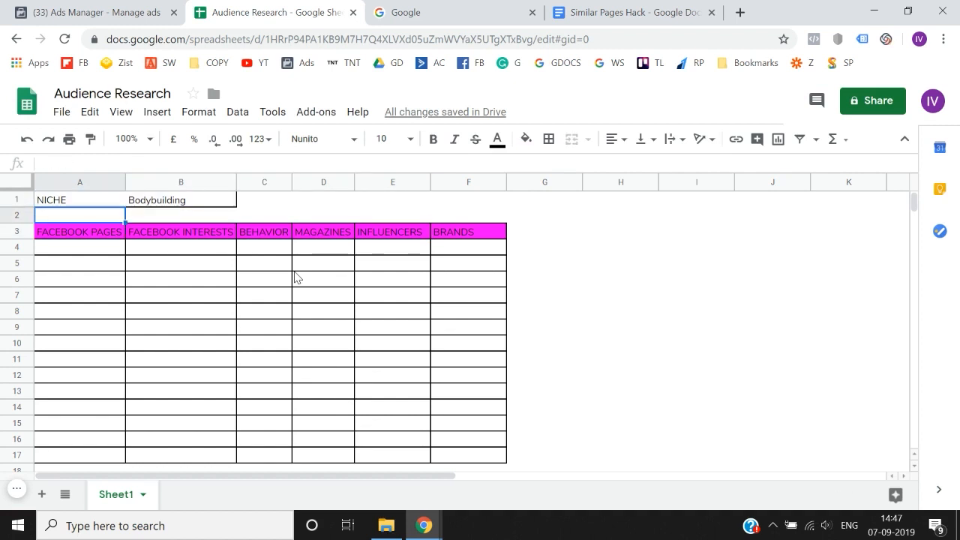
{"action": "key", "text": "Down"}
{"action": "key", "text": "shift+Right"}
{"action": "key", "text": "shift+Right"}
{"action": "key", "text": "shift+Right"}
{"action": "key", "text": "shift+Right"}
{"action": "key", "text": "shift+Right"}
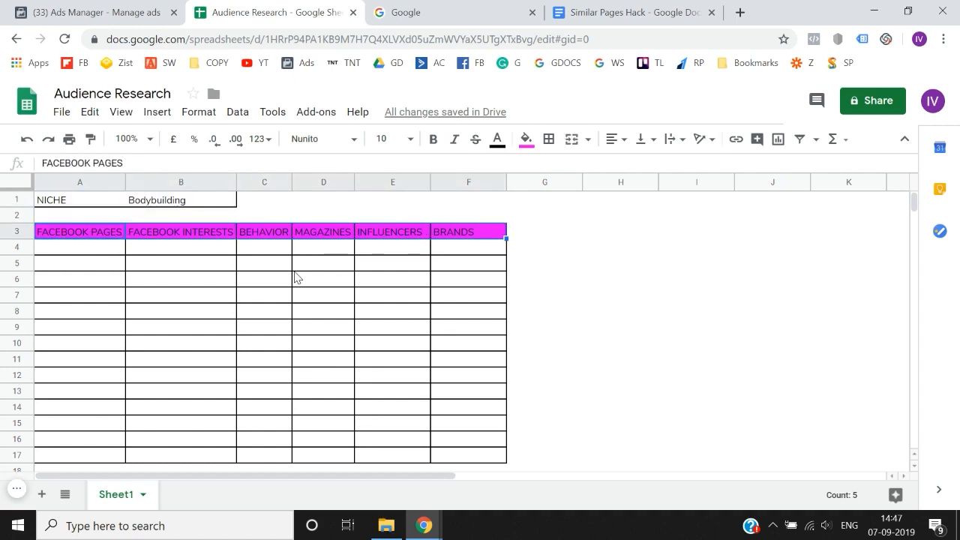
{"action": "key", "text": "Left"}
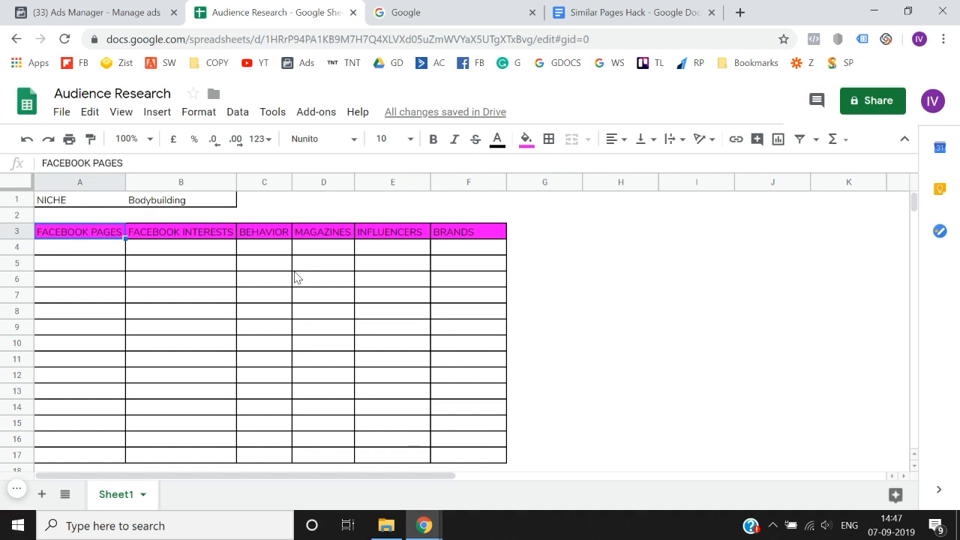
{"action": "key", "text": "shift+Right"}
{"action": "key", "text": "shift+Right"}
{"action": "key", "text": "shift+Right"}
{"action": "key", "text": "shift+Right"}
{"action": "key", "text": "shift+Right"}
{"action": "key", "text": "Up"}
{"action": "key", "text": "Up"}
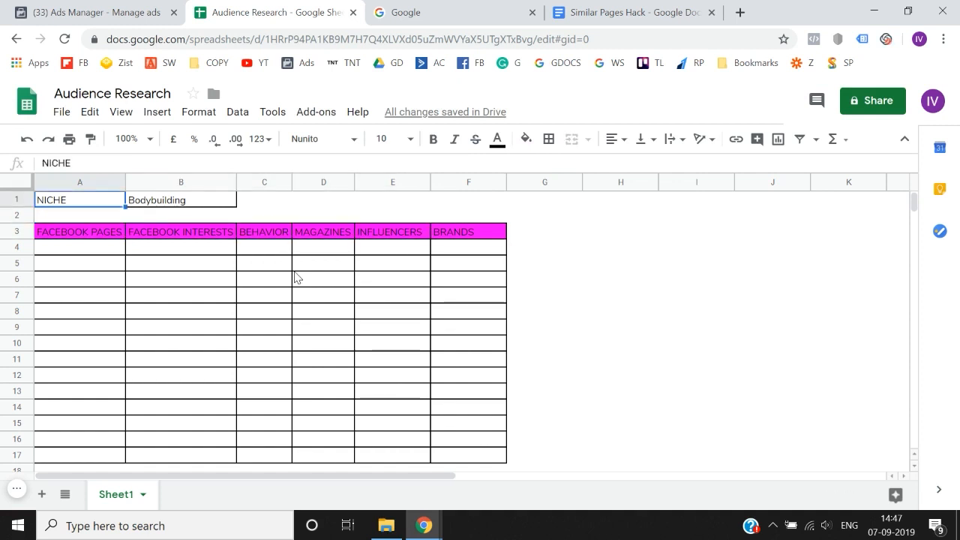
{"action": "key", "text": "Down"}
{"action": "key", "text": "Down"}
{"action": "key", "text": "shift+Right"}
{"action": "key", "text": "shift+Right"}
{"action": "key", "text": "shift+Right"}
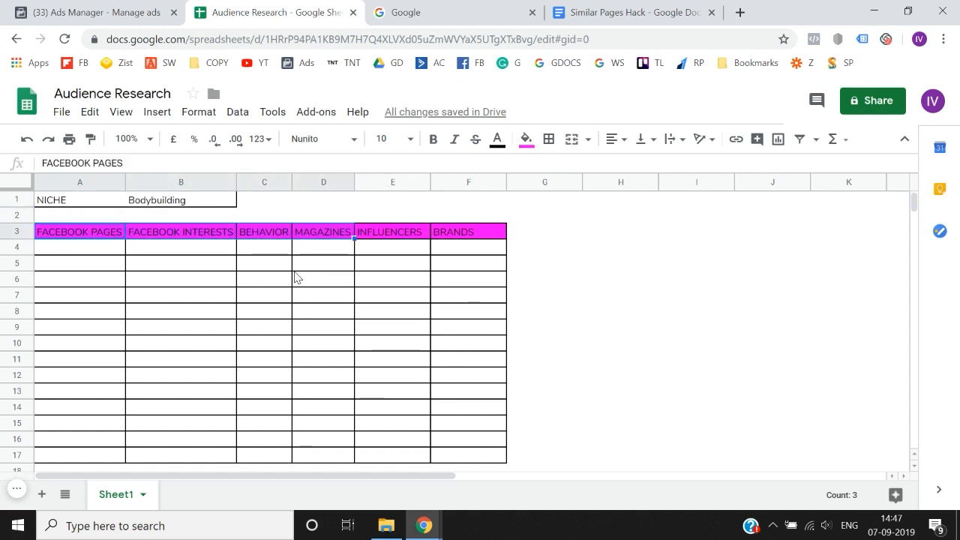
{"action": "key", "text": "shift+Right"}
{"action": "key", "text": "shift+Right"}
{"action": "key", "text": "Left"}
Look over the empty cells under the FACEBOOK PAGES heading and return to the NICHE cell
{"action": "key", "text": "Down"}
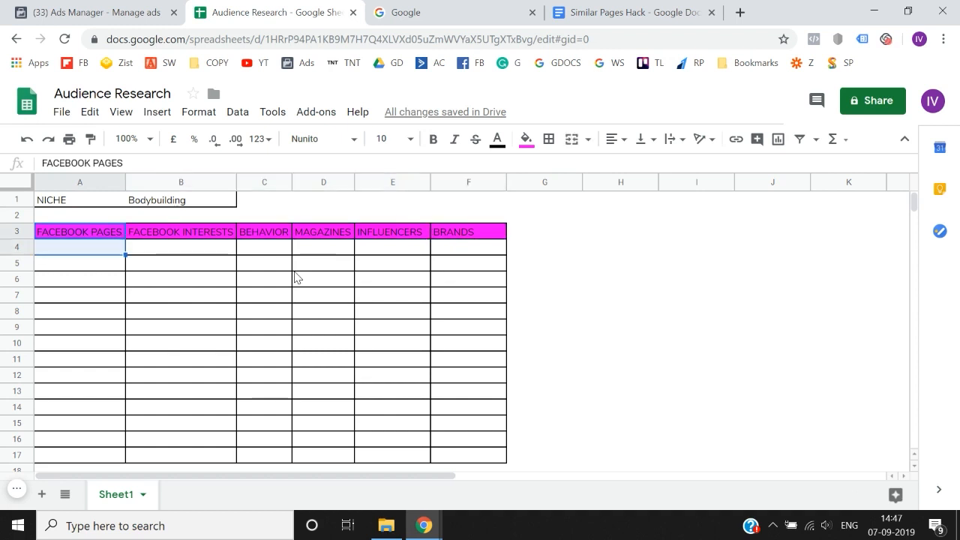
{"action": "key", "text": "shift+Down"}
{"action": "key", "text": "shift+Down"}
{"action": "key", "text": "shift+Down"}
{"action": "key", "text": "shift+Down"}
{"action": "key", "text": "shift+Down"}
{"action": "key", "text": "shift+Down"}
{"action": "key", "text": "shift+Down"}
{"action": "key", "text": "Up"}
{"action": "key", "text": "Up"}
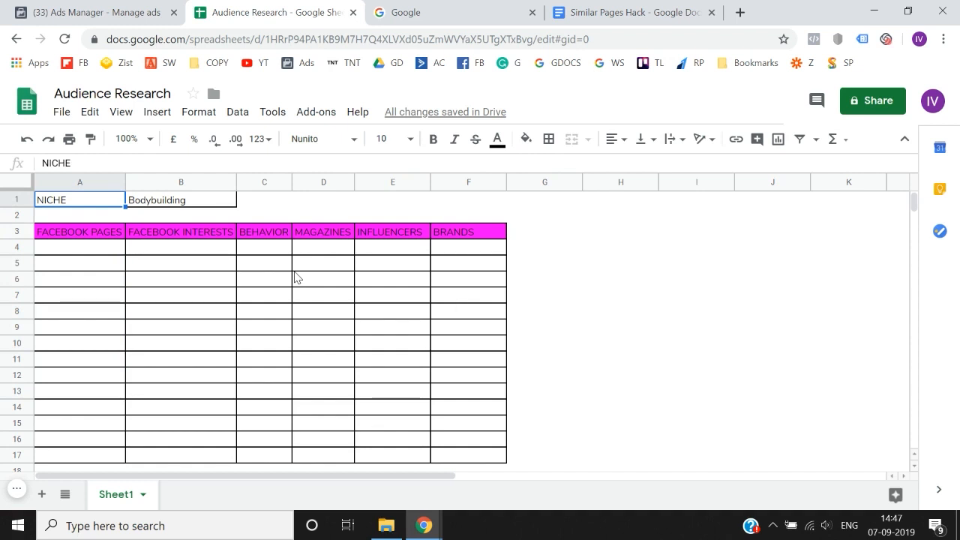
Compare the FACEBOOK PAGES and FACEBOOK INTERESTS headings in row 3
{"action": "key", "text": "Down"}
{"action": "key", "text": "Down"}
{"action": "key", "text": "Right"}
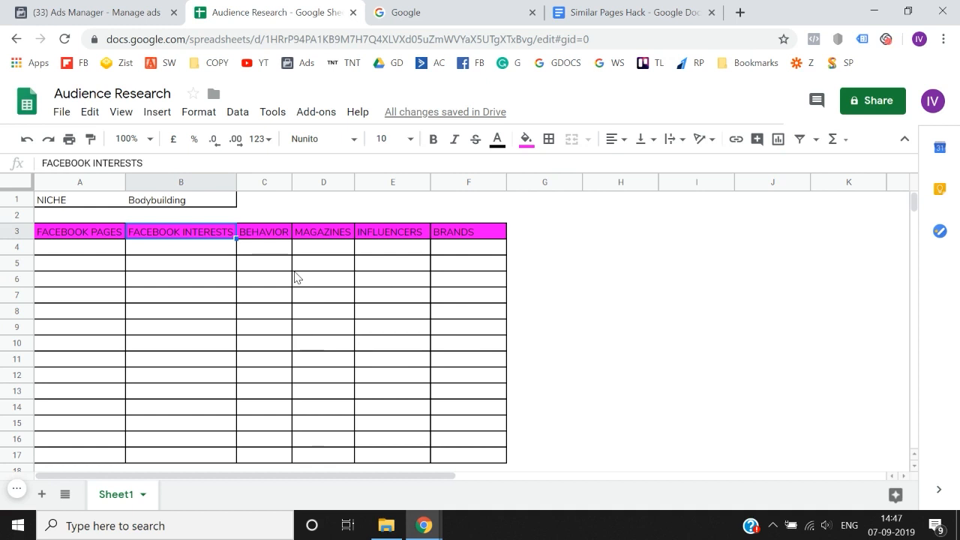
{"action": "key", "text": "Left"}
{"action": "key", "text": "Right"}
{"action": "key", "text": "Left"}
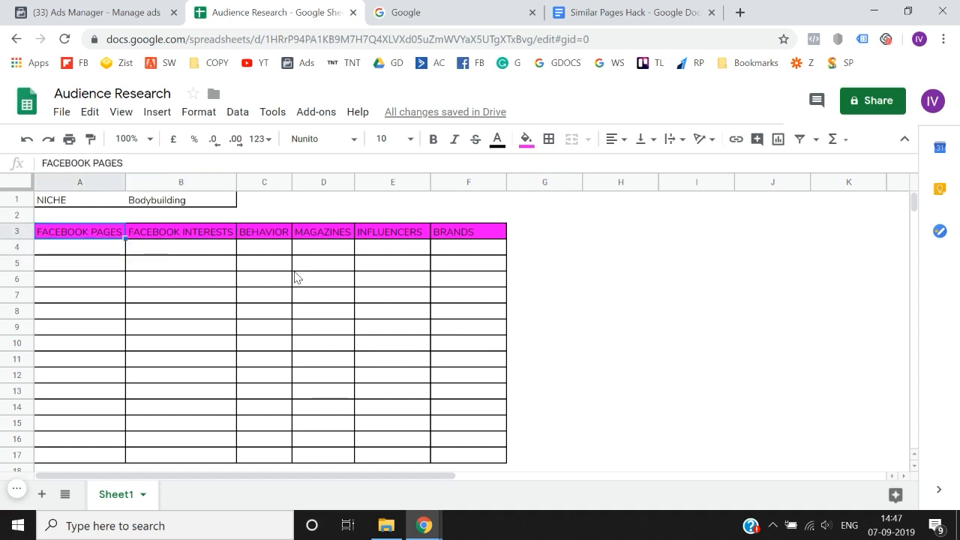
{"action": "key", "text": "Right"}
{"action": "key", "text": "Left"}
{"action": "key", "text": "Right"}
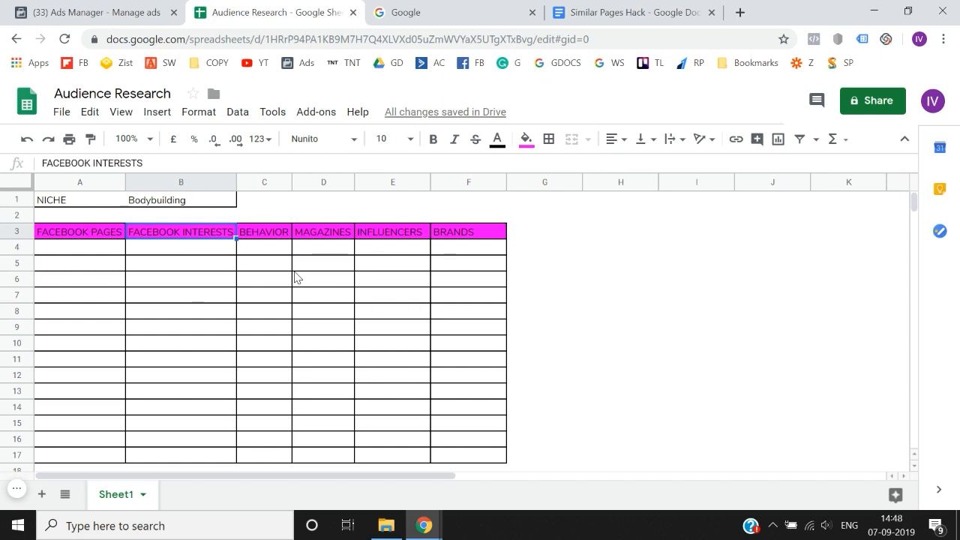
Widen the BEHAVIOR column slightly, then return to the FACEBOOK PAGES heading in cell A3
{"action": "key", "text": "Right"}
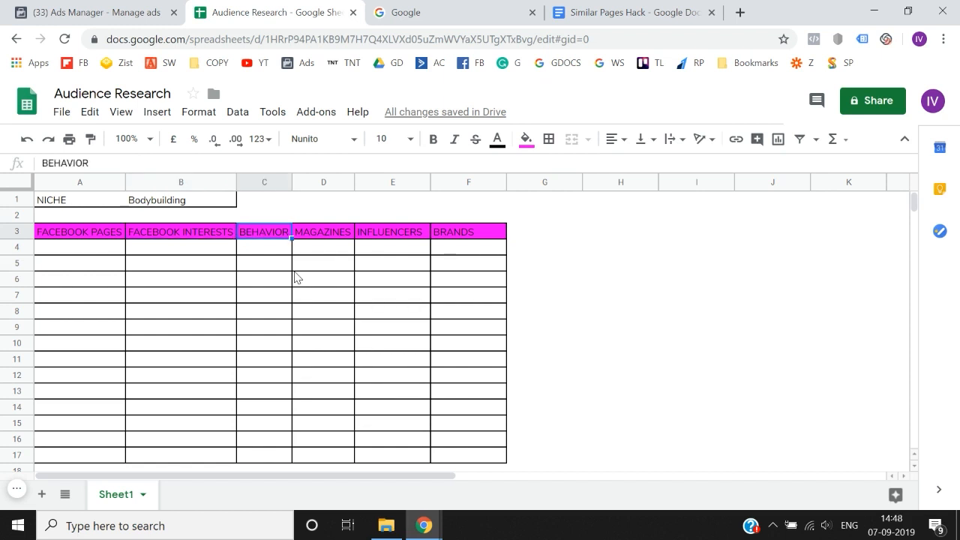
{"action": "left_click_drag", "start_coordinate": [291, 178], "coordinate": [298, 180]}
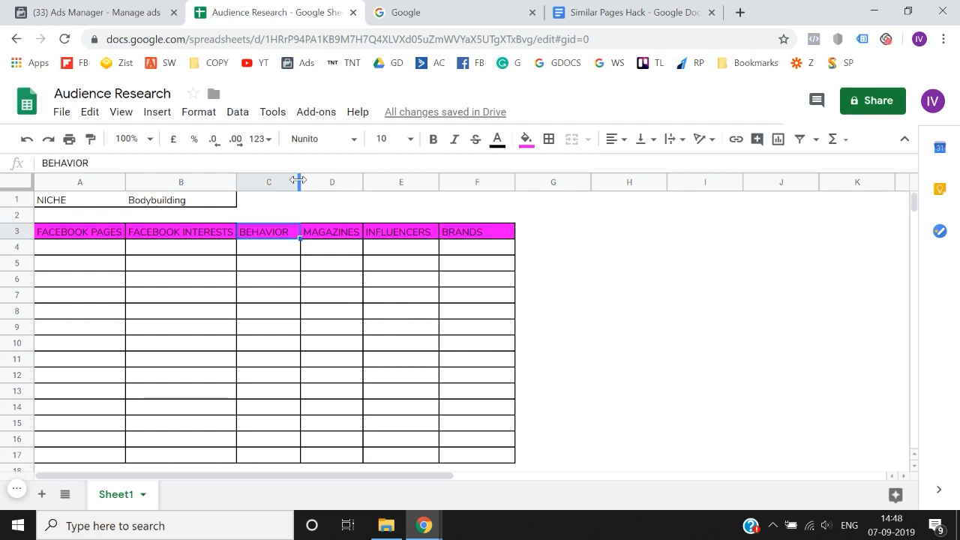
{"action": "key", "text": "Right"}
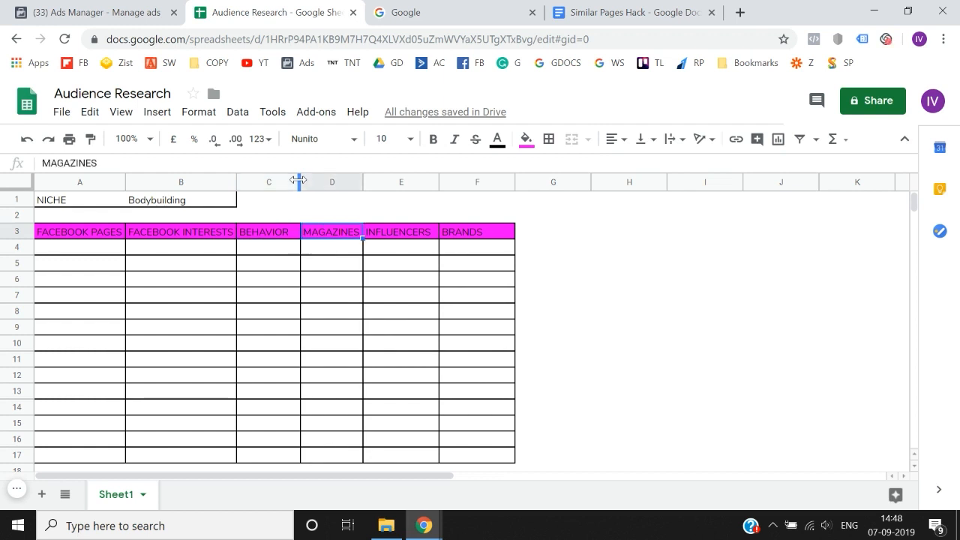
{"action": "key", "text": "Left"}
{"action": "key", "text": "Left"}
{"action": "key", "text": "Left"}
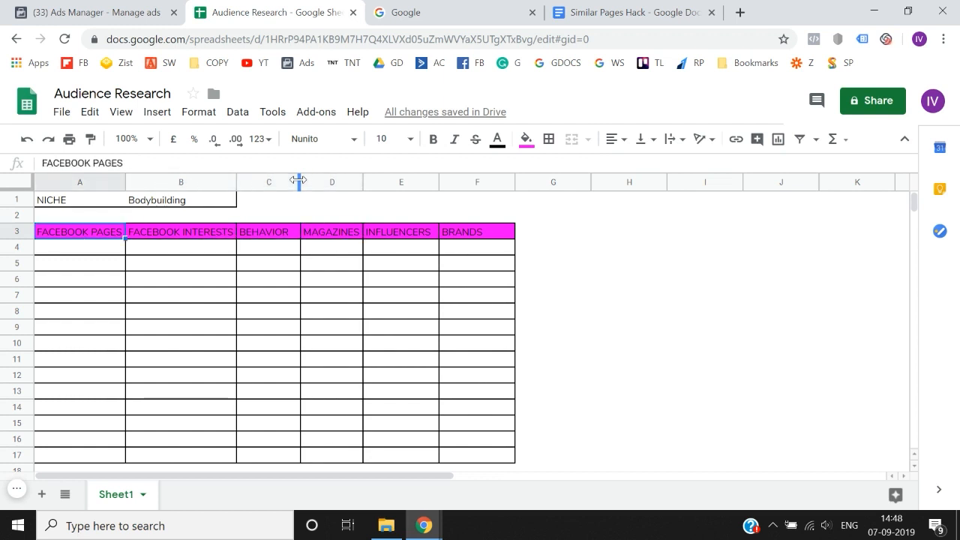
Look over the empty rows under the FACEBOOK PAGES heading, from row 3 to row 13
{"action": "key", "text": "shift+Down"}
{"action": "key", "text": "shift+Down"}
{"action": "key", "text": "shift+Down"}
{"action": "key", "text": "shift+Down"}
{"action": "key", "text": "shift+Down"}
{"action": "key", "text": "shift+Down"}
{"action": "key", "text": "shift+Down"}
{"action": "key", "text": "shift+Down"}
{"action": "key", "text": "shift+Down"}
{"action": "key", "text": "shift+Down"}
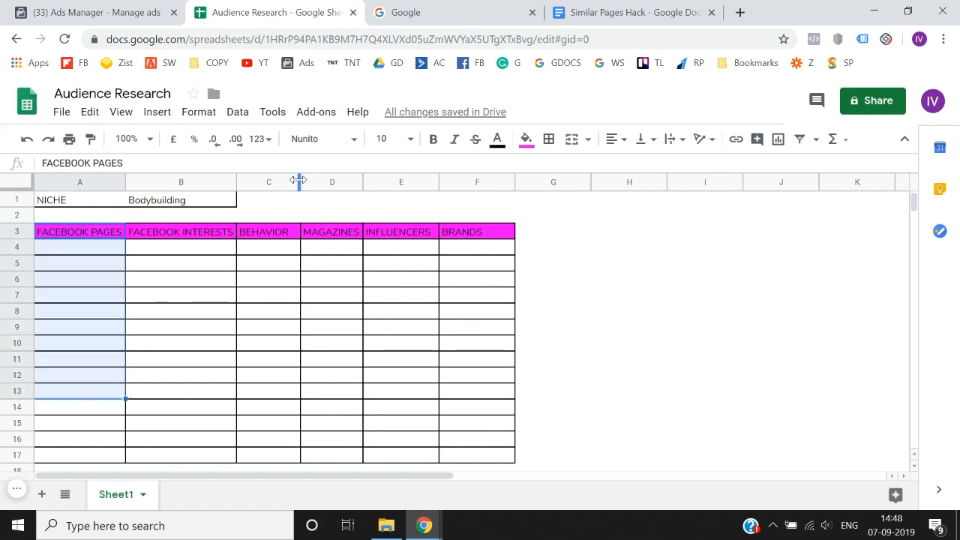
Look over the rows under FACEBOOK INTERESTS together with FACEBOOK PAGES, from row 3 to row 12
{"action": "key", "text": "Right"}
{"action": "key", "text": "shift+Down"}
{"action": "key", "text": "shift+Down"}
{"action": "key", "text": "shift+Down"}
{"action": "key", "text": "shift+Down"}
{"action": "key", "text": "shift+Down"}
{"action": "key", "text": "shift+Down"}
{"action": "key", "text": "shift+Down"}
{"action": "key", "text": "shift+Down"}
{"action": "key", "text": "shift+Down"}
{"action": "key", "text": "shift+Left"}
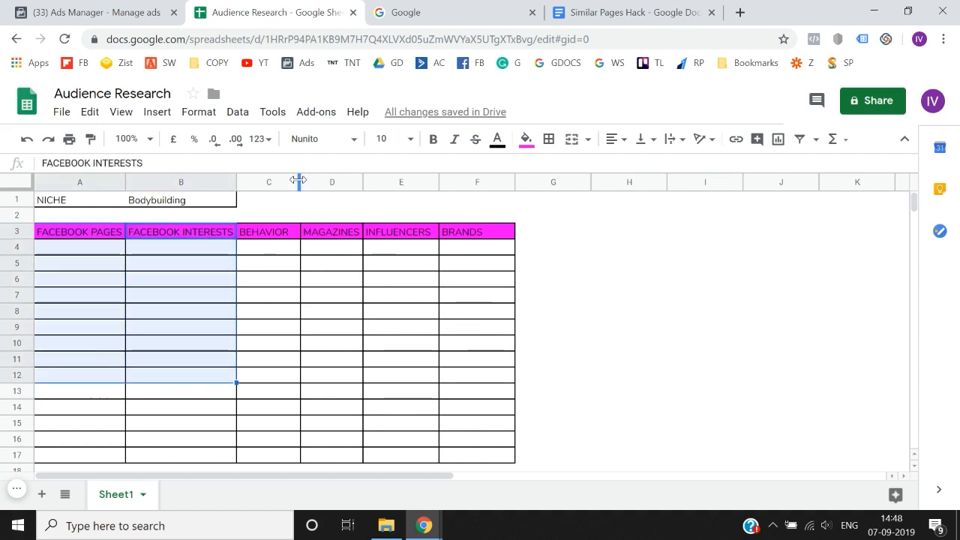
Look over the empty rows under the BEHAVIOR heading
{"action": "key", "text": "Right"}
{"action": "key", "text": "shift+Down"}
{"action": "key", "text": "shift+Down"}
{"action": "key", "text": "shift+Down"}
{"action": "key", "text": "shift+Down"}
{"action": "key", "text": "shift+Down"}
{"action": "key", "text": "shift+Down"}
{"action": "key", "text": "shift+Down"}
{"action": "key", "text": "shift+Down"}
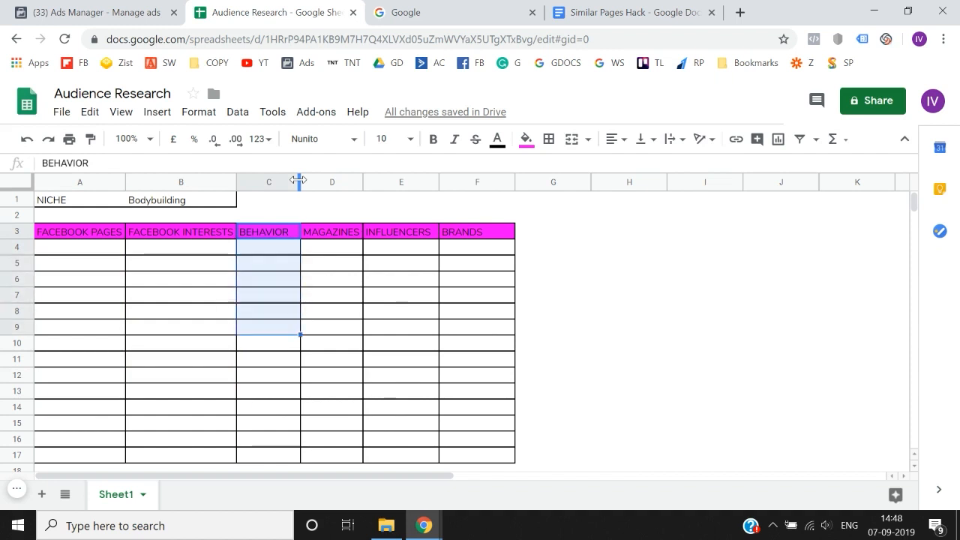
Look over the empty rows under the MAGAZINES heading
{"action": "key", "text": "Right"}
{"action": "key", "text": "shift+Down"}
{"action": "key", "text": "shift+Down"}
{"action": "key", "text": "shift+Down"}
{"action": "key", "text": "shift+Down"}
{"action": "key", "text": "shift+Down"}
{"action": "key", "text": "shift+Down"}
{"action": "key", "text": "shift+Down"}
{"action": "key", "text": "shift+Down"}
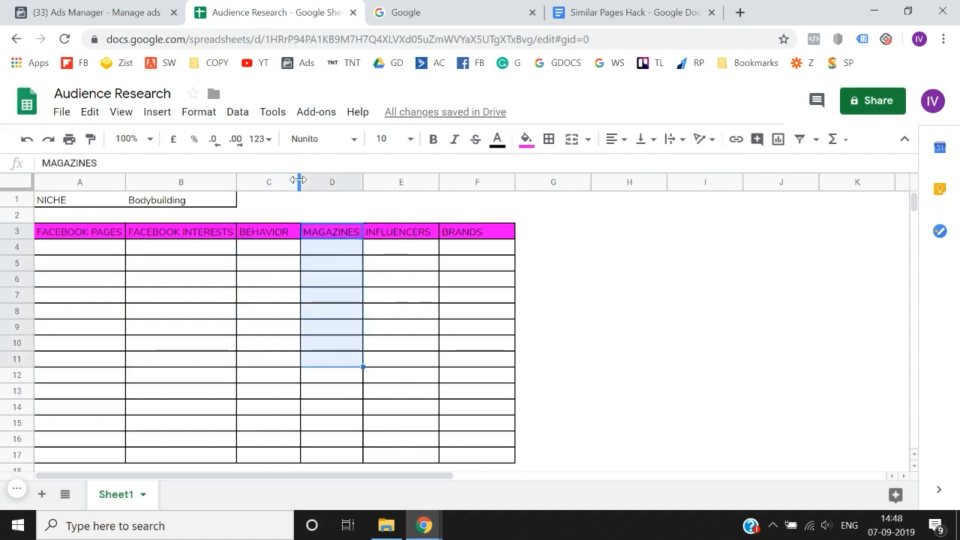
Look over the INFLUENCERS column together with the MAGAZINES column, from row 3 to row 13
{"action": "key", "text": "Right"}
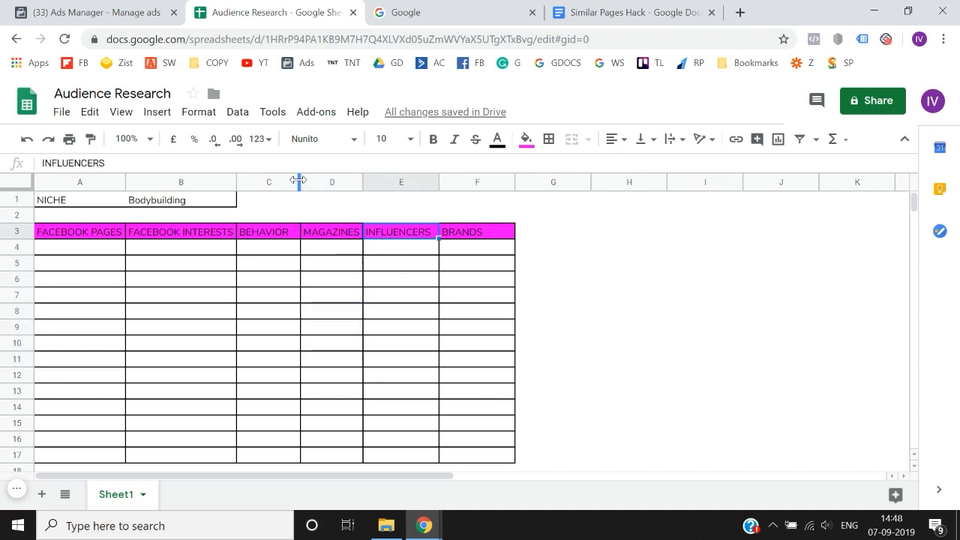
{"action": "key", "text": "shift+Down"}
{"action": "key", "text": "shift+Down"}
{"action": "key", "text": "shift+Down"}
{"action": "key", "text": "shift+Down"}
{"action": "key", "text": "shift+Down"}
{"action": "key", "text": "shift+Down"}
{"action": "key", "text": "shift+Down"}
{"action": "key", "text": "shift+Down"}
{"action": "key", "text": "shift+Down"}
{"action": "key", "text": "shift+Down"}
{"action": "key", "text": "shift+Left"}
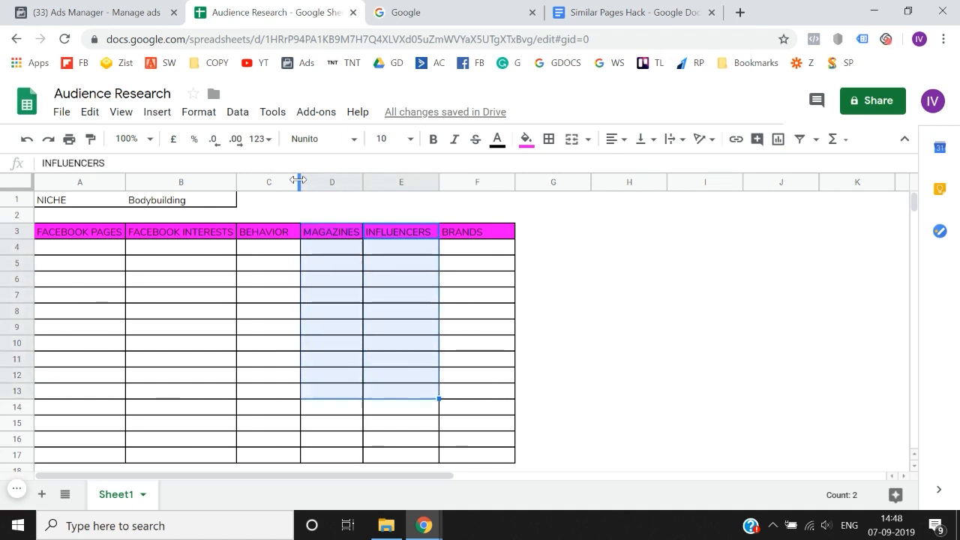
Examine the INFLUENCERS column on its own, starting from its heading in cell E3
{"action": "key", "text": "Right"}
{"action": "key", "text": "Left"}
{"action": "key", "text": "shift+Down"}
{"action": "key", "text": "shift+Down"}
{"action": "key", "text": "shift+Down"}
{"action": "key", "text": "shift+Down"}
{"action": "key", "text": "shift+Down"}
{"action": "key", "text": "shift+Down"}
{"action": "key", "text": "shift+Down"}
{"action": "key", "text": "shift+Down"}
{"action": "key", "text": "shift+Down"}
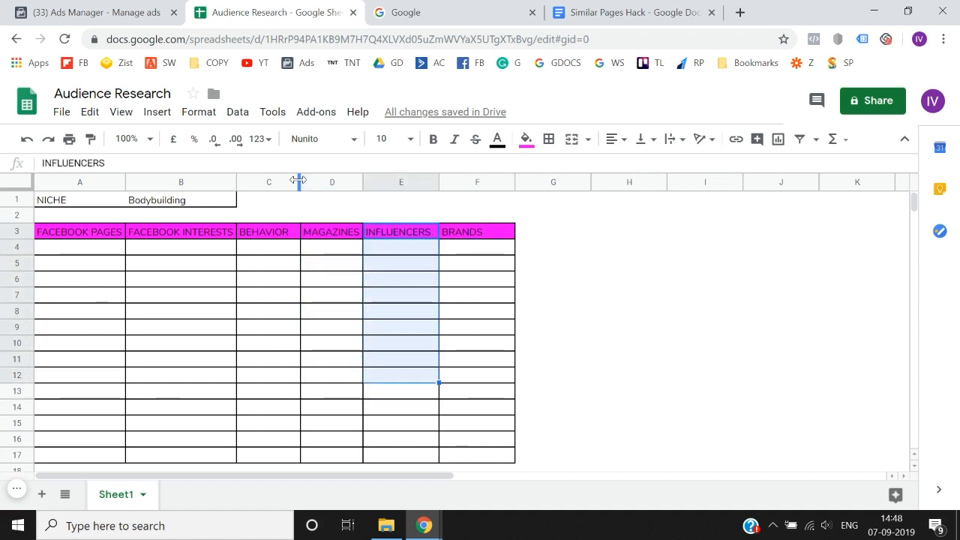
{"action": "key", "text": "Left"}
{"action": "key", "text": "Right"}
{"action": "key", "text": "shift+Down"}
{"action": "key", "text": "shift+Down"}
{"action": "key", "text": "shift+Down"}
{"action": "key", "text": "shift+Down"}
{"action": "key", "text": "shift+Down"}
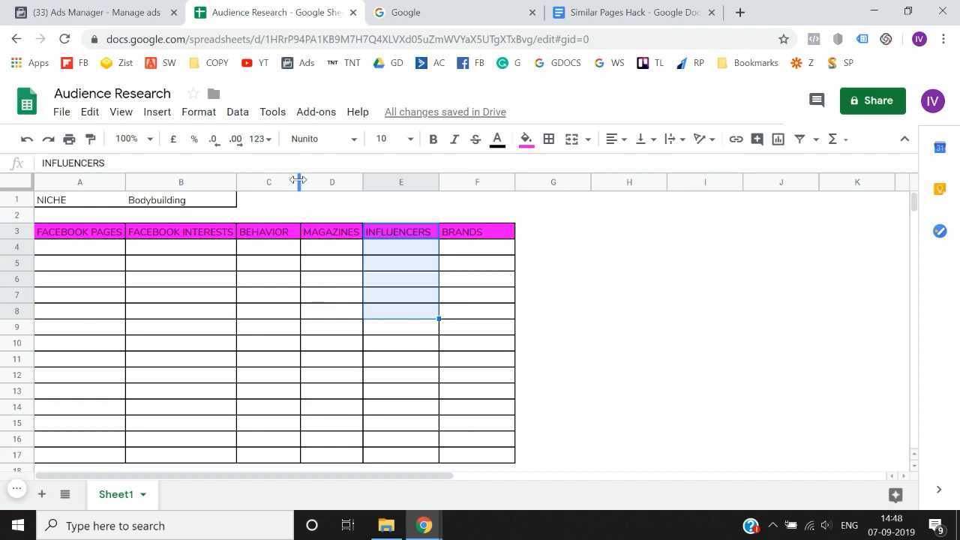
Look over the empty rows under the BRANDS heading and return to that heading in cell F3
{"action": "key", "text": "Right"}
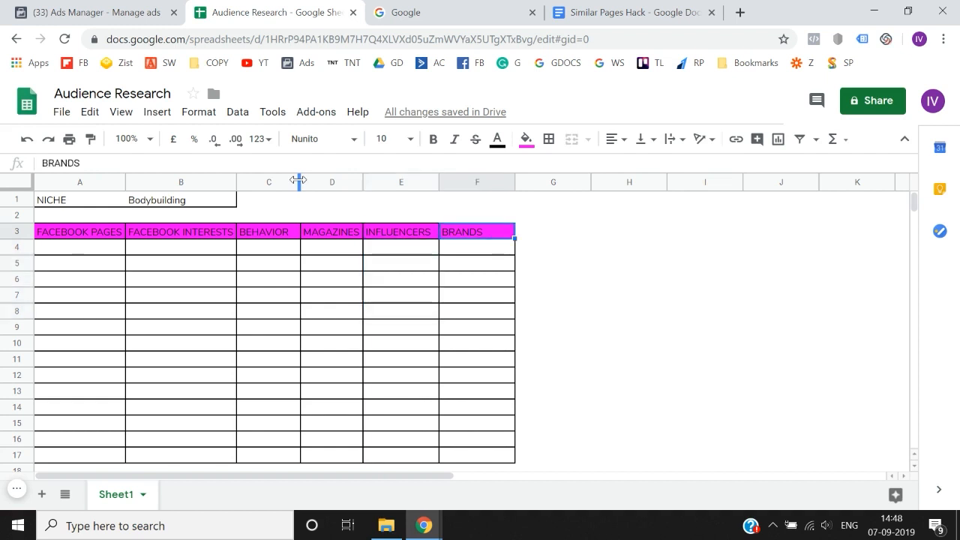
{"action": "key", "text": "shift+Down"}
{"action": "key", "text": "shift+Down"}
{"action": "key", "text": "shift+Down"}
{"action": "key", "text": "shift+Down"}
{"action": "key", "text": "shift+Down"}
{"action": "key", "text": "shift+Down"}
{"action": "key", "text": "shift+Down"}
{"action": "key", "text": "shift+Down"}
{"action": "key", "text": "Left"}
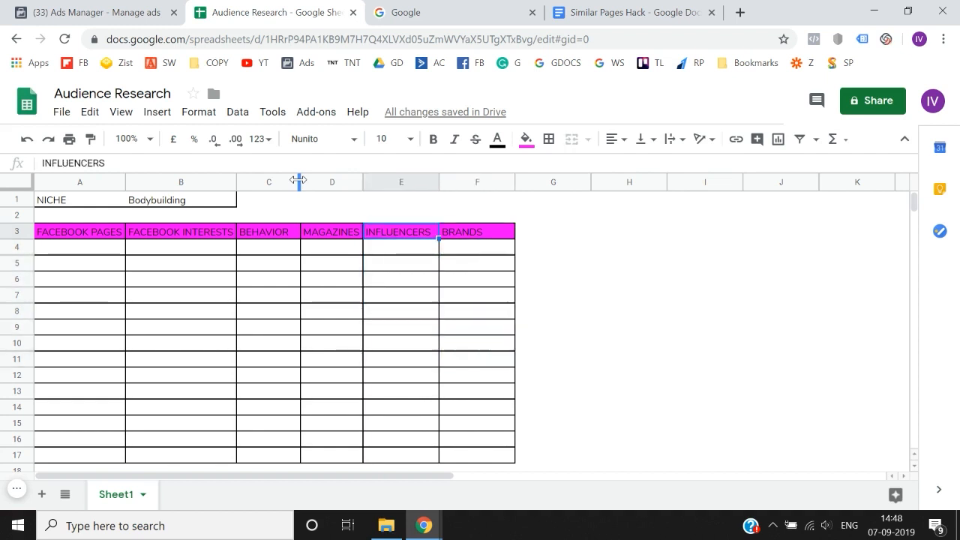
{"action": "key", "text": "Right"}
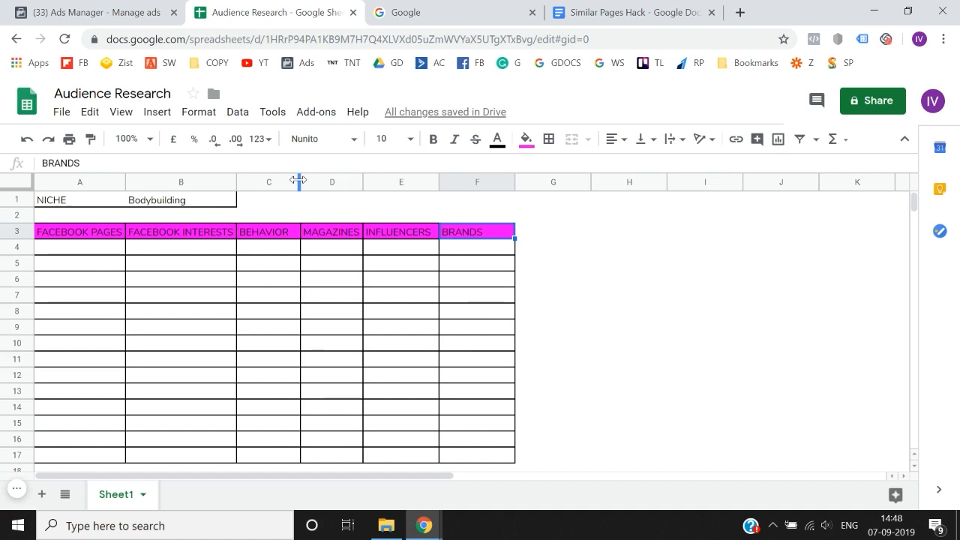
Review the row of category headings from FACEBOOK PAGES across to BRANDS
{"action": "key", "text": "Left"}
{"action": "key", "text": "Left"}
{"action": "key", "text": "Left"}
{"action": "key", "text": "Left"}
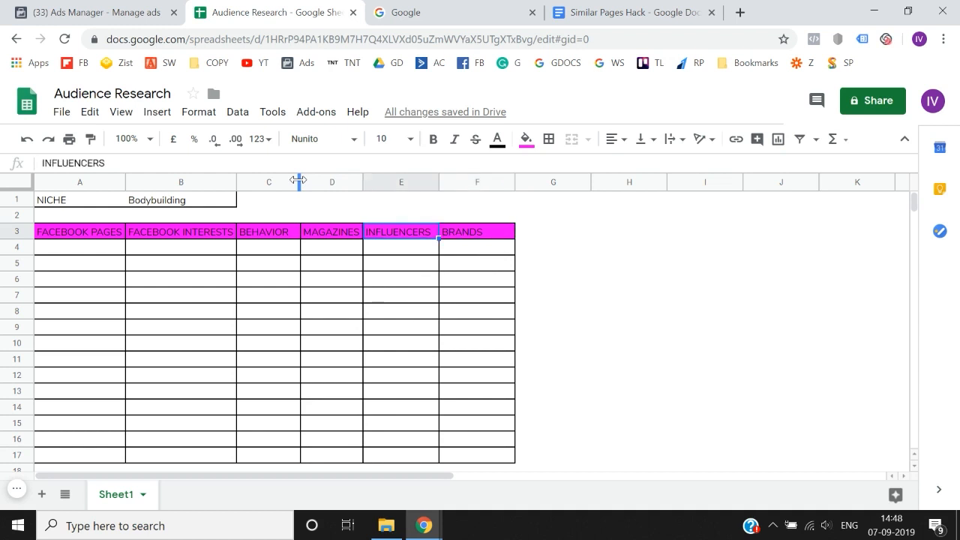
{"action": "key", "text": "Left"}
{"action": "key", "text": "shift+Right"}
{"action": "key", "text": "shift+Right"}
{"action": "key", "text": "shift+Right"}
{"action": "key", "text": "shift+Right"}
{"action": "key", "text": "shift+Right"}
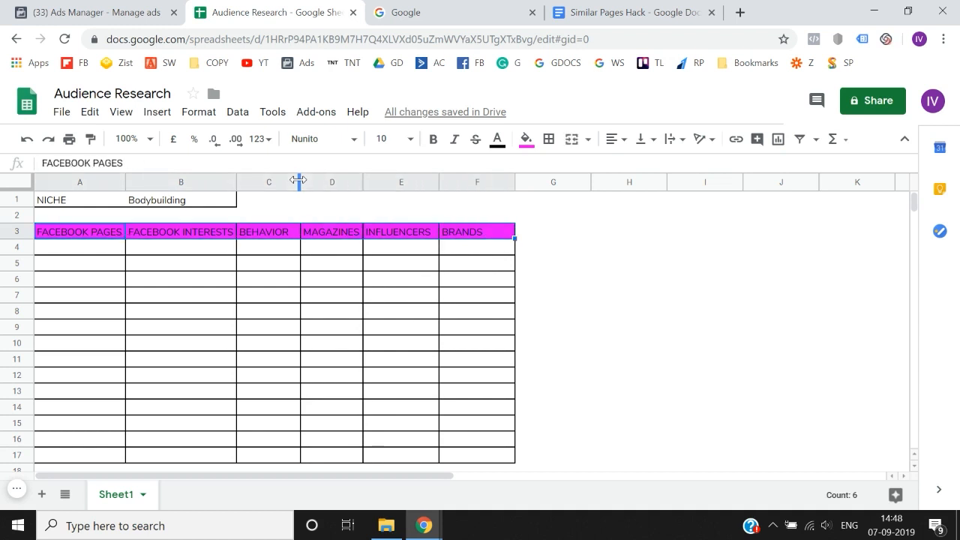
{"action": "key", "text": "shift+Left"}
{"action": "key", "text": "Right"}
{"action": "key", "text": "Left"}
{"action": "key", "text": "shift+Right"}
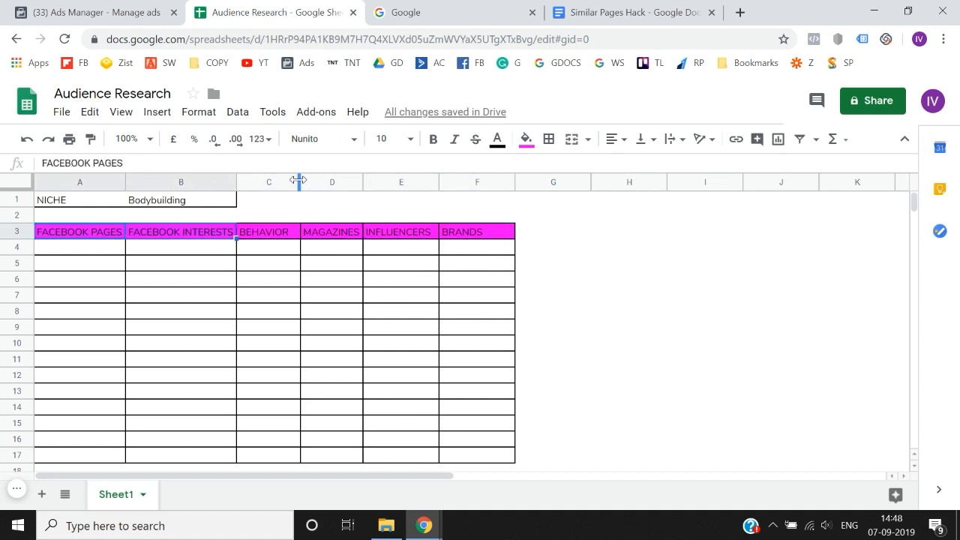
{"action": "key", "text": "shift+Right"}
{"action": "key", "text": "shift+Right"}
{"action": "key", "text": "shift+Right"}
Add an EVENTS category heading in cell G3, directly after BRANDS
{"action": "key", "text": "Right"}
{"action": "key", "text": "Right"}
{"action": "key", "text": "Right"}
{"action": "key", "text": "Right"}
{"action": "key", "text": "Right"}
{"action": "key", "text": "Right"}
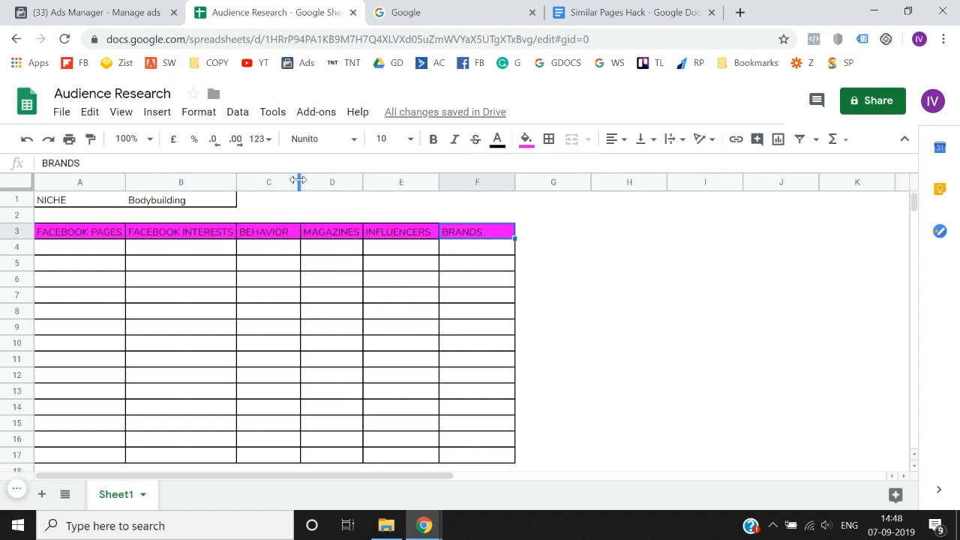
{"action": "type", "text": "EVENTS"}
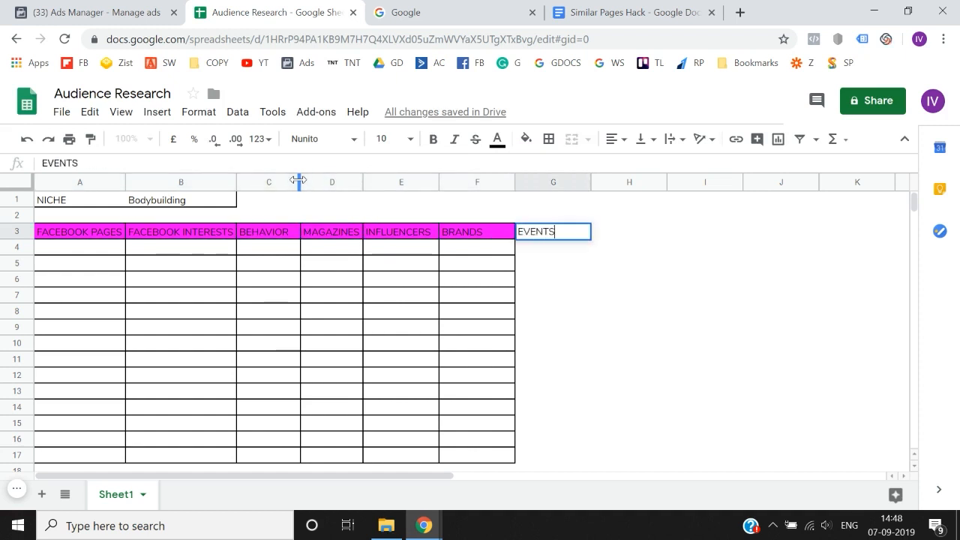
{"action": "key", "text": "Return"}
Review the new EVENTS heading in G3 together with the other category headings in row 3
{"action": "key", "text": "Up"}
{"action": "key", "text": "Left"}
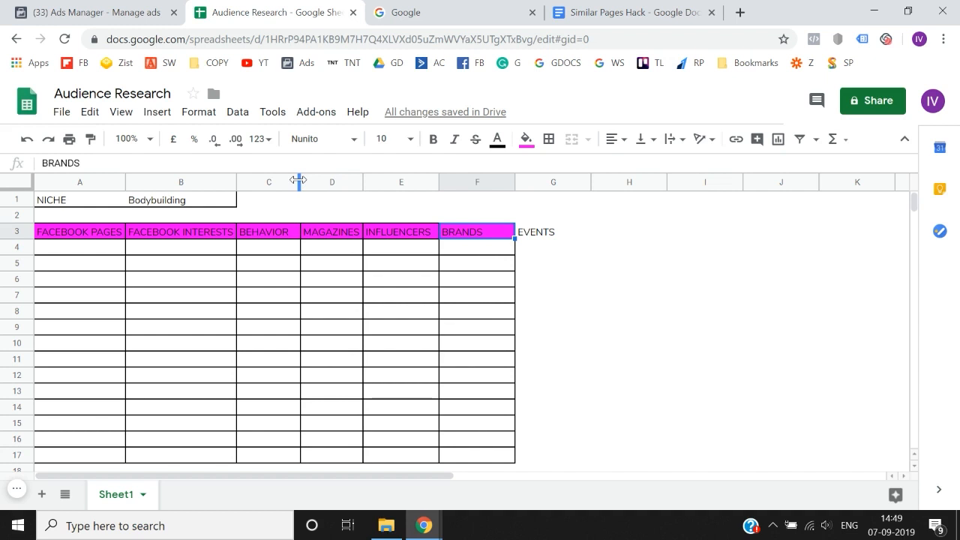
{"action": "key", "text": "Right"}
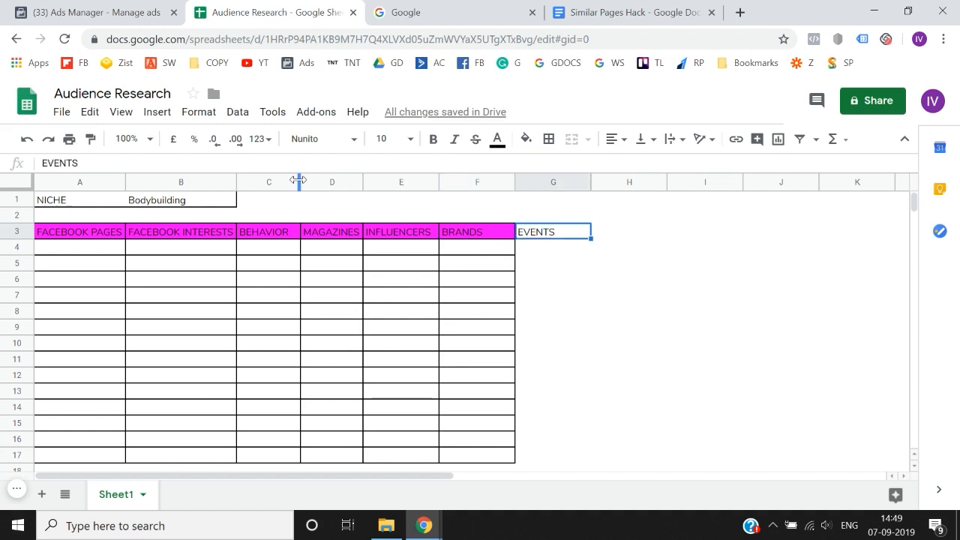
{"action": "key", "text": "Right"}
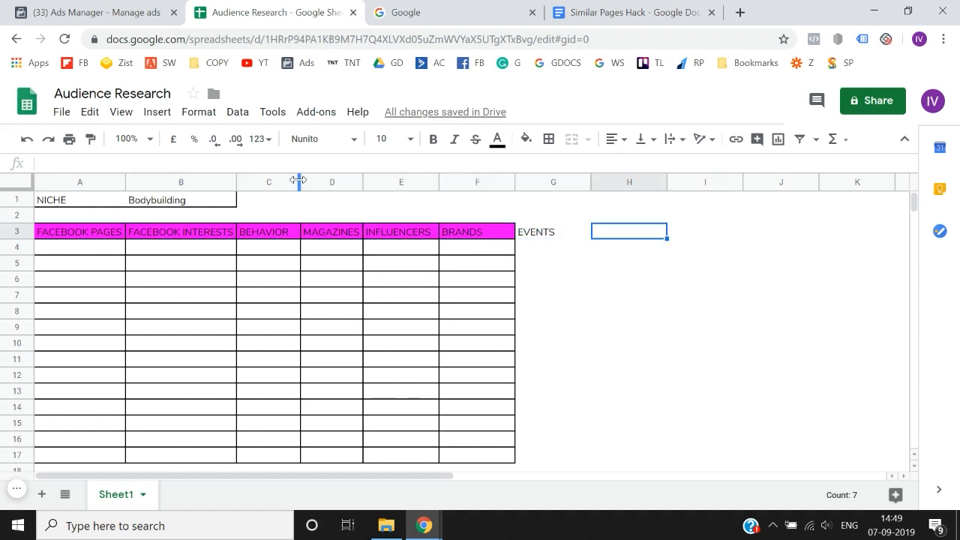
{"action": "key", "text": "Left"}
{"action": "key", "text": "shift+Left"}
{"action": "key", "text": "shift+Left"}
{"action": "key", "text": "shift+Left"}
{"action": "key", "text": "shift+Left"}
{"action": "key", "text": "shift+Left"}
{"action": "key", "text": "shift+Left"}
{"action": "key", "text": "Right"}
{"action": "key", "text": "Left"}
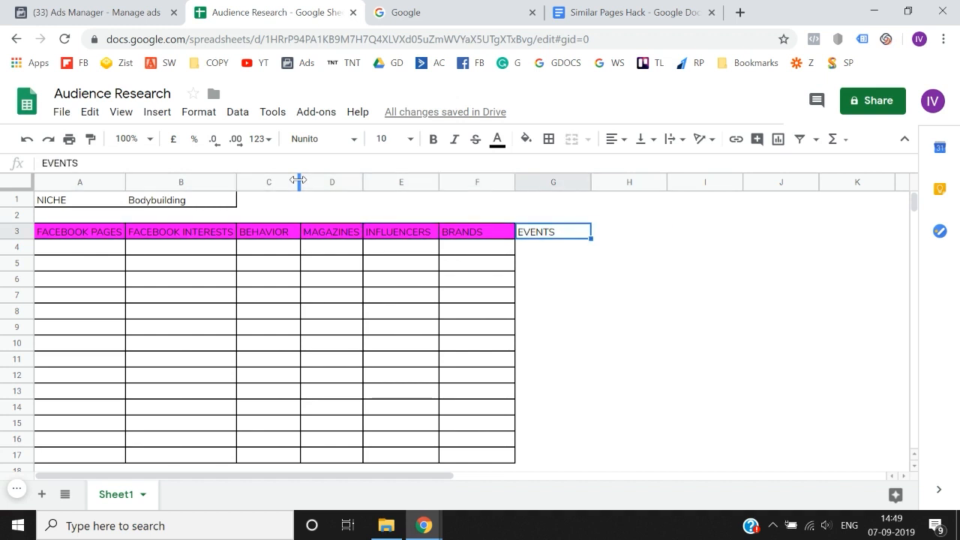
{"action": "key", "text": "shift+Left"}
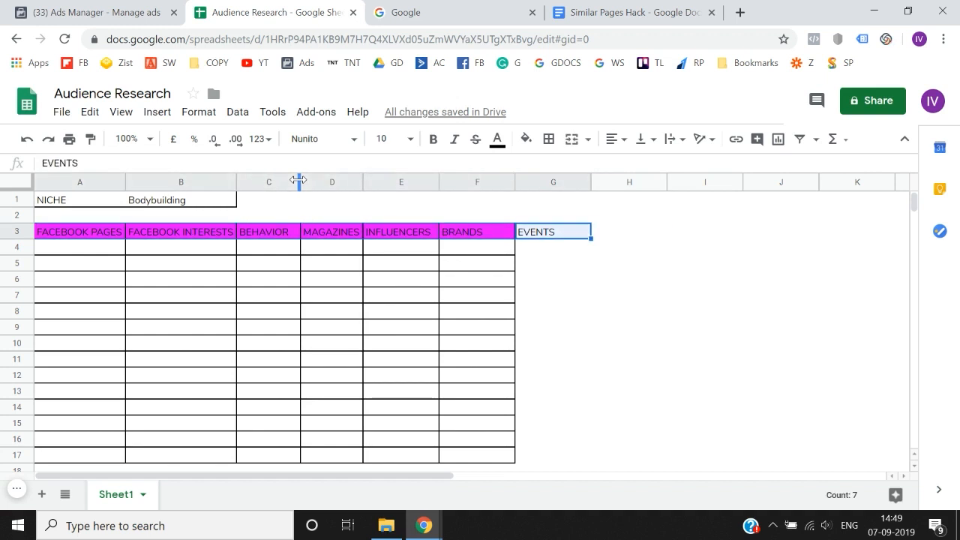
Look across the row 3 headings again, starting from FACEBOOK PAGES
{"action": "key", "text": "Left"}
{"action": "key", "text": "Home"}
{"action": "key", "text": "shift+Right"}
{"action": "key", "text": "shift+Right"}
{"action": "key", "text": "shift+Right"}
{"action": "key", "text": "shift+Right"}
{"action": "key", "text": "shift+Right"}
{"action": "key", "text": "shift+Right"}
{"action": "key", "text": "shift+Right"}
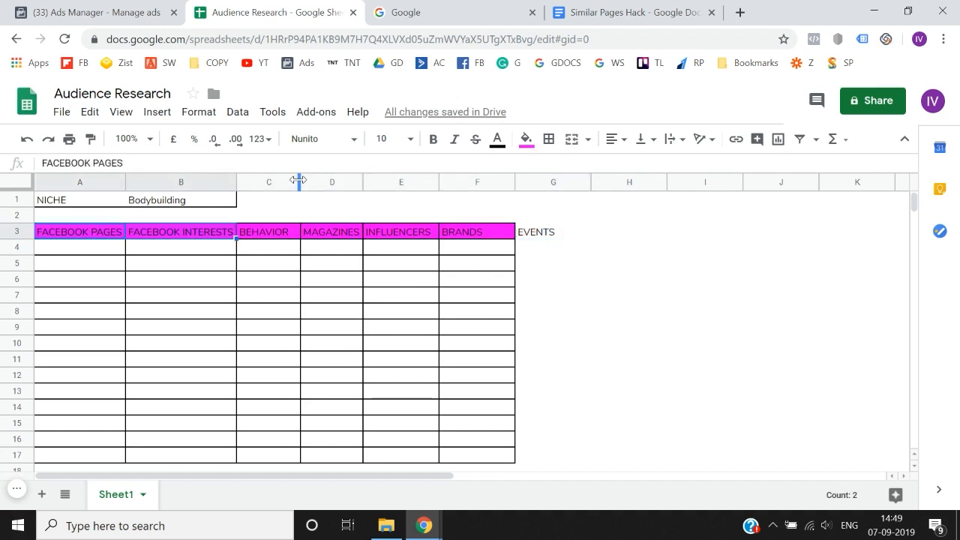
{"action": "key", "text": "shift+Left"}
{"action": "key", "text": "shift+Left"}
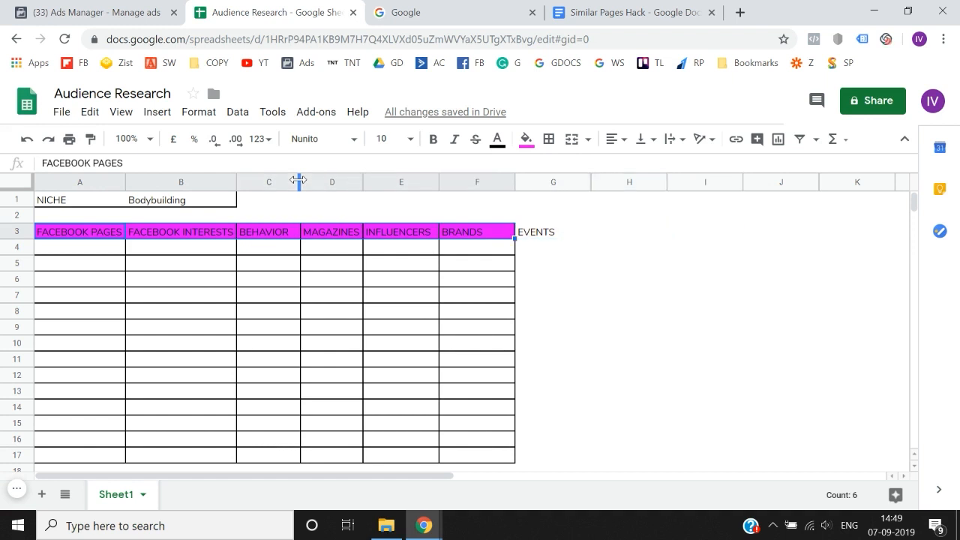
Look over the whole research table by selecting cells A3 to G15, from FACEBOOK PAGES through EVENTS
{"action": "key", "text": "Right"}
{"action": "key", "text": "Left"}
{"action": "key", "text": "shift+Right"}
{"action": "key", "text": "shift+Right"}
{"action": "key", "text": "shift+Right"}
{"action": "key", "text": "shift+Right"}
{"action": "key", "text": "shift+Right"}
{"action": "key", "text": "shift+Right"}
{"action": "key", "text": "shift+Right"}
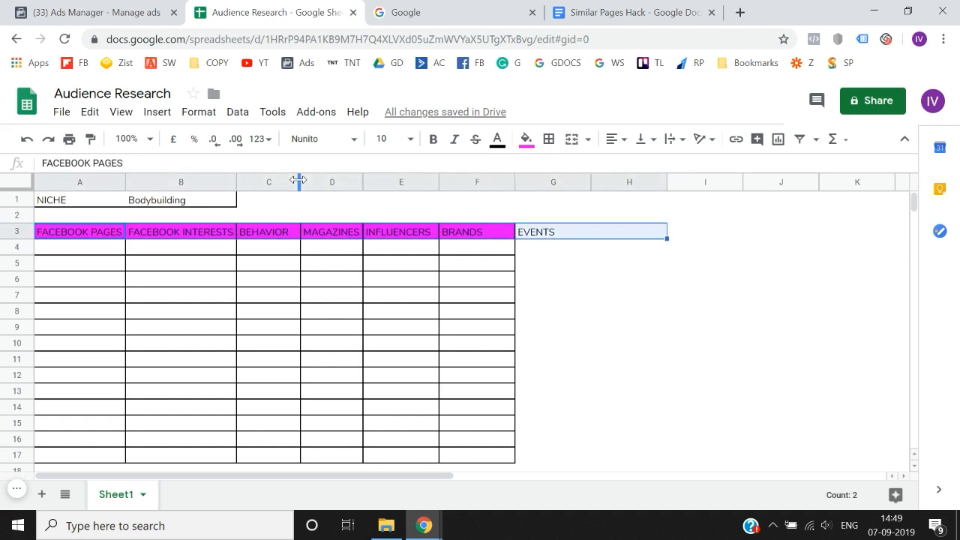
{"action": "key", "text": "shift+Left"}
{"action": "key", "text": "shift+Down"}
{"action": "key", "text": "shift+Down"}
{"action": "key", "text": "shift+Down"}
{"action": "key", "text": "shift+Down"}
{"action": "key", "text": "shift+Down"}
{"action": "key", "text": "shift+Down"}
{"action": "key", "text": "shift+Down"}
{"action": "key", "text": "shift+Down"}
{"action": "key", "text": "shift+Down"}
{"action": "key", "text": "shift+Down"}
{"action": "key", "text": "shift+Down"}
{"action": "key", "text": "shift+Down"}
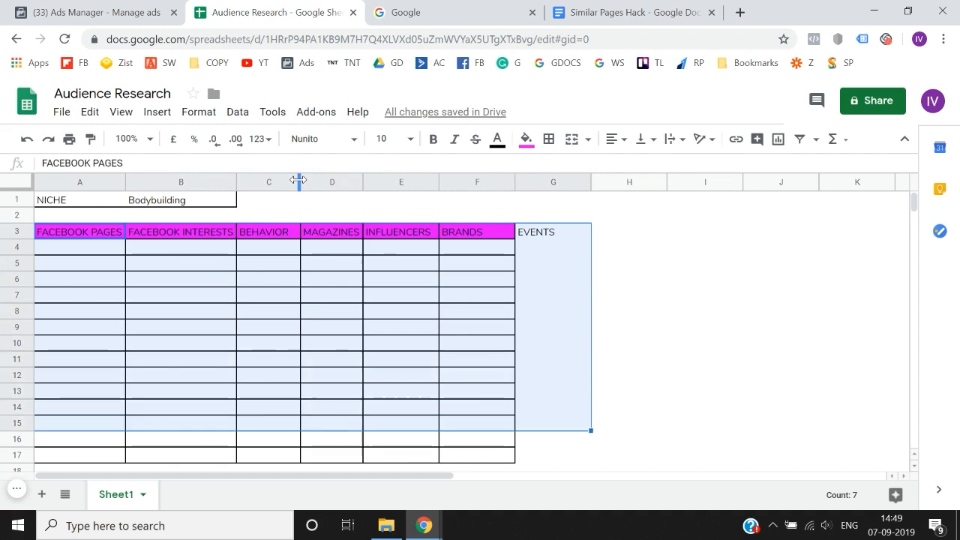
Go back through the row 3 category headings one by one, from FACEBOOK PAGES onwards
{"action": "key", "text": "shift+Down"}
{"action": "key", "text": "shift+Down"}
{"action": "key", "text": "Left"}
{"action": "key", "text": "Right"}
{"action": "key", "text": "Right"}
{"action": "key", "text": "Right"}
{"action": "key", "text": "Right"}
{"action": "key", "text": "Right"}
{"action": "key", "text": "Right"}
{"action": "key", "text": "Right"}
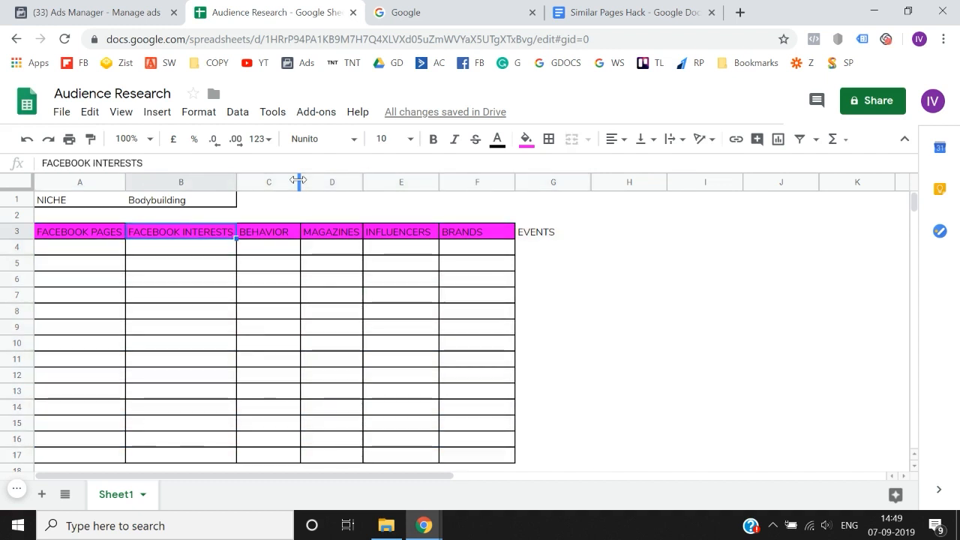
Review each category heading up to EVENTS, and highlight the heading row from G3 back to A3
{"action": "key", "text": "Left"}
{"action": "key", "text": "Home"}
{"action": "key", "text": "Right"}
{"action": "key", "text": "Right"}
{"action": "key", "text": "Right"}
{"action": "key", "text": "Right"}
{"action": "key", "text": "Right"}
{"action": "key", "text": "Right"}
{"action": "key", "text": "Right"}
{"action": "key", "text": "Left"}
{"action": "key", "text": "shift+Left"}
{"action": "key", "text": "shift+Left"}
{"action": "key", "text": "shift+Left"}
{"action": "key", "text": "shift+Left"}
{"action": "key", "text": "shift+Left"}
{"action": "key", "text": "shift+Left"}
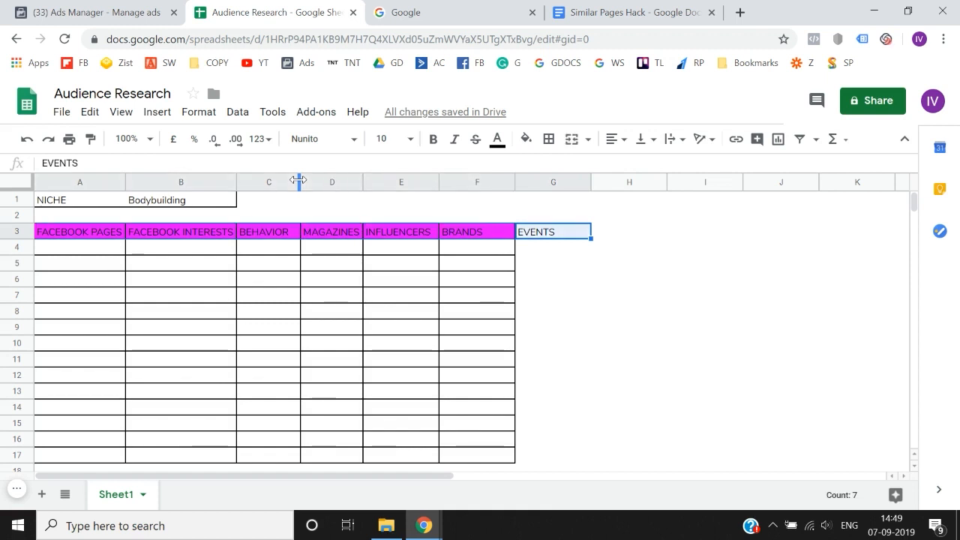
Check the empty cell H3 after EVENTS, and highlight the headings from A3 to G3 for another review
{"action": "key", "text": "Right"}
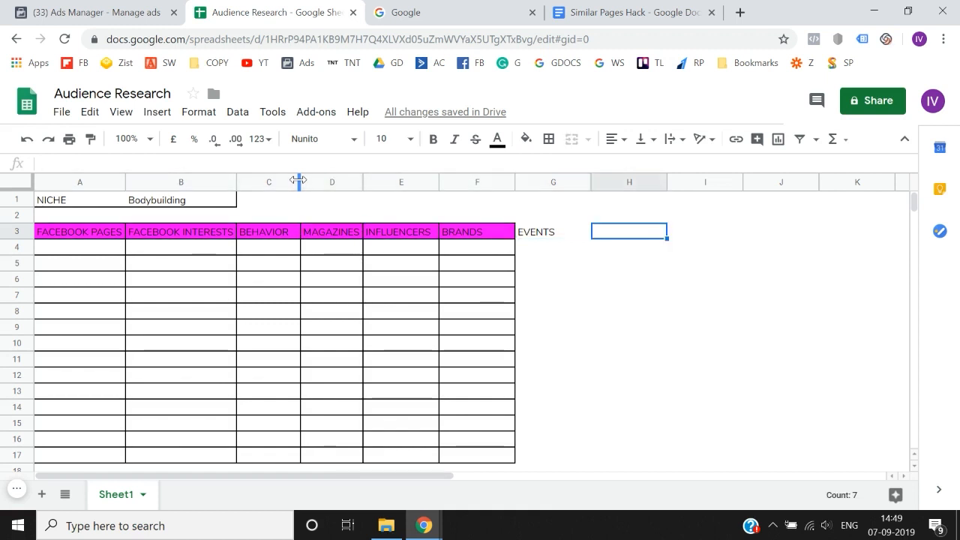
{"action": "key", "text": "Left"}
{"action": "key", "text": "Left"}
{"action": "key", "text": "Left"}
{"action": "key", "text": "Left"}
{"action": "key", "text": "Left"}
{"action": "key", "text": "Left"}
{"action": "key", "text": "Left"}
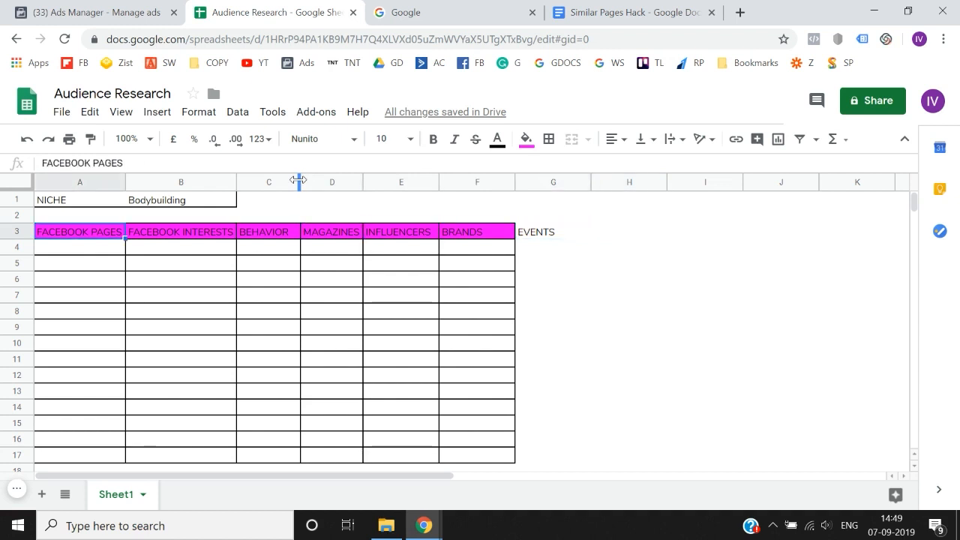
{"action": "key", "text": "shift+Right"}
{"action": "key", "text": "shift+Right"}
{"action": "key", "text": "shift+Right"}
{"action": "key", "text": "shift+Right"}
{"action": "key", "text": "shift+Right"}
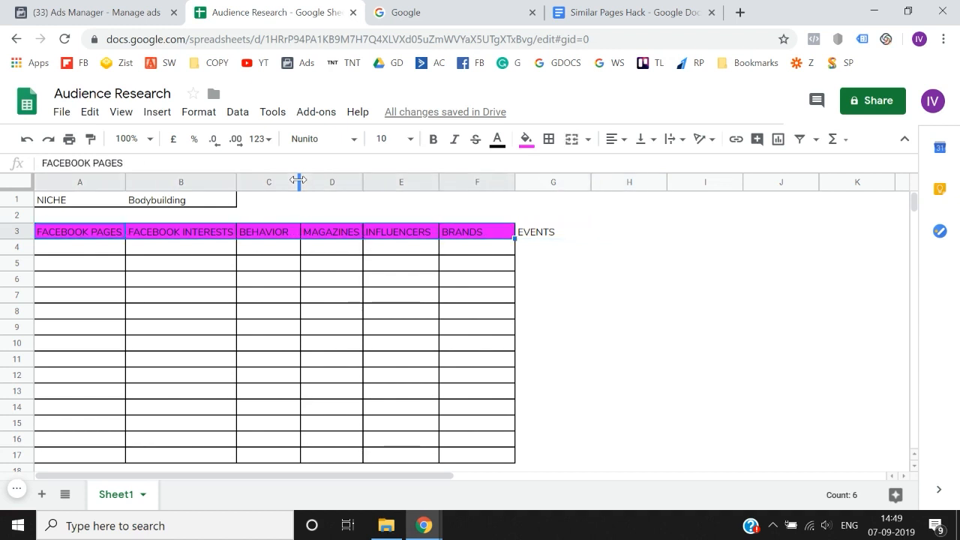
{"action": "key", "text": "shift+Right"}
Switch to Ads Manager, open Audience Insights for Everyone on Facebook, and dismiss the location tip
{"action": "left_click", "coordinate": [129, 12]}
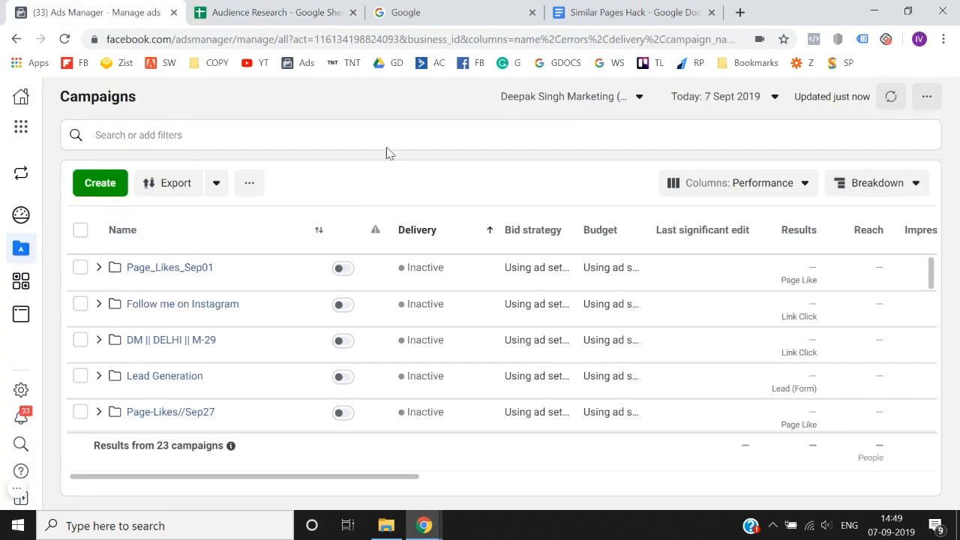
{"action": "left_click", "coordinate": [21, 129]}
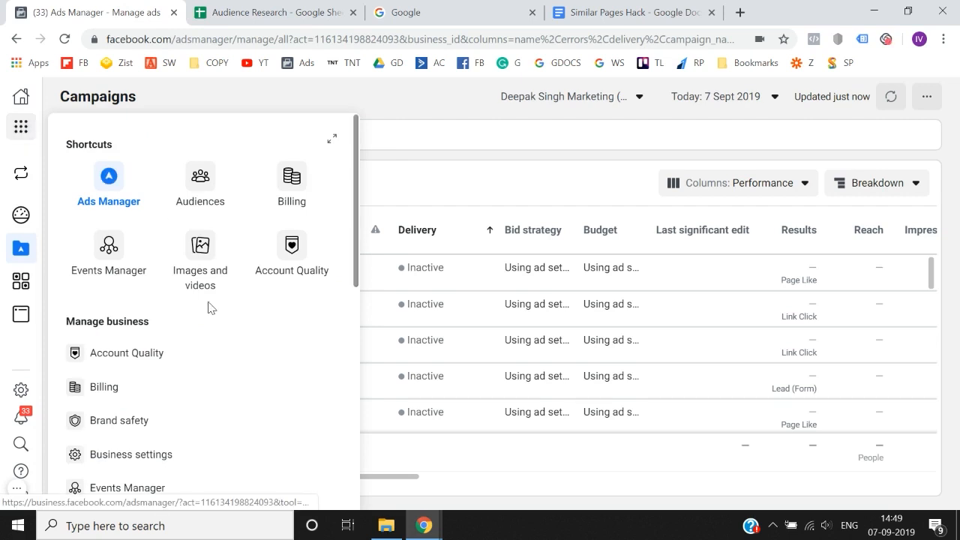
{"action": "scroll", "coordinate": [208, 307], "scroll_direction": "down", "scroll_amount": 1}
{"action": "scroll", "coordinate": [208, 308], "scroll_direction": "down", "scroll_amount": 4}
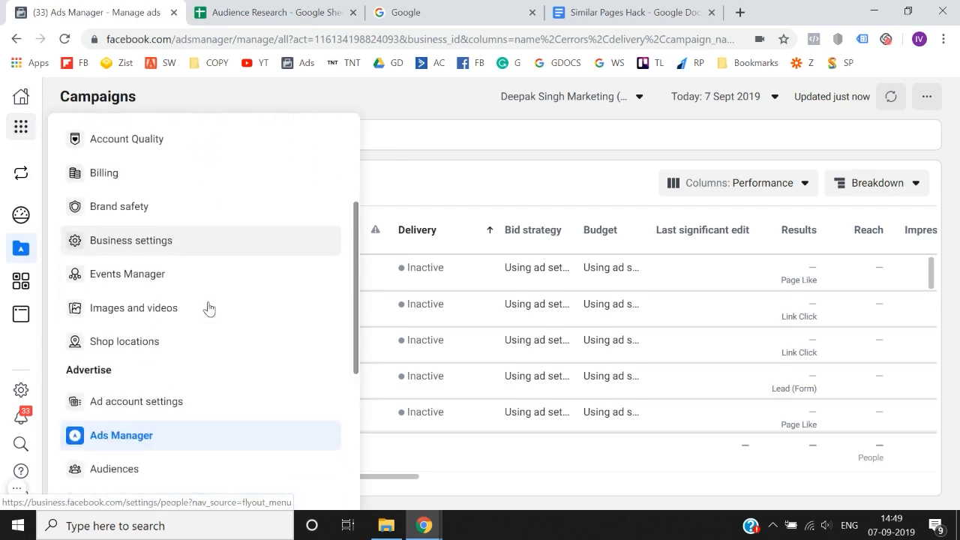
{"action": "scroll", "coordinate": [209, 307], "scroll_direction": "down", "scroll_amount": 1}
{"action": "scroll", "coordinate": [209, 307], "scroll_direction": "down", "scroll_amount": 3}
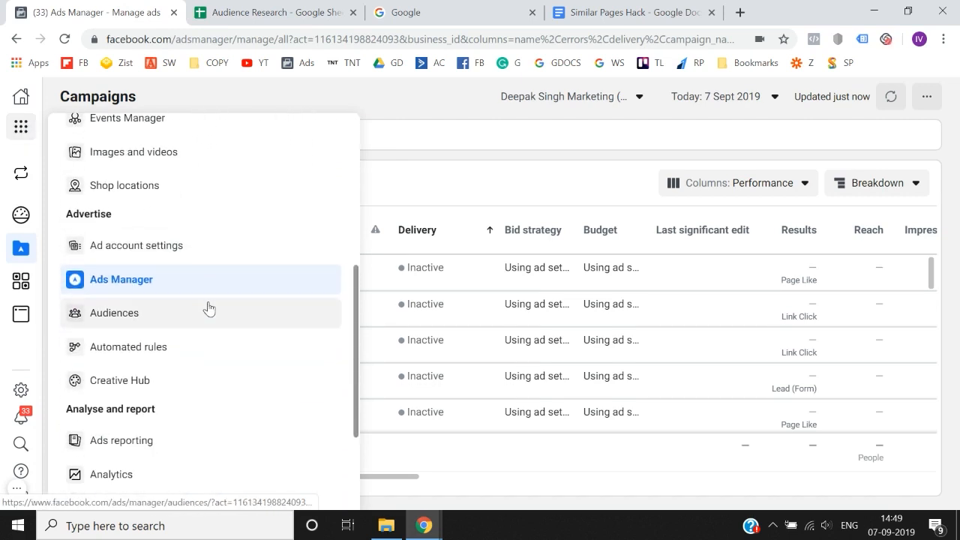
{"action": "scroll", "coordinate": [208, 307], "scroll_direction": "down", "scroll_amount": 1}
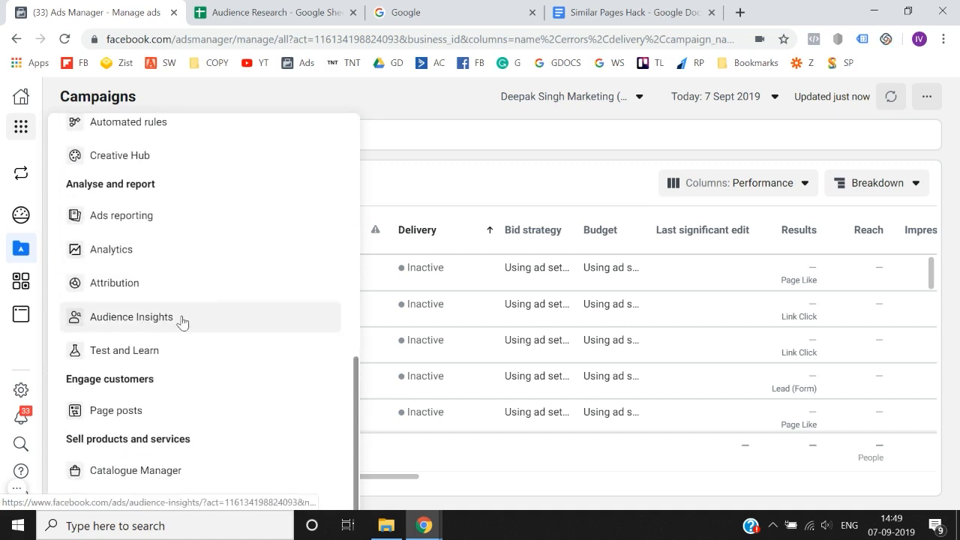
{"action": "left_click", "coordinate": [184, 319]}
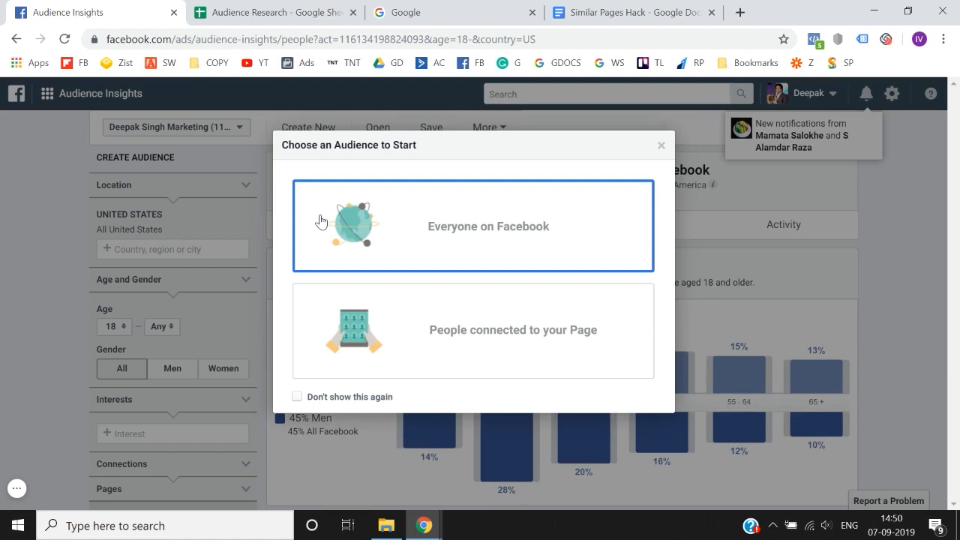
{"action": "left_click", "coordinate": [452, 272]}
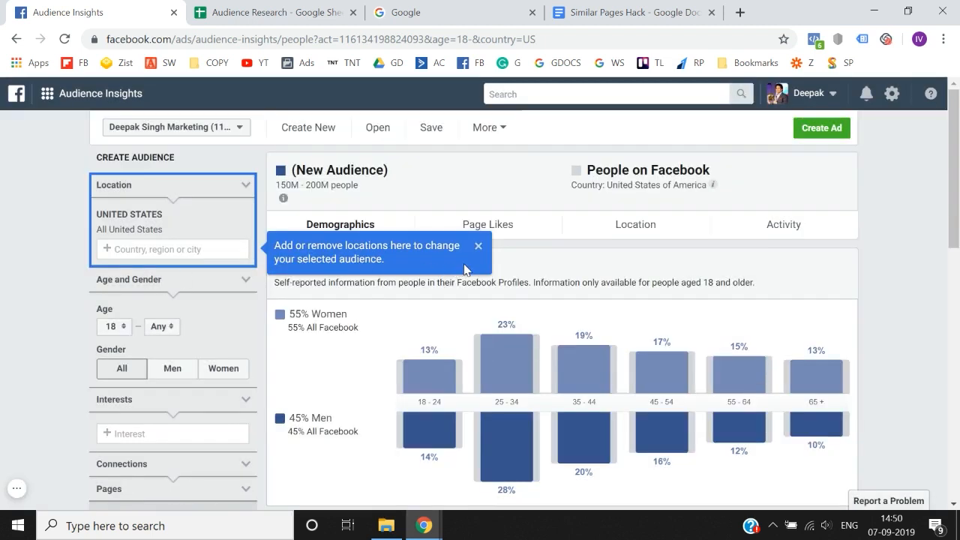
{"action": "left_click", "coordinate": [478, 245]}
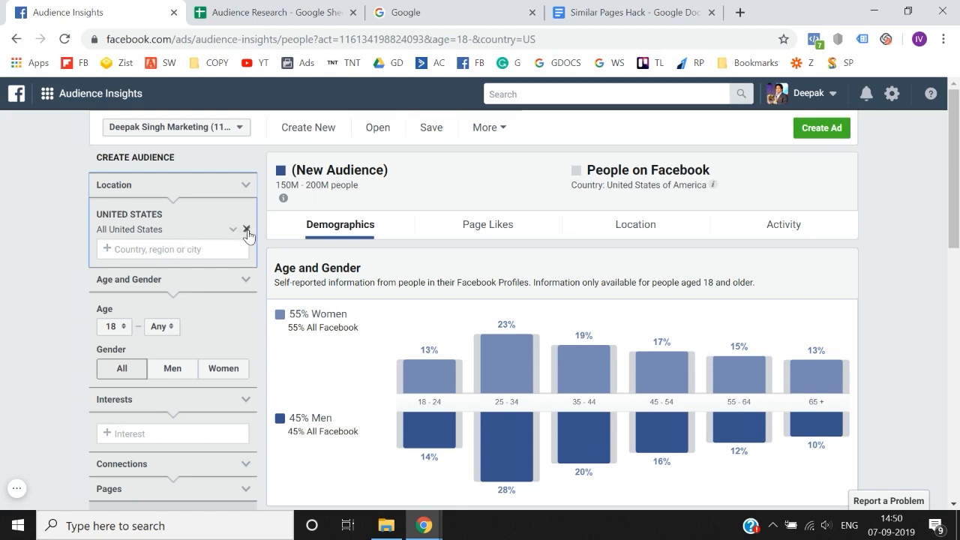
Replace the United States with India as the audience location
{"action": "left_click", "coordinate": [248, 232]}
{"action": "left_click", "coordinate": [221, 220]}
{"action": "type", "text": "ind"}
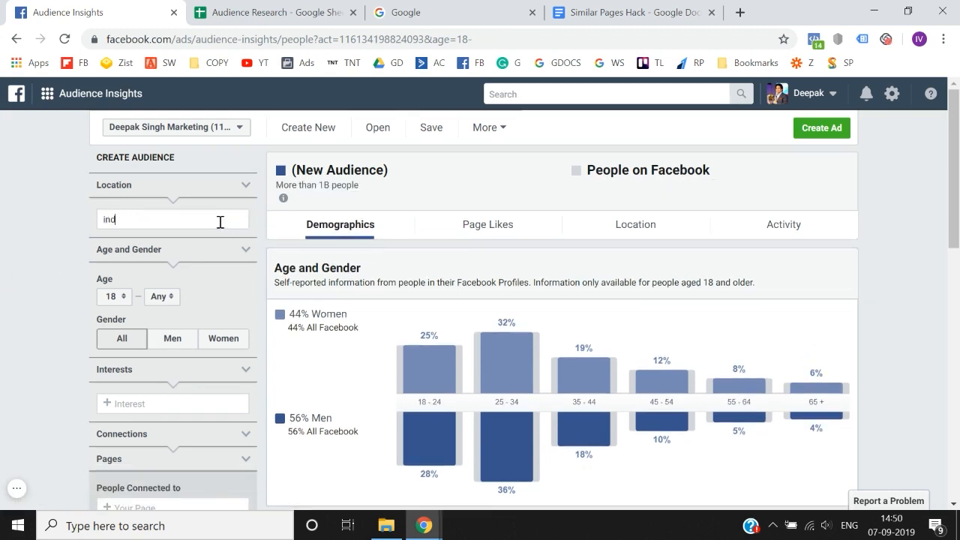
{"action": "type", "text": "ia"}
{"action": "left_click", "coordinate": [143, 247]}
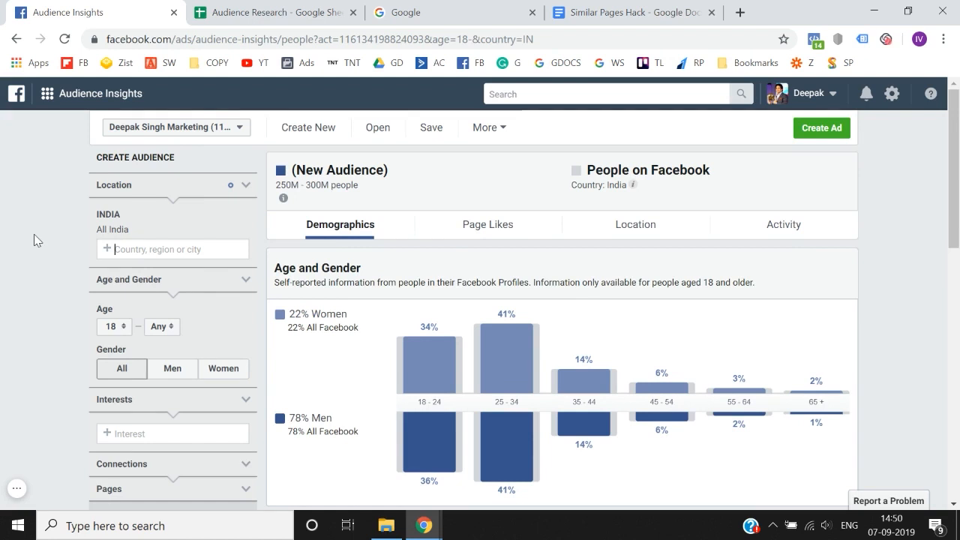
Examine the Age and Gender demographics chart for the India audience
{"action": "scroll", "coordinate": [34, 238], "scroll_direction": "down", "scroll_amount": 1}
{"action": "scroll", "coordinate": [34, 238], "scroll_direction": "up", "scroll_amount": 1}
{"action": "mouse_move", "coordinate": [405, 350]}
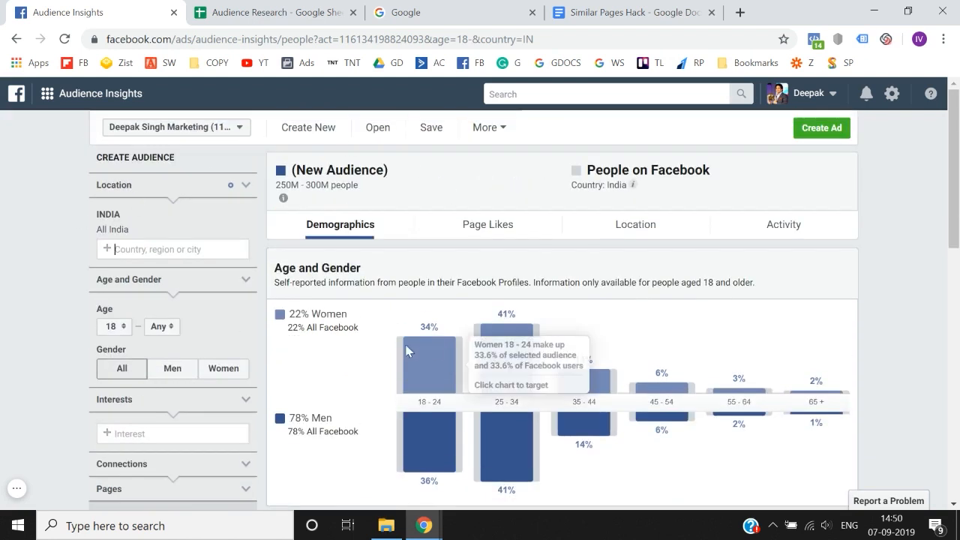
{"action": "mouse_move", "coordinate": [561, 347]}
{"action": "scroll", "coordinate": [564, 346], "scroll_direction": "down", "scroll_amount": 1}
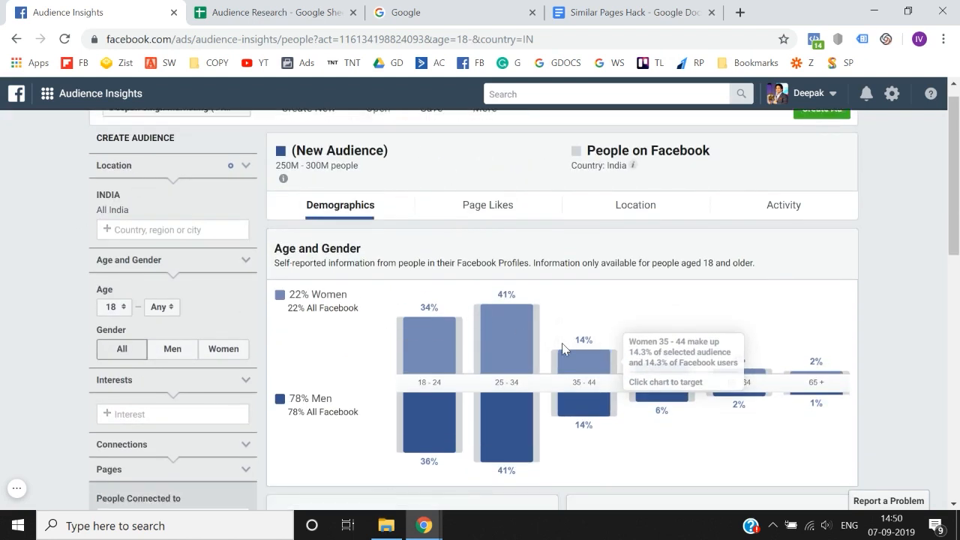
{"action": "scroll", "coordinate": [335, 261], "scroll_direction": "down", "scroll_amount": 1}
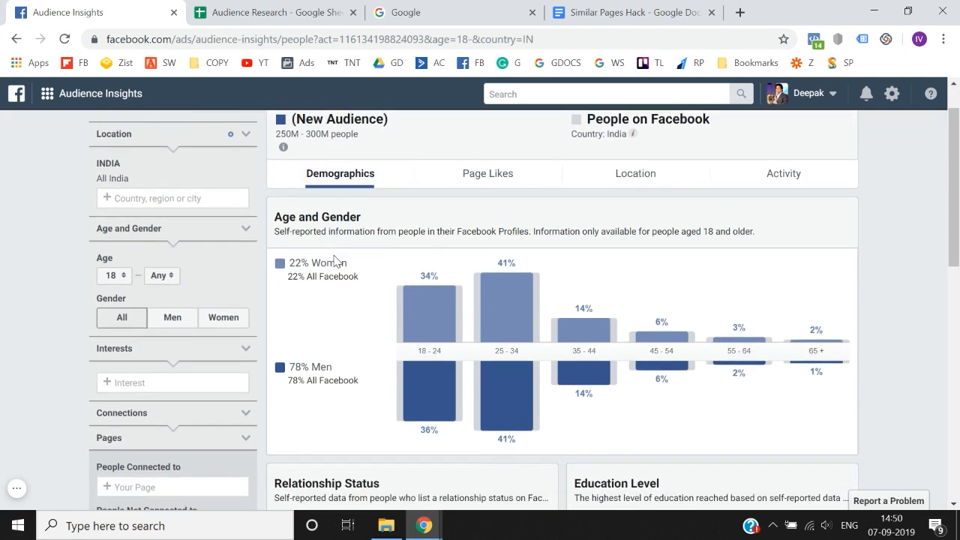
{"action": "scroll", "coordinate": [342, 259], "scroll_direction": "up", "scroll_amount": 1}
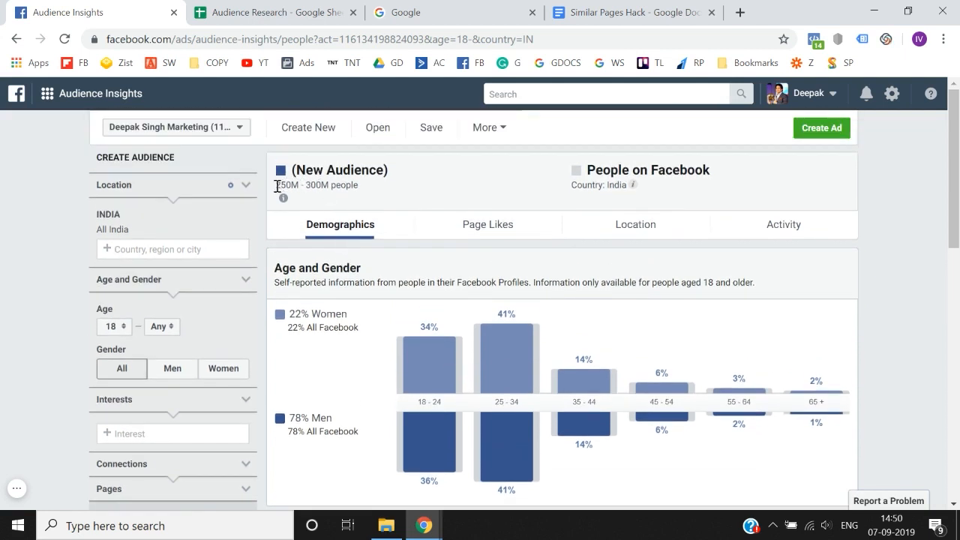
Highlight and examine the estimated audience size shown under the New Audience heading
{"action": "left_click_drag", "start_coordinate": [278, 191], "coordinate": [341, 187]}
{"action": "triple_click", "coordinate": [340, 187]}
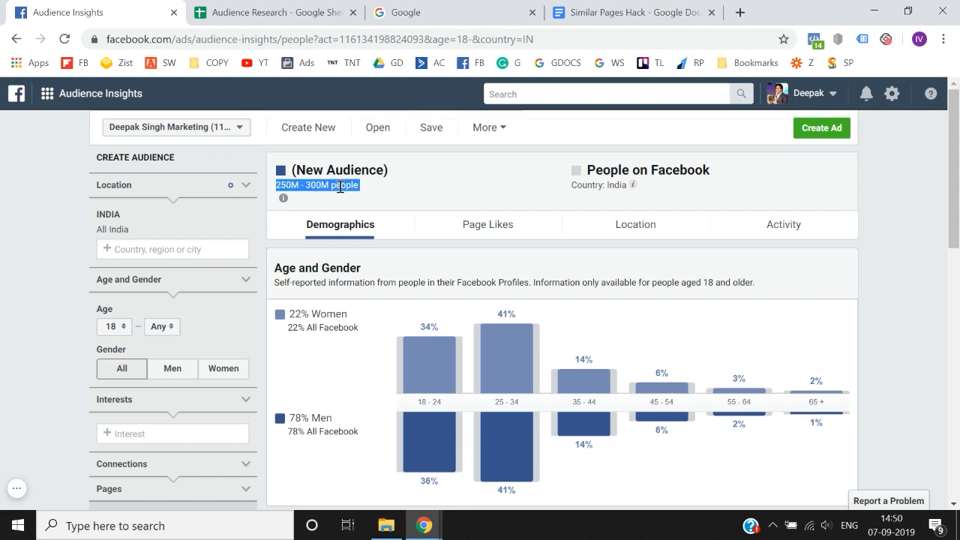
{"action": "triple_click", "coordinate": [340, 187]}
{"action": "left_click", "coordinate": [341, 187]}
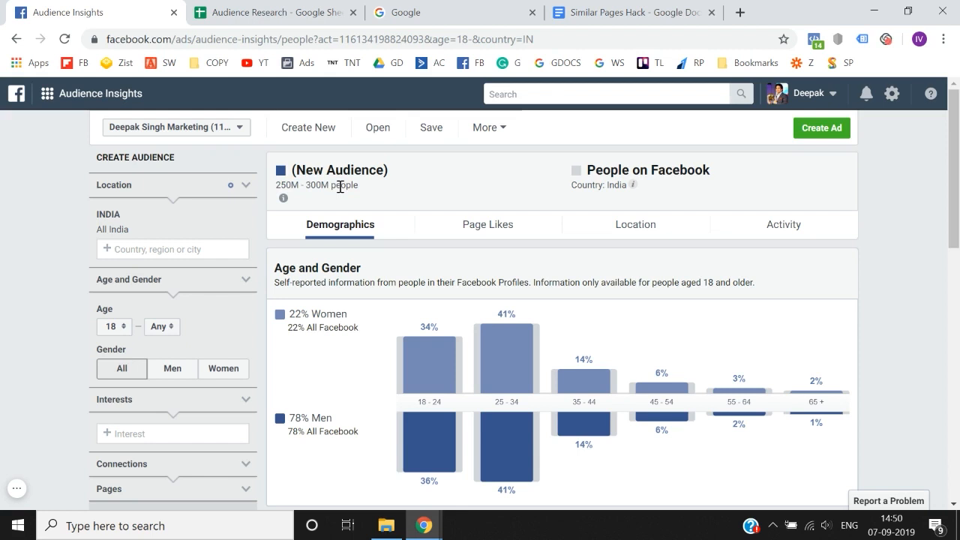
{"action": "triple_click", "coordinate": [340, 187]}
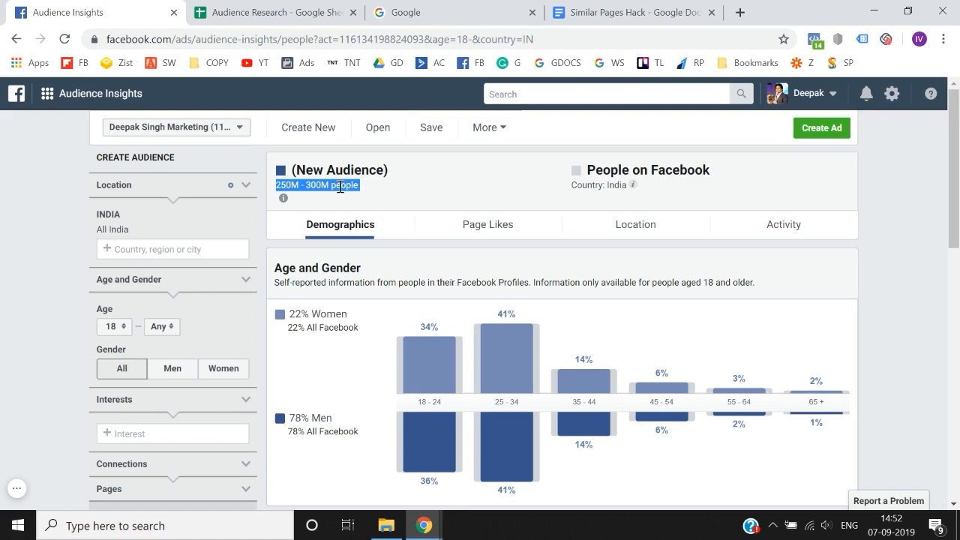
{"action": "scroll", "coordinate": [330, 225], "scroll_direction": "down", "scroll_amount": 2}
{"action": "scroll", "coordinate": [316, 282], "scroll_direction": "up", "scroll_amount": 1}
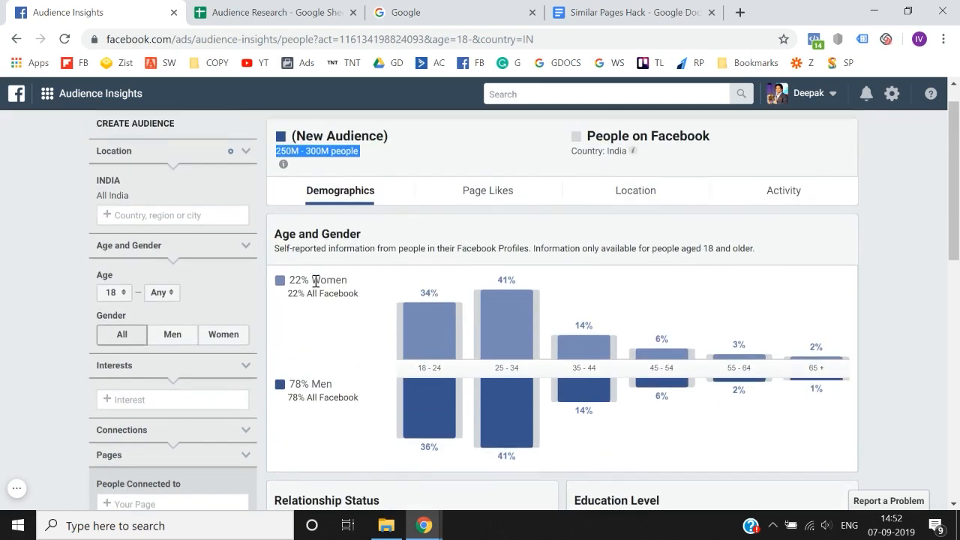
{"action": "scroll", "coordinate": [316, 282], "scroll_direction": "up", "scroll_amount": 1}
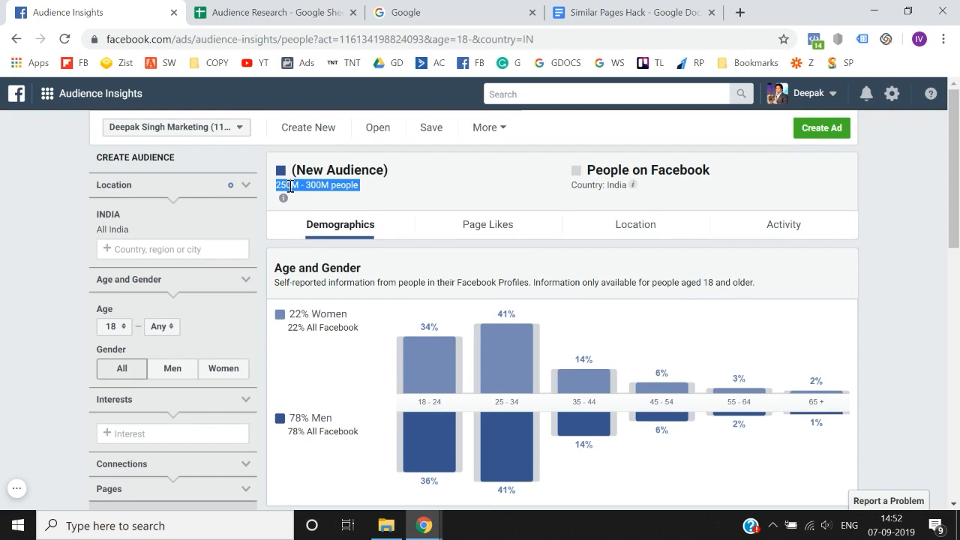
Examine the shares of women and men, and compare the age groups in the demographics chart
{"action": "left_click", "coordinate": [303, 315]}
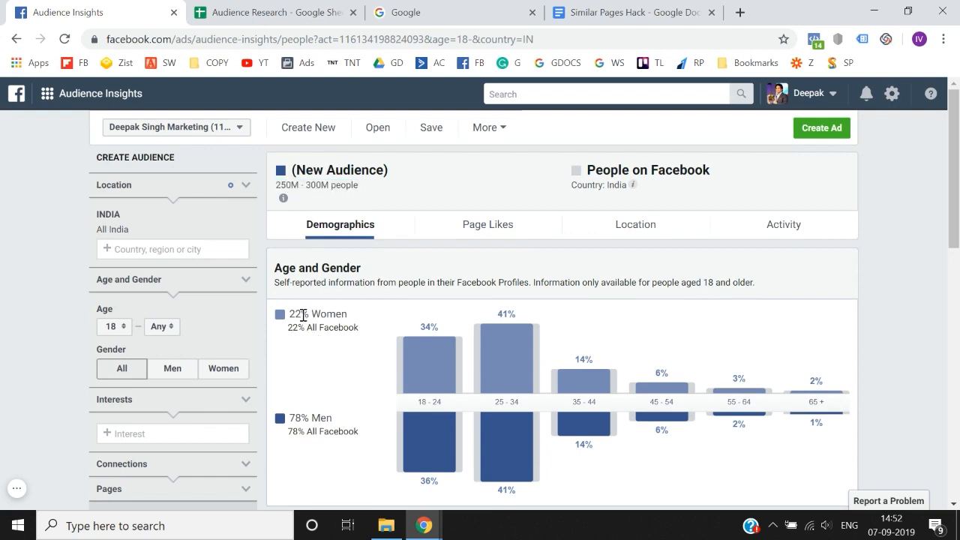
{"action": "triple_click", "coordinate": [302, 315]}
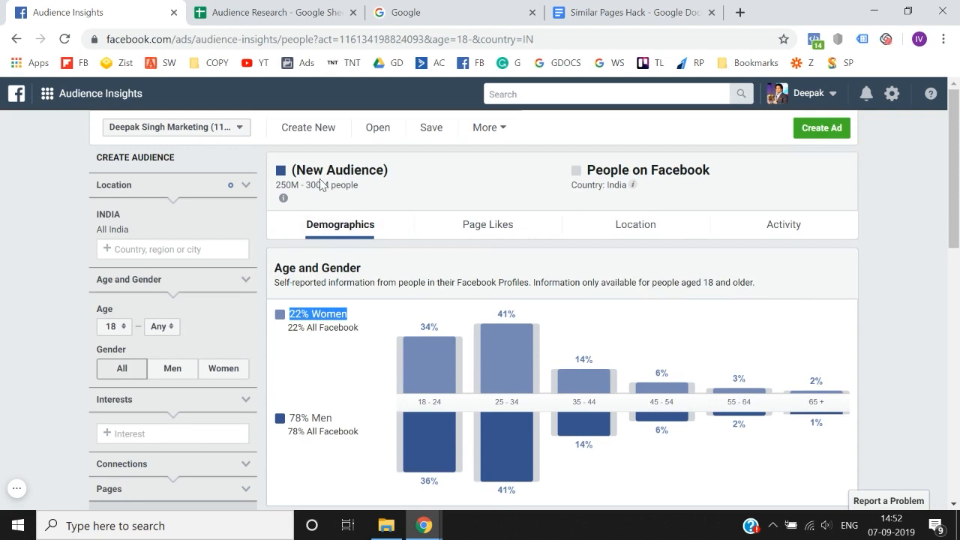
{"action": "left_click", "coordinate": [313, 319]}
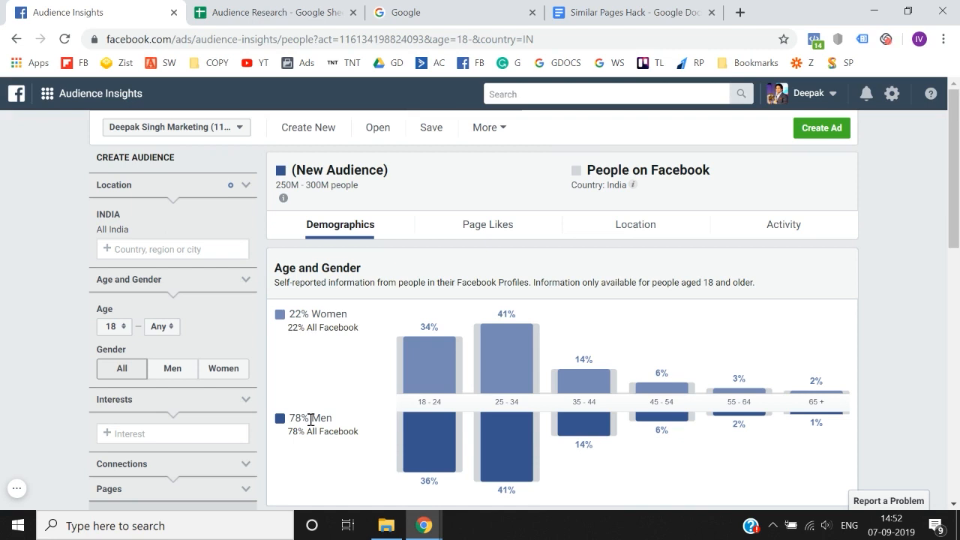
{"action": "scroll", "coordinate": [312, 419], "scroll_direction": "down", "scroll_amount": 1}
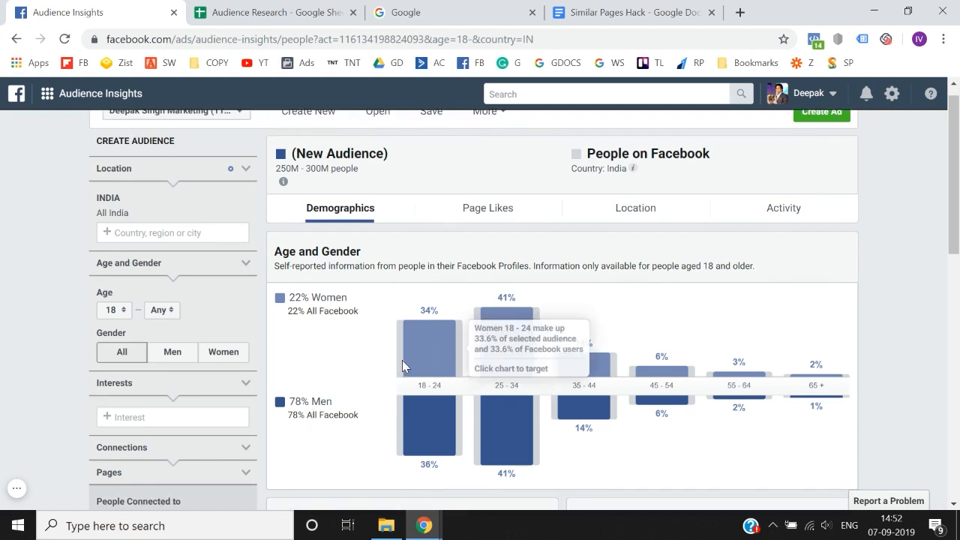
{"action": "scroll", "coordinate": [396, 412], "scroll_direction": "down", "scroll_amount": 1}
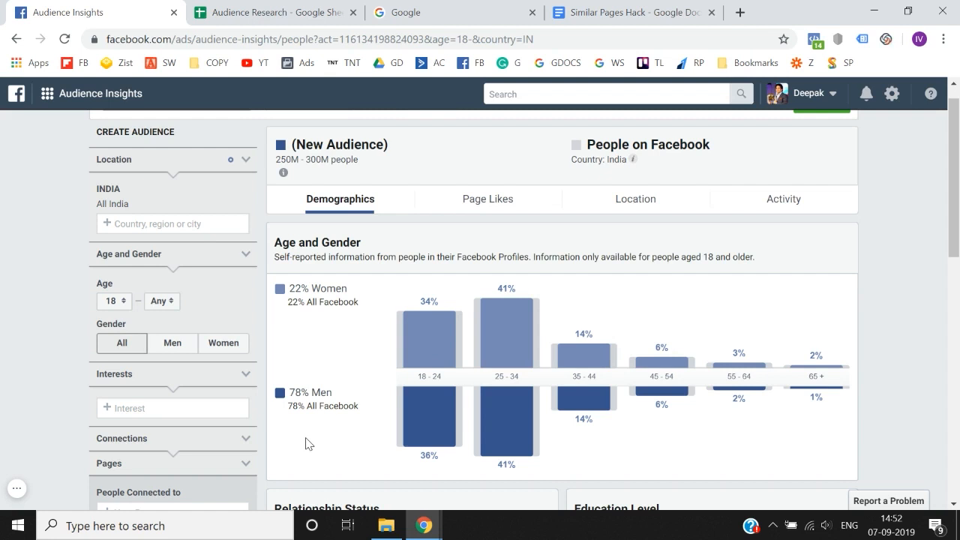
{"action": "mouse_move", "coordinate": [408, 346]}
{"action": "mouse_move", "coordinate": [442, 354]}
{"action": "scroll", "coordinate": [337, 392], "scroll_direction": "down", "scroll_amount": 1}
{"action": "scroll", "coordinate": [337, 391], "scroll_direction": "up", "scroll_amount": 1}
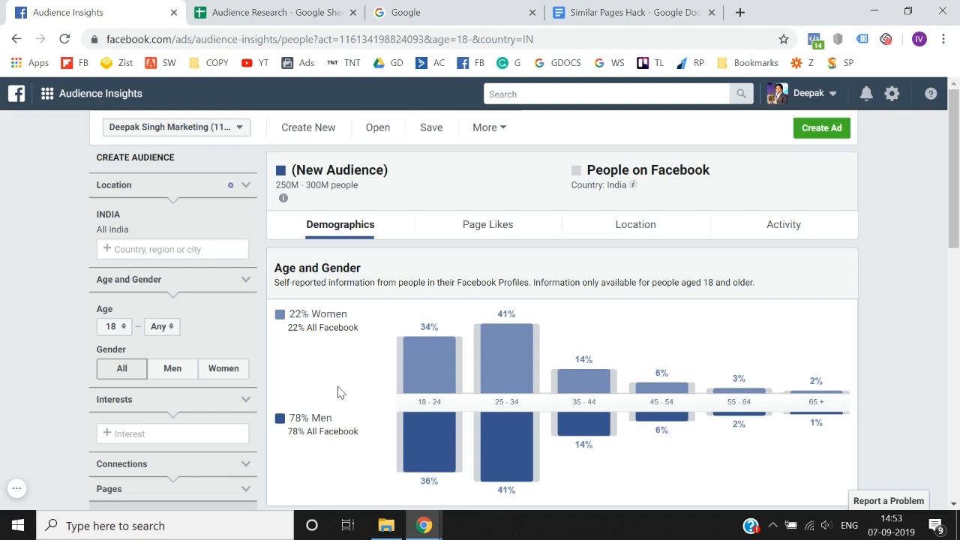
Try to find the interest "bodybuilding" for the India audience
{"action": "scroll", "coordinate": [338, 391], "scroll_direction": "down", "scroll_amount": 1}
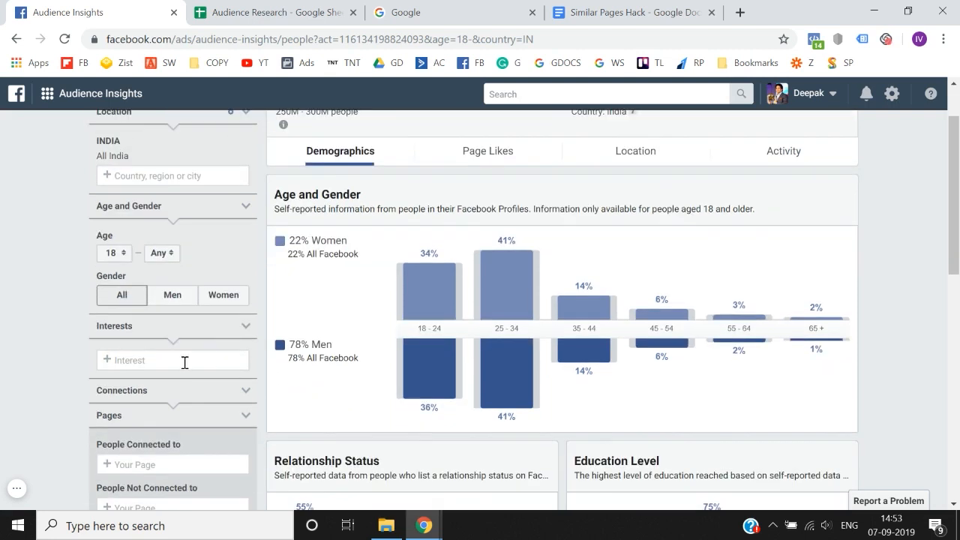
{"action": "type", "text": "bod"}
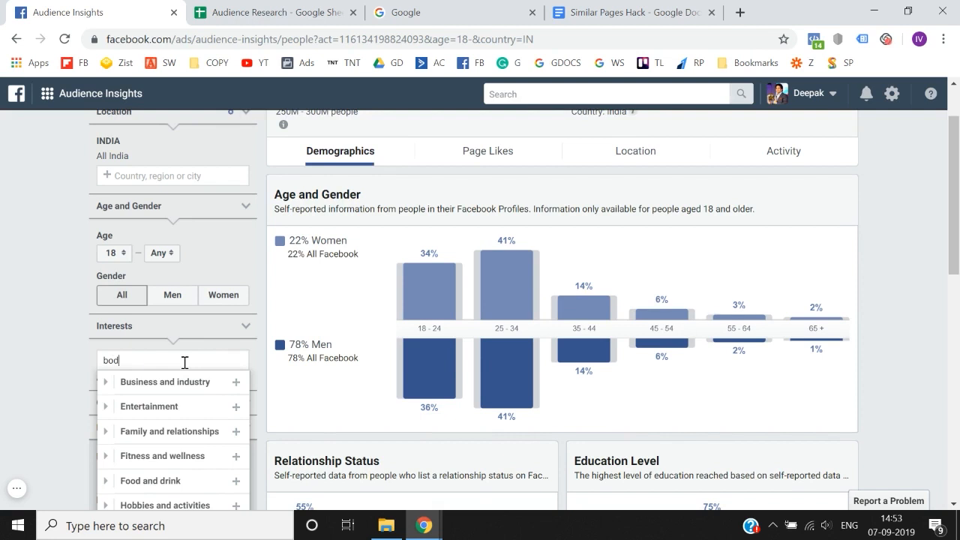
{"action": "type", "text": "ybuilding"}
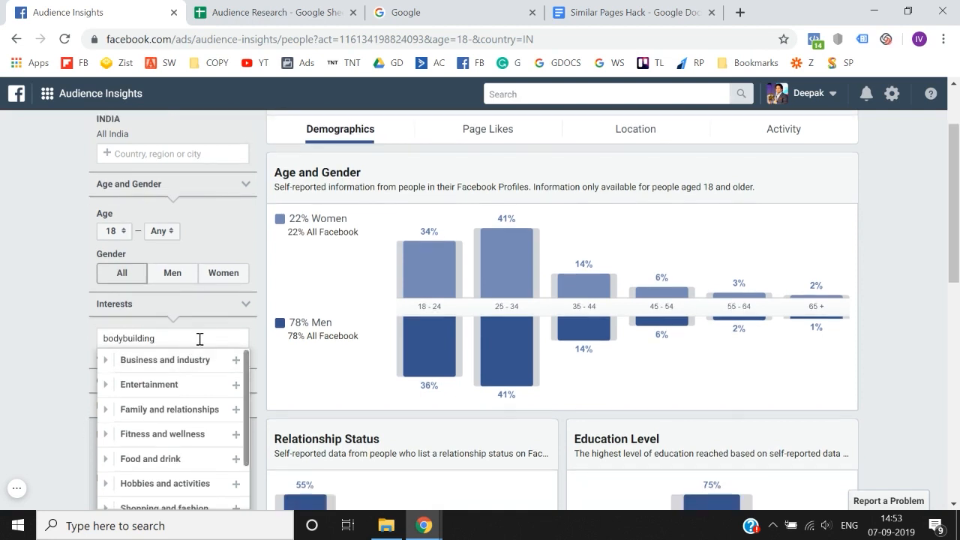
{"action": "scroll", "coordinate": [48, 343], "scroll_direction": "down", "scroll_amount": 1}
{"action": "left_click", "coordinate": [48, 337]}
{"action": "scroll", "coordinate": [47, 338], "scroll_direction": "down", "scroll_amount": 1}
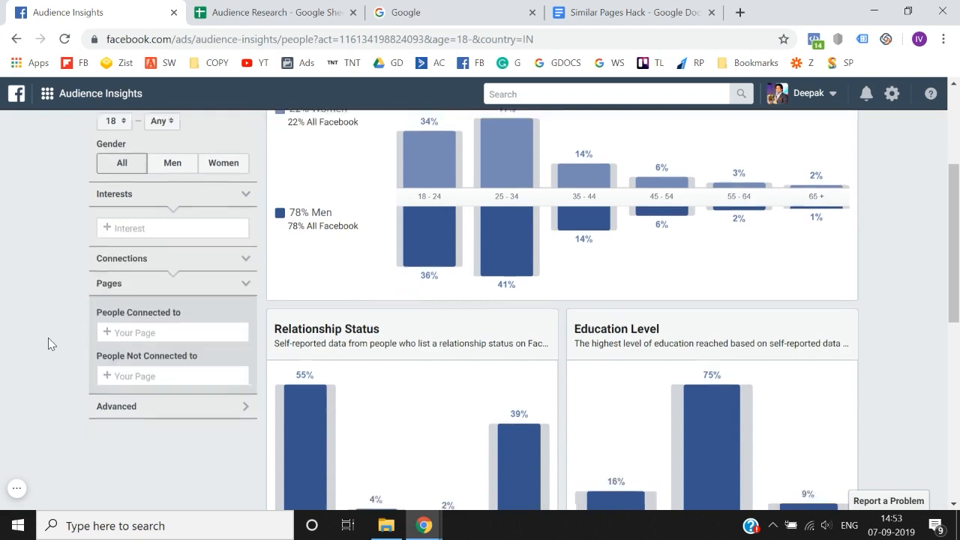
Add the interest Bodybuilding to the India audience
{"action": "left_click", "coordinate": [156, 207]}
{"action": "type", "text": "bo"}
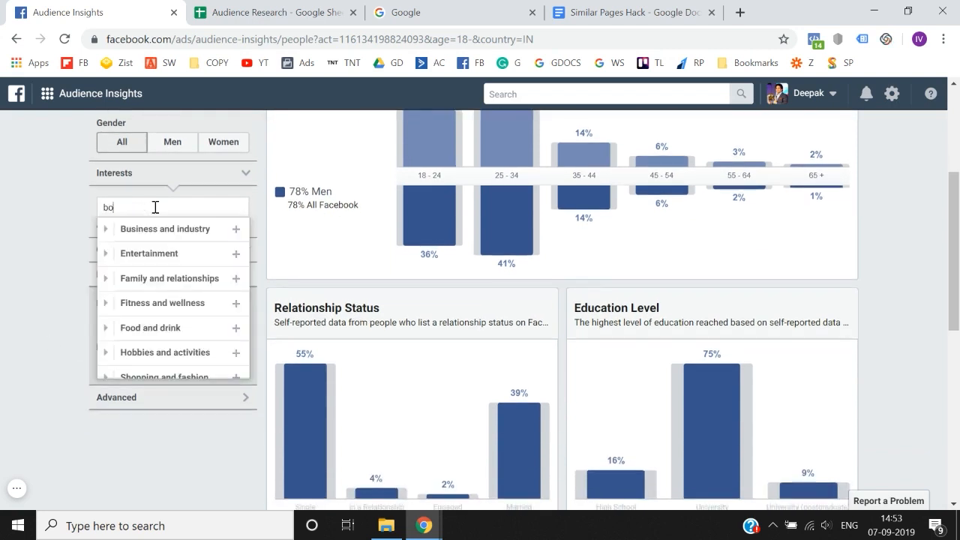
{"action": "type", "text": "dybuilding"}
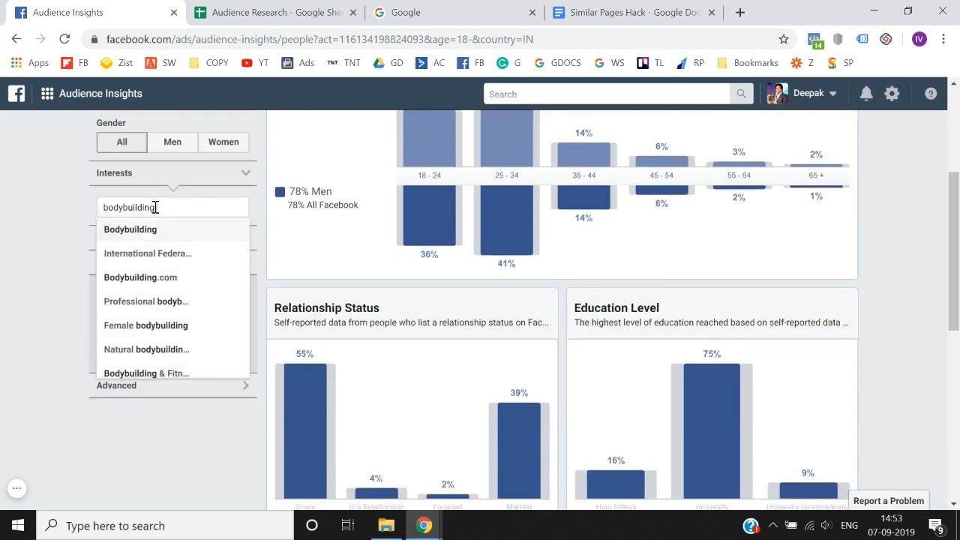
{"action": "left_click", "coordinate": [153, 229]}
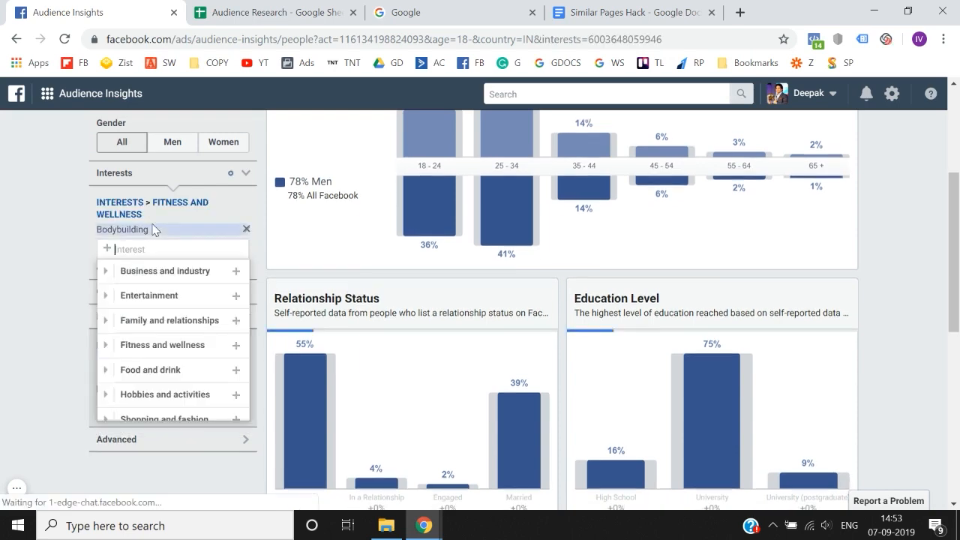
{"action": "left_click", "coordinate": [1, 306]}
Highlight and examine the estimated size of the new audience narrowed to the Bodybuilding interest
{"action": "scroll", "coordinate": [1, 305], "scroll_direction": "up", "scroll_amount": 3}
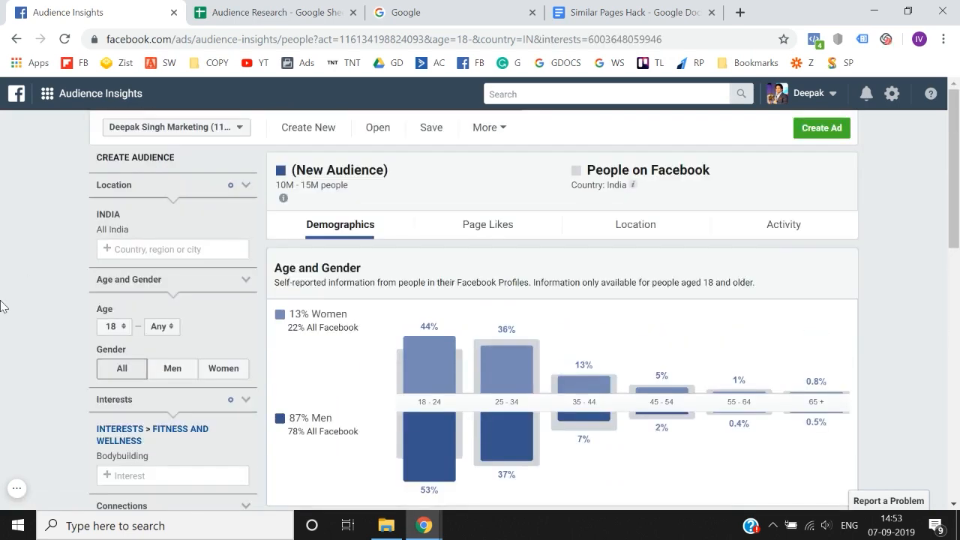
{"action": "scroll", "coordinate": [3, 306], "scroll_direction": "down", "scroll_amount": 1}
{"action": "scroll", "coordinate": [3, 307], "scroll_direction": "up", "scroll_amount": 1}
{"action": "triple_click", "coordinate": [296, 186]}
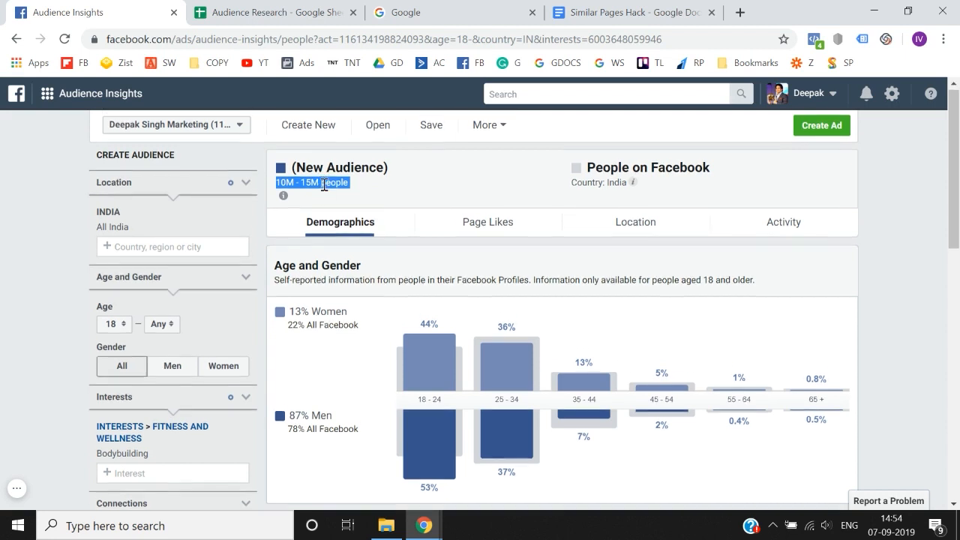
{"action": "scroll", "coordinate": [323, 187], "scroll_direction": "down", "scroll_amount": 1}
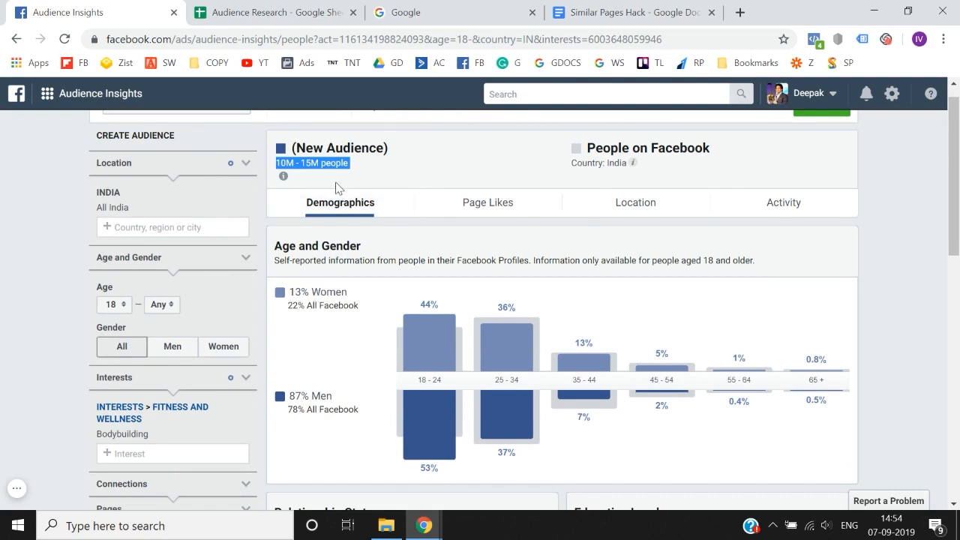
Compare the share of women in the Bodybuilding audience with the share across all of Facebook
{"action": "triple_click", "coordinate": [302, 291]}
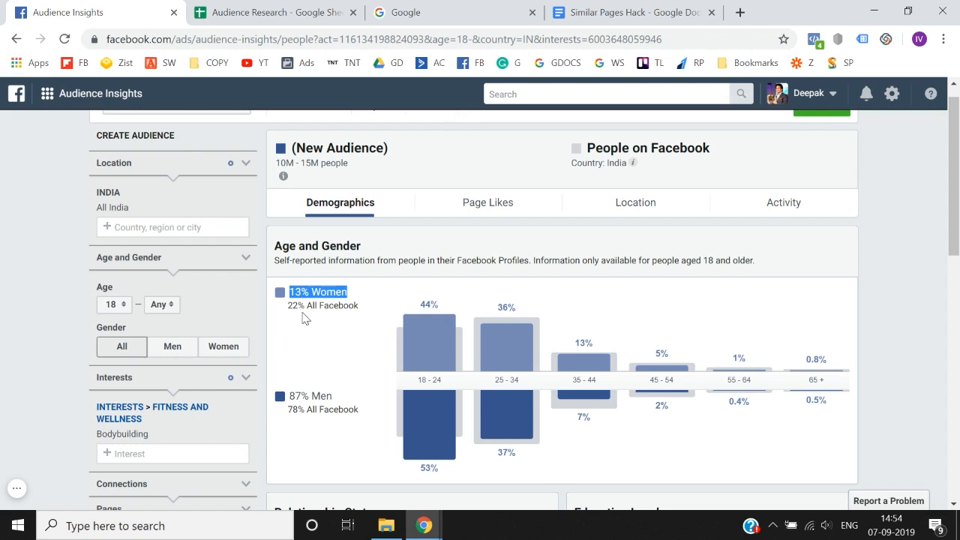
{"action": "left_click", "coordinate": [302, 306]}
{"action": "triple_click", "coordinate": [303, 306]}
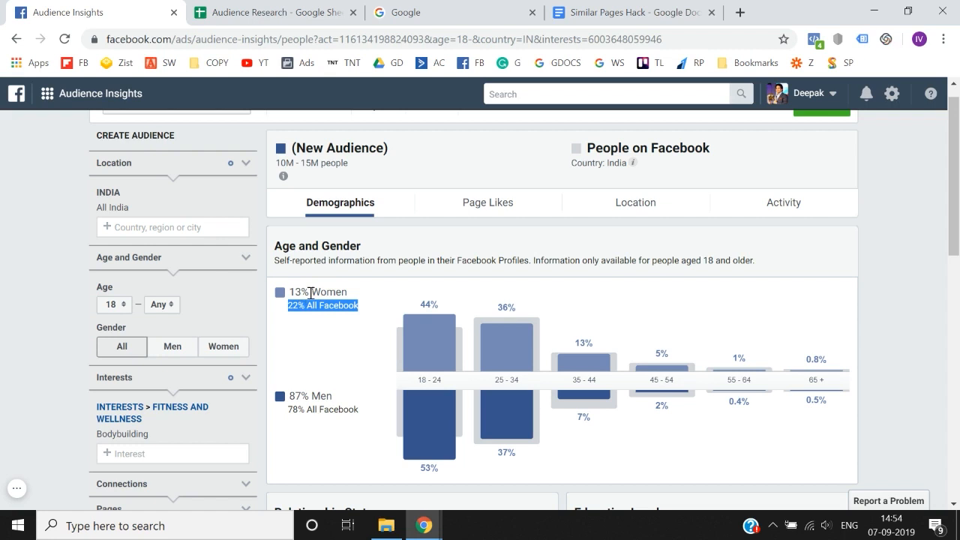
{"action": "left_click", "coordinate": [312, 288]}
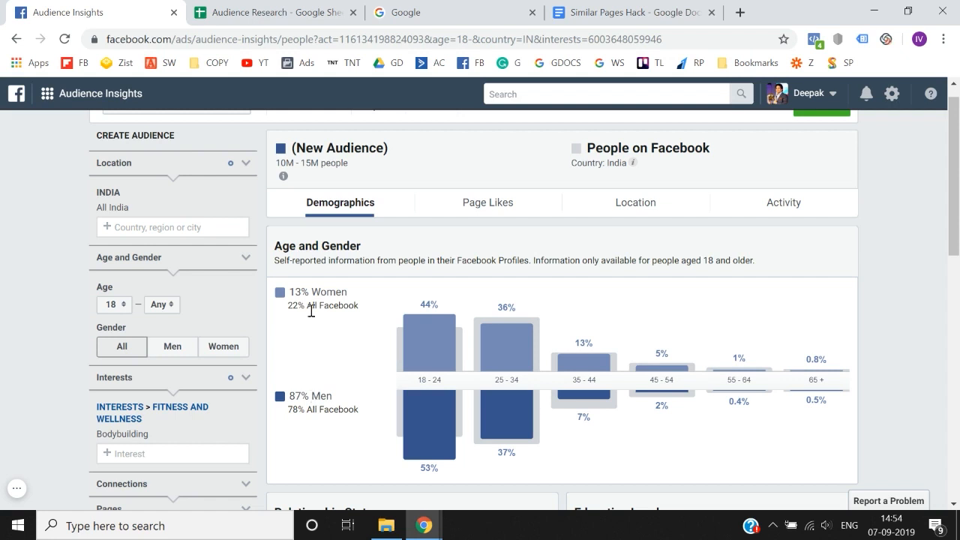
Switch to the Audience Research spreadsheet, insert two rows above the category header row and fill them white
{"action": "left_click", "coordinate": [281, 10]}
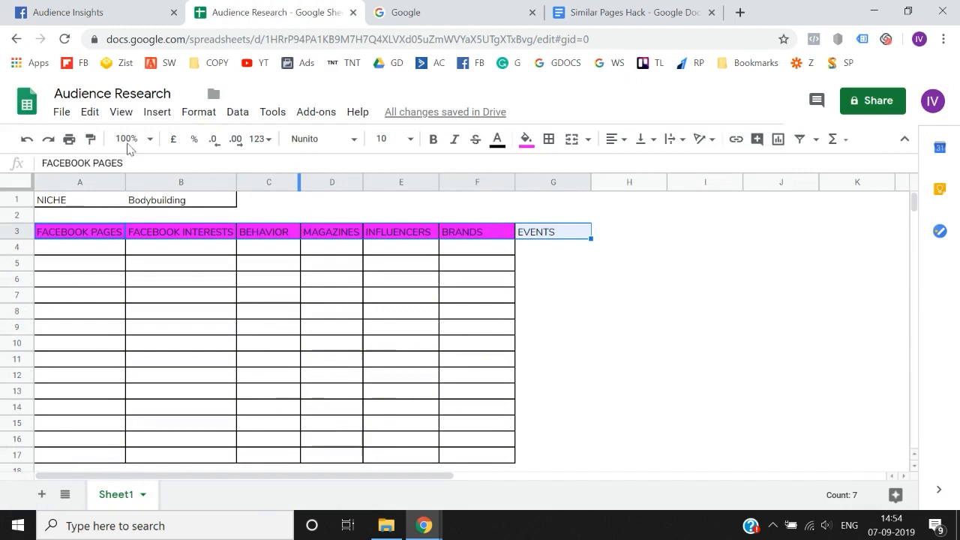
{"action": "right_click", "coordinate": [18, 231]}
{"action": "left_click", "coordinate": [65, 245]}
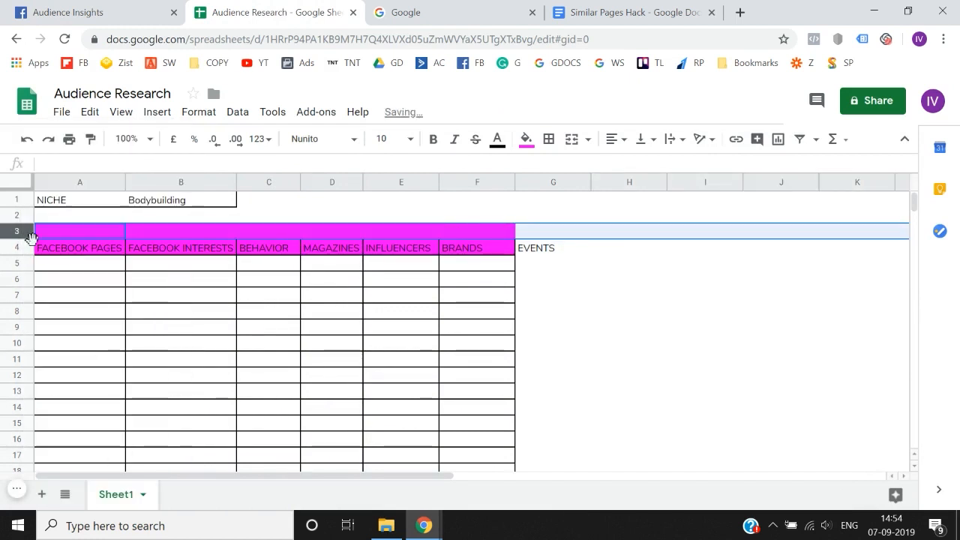
{"action": "right_click", "coordinate": [22, 231]}
{"action": "left_click", "coordinate": [49, 253]}
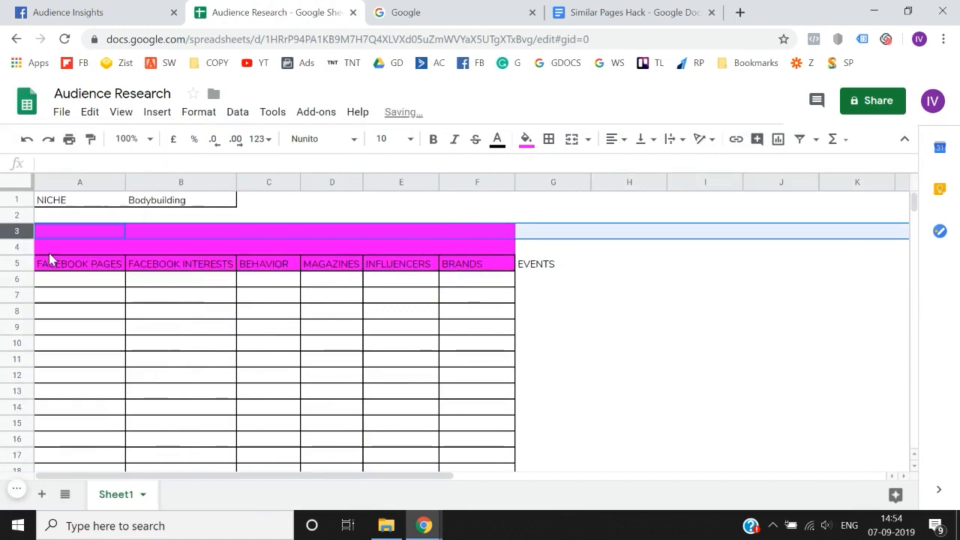
{"action": "left_click", "coordinate": [526, 138]}
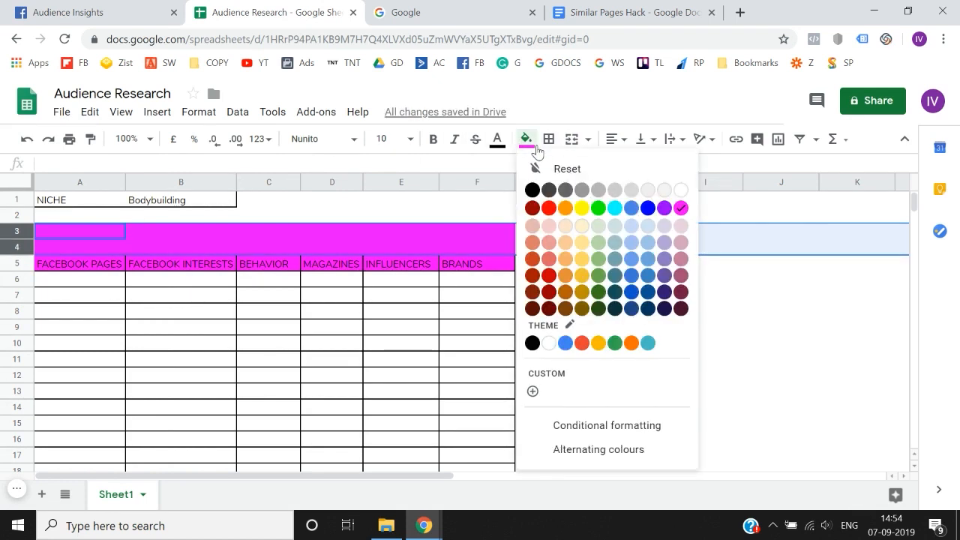
{"action": "left_click", "coordinate": [680, 192]}
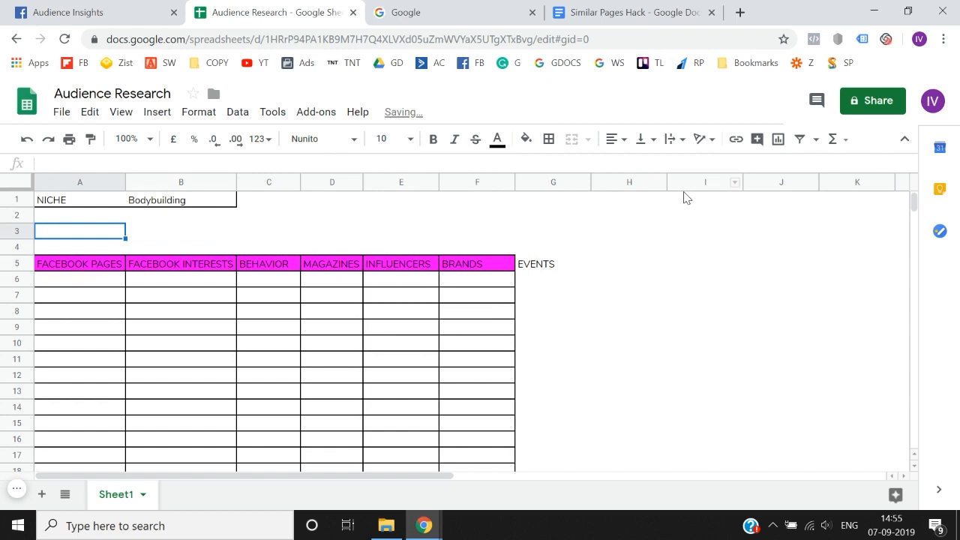
Enter "Age" in cell A3 and insert two more blank rows above row 4
{"action": "type", "text": "Age"}
{"action": "key", "text": "Return"}
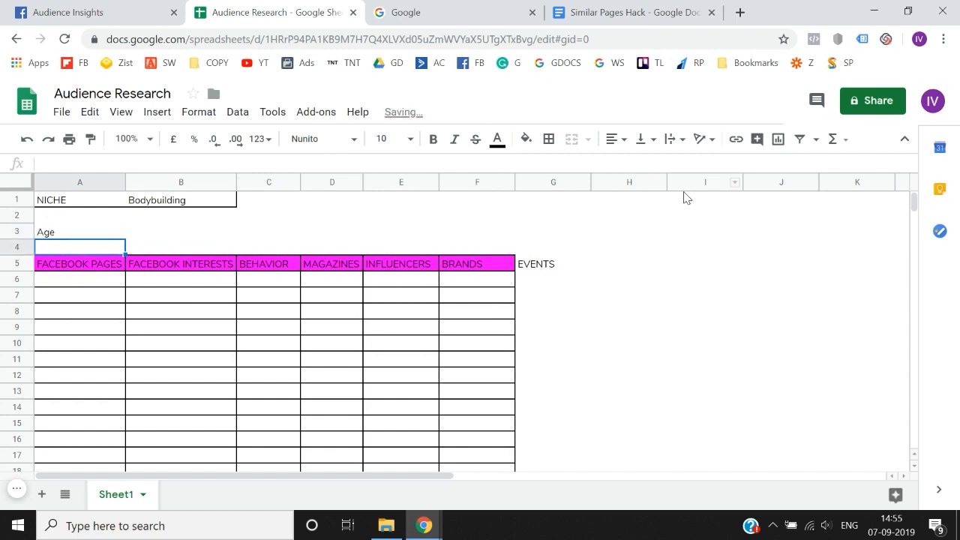
{"action": "right_click", "coordinate": [11, 249]}
{"action": "left_click", "coordinate": [52, 251]}
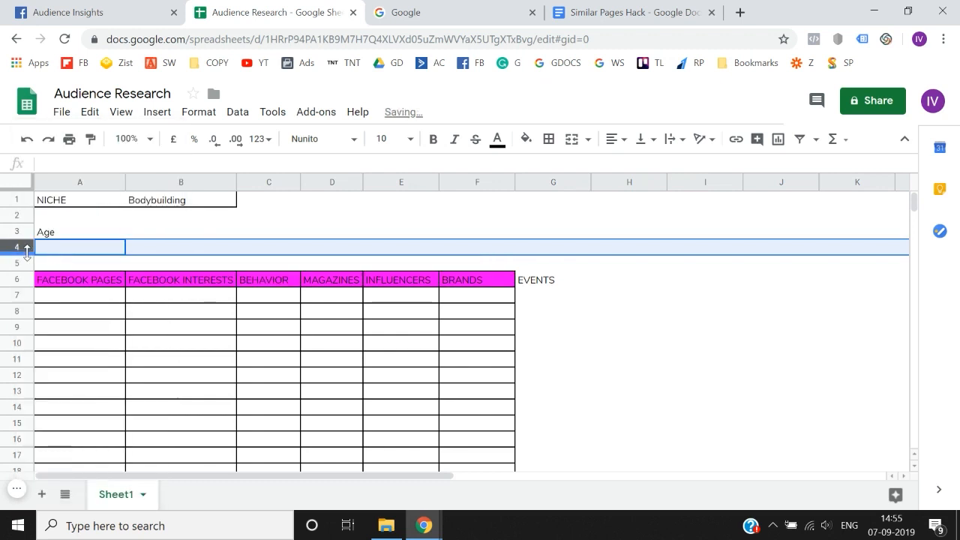
{"action": "right_click", "coordinate": [24, 249]}
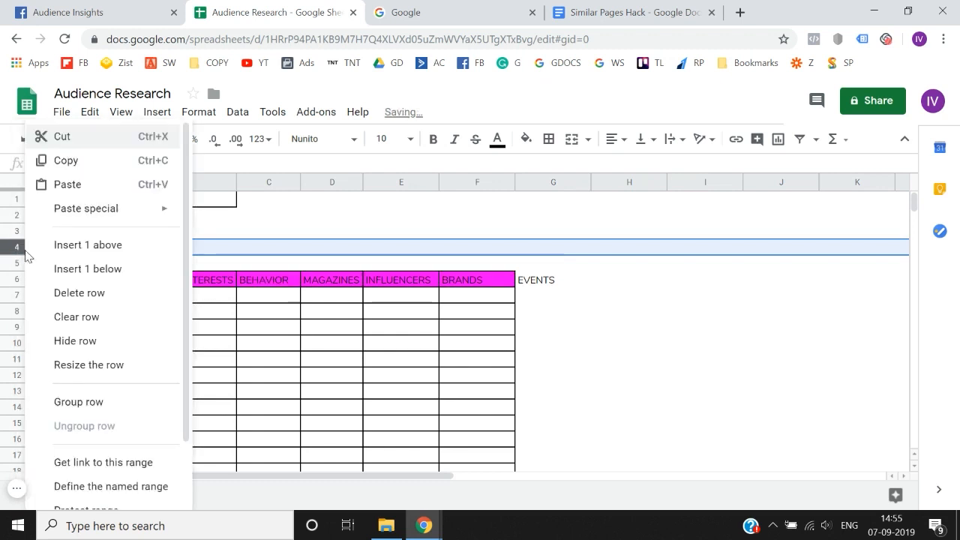
{"action": "left_click", "coordinate": [71, 247]}
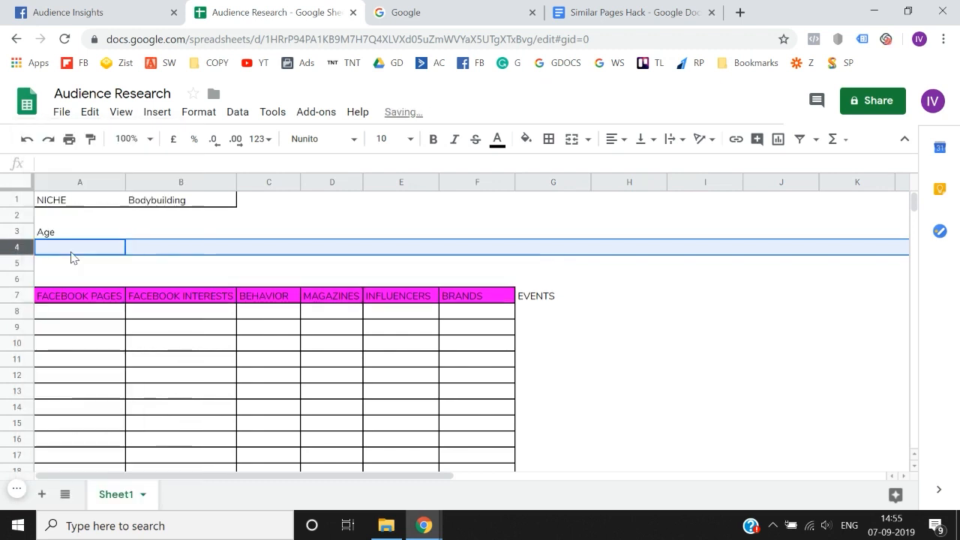
Label cell A4 "Major Age Range" in the Audience Research spreadsheet
{"action": "left_click", "coordinate": [101, 8]}
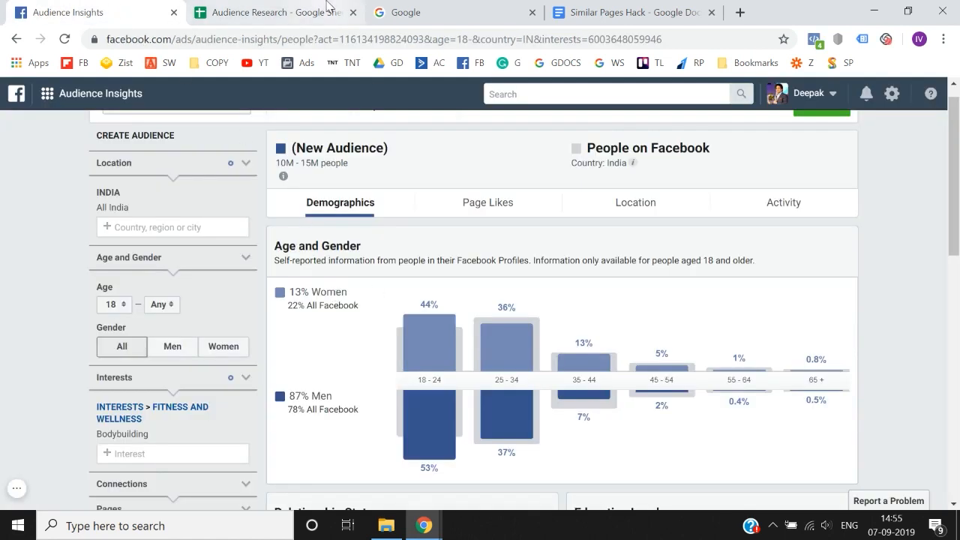
{"action": "left_click", "coordinate": [328, 8]}
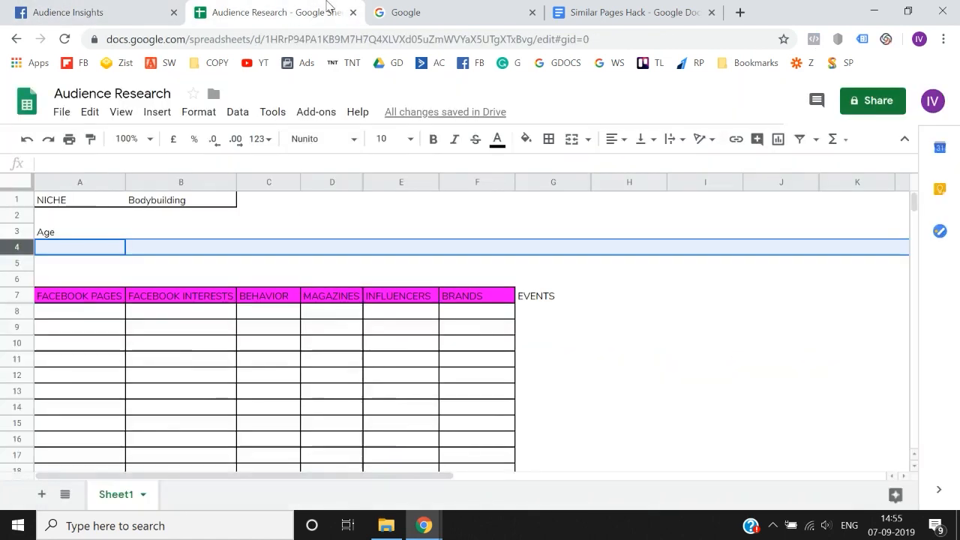
{"action": "left_click", "coordinate": [74, 242]}
{"action": "type", "text": "Major Agwe"}
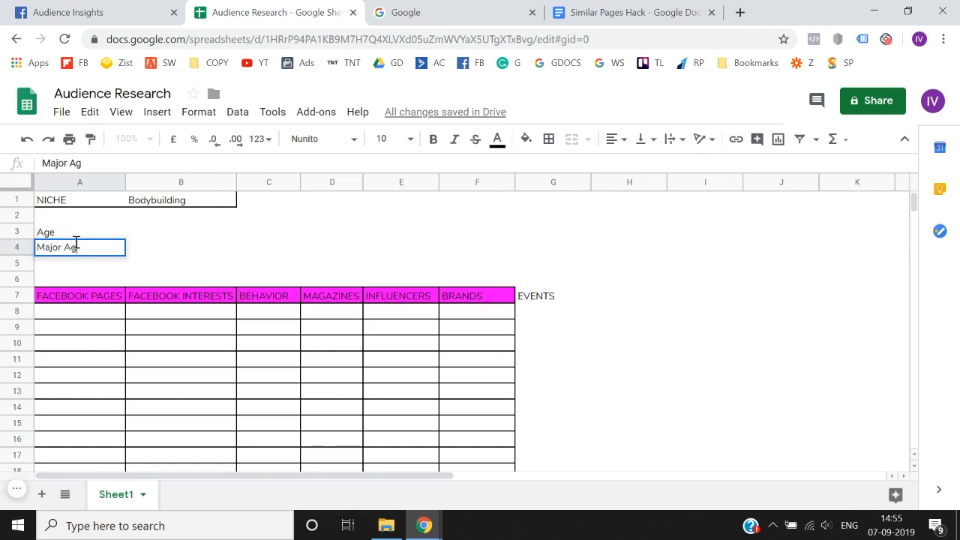
{"action": "key", "text": "BackSpace"}
{"action": "key", "text": "BackSpace"}
{"action": "type", "text": "e Ragn"}
{"action": "type", "text": "g"}
{"action": "key", "text": "BackSpace"}
{"action": "key", "text": "BackSpace"}
{"action": "key", "text": "BackSpace"}
{"action": "type", "text": "nge"}
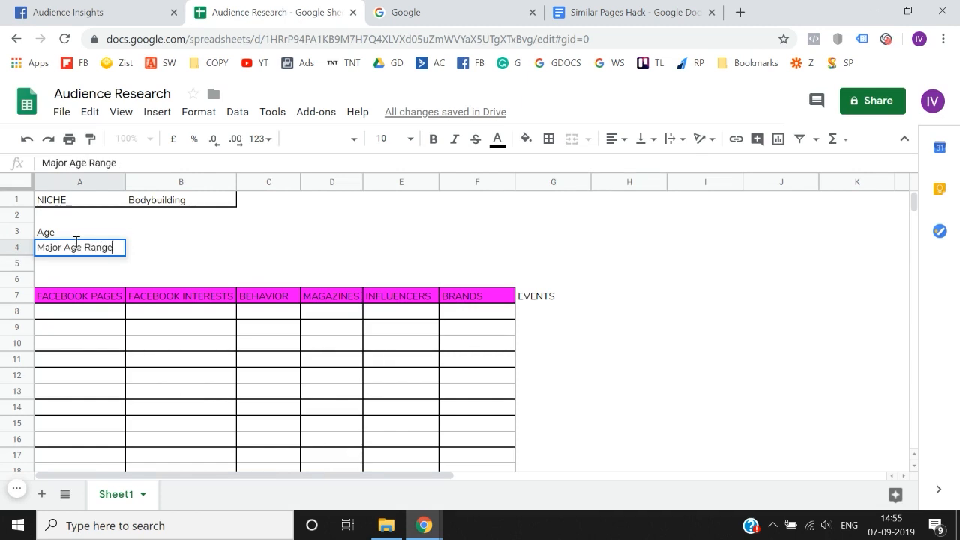
{"action": "key", "text": "Return"}
Check the largest age groups in Audience Insights and enter "18-24 and 25-34" beside the Major Age Range label
{"action": "key", "text": "Up"}
{"action": "key", "text": "Right"}
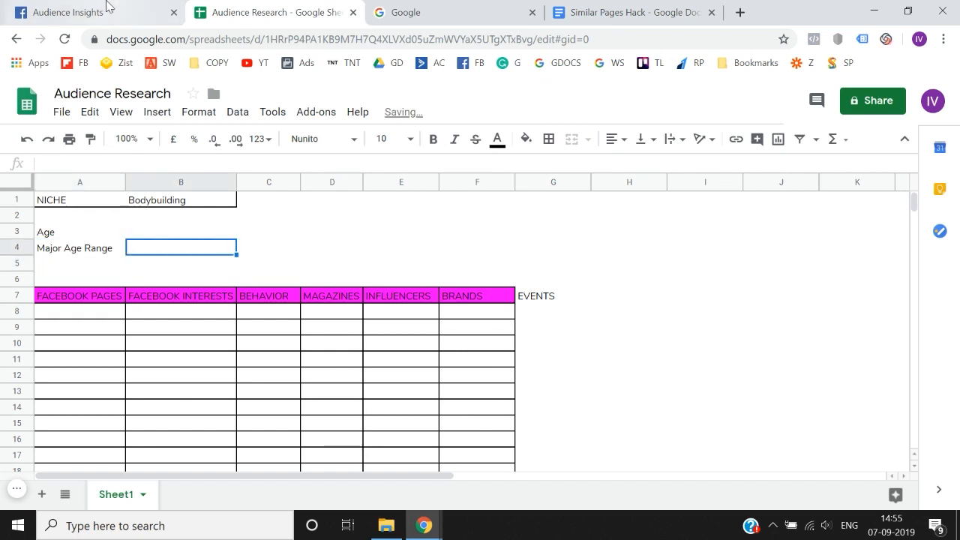
{"action": "left_click", "coordinate": [107, 9]}
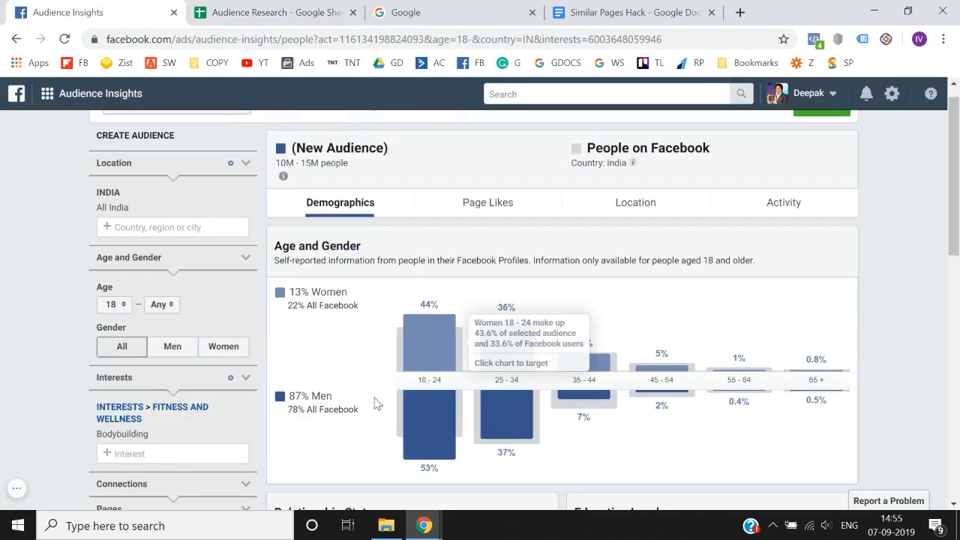
{"action": "mouse_move", "coordinate": [483, 357]}
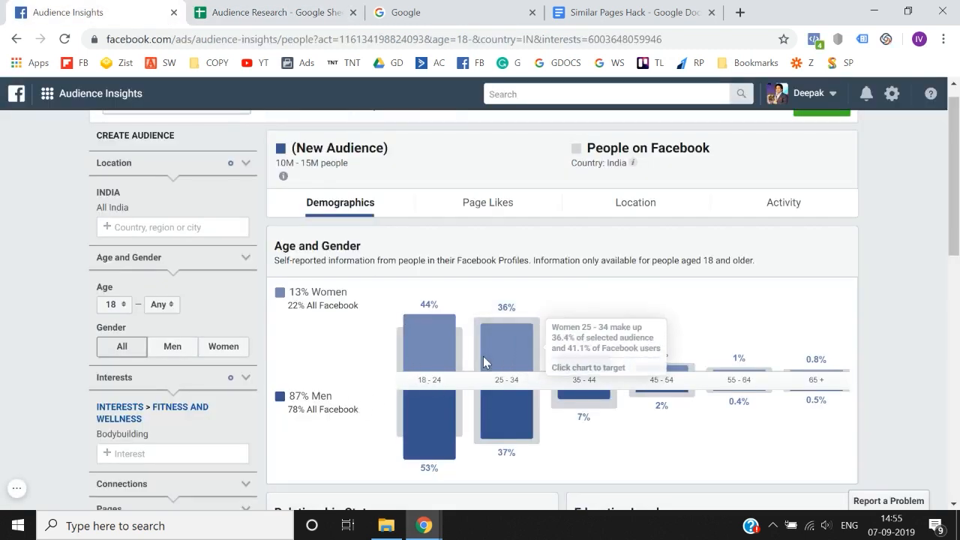
{"action": "left_click", "coordinate": [311, 8]}
{"action": "type", "text": "18"}
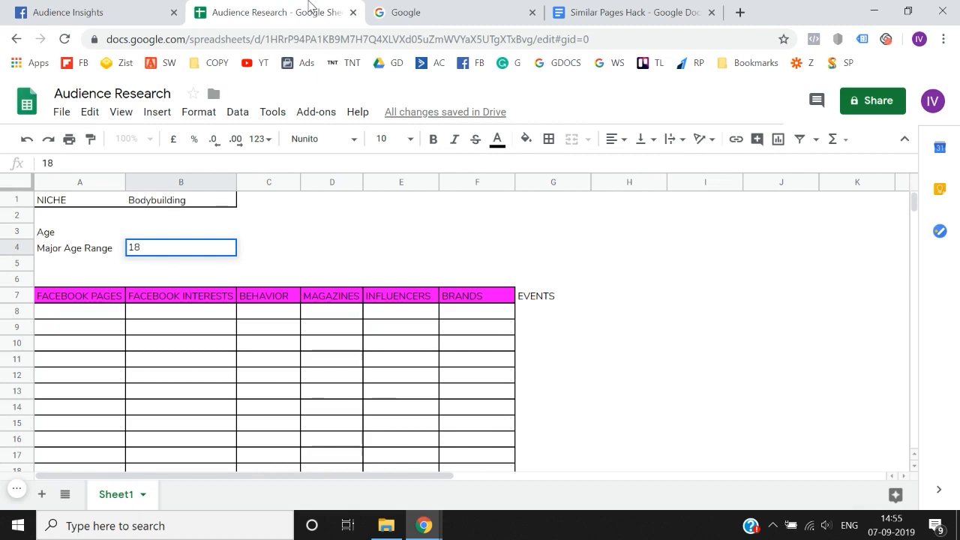
{"action": "type", "text": "-24 and"}
{"action": "key", "text": "BackSpace"}
{"action": "key", "text": "BackSpace"}
{"action": "type", "text": "nd "}
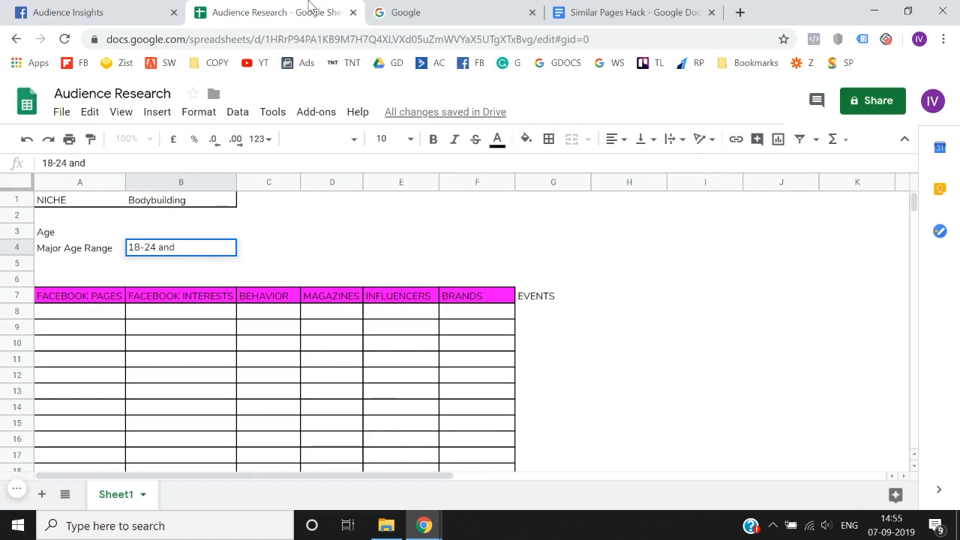
{"action": "type", "text": "35-"}
{"action": "key", "text": "BackSpace"}
{"action": "key", "text": "BackSpace"}
{"action": "type", "text": "25-34"}
{"action": "key", "text": "Return"}
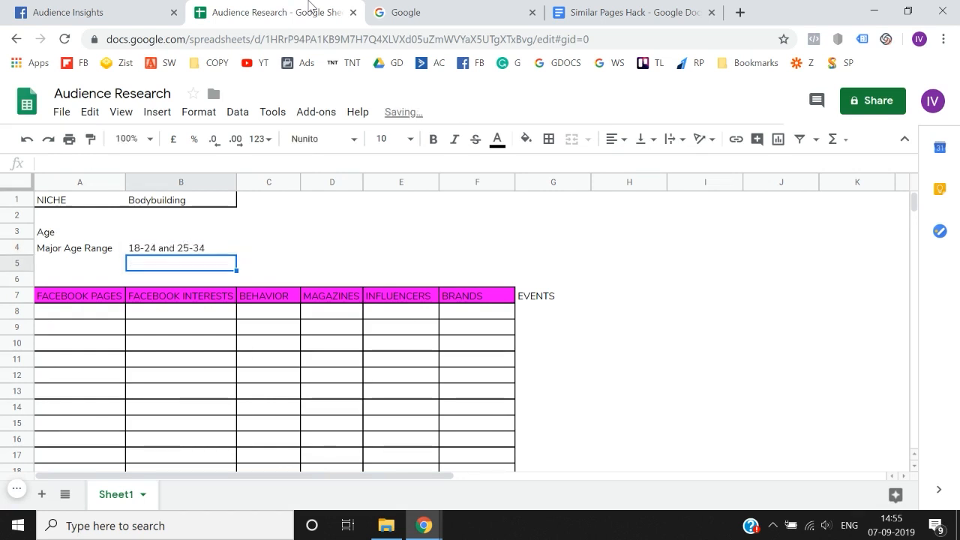
Check the gender split in Audience Insights and add a "Gender" row with the value "men" in row 5 of the spreadsheet
{"action": "left_click", "coordinate": [38, 9]}
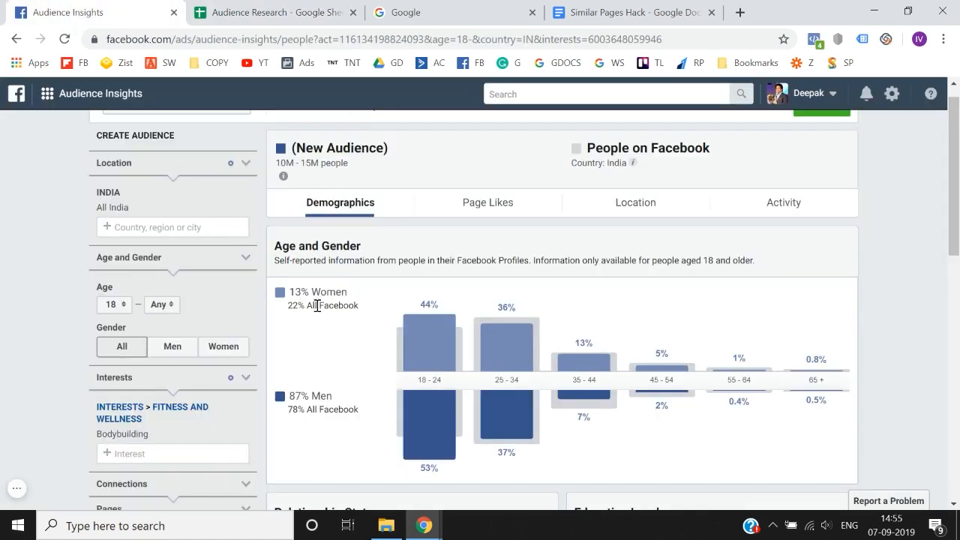
{"action": "left_click", "coordinate": [298, 8]}
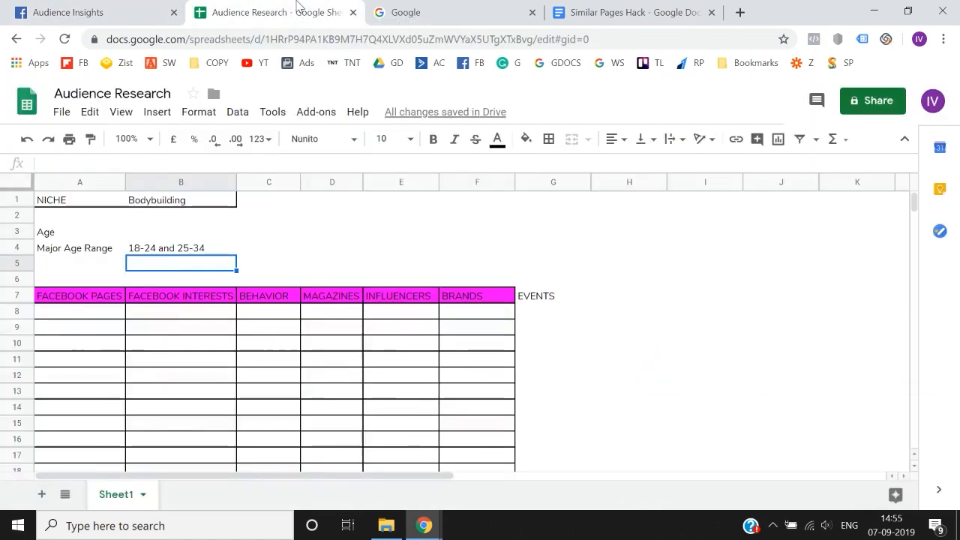
{"action": "key", "text": "Left"}
{"action": "type", "text": "Gender"}
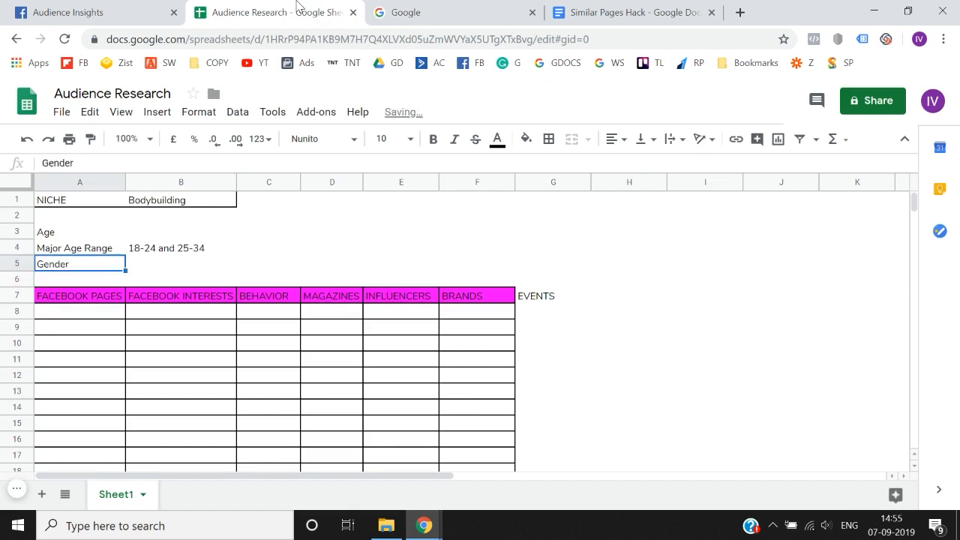
{"action": "key", "text": "Right"}
{"action": "type", "text": "men"}
{"action": "key", "text": "Return"}
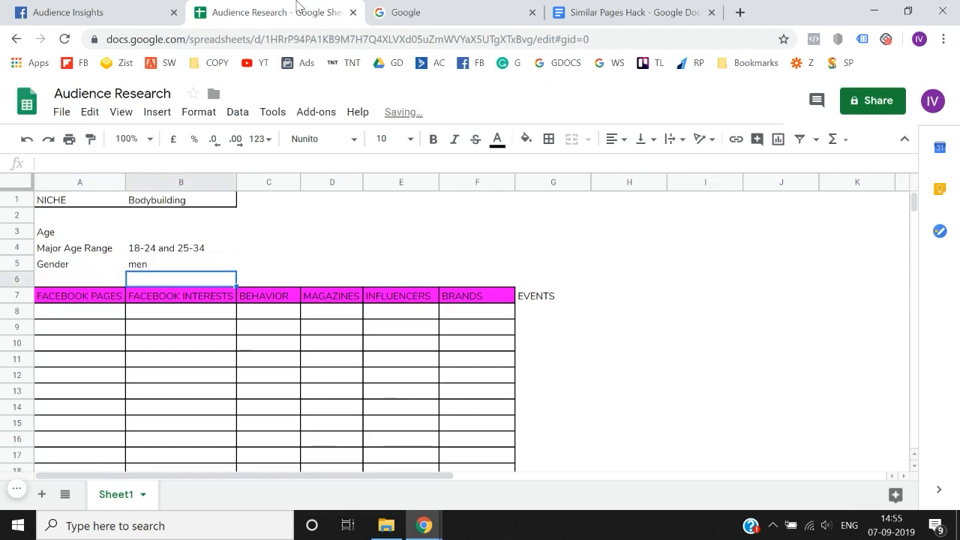
Copy the "Bodybuilding" interest from Audience Insights into cell B8 under FACEBOOK INTERESTS in the Audience Research spreadsheet
{"action": "left_click", "coordinate": [159, 6]}
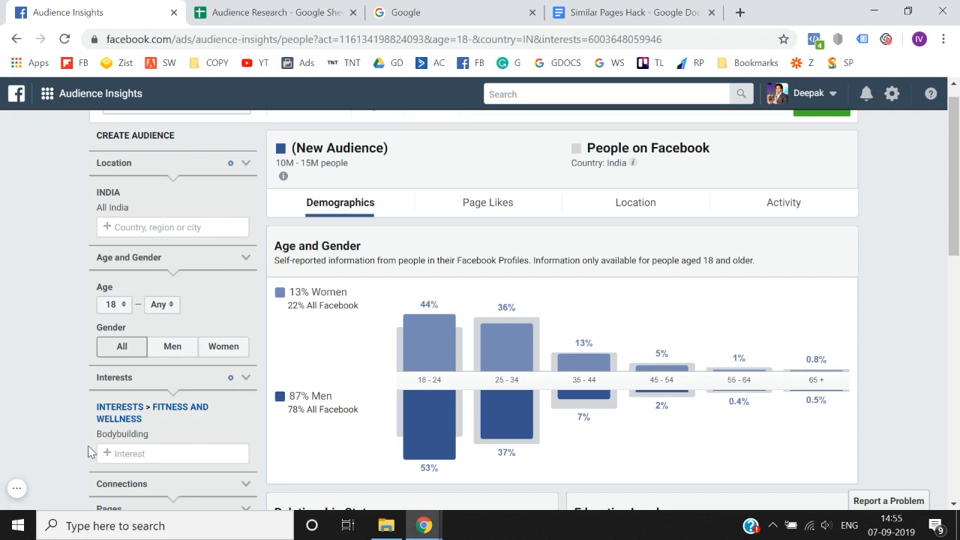
{"action": "left_click_drag", "start_coordinate": [98, 436], "coordinate": [155, 440]}
{"action": "key", "text": "ctrl+c"}
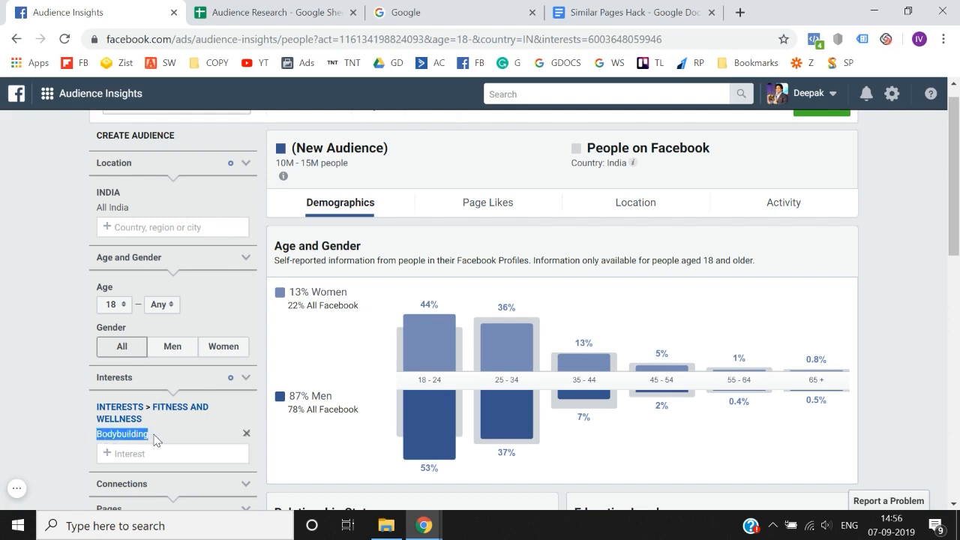
{"action": "left_click", "coordinate": [201, 7]}
{"action": "key", "text": "Left"}
{"action": "key", "text": "Down"}
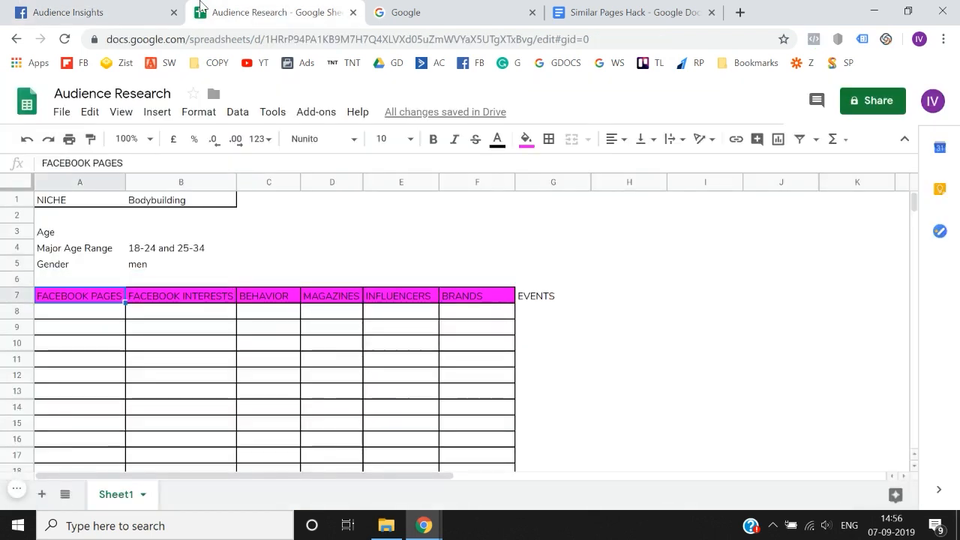
{"action": "key", "text": "Down"}
{"action": "key", "text": "Right"}
{"action": "key", "text": "Down"}
{"action": "key", "text": "Up"}
{"action": "key", "text": "Return"}
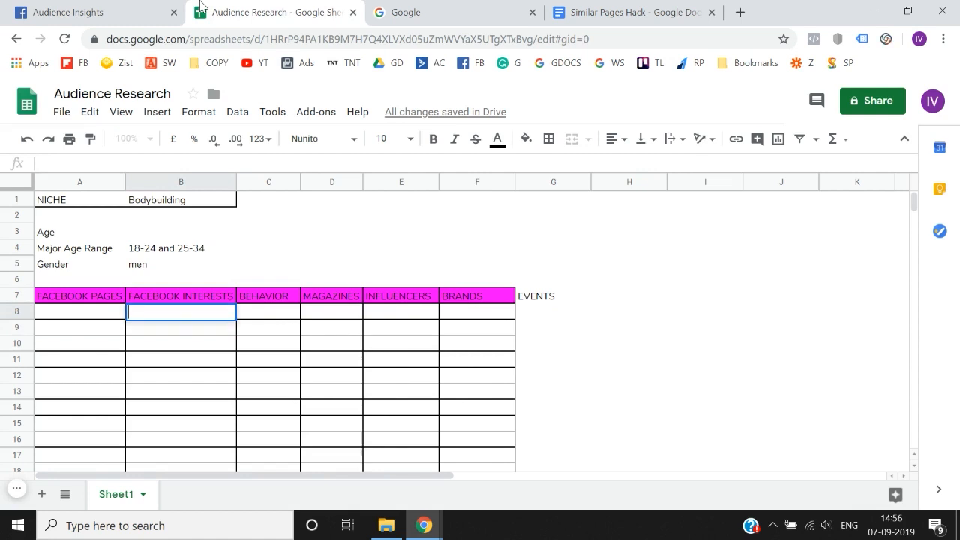
{"action": "key", "text": "ctrl+v"}
{"action": "key", "text": "Return"}
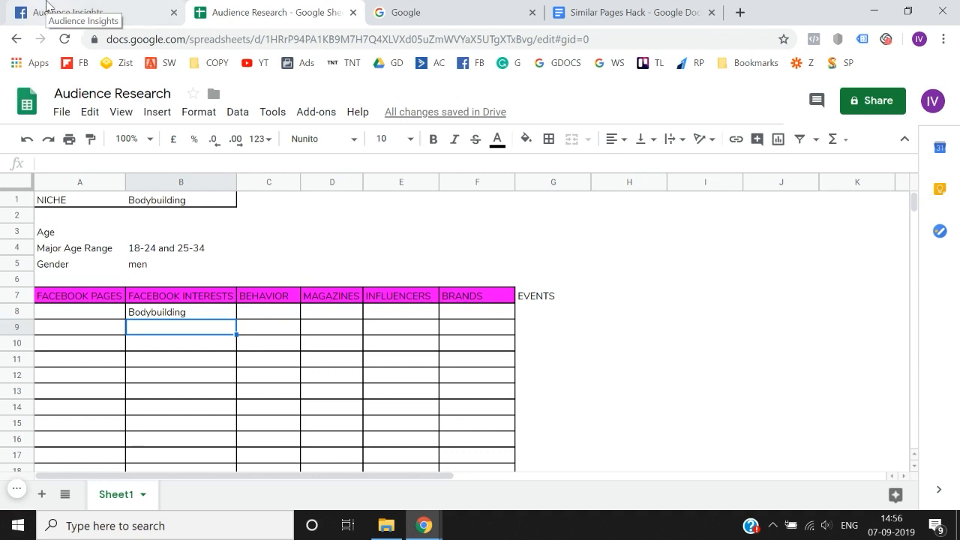
Insert a column before BEHAVIOR and give it the header "SIZE" in row 7
{"action": "right_click", "coordinate": [259, 182]}
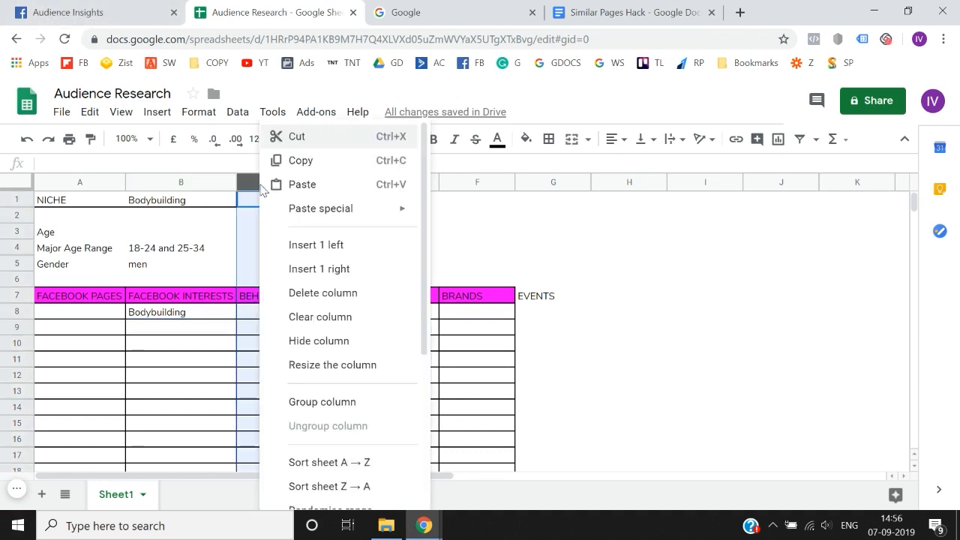
{"action": "left_click", "coordinate": [304, 255]}
{"action": "key", "text": "Down"}
{"action": "key", "text": "Down"}
{"action": "key", "text": "Down"}
{"action": "key", "text": "Down"}
{"action": "key", "text": "Down"}
{"action": "key", "text": "Down"}
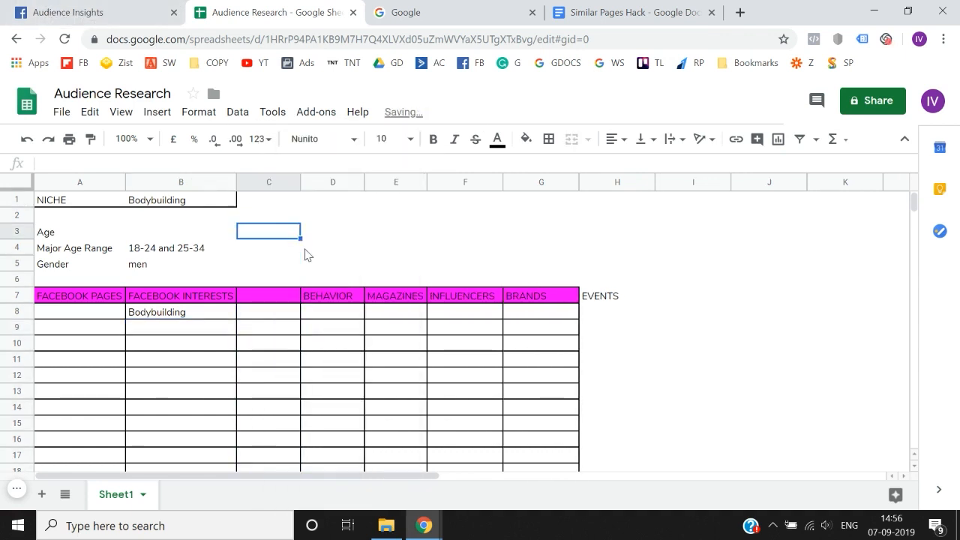
{"action": "type", "text": "SIZE"}
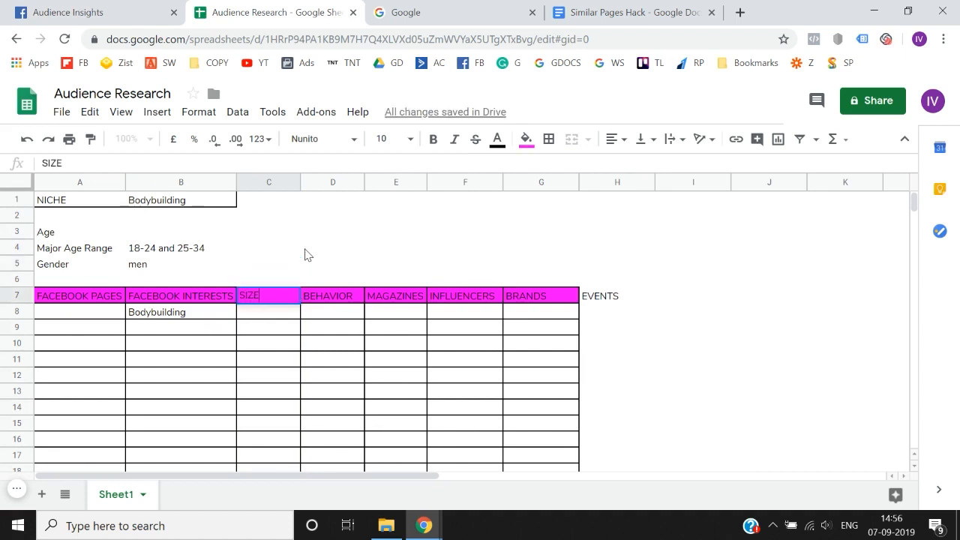
{"action": "key", "text": "Return"}
Check the audience size in Audience Insights and enter "10 - 15 M" in the SIZE column beside Bodybuilding
{"action": "left_click", "coordinate": [152, 10]}
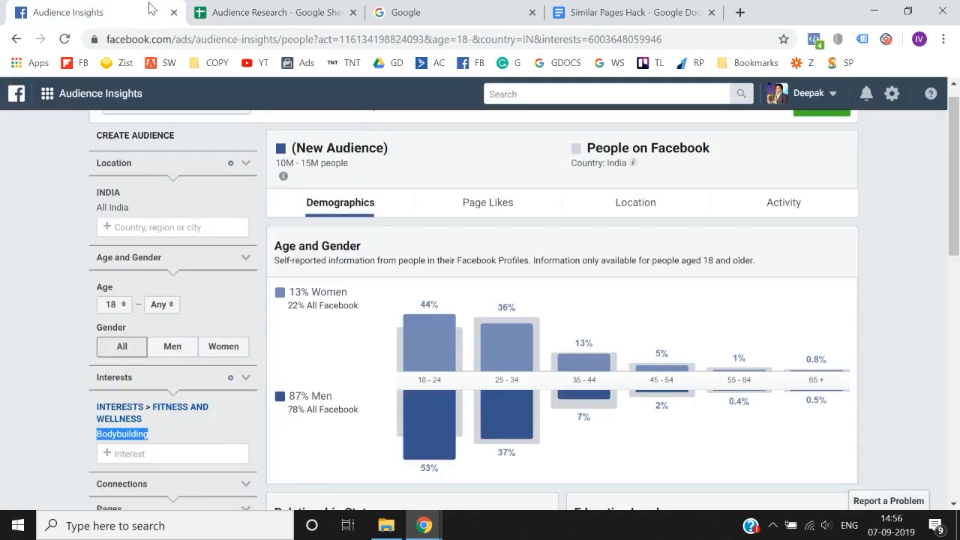
{"action": "left_click", "coordinate": [295, 9]}
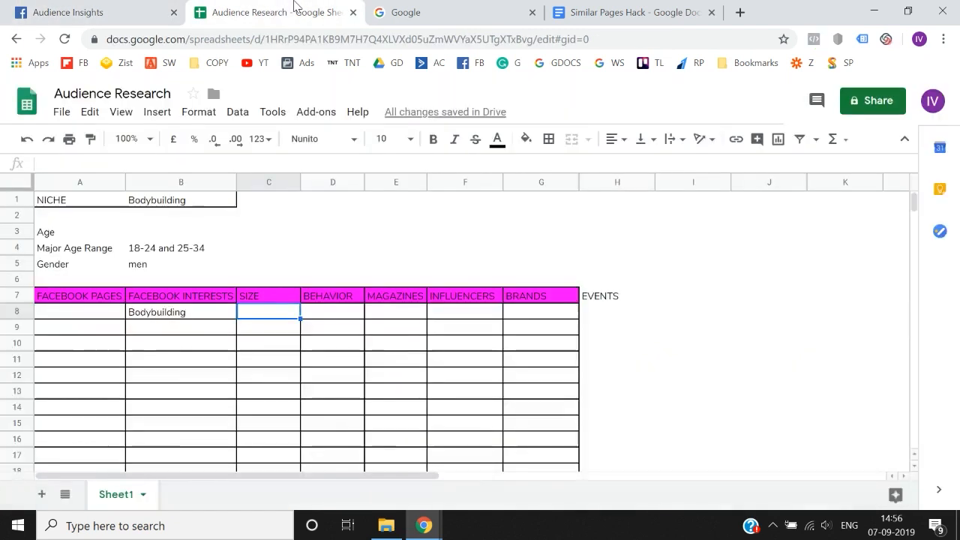
{"action": "type", "text": "10 - "}
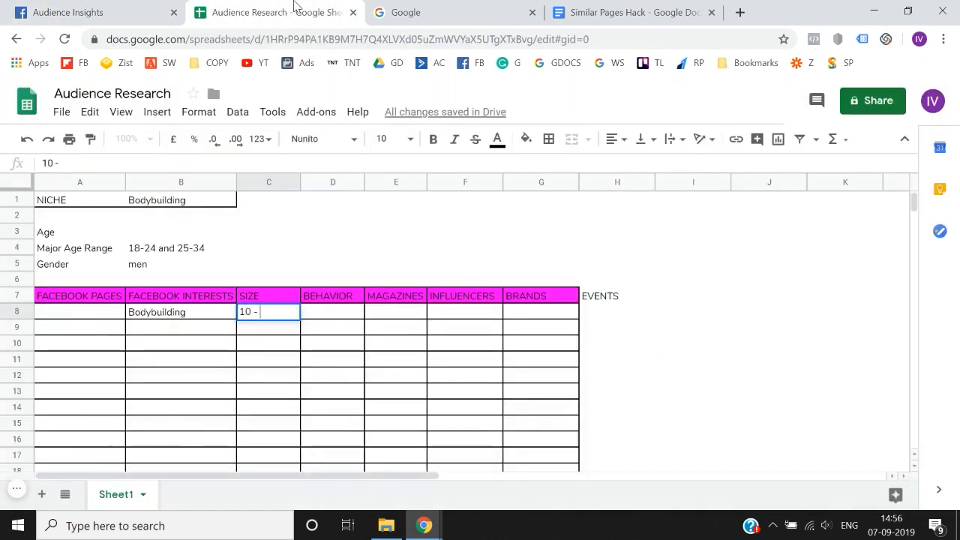
{"action": "type", "text": "15 M"}
{"action": "key", "text": "Return"}
{"action": "key", "text": "Left"}
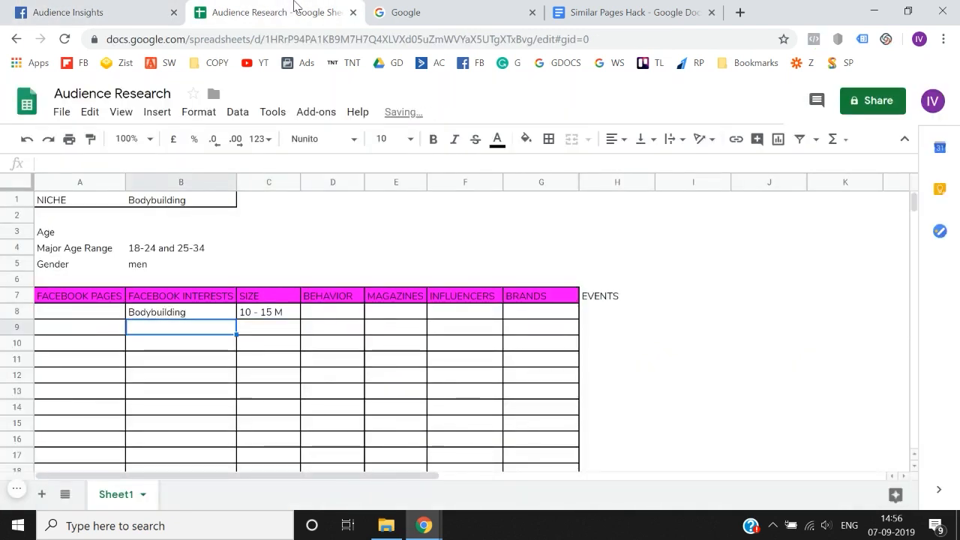
{"action": "key", "text": "Left"}
{"action": "key", "text": "Up"}
{"action": "key", "text": "Up"}
{"action": "key", "text": "Right"}
{"action": "key", "text": "Down"}
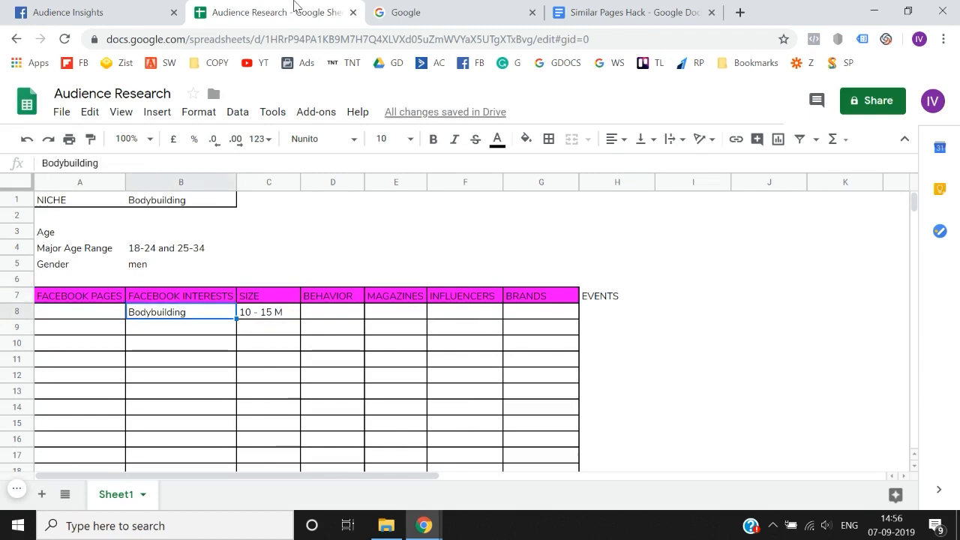
Review the relationship status, education level and job title breakdowns of the Bodybuilding audience in Audience Insights
{"action": "left_click", "coordinate": [128, 9]}
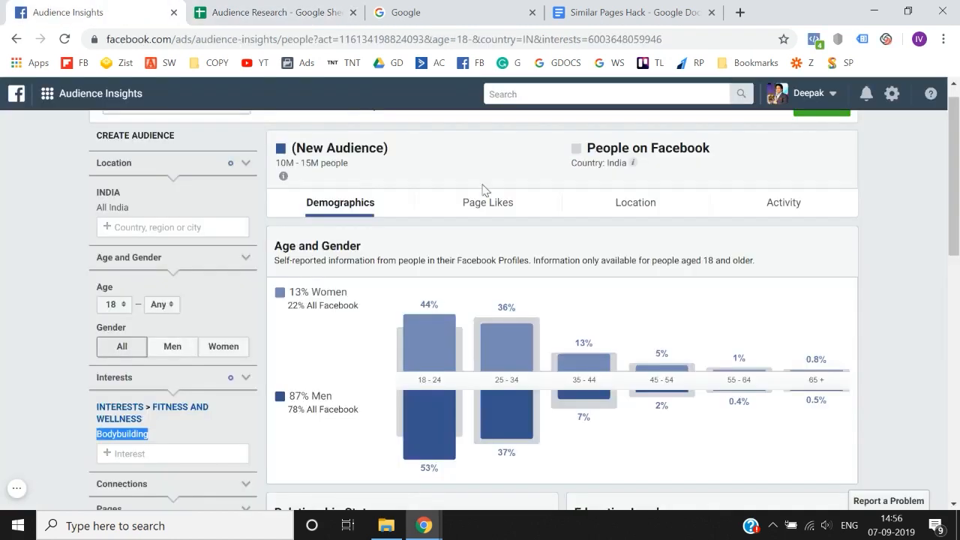
{"action": "scroll", "coordinate": [417, 274], "scroll_direction": "down", "scroll_amount": 4}
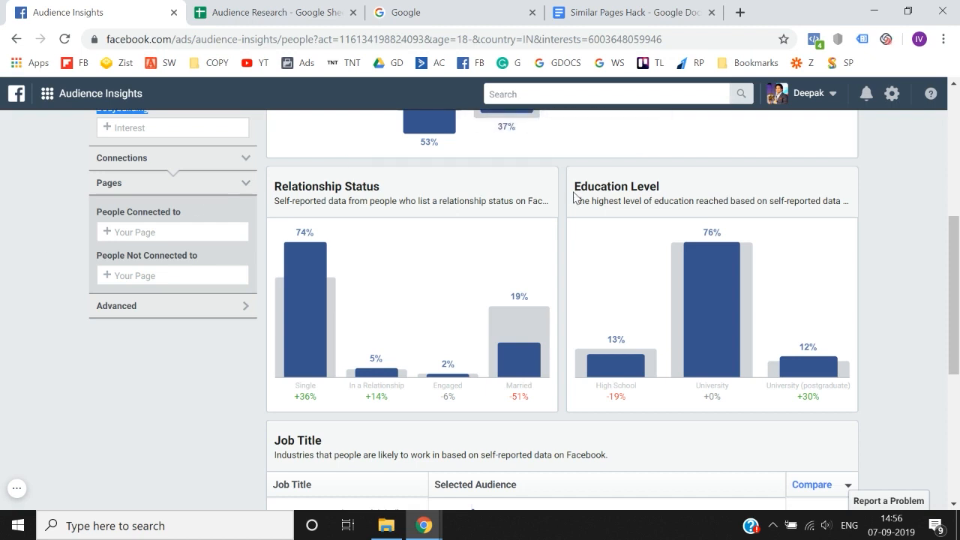
{"action": "scroll", "coordinate": [574, 197], "scroll_direction": "down", "scroll_amount": 3}
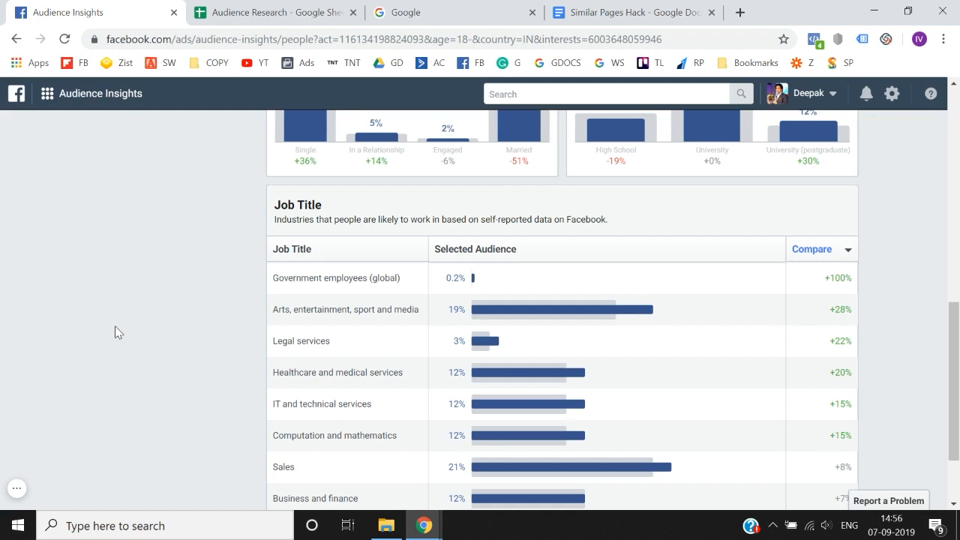
{"action": "scroll", "coordinate": [117, 303], "scroll_direction": "down", "scroll_amount": 2}
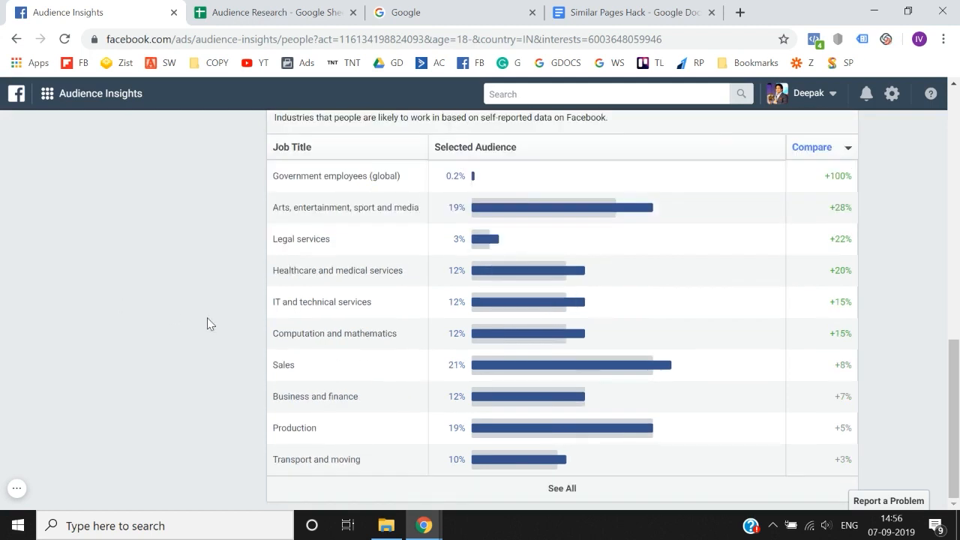
{"action": "scroll", "coordinate": [211, 324], "scroll_direction": "up", "scroll_amount": 8}
{"action": "scroll", "coordinate": [211, 324], "scroll_direction": "up", "scroll_amount": 1}
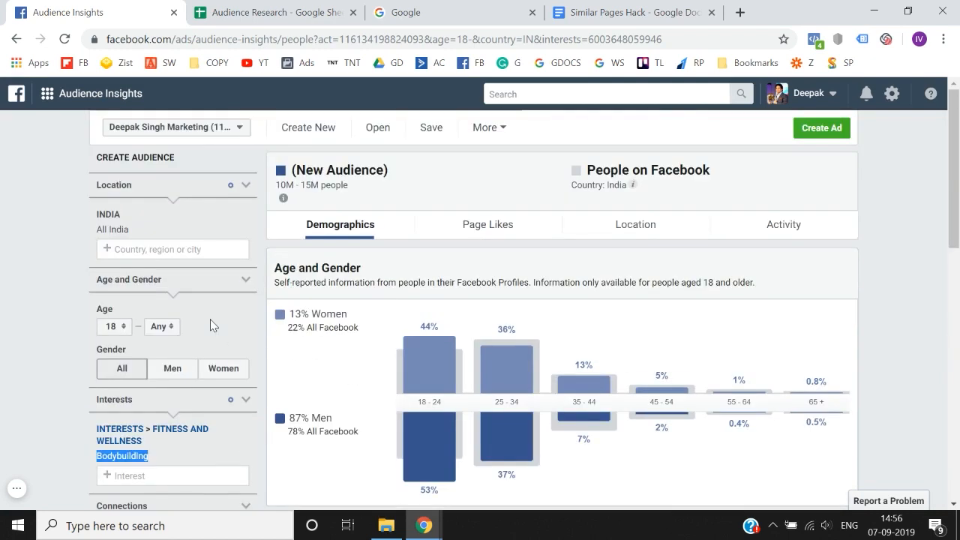
Open the audience's page likes data and examine the top categories with their associated pages
{"action": "left_click", "coordinate": [509, 229]}
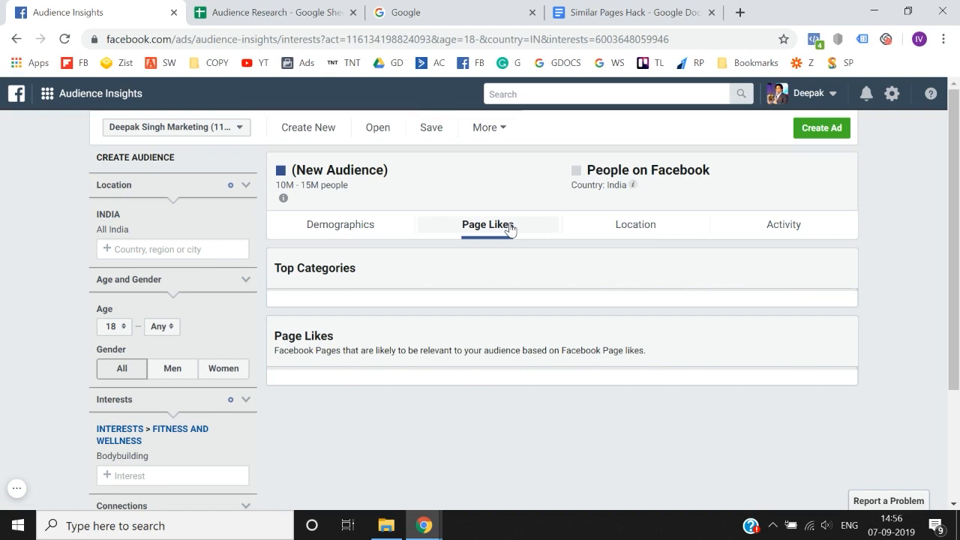
{"action": "scroll", "coordinate": [509, 229], "scroll_direction": "down", "scroll_amount": 1}
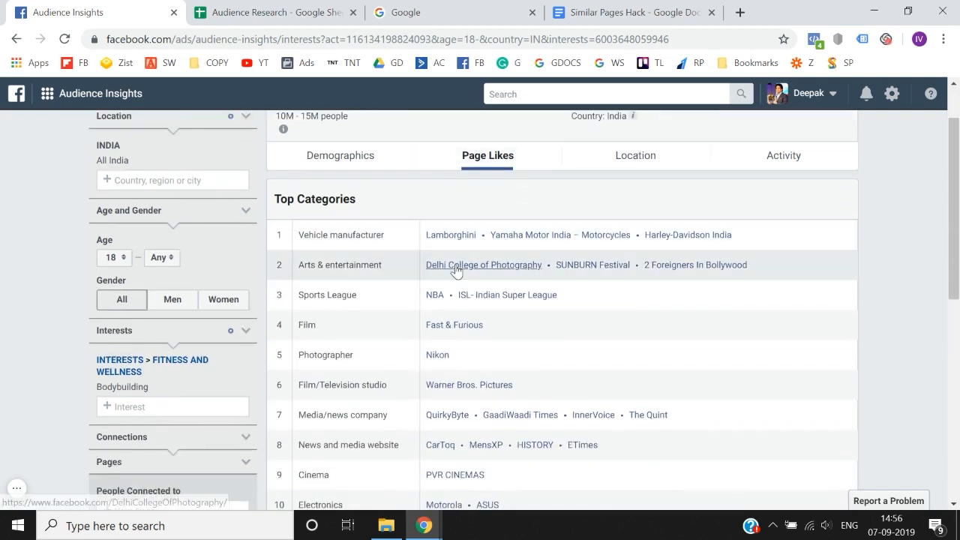
{"action": "scroll", "coordinate": [385, 235], "scroll_direction": "up", "scroll_amount": 1}
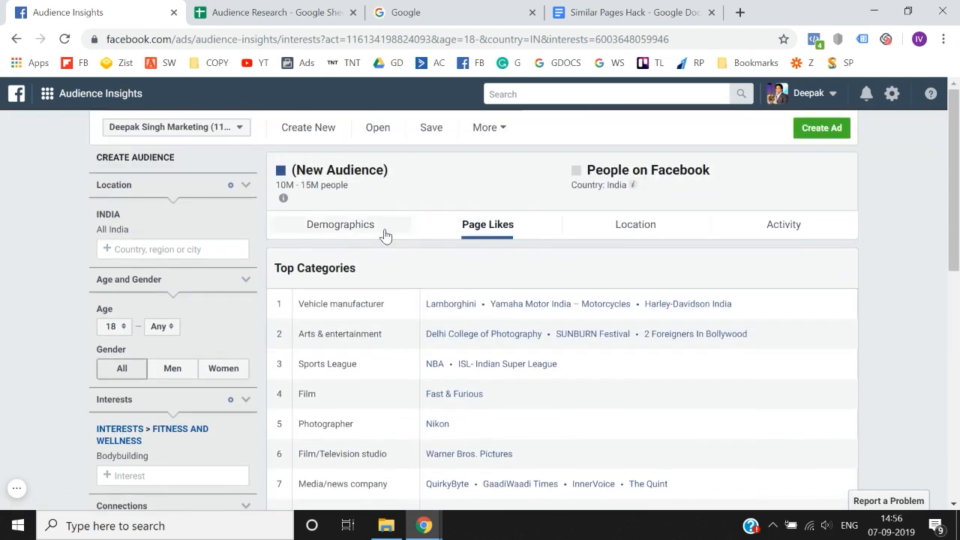
{"action": "scroll", "coordinate": [388, 297], "scroll_direction": "down", "scroll_amount": 1}
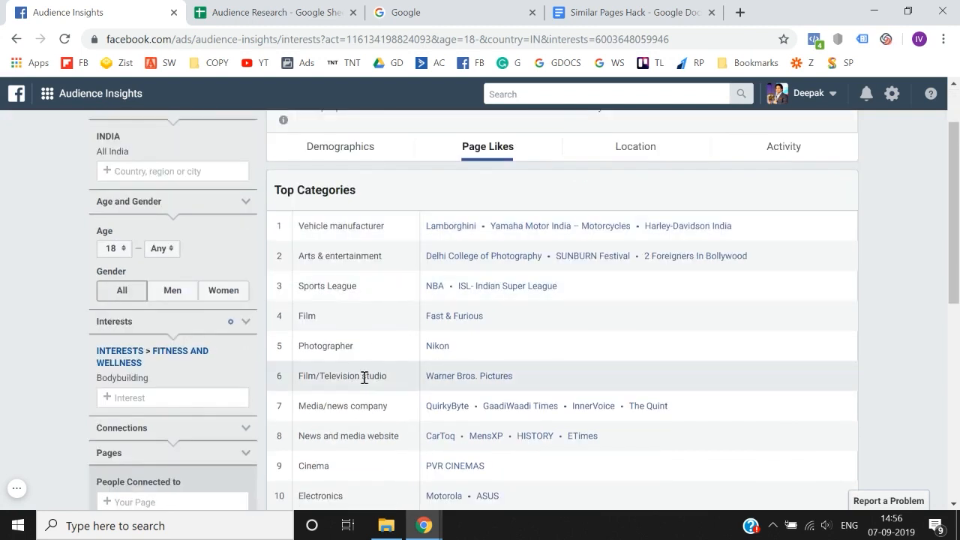
{"action": "scroll", "coordinate": [364, 377], "scroll_direction": "up", "scroll_amount": 1}
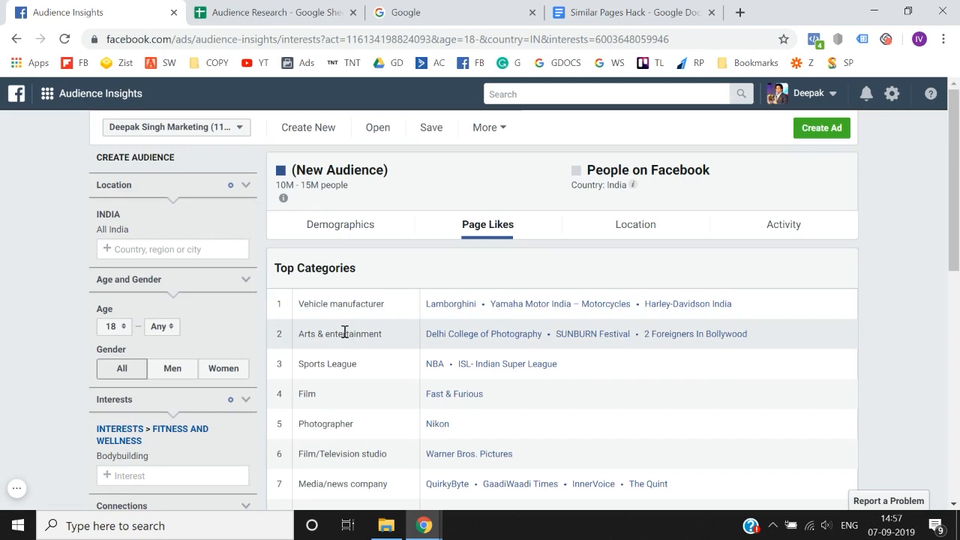
{"action": "scroll", "coordinate": [344, 332], "scroll_direction": "down", "scroll_amount": 1}
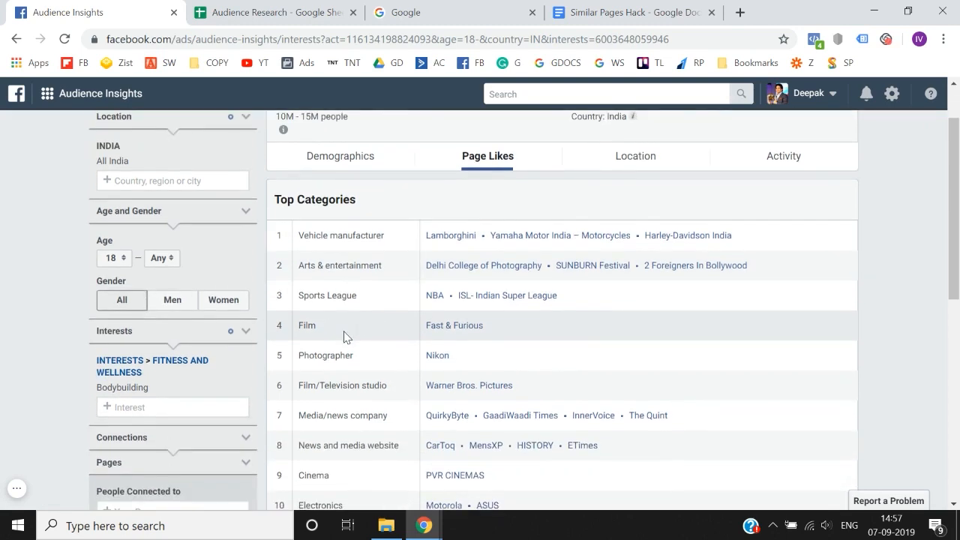
{"action": "scroll", "coordinate": [343, 334], "scroll_direction": "up", "scroll_amount": 1}
Examine the ranked list of liked Facebook pages, comparing their relevance and affinity with the Bodybuilding interest
{"action": "scroll", "coordinate": [585, 303], "scroll_direction": "down", "scroll_amount": 5}
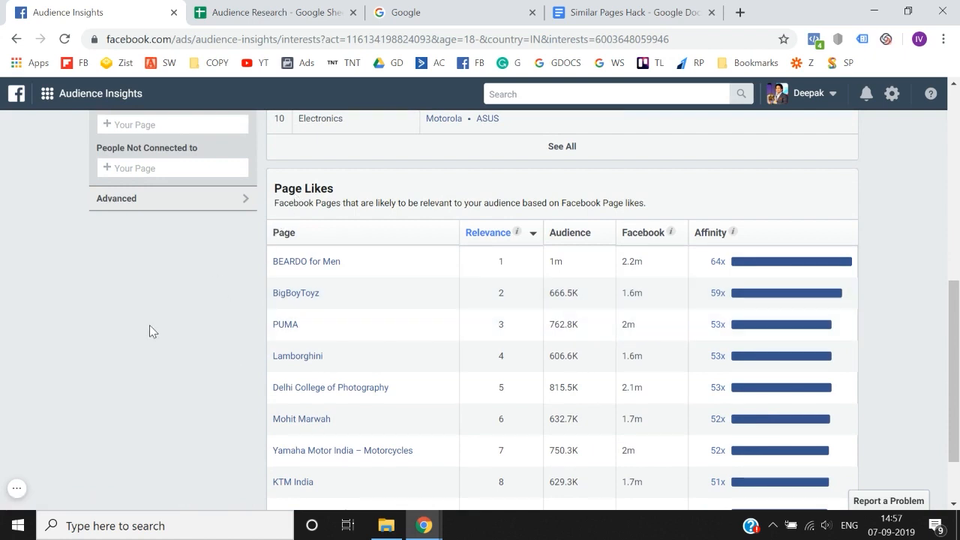
{"action": "scroll", "coordinate": [149, 325], "scroll_direction": "up", "scroll_amount": 5}
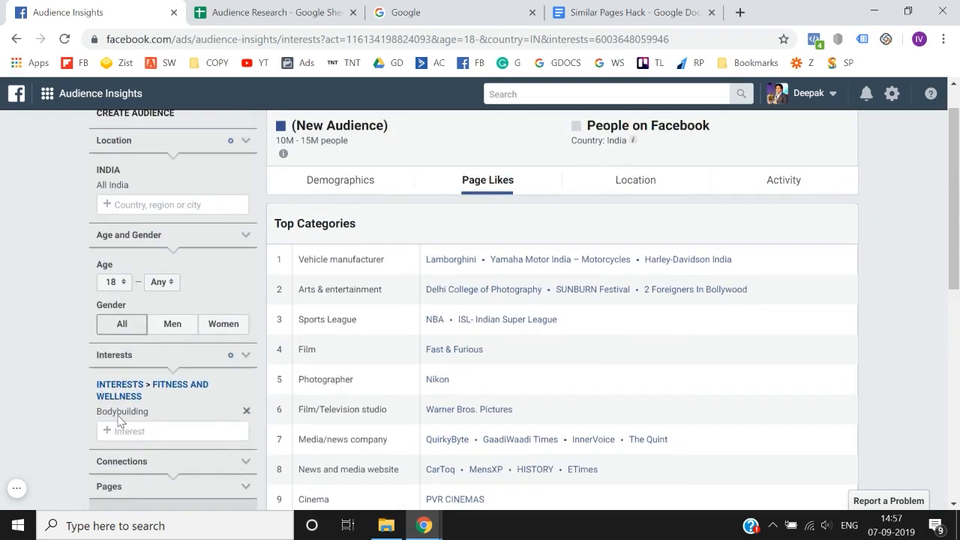
{"action": "scroll", "coordinate": [120, 415], "scroll_direction": "down", "scroll_amount": 7}
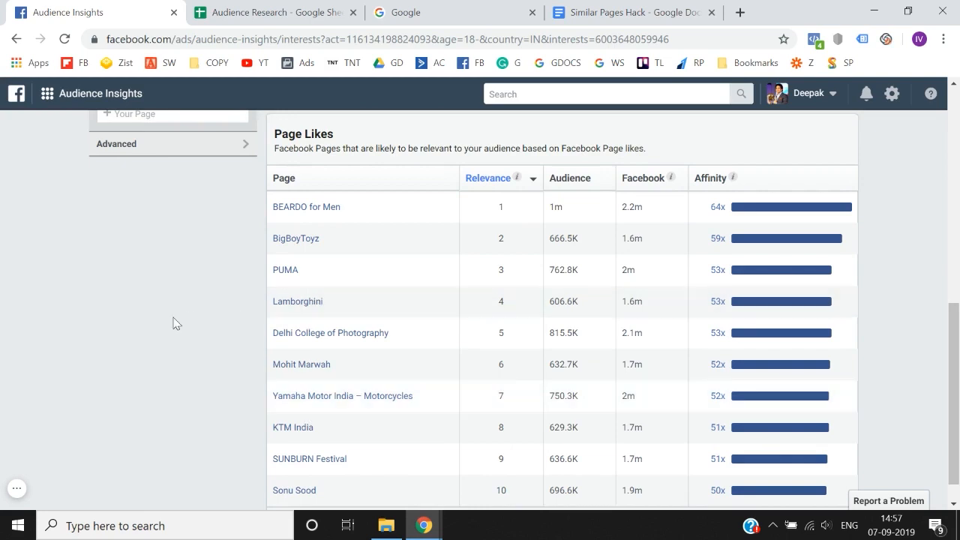
{"action": "scroll", "coordinate": [163, 330], "scroll_direction": "up", "scroll_amount": 3}
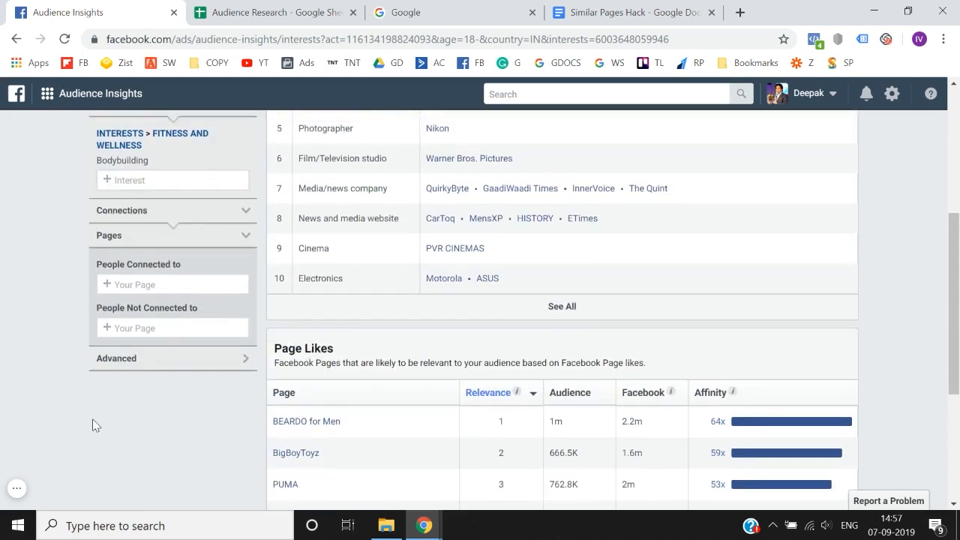
{"action": "scroll", "coordinate": [93, 422], "scroll_direction": "down", "scroll_amount": 3}
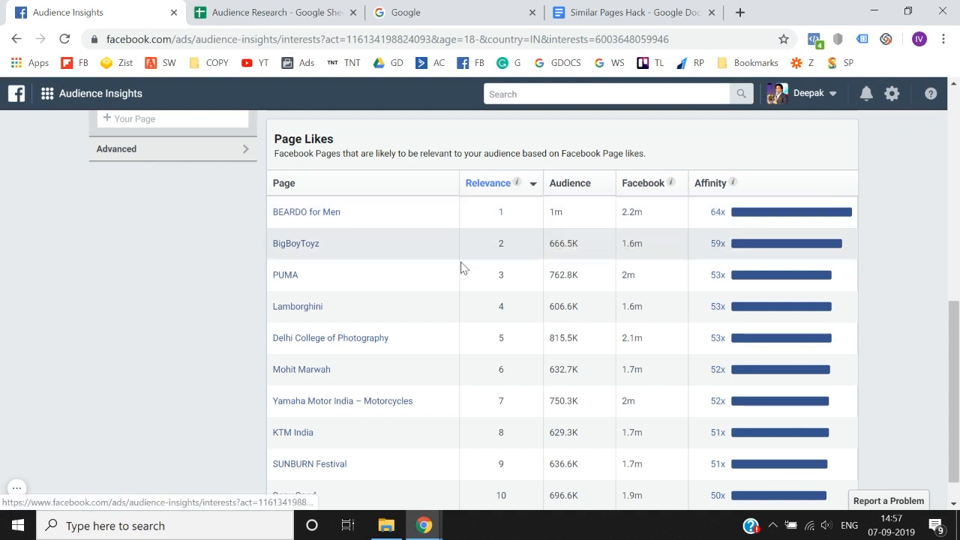
{"action": "mouse_move", "coordinate": [301, 213]}
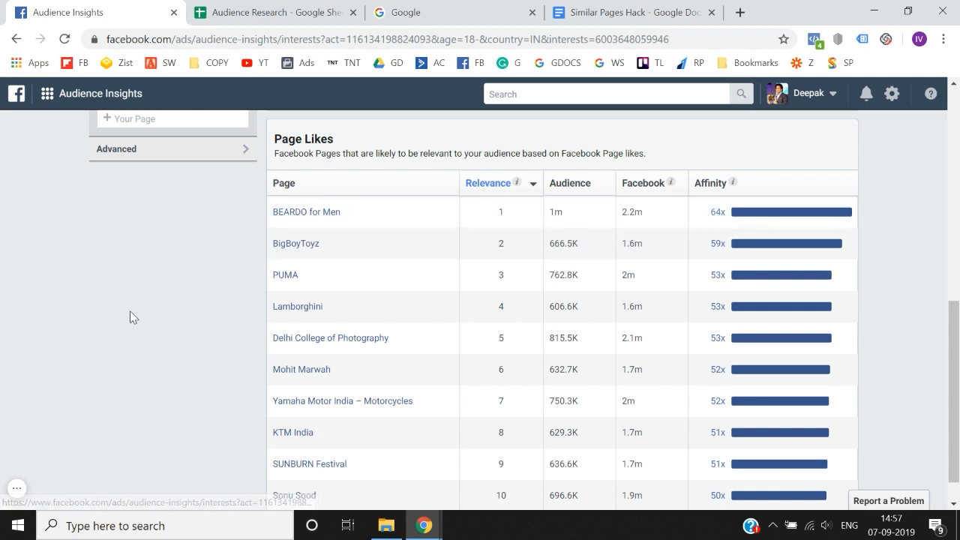
{"action": "scroll", "coordinate": [130, 316], "scroll_direction": "up", "scroll_amount": 1}
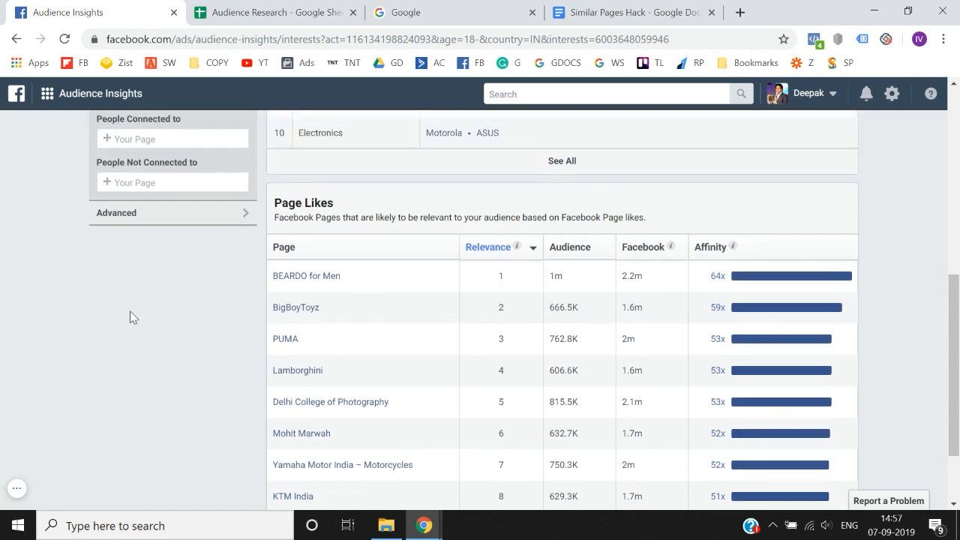
{"action": "scroll", "coordinate": [130, 316], "scroll_direction": "up", "scroll_amount": 4}
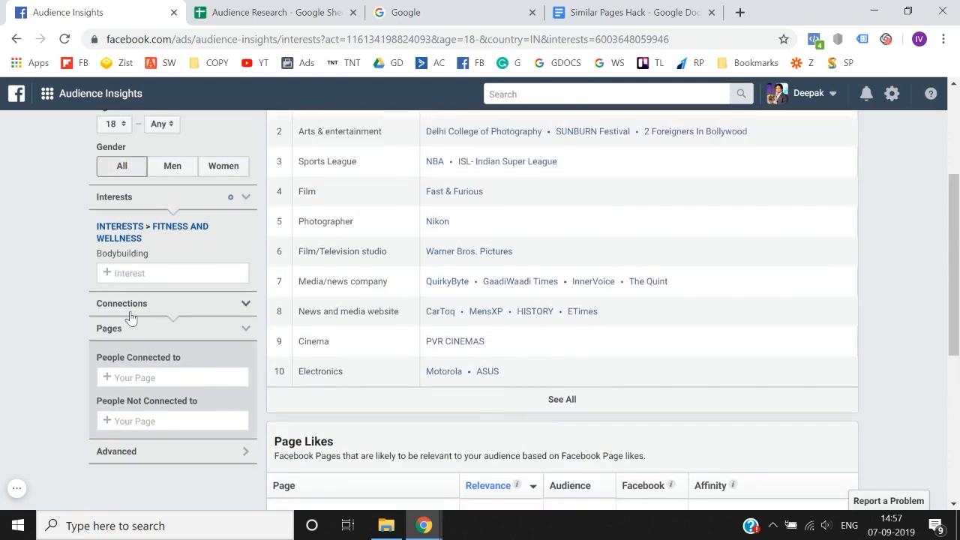
{"action": "scroll", "coordinate": [130, 317], "scroll_direction": "down", "scroll_amount": 3}
{"action": "scroll", "coordinate": [131, 317], "scroll_direction": "up", "scroll_amount": 2}
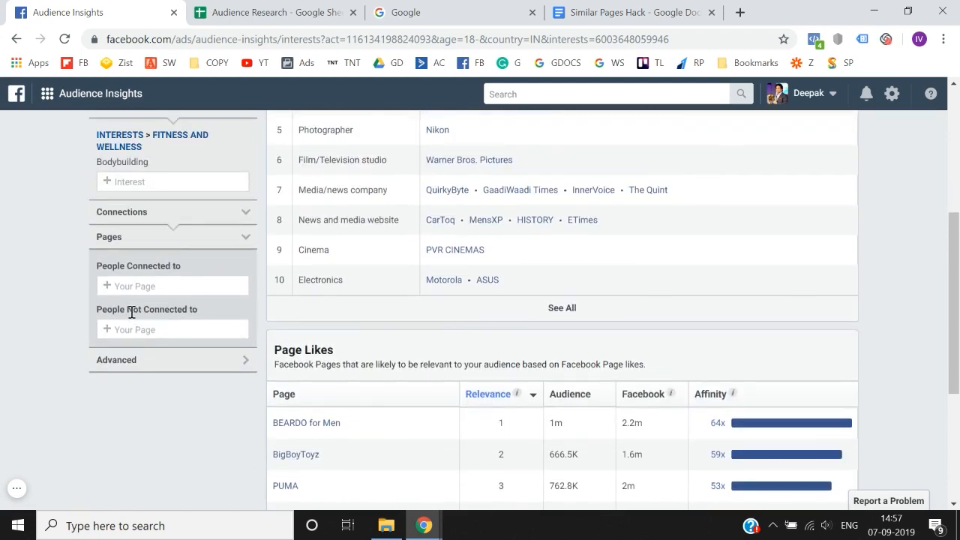
{"action": "mouse_move", "coordinate": [123, 165]}
{"action": "scroll", "coordinate": [51, 208], "scroll_direction": "down", "scroll_amount": 1}
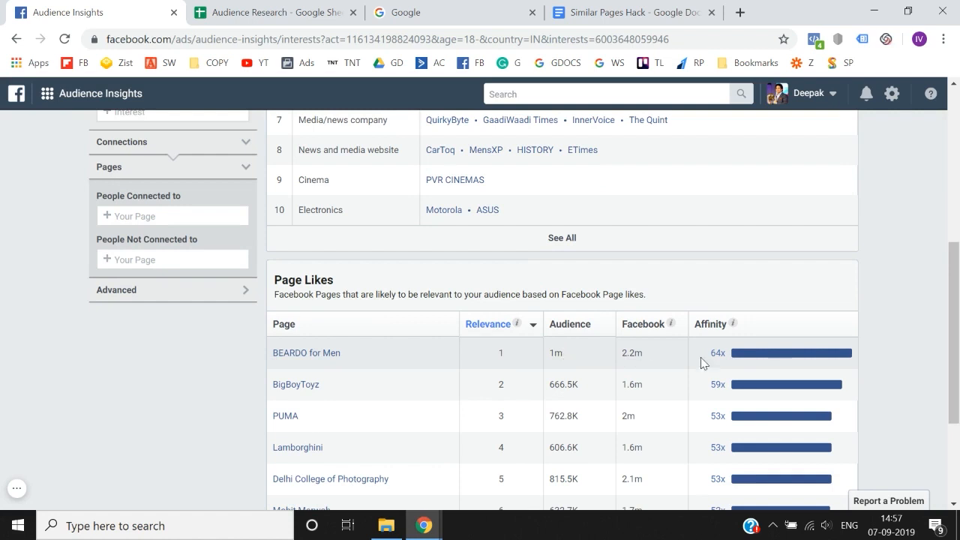
{"action": "mouse_move", "coordinate": [767, 360]}
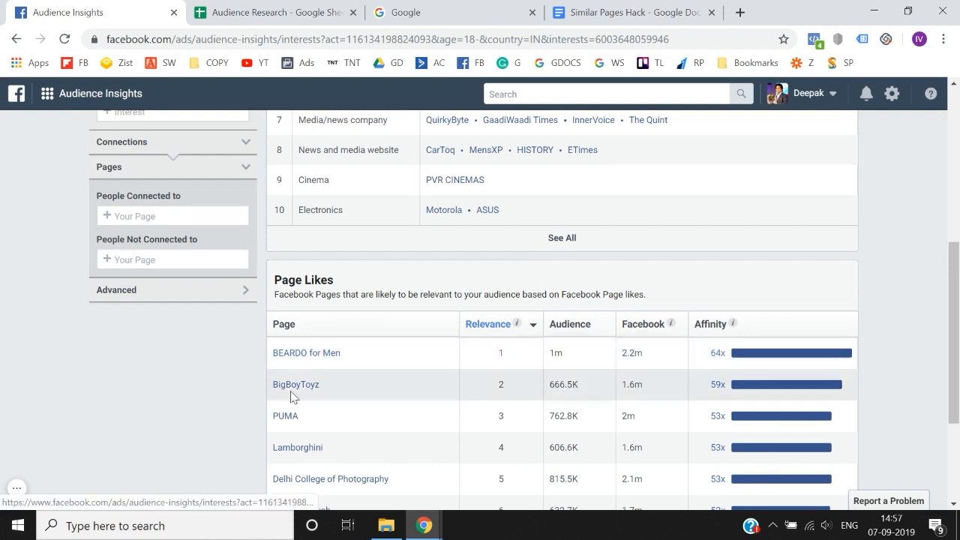
Review the ten highest-ranked entries in the Page Likes table and compare them with the selected Bodybuilding interest
{"action": "scroll", "coordinate": [173, 383], "scroll_direction": "up", "scroll_amount": 1}
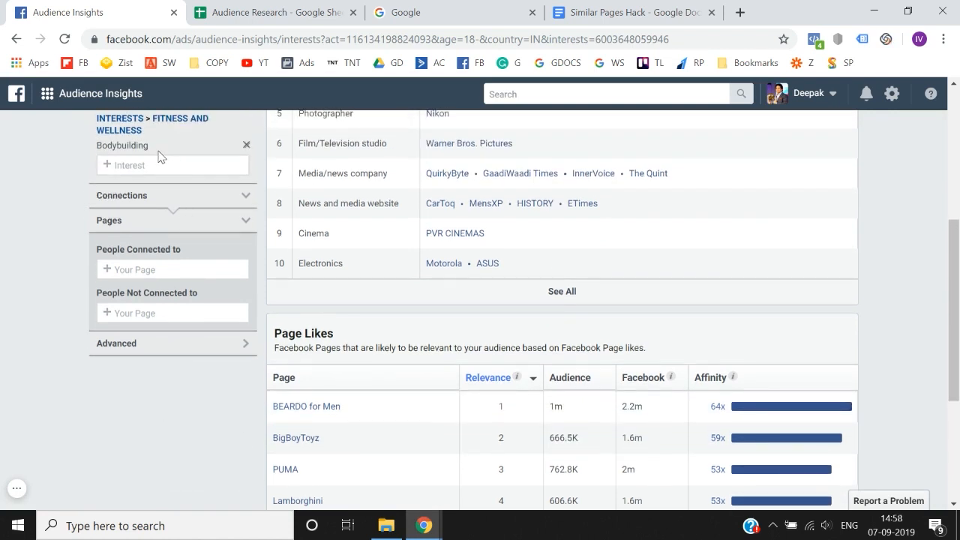
{"action": "scroll", "coordinate": [105, 390], "scroll_direction": "down", "scroll_amount": 2}
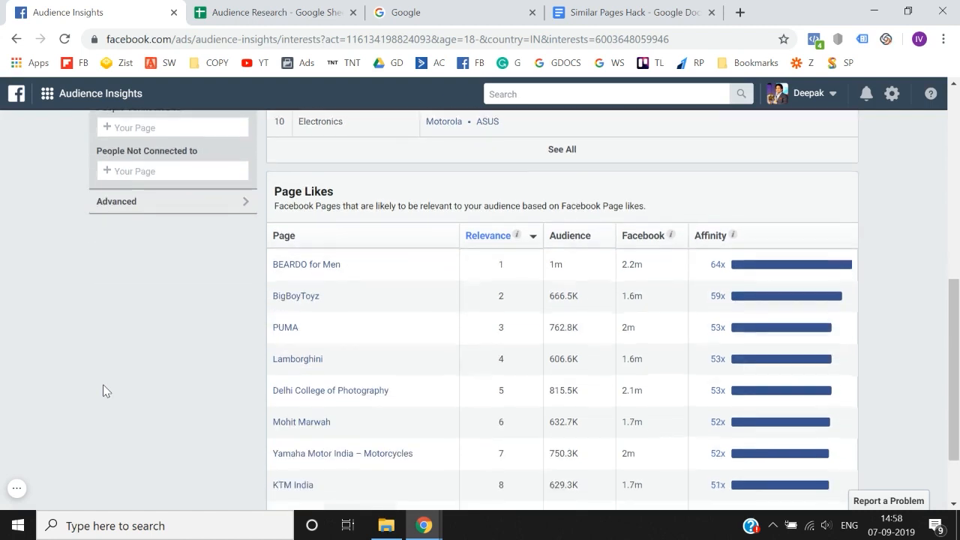
{"action": "mouse_move", "coordinate": [313, 270]}
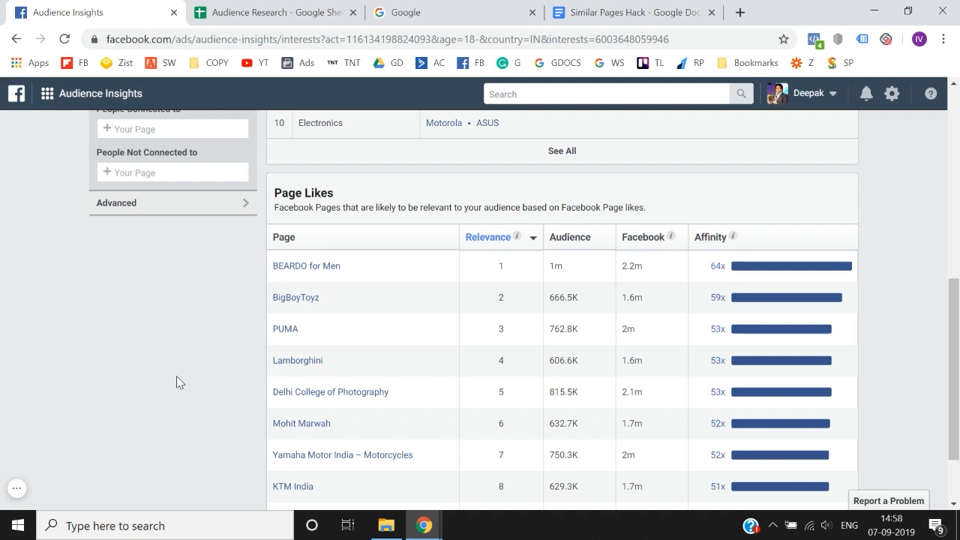
{"action": "scroll", "coordinate": [176, 382], "scroll_direction": "up", "scroll_amount": 3}
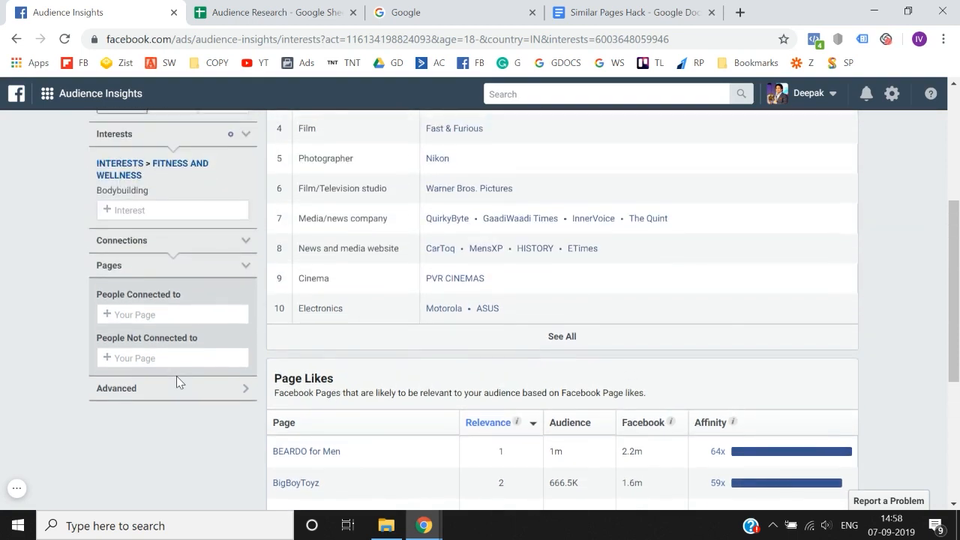
{"action": "right_click", "coordinate": [177, 376]}
{"action": "left_click", "coordinate": [25, 253]}
{"action": "scroll", "coordinate": [23, 253], "scroll_direction": "down", "scroll_amount": 3}
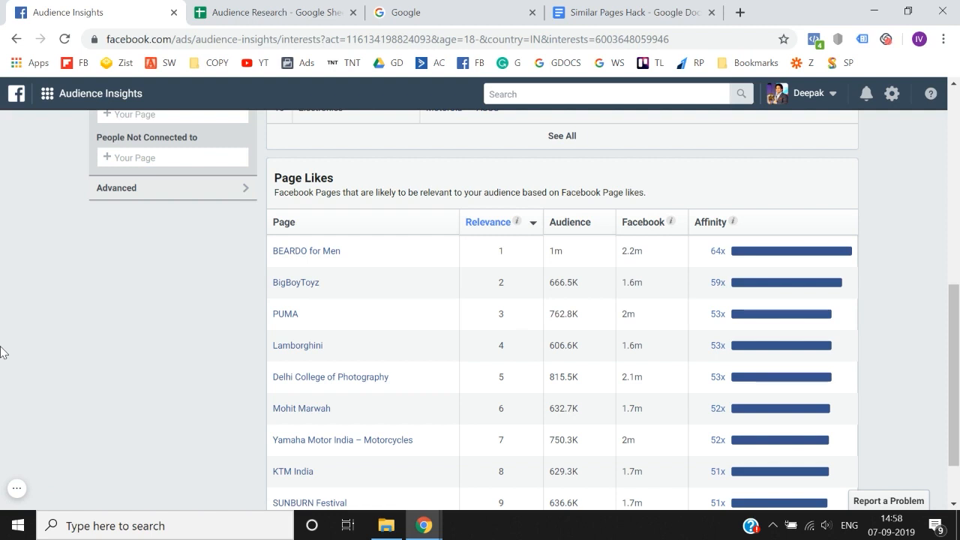
{"action": "scroll", "coordinate": [2, 353], "scroll_direction": "down", "scroll_amount": 1}
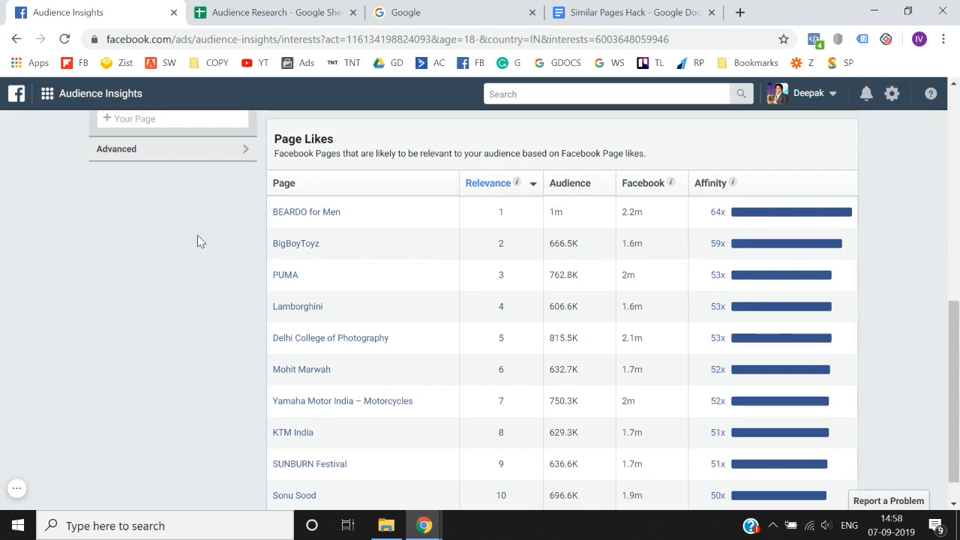
{"action": "scroll", "coordinate": [198, 238], "scroll_direction": "up", "scroll_amount": 1}
{"action": "scroll", "coordinate": [197, 234], "scroll_direction": "down", "scroll_amount": 1}
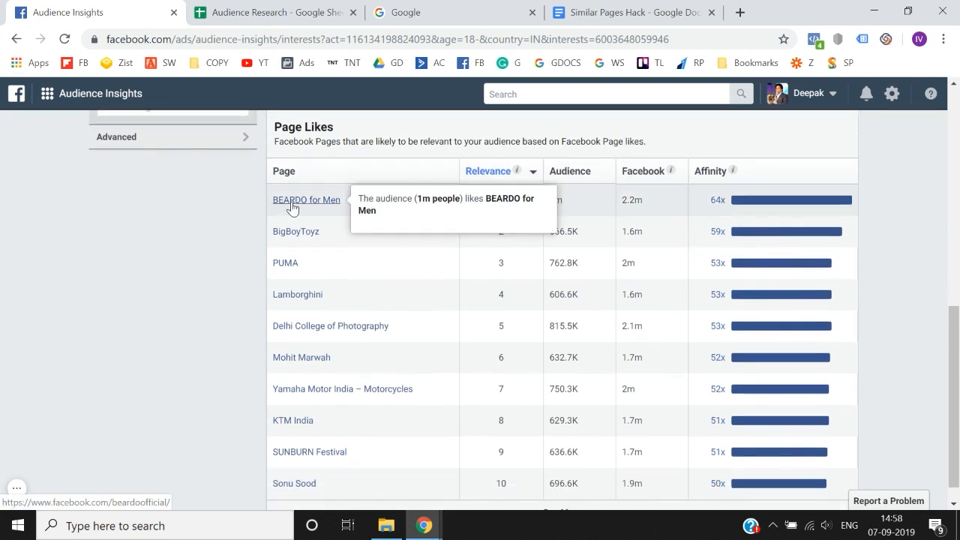
Open the BEARDO for Men Facebook page in a separate tab, skim its content and return to Audience Insights
{"action": "right_click", "coordinate": [292, 207]}
{"action": "left_click", "coordinate": [180, 262]}
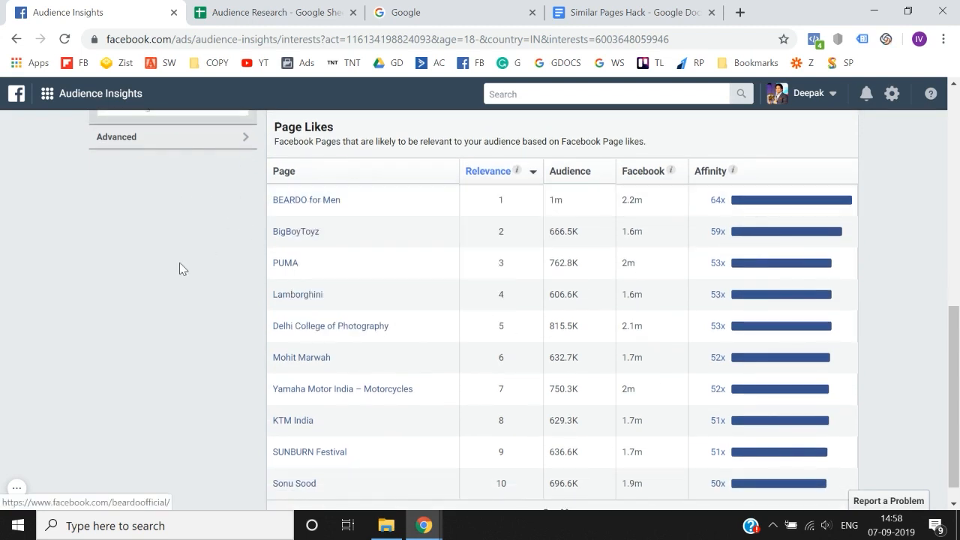
{"action": "right_click", "coordinate": [308, 202]}
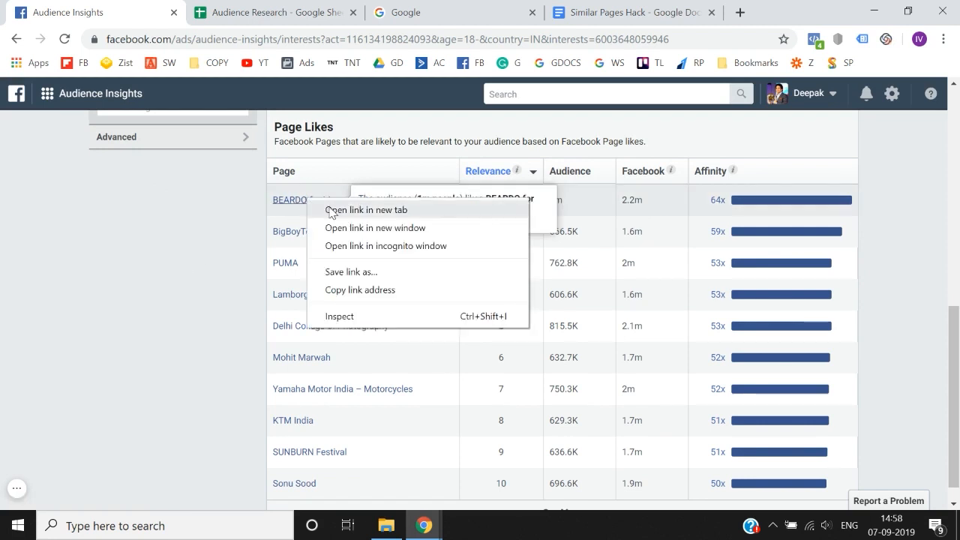
{"action": "left_click", "coordinate": [330, 209]}
{"action": "left_click", "coordinate": [279, 8]}
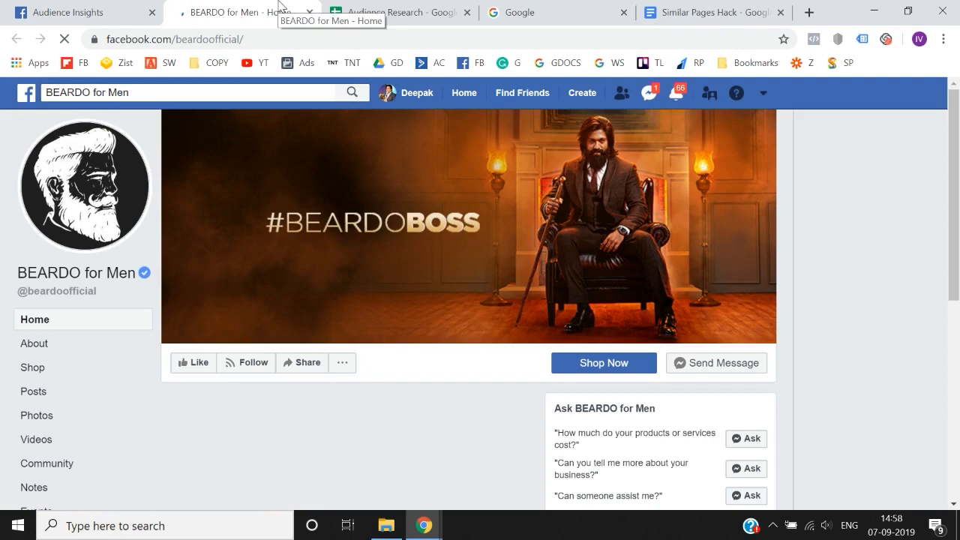
{"action": "scroll", "coordinate": [2, 319], "scroll_direction": "down", "scroll_amount": 2}
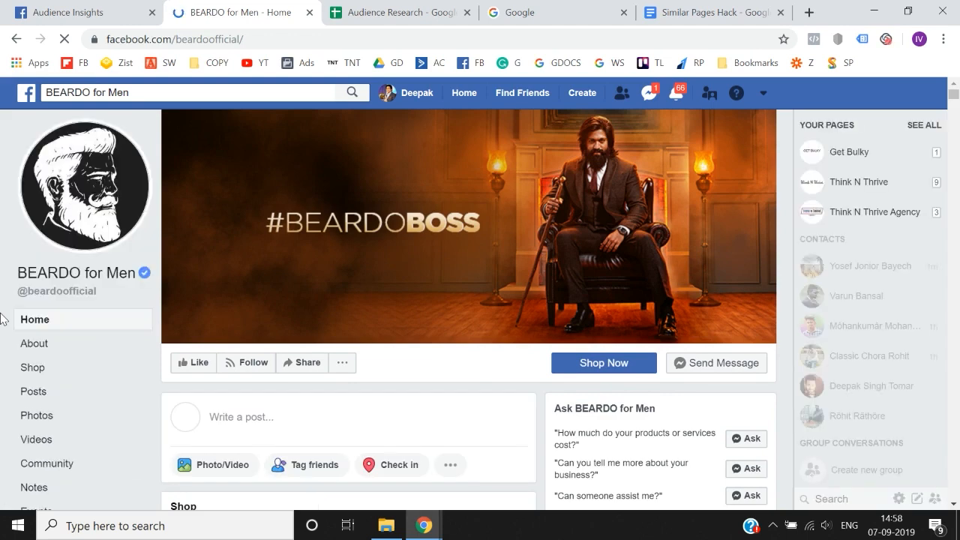
{"action": "scroll", "coordinate": [245, 250], "scroll_direction": "down", "scroll_amount": 2}
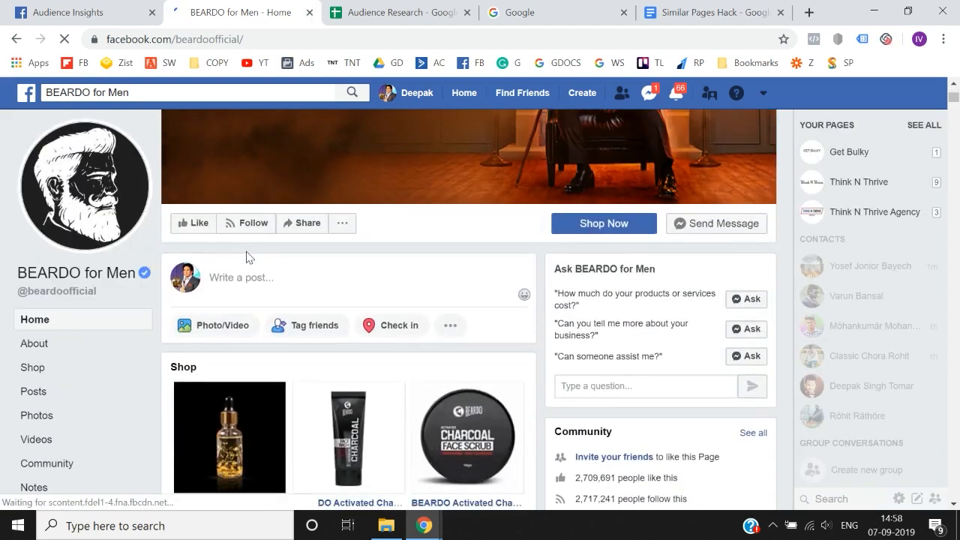
{"action": "scroll", "coordinate": [268, 196], "scroll_direction": "up", "scroll_amount": 2}
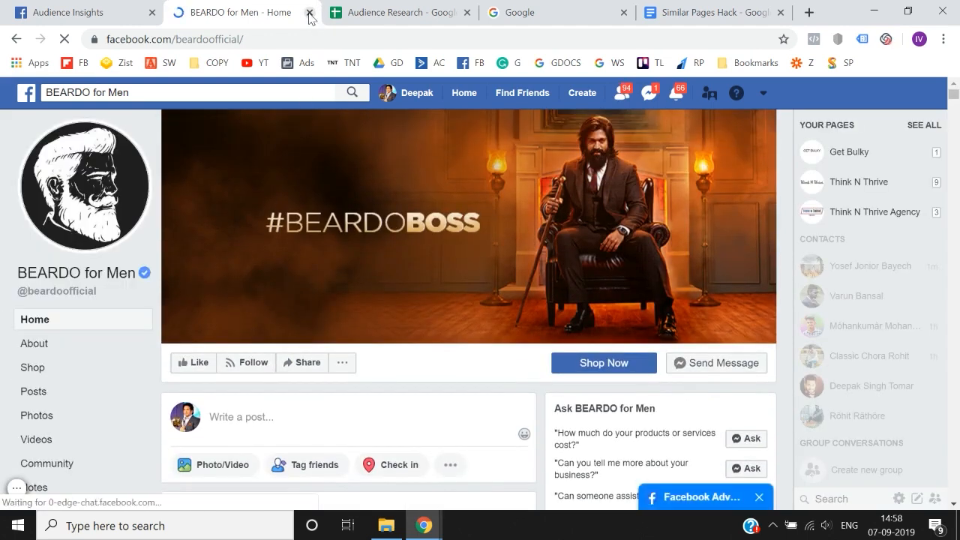
{"action": "left_click", "coordinate": [308, 13]}
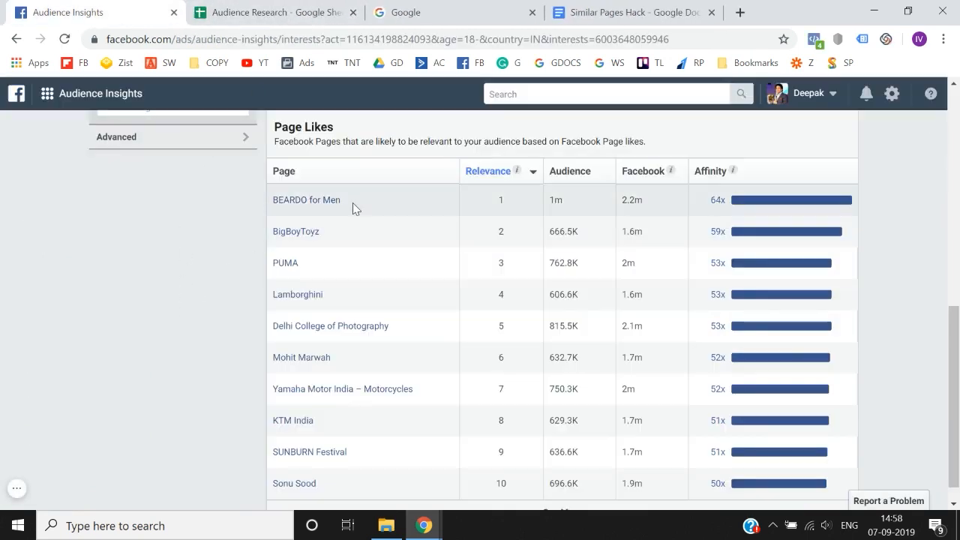
Copy the page name BEARDO for Men and search for it as an audience interest, shortening the term to BEARDO
{"action": "triple_click", "coordinate": [269, 204]}
{"action": "key", "text": "ctrl+c"}
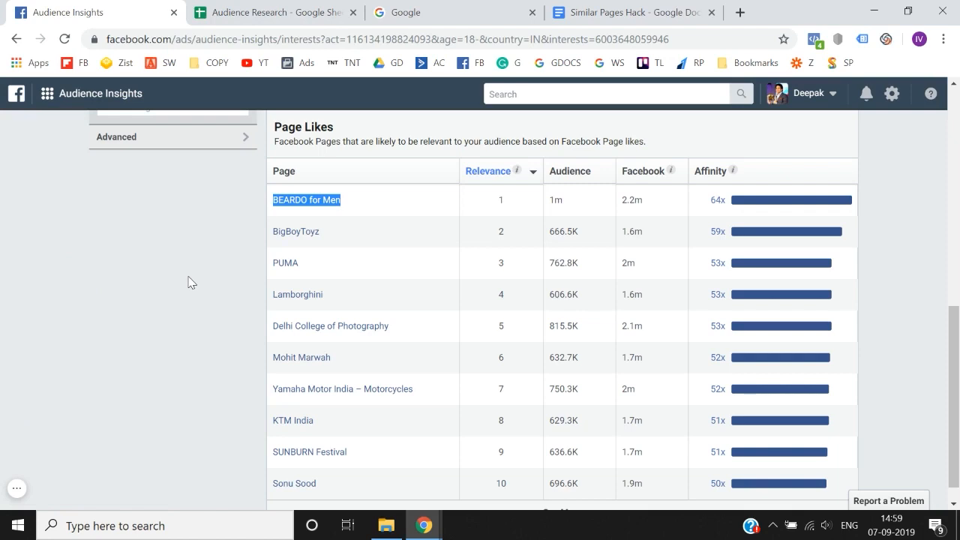
{"action": "scroll", "coordinate": [189, 280], "scroll_direction": "up", "scroll_amount": 5}
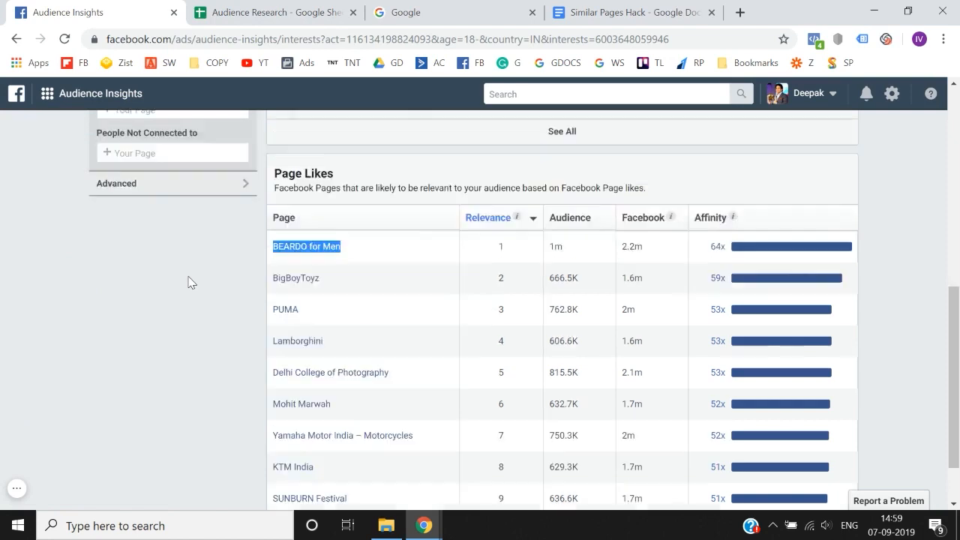
{"action": "scroll", "coordinate": [189, 281], "scroll_direction": "down", "scroll_amount": 2}
{"action": "left_click", "coordinate": [194, 220]}
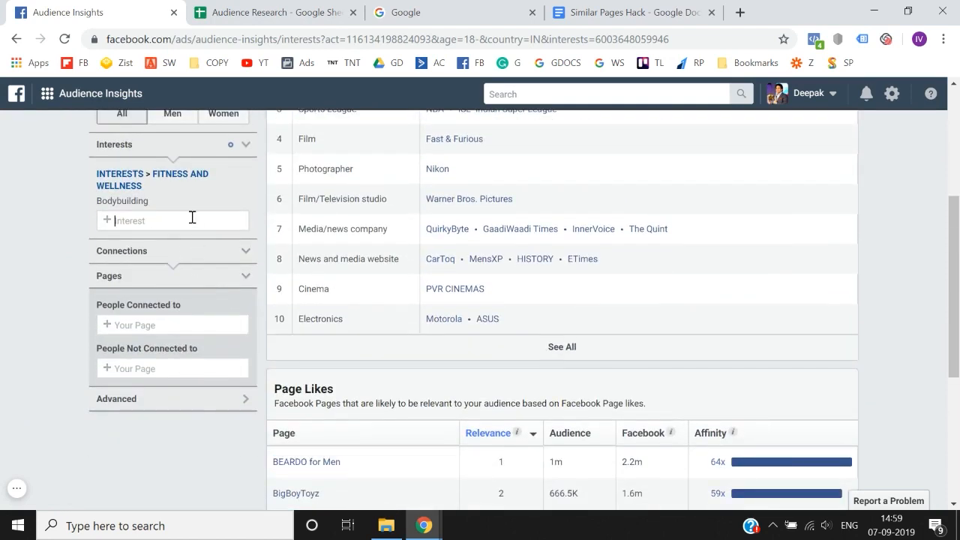
{"action": "key", "text": "ctrl+v"}
{"action": "key", "text": "ctrl+a"}
{"action": "key", "text": "ctrl+c"}
{"action": "key", "text": "BackSpace"}
{"action": "key", "text": "ctrl+v"}
{"action": "key", "text": "BackSpace"}
{"action": "key", "text": "BackSpace"}
{"action": "key", "text": "BackSpace"}
{"action": "key", "text": "BackSpace"}
{"action": "key", "text": "BackSpace"}
{"action": "key", "text": "BackSpace"}
{"action": "key", "text": "BackSpace"}
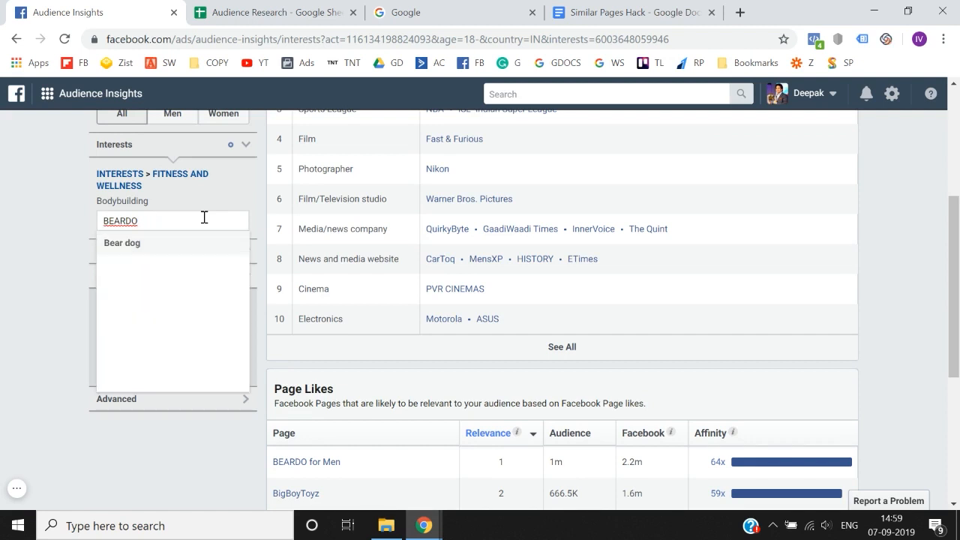
Re-enter the interest search term as "Beardo", check the suggestions and clear it
{"action": "key", "text": "BackSpace"}
{"action": "key", "text": "BackSpace"}
{"action": "key", "text": "BackSpace"}
{"action": "key", "text": "BackSpace"}
{"action": "key", "text": "BackSpace"}
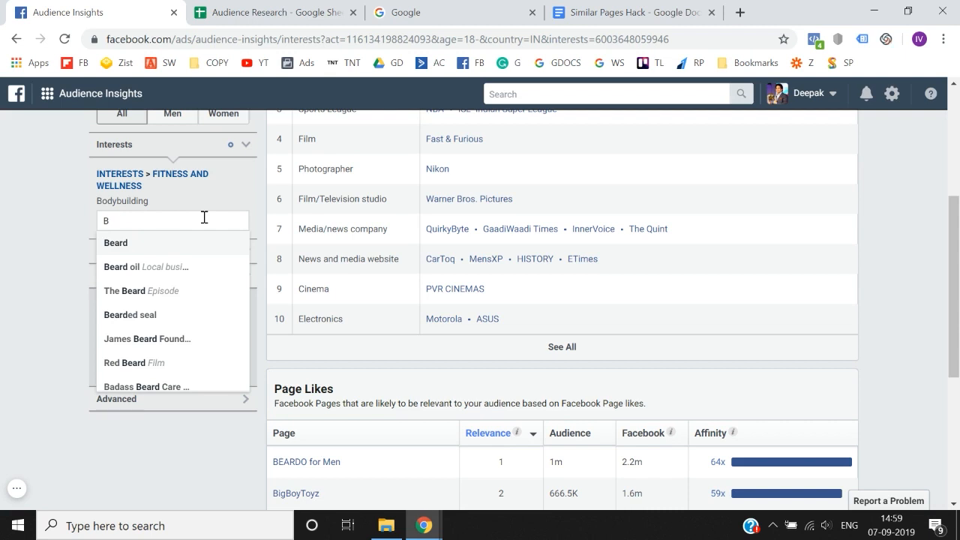
{"action": "type", "text": "eardo"}
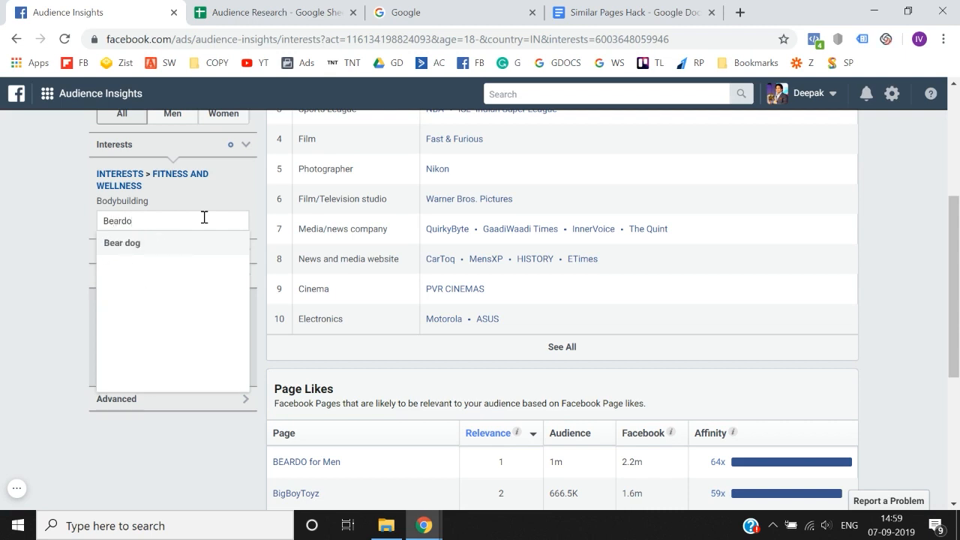
{"action": "key", "text": "ctrl+a"}
{"action": "key", "text": "BackSpace"}
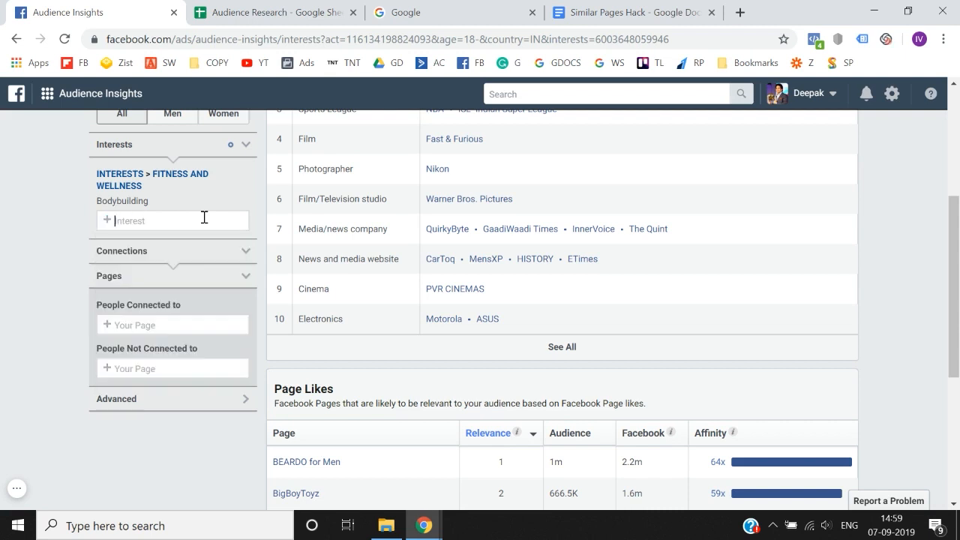
Repeat the interest search for "Beardo" several times, checking the suggestions, and leave the interest field empty
{"action": "type", "text": "Beardo"}
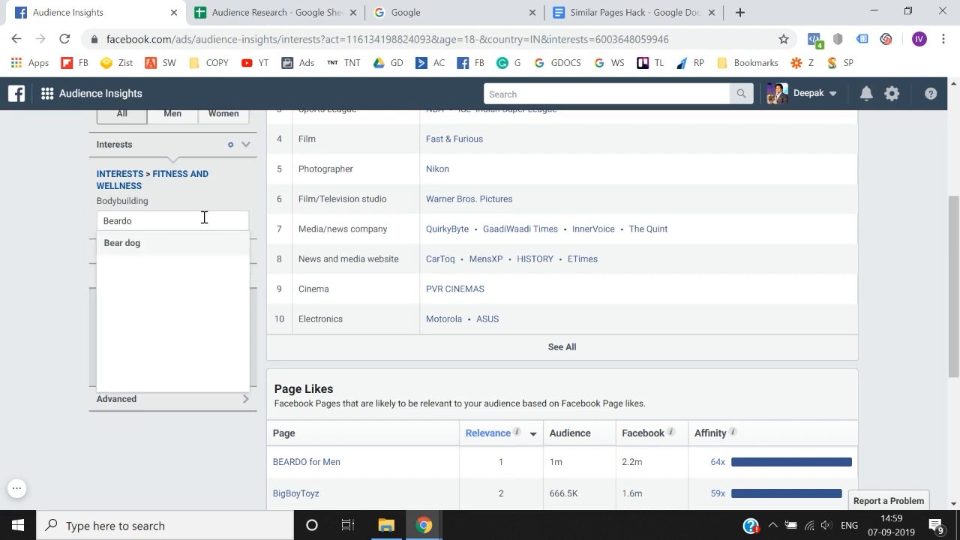
{"action": "key", "text": "ctrl+a"}
{"action": "key", "text": "BackSpace"}
{"action": "type", "text": "Be"}
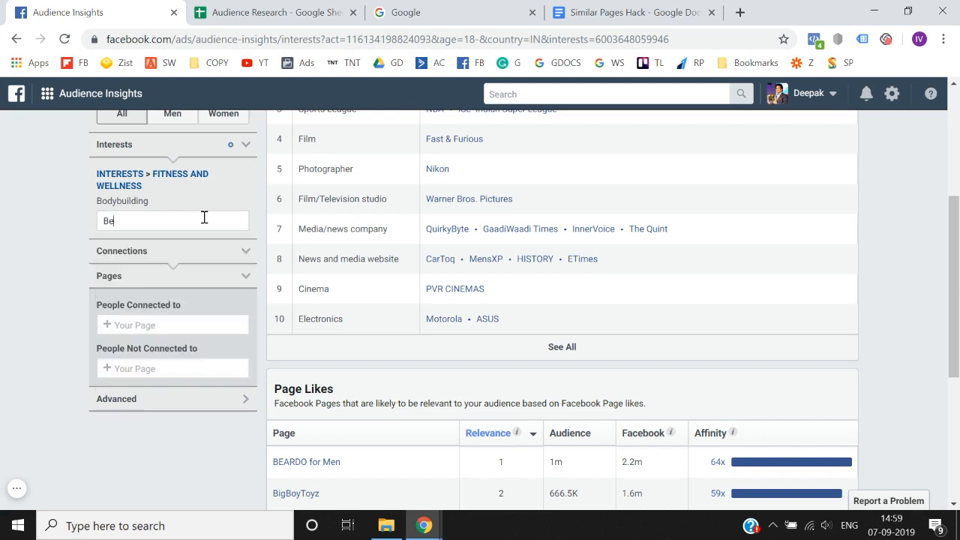
{"action": "type", "text": "ardop"}
{"action": "key", "text": "BackSpace"}
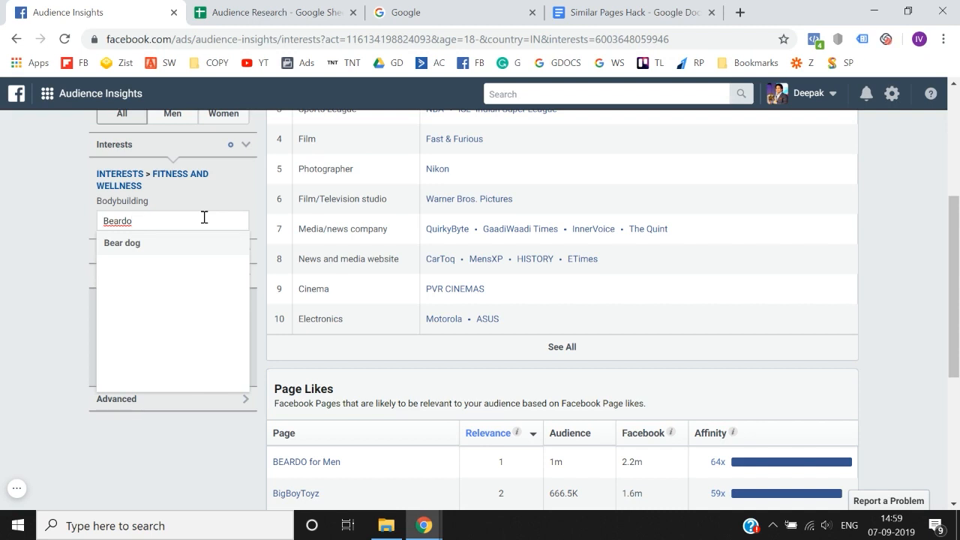
{"action": "key", "text": "BackSpace"}
{"action": "key", "text": "BackSpace"}
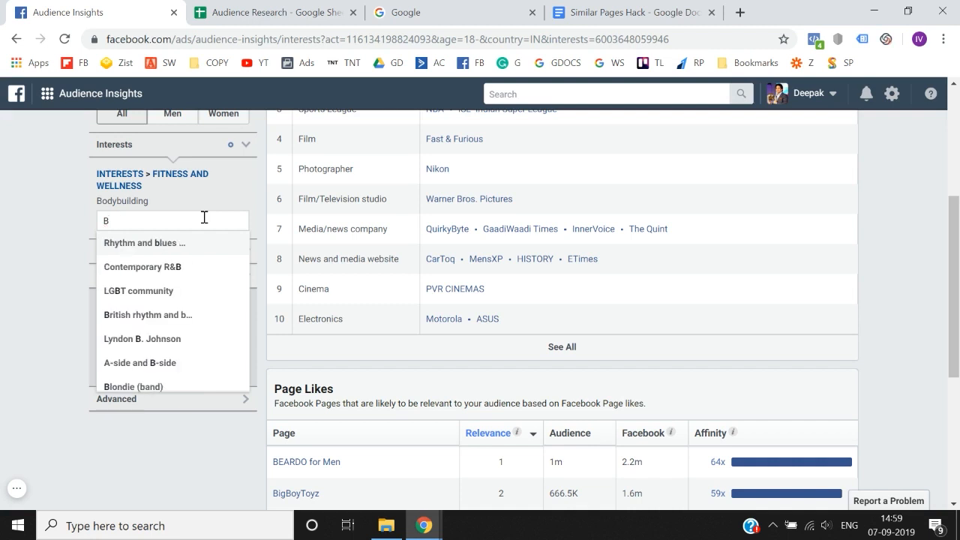
{"action": "key", "text": "BackSpace"}
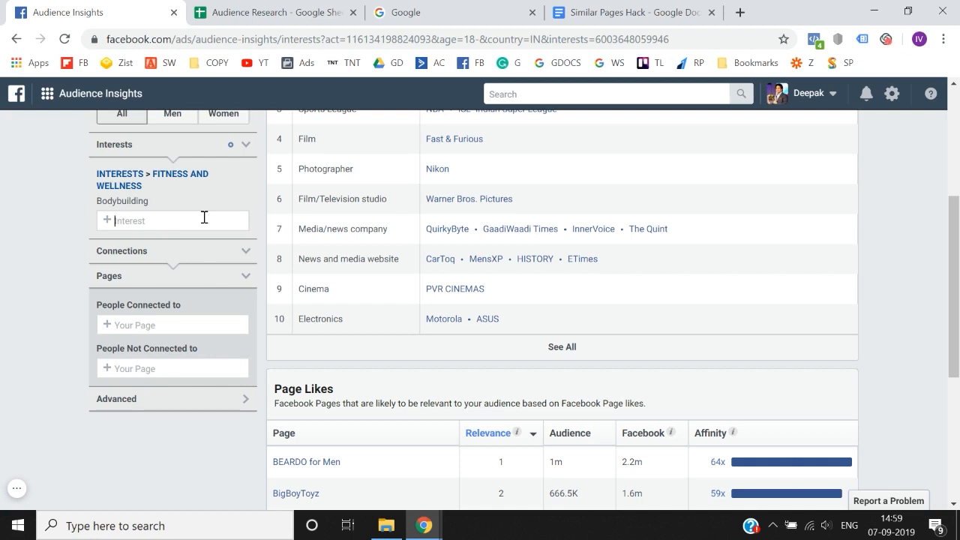
{"action": "left_click", "coordinate": [204, 220]}
{"action": "type", "text": "Beardo"}
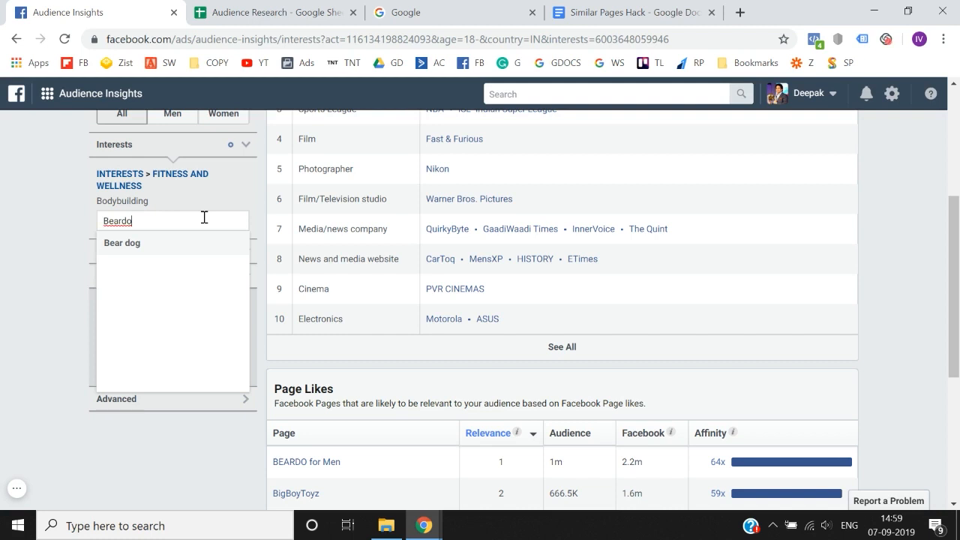
{"action": "key", "text": "ctrl+a"}
{"action": "key", "text": "BackSpace"}
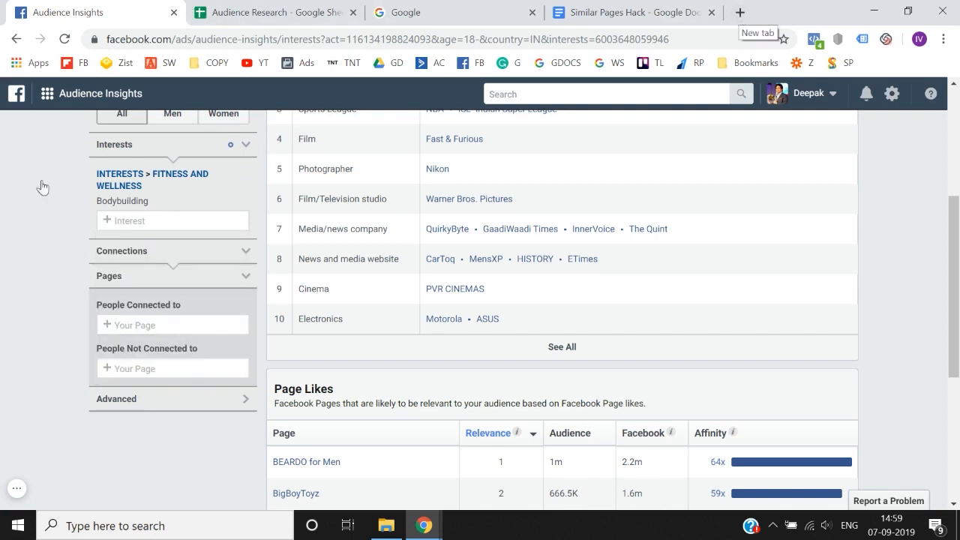
Open Facebook Ads Manager in a new browser tab, keeping the Audience Insights tab open
{"action": "left_click", "coordinate": [741, 12]}
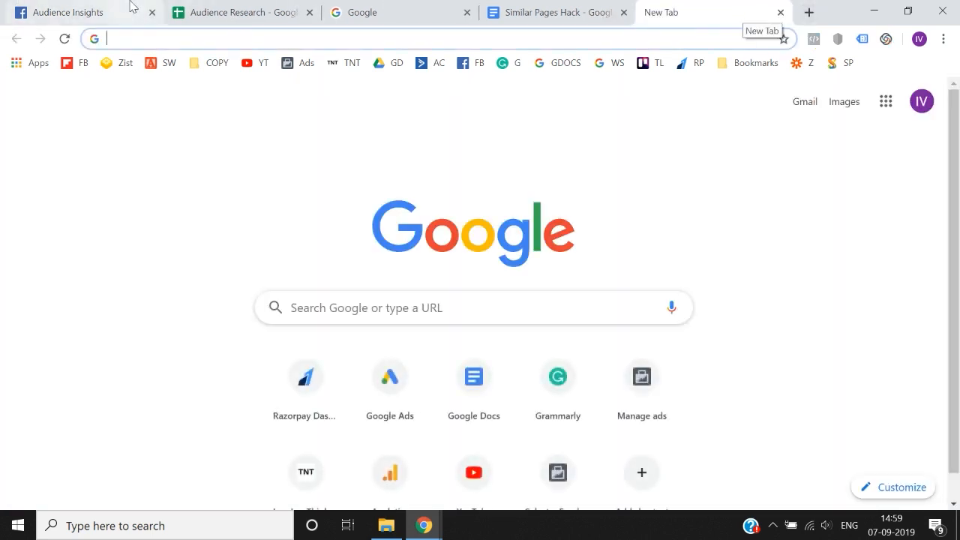
{"action": "left_click", "coordinate": [132, 6]}
{"action": "scroll", "coordinate": [15, 360], "scroll_direction": "up", "scroll_amount": 1}
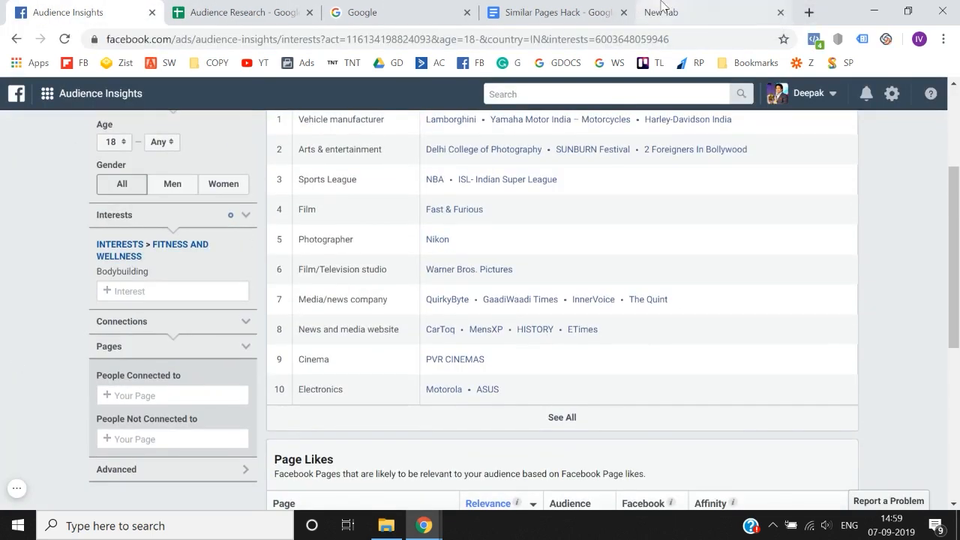
{"action": "left_click", "coordinate": [661, 7]}
{"action": "left_click", "coordinate": [301, 66]}
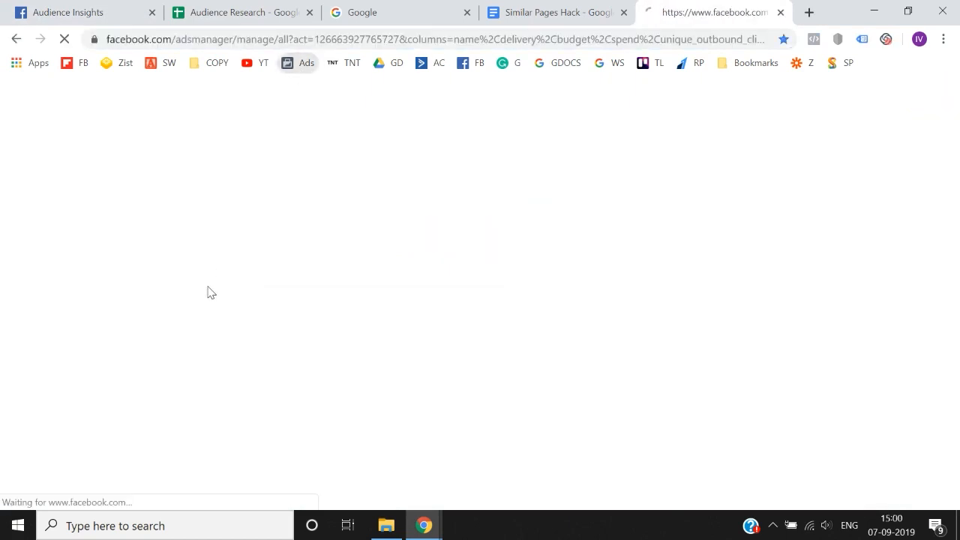
{"action": "left_click", "coordinate": [125, 8]}
{"action": "left_click", "coordinate": [680, 8]}
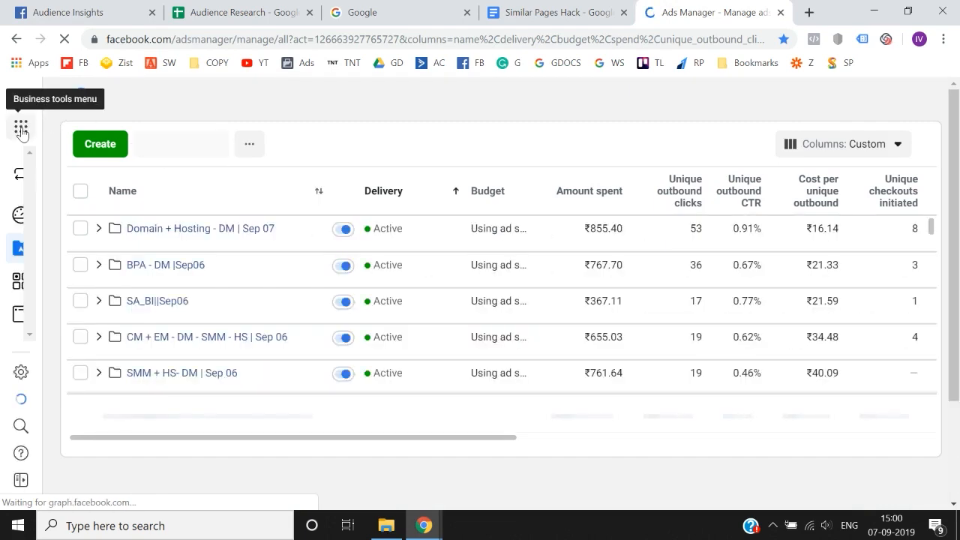
Switch Ads Manager to the Marketing ad account
{"action": "left_click", "coordinate": [21, 126]}
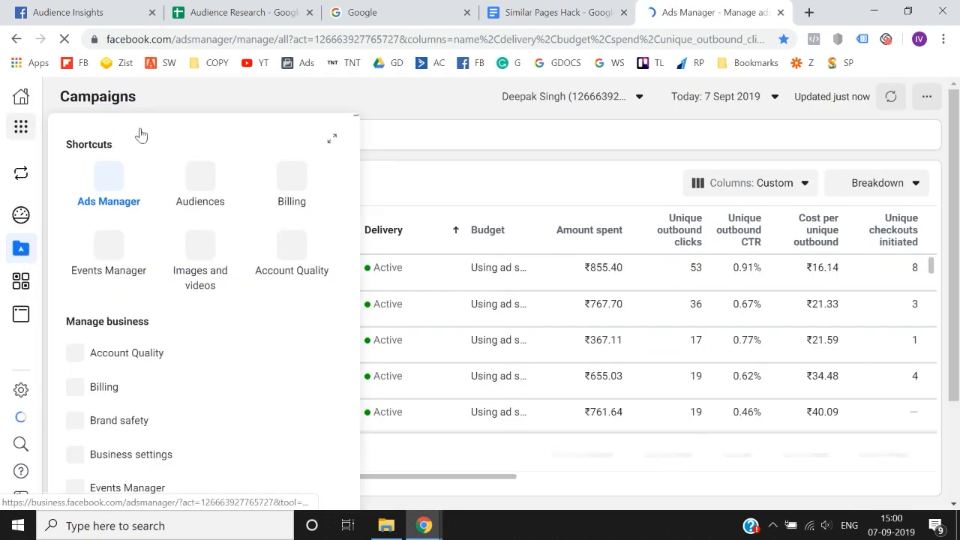
{"action": "left_click", "coordinate": [545, 99]}
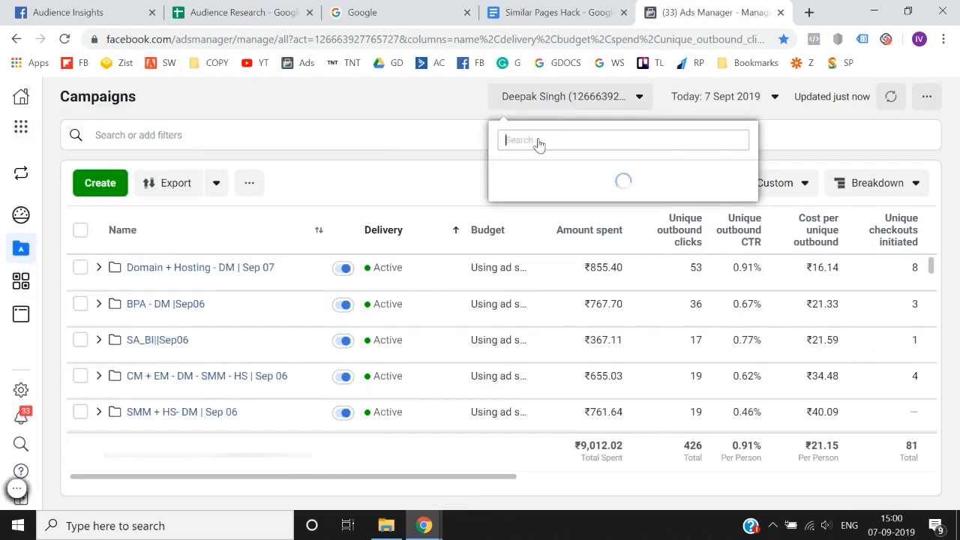
{"action": "left_click", "coordinate": [553, 261]}
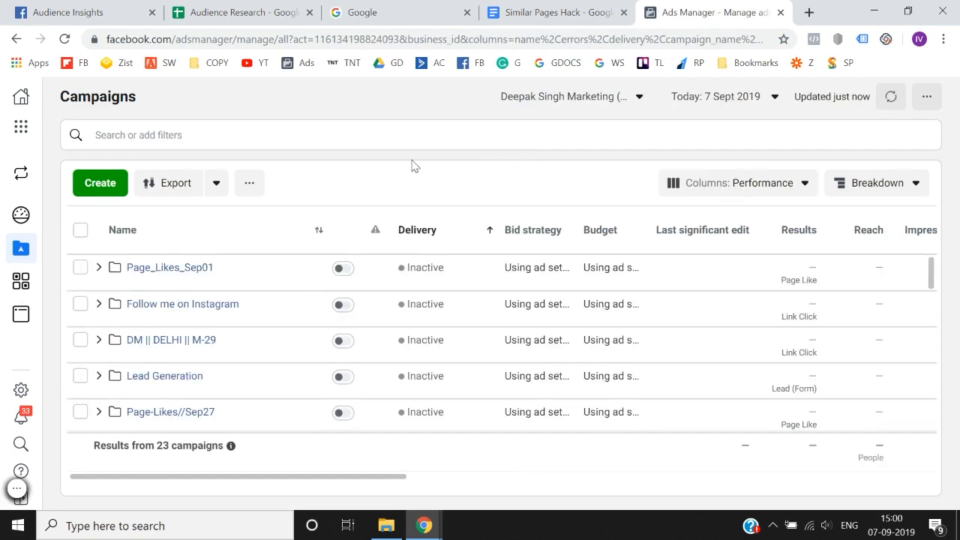
Start a new campaign with the Traffic objective and continue to its ad set settings
{"action": "left_click", "coordinate": [98, 184]}
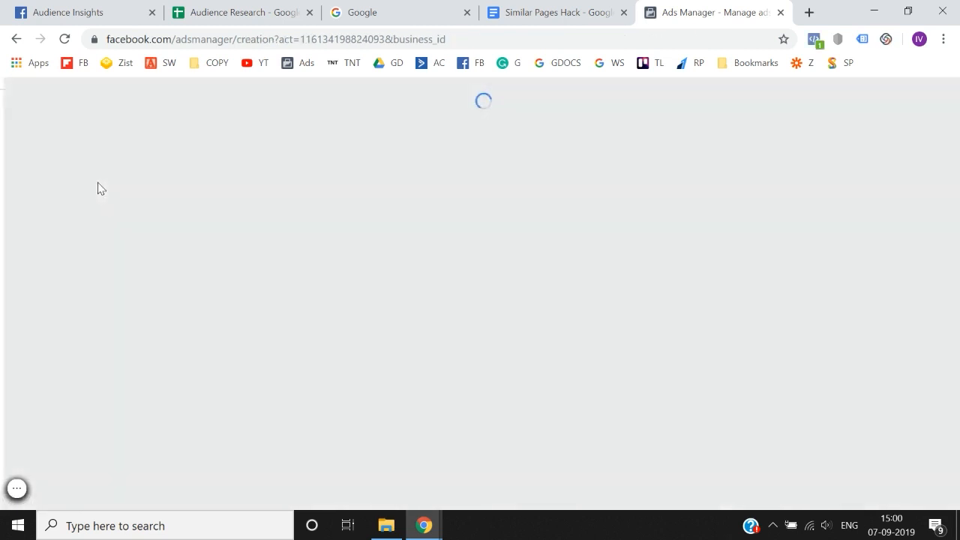
{"action": "scroll", "coordinate": [542, 310], "scroll_direction": "down", "scroll_amount": 1}
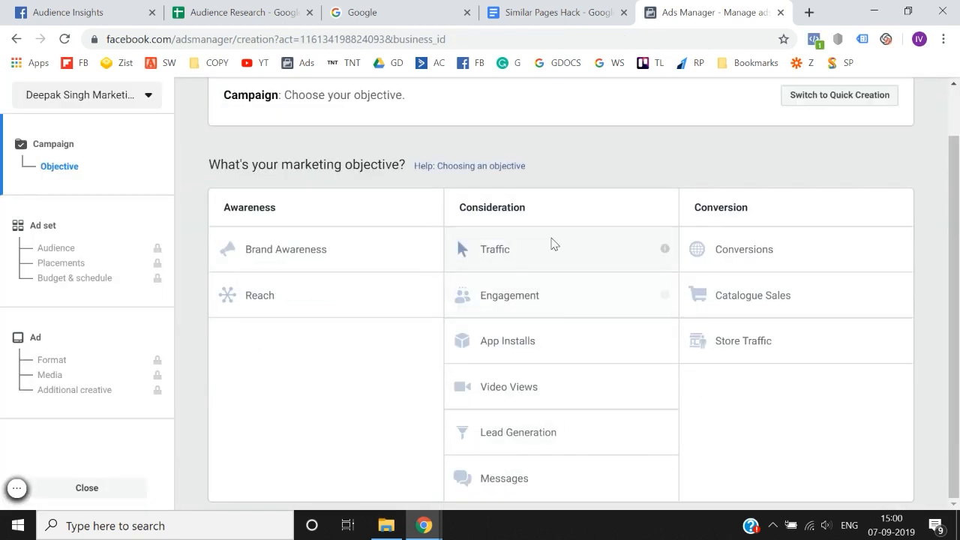
{"action": "left_click", "coordinate": [552, 243]}
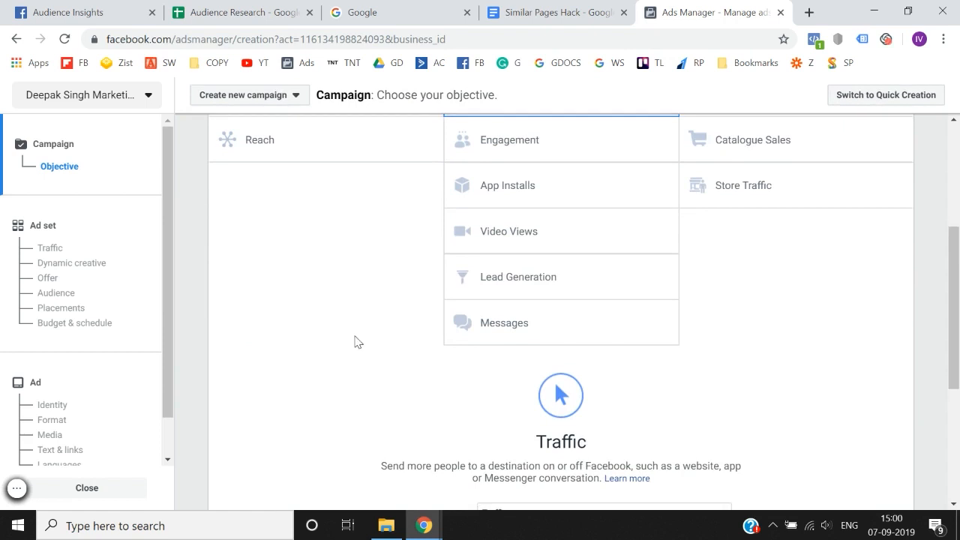
{"action": "left_click", "coordinate": [563, 384]}
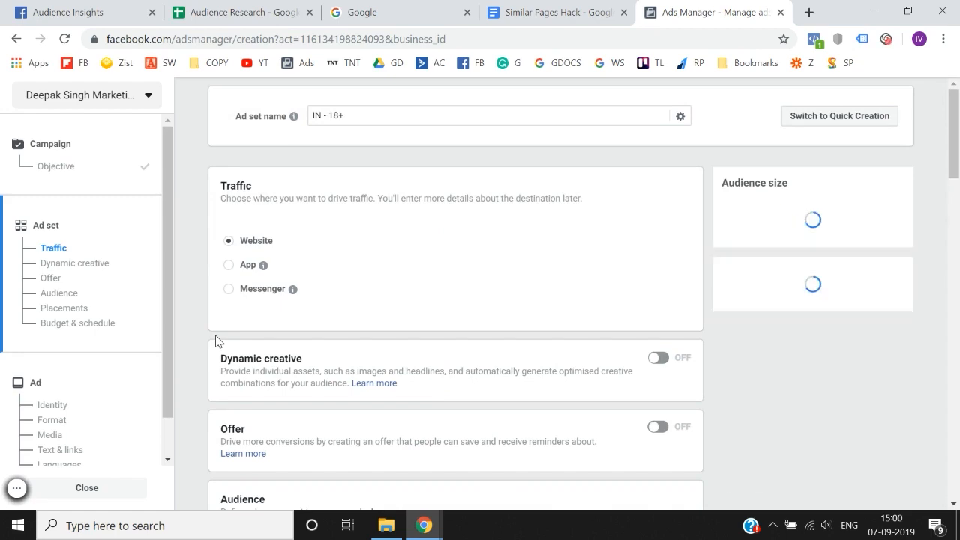
Search the ad set's detailed targeting for "Beardo" to check whether it is a targetable interest
{"action": "scroll", "coordinate": [215, 341], "scroll_direction": "down", "scroll_amount": 7}
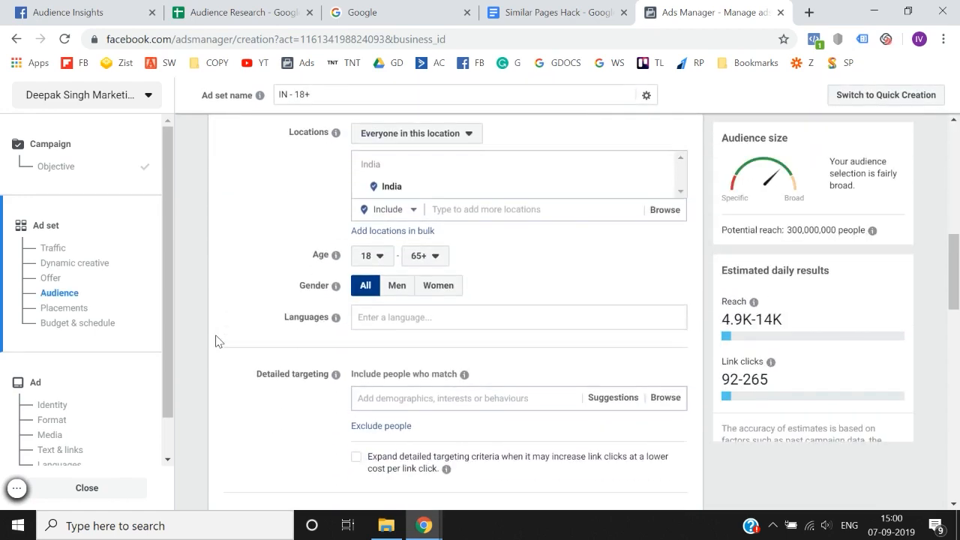
{"action": "scroll", "coordinate": [215, 341], "scroll_direction": "down", "scroll_amount": 3}
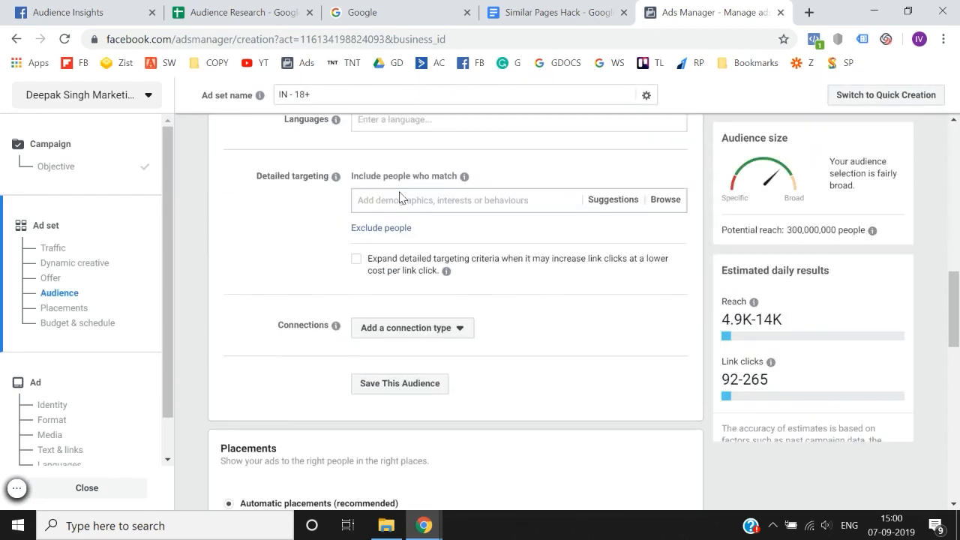
{"action": "left_click", "coordinate": [396, 201]}
{"action": "type", "text": "BEARDO for Men"}
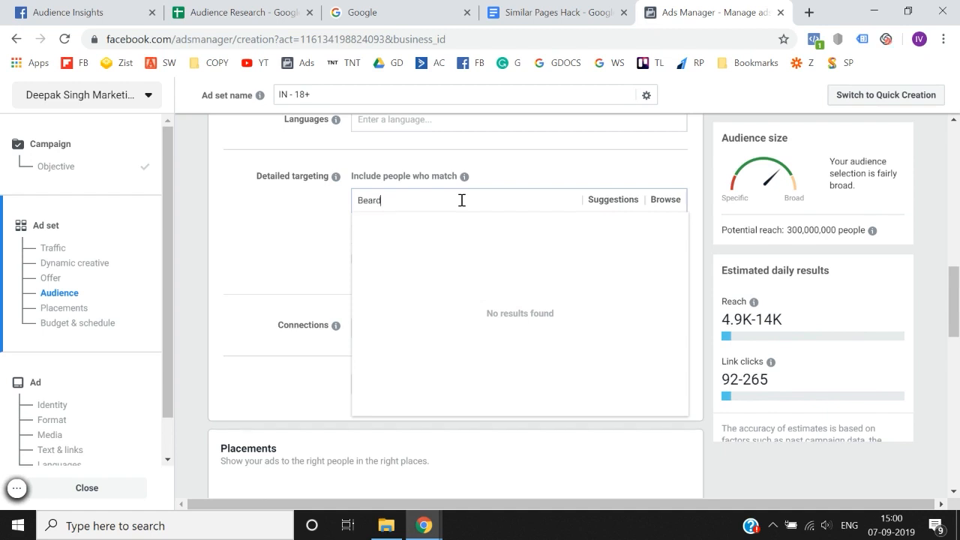
{"action": "key", "text": "ctrl+a"}
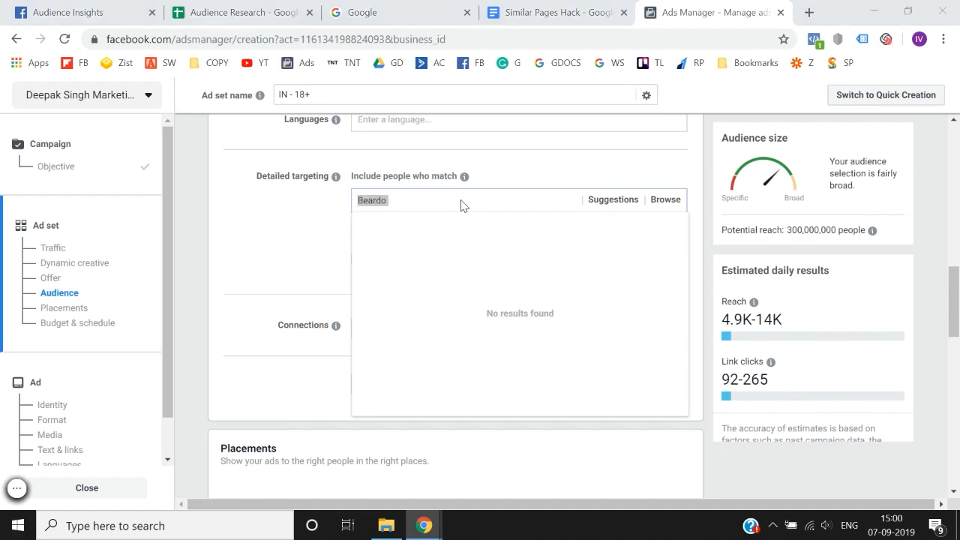
{"action": "key", "text": "ctrl+s"}
{"action": "key", "text": "Escape"}
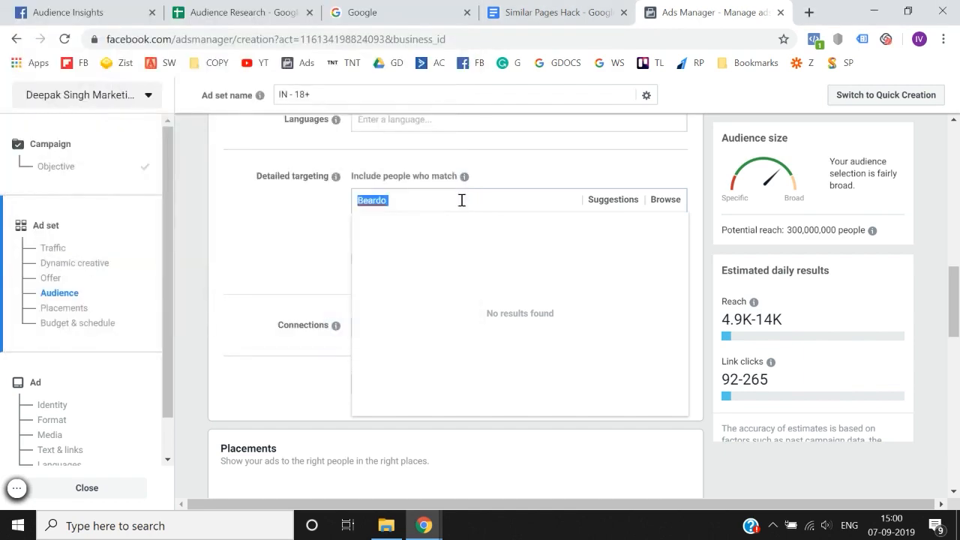
Switch back to Audience Insights, open the BigBoyToyz page from the Page Likes list in a new tab and view it
{"action": "left_click", "coordinate": [261, 9]}
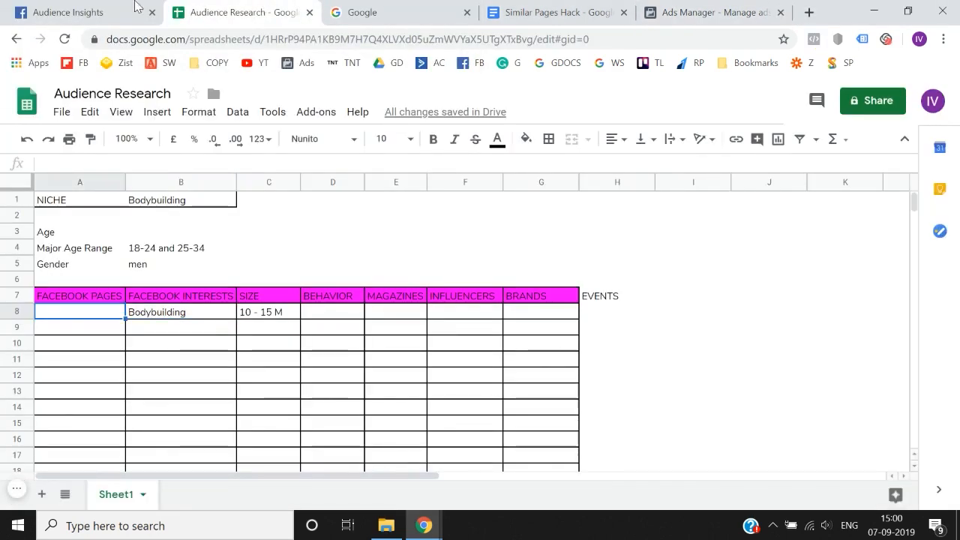
{"action": "left_click", "coordinate": [112, 9]}
{"action": "scroll", "coordinate": [355, 356], "scroll_direction": "down", "scroll_amount": 3}
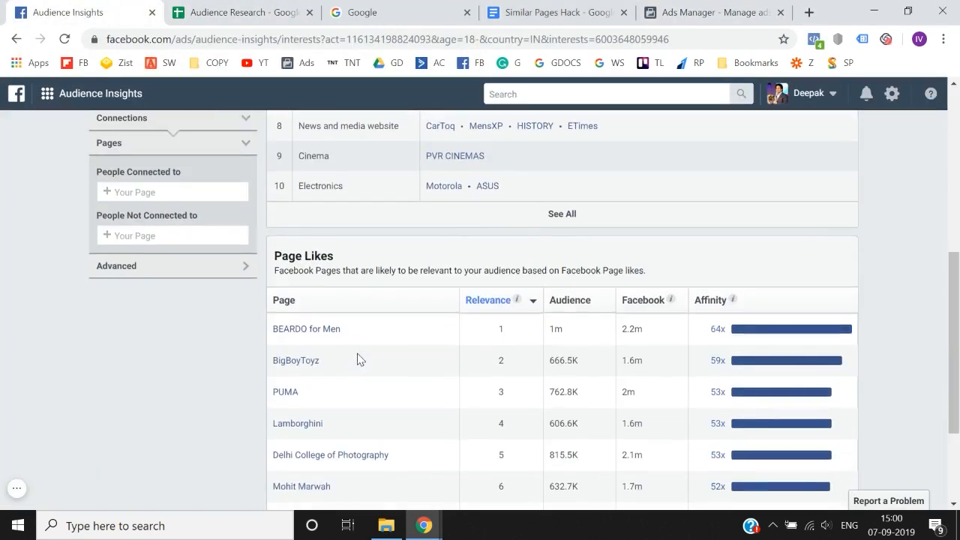
{"action": "right_click", "coordinate": [291, 362]}
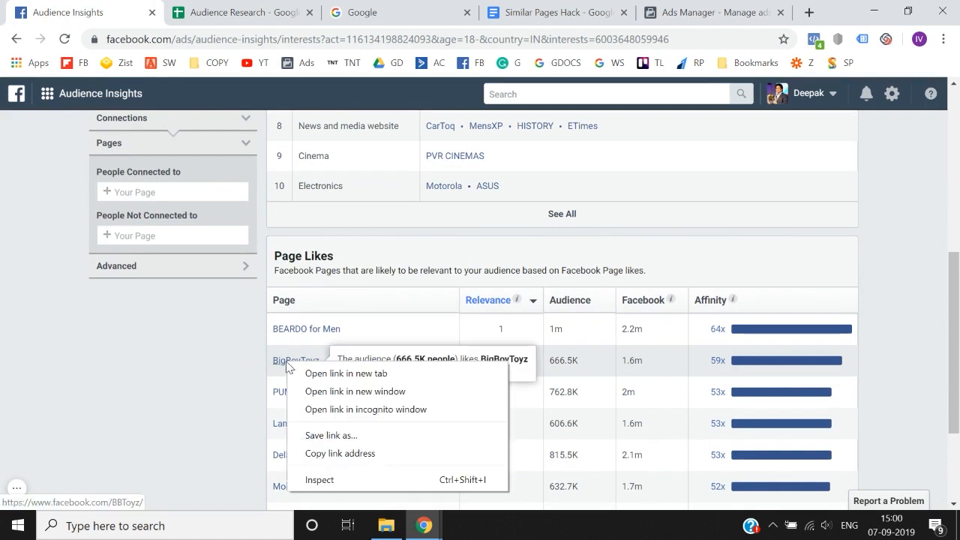
{"action": "left_click", "coordinate": [315, 373]}
{"action": "left_click", "coordinate": [221, 9]}
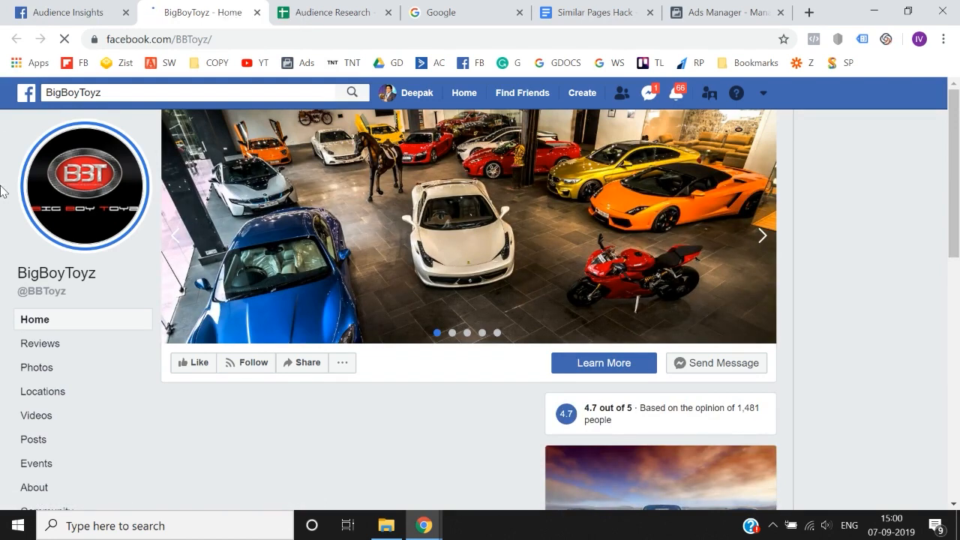
{"action": "scroll", "coordinate": [2, 191], "scroll_direction": "down", "scroll_amount": 3}
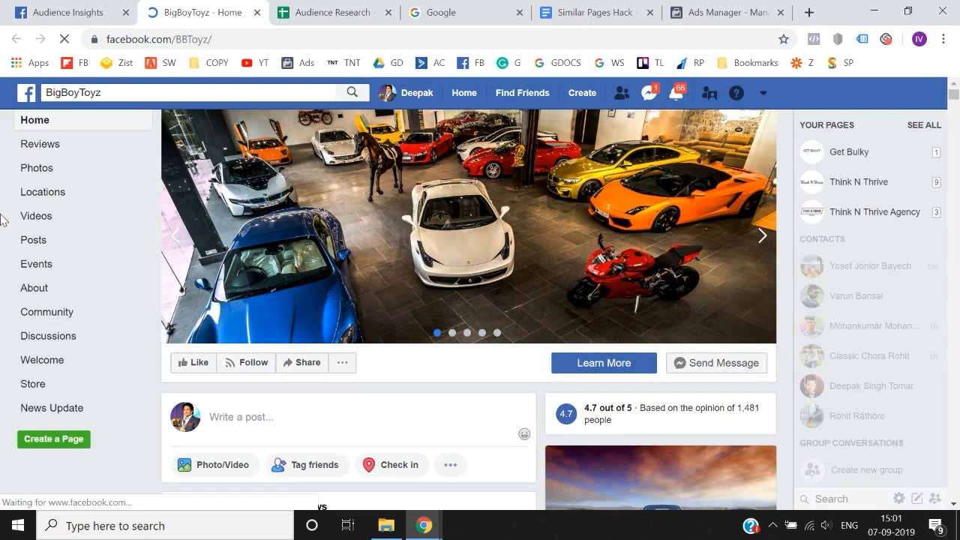
Compare the BigBoyToyz page with the Page Likes list in Audience Insights and close the chat pop-up on the page
{"action": "left_click", "coordinate": [53, 12]}
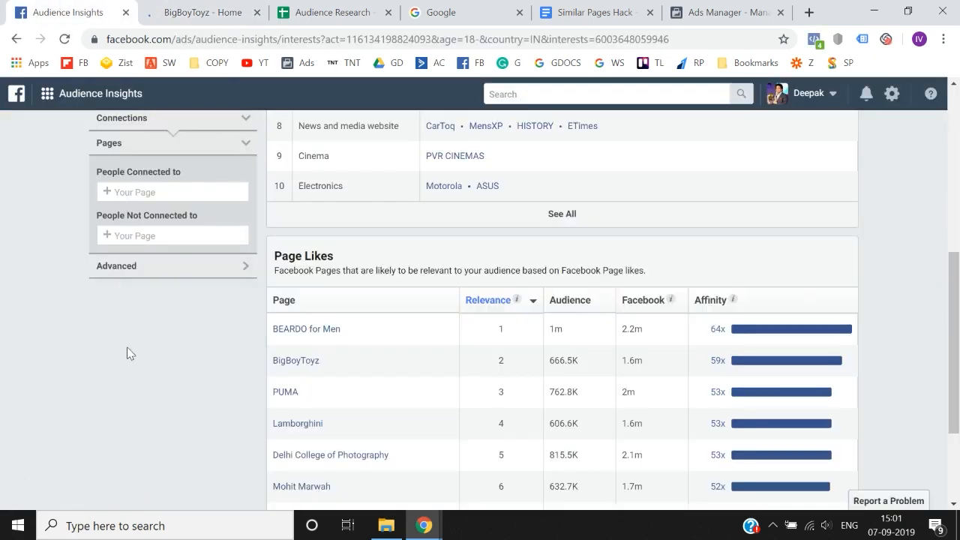
{"action": "left_click", "coordinate": [199, 12]}
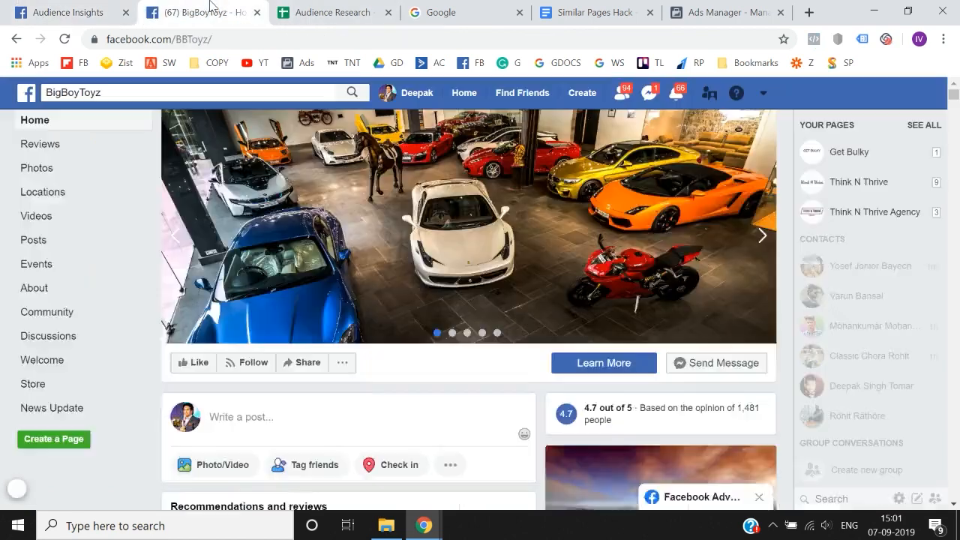
{"action": "left_click", "coordinate": [102, 8]}
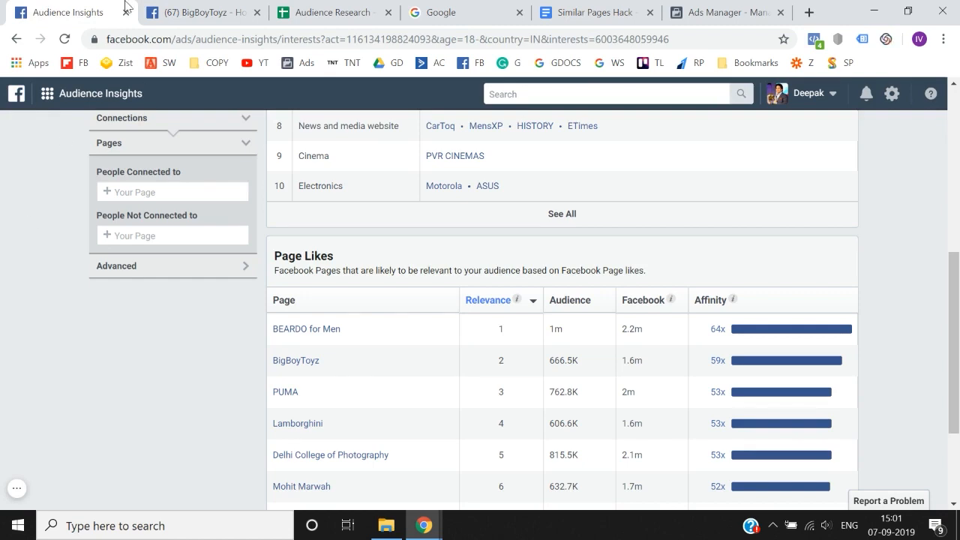
{"action": "left_click", "coordinate": [148, 7]}
{"action": "left_click", "coordinate": [103, 9]}
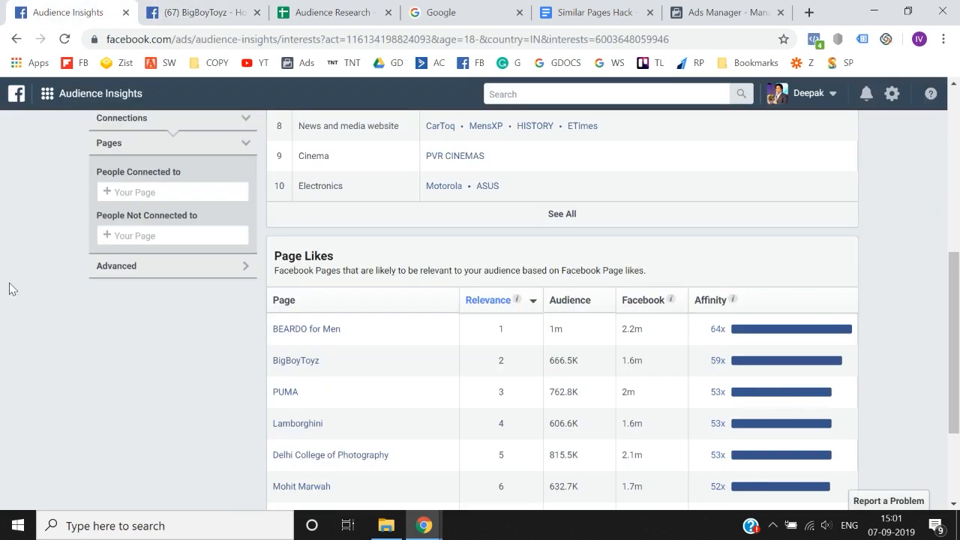
{"action": "scroll", "coordinate": [9, 290], "scroll_direction": "down", "scroll_amount": 1}
{"action": "key", "text": "ctrl+Tab"}
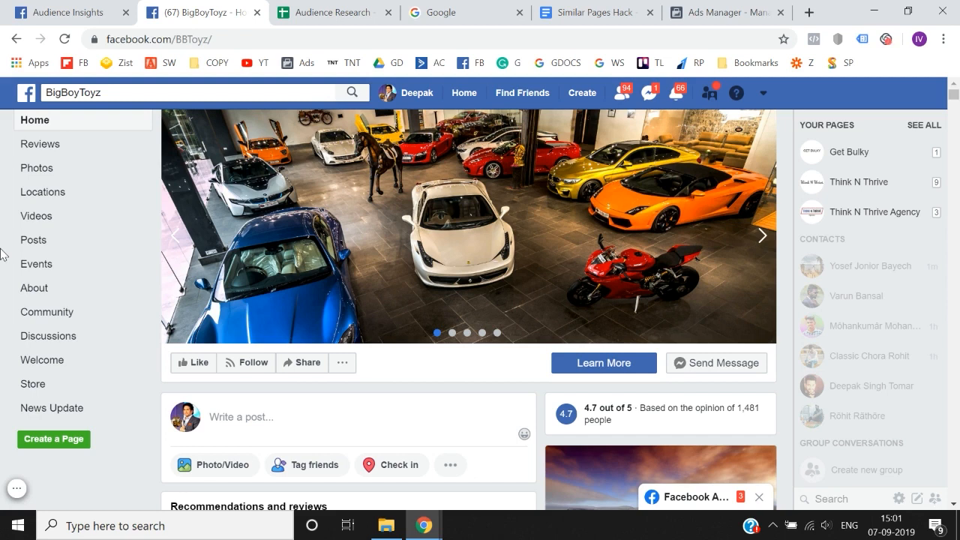
{"action": "left_click", "coordinate": [757, 497]}
Return to Audience Insights, review the ten most relevant Page Likes entries and expand the list to more pages
{"action": "left_click", "coordinate": [82, 6]}
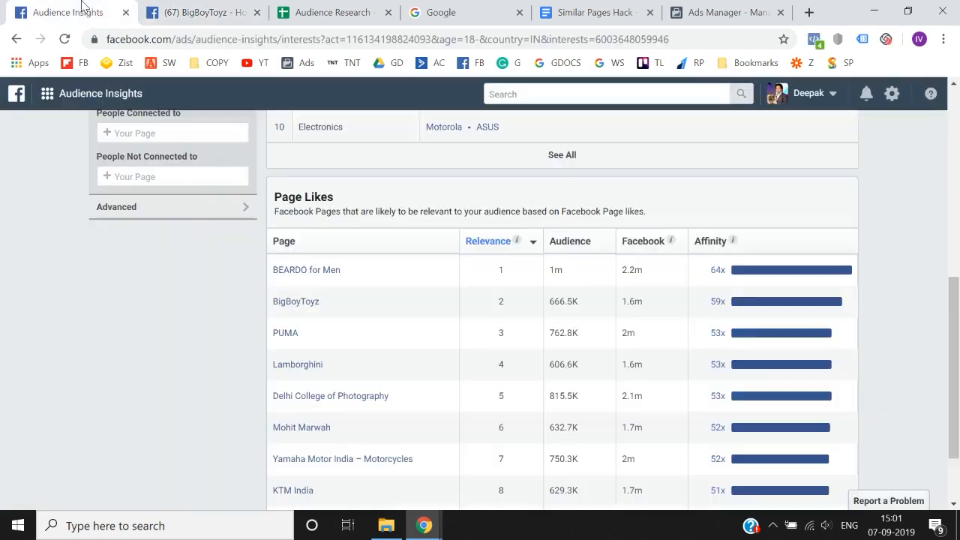
{"action": "scroll", "coordinate": [30, 300], "scroll_direction": "down", "scroll_amount": 1}
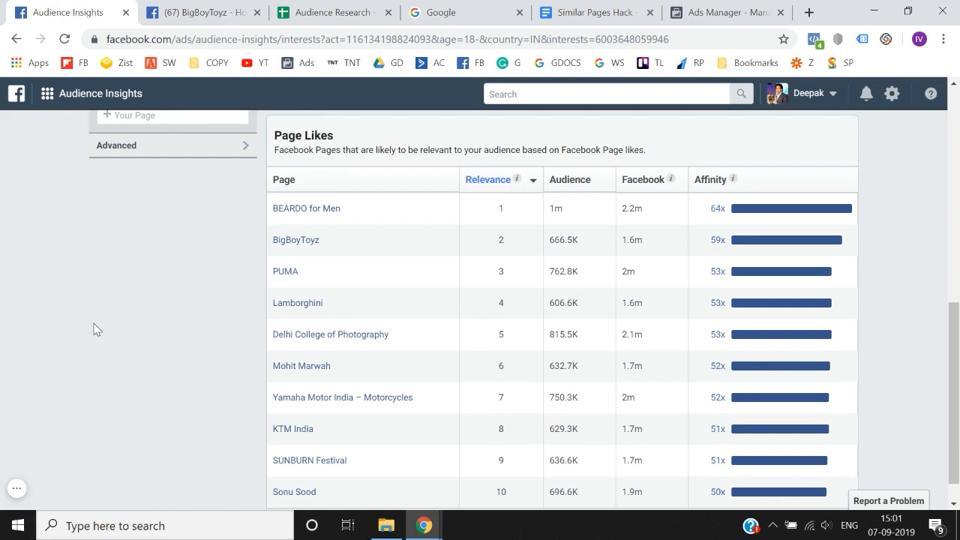
{"action": "scroll", "coordinate": [93, 329], "scroll_direction": "down", "scroll_amount": 1}
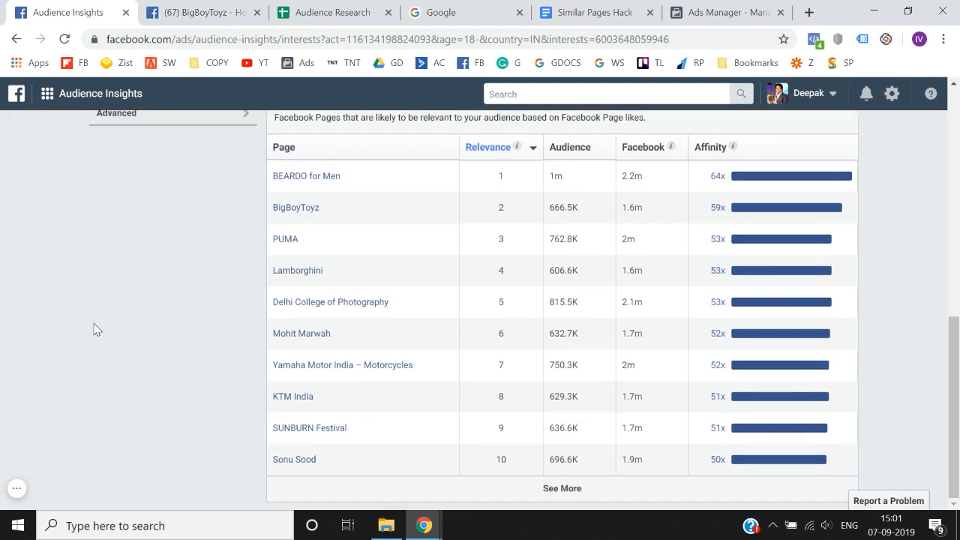
{"action": "mouse_move", "coordinate": [292, 276]}
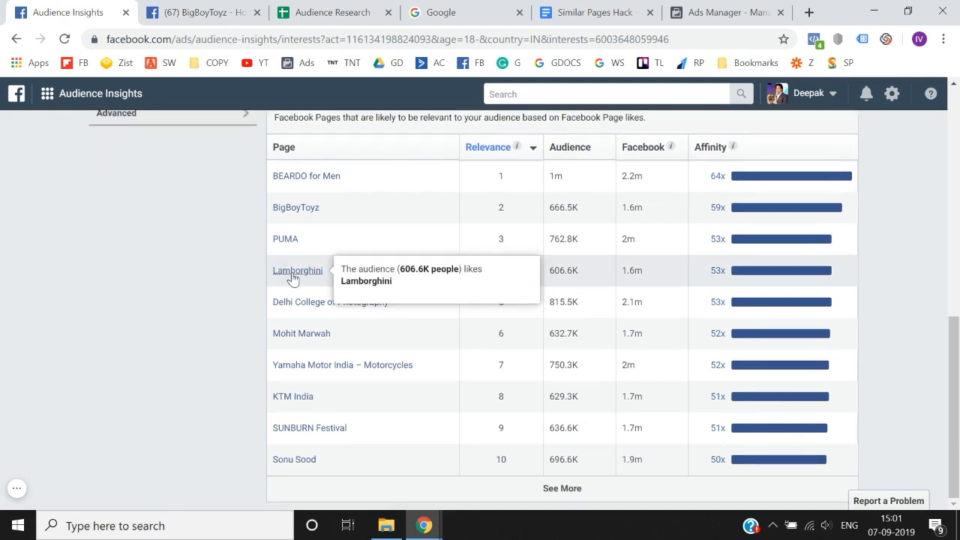
{"action": "mouse_move", "coordinate": [308, 311]}
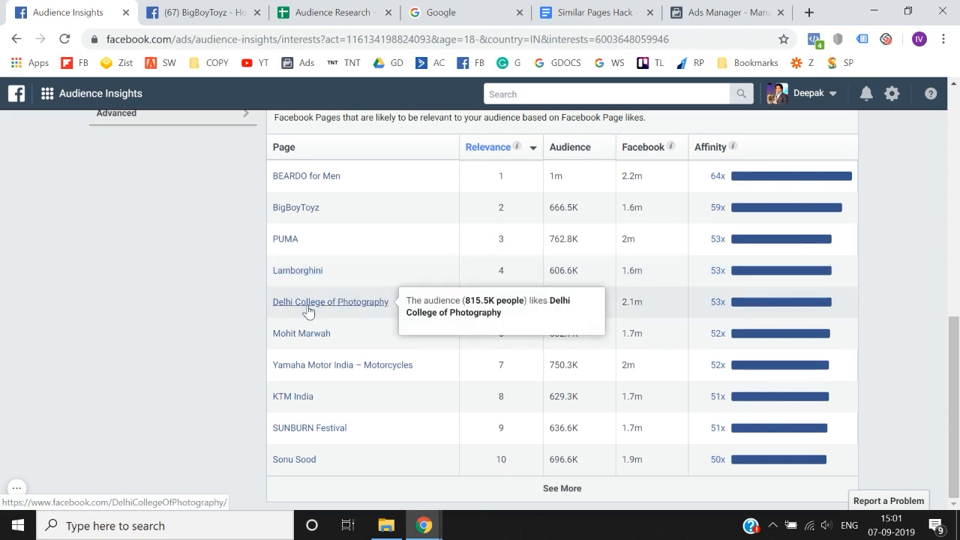
{"action": "left_click", "coordinate": [623, 495]}
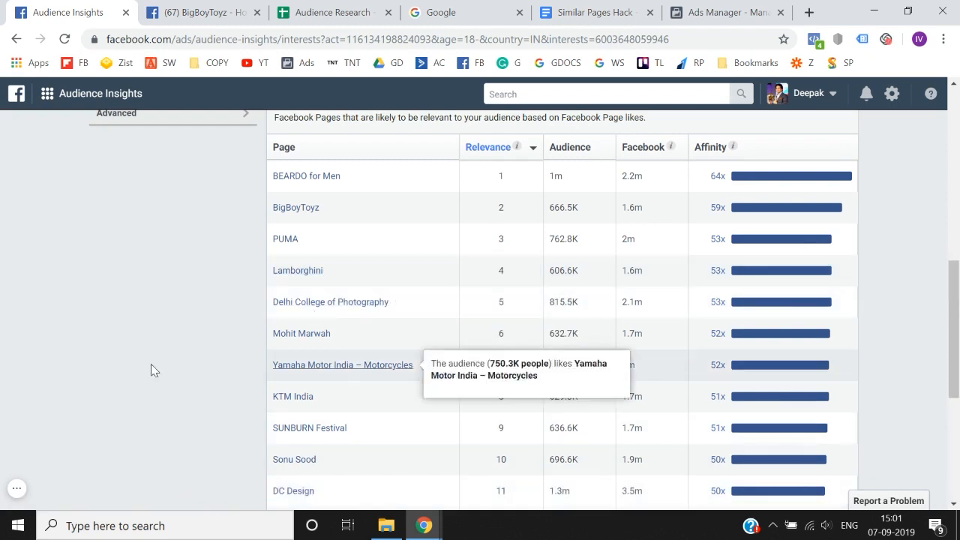
Open the Mohit Marwah page from the Page Likes list in a new tab, view it, close it and return to Audience Insights
{"action": "scroll", "coordinate": [132, 373], "scroll_direction": "down", "scroll_amount": 3}
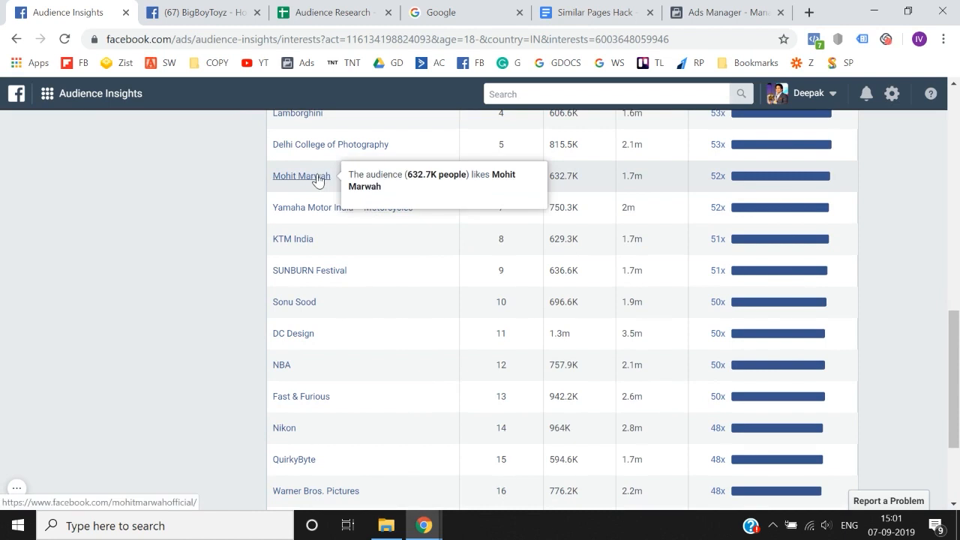
{"action": "right_click", "coordinate": [323, 180]}
{"action": "left_click", "coordinate": [330, 189]}
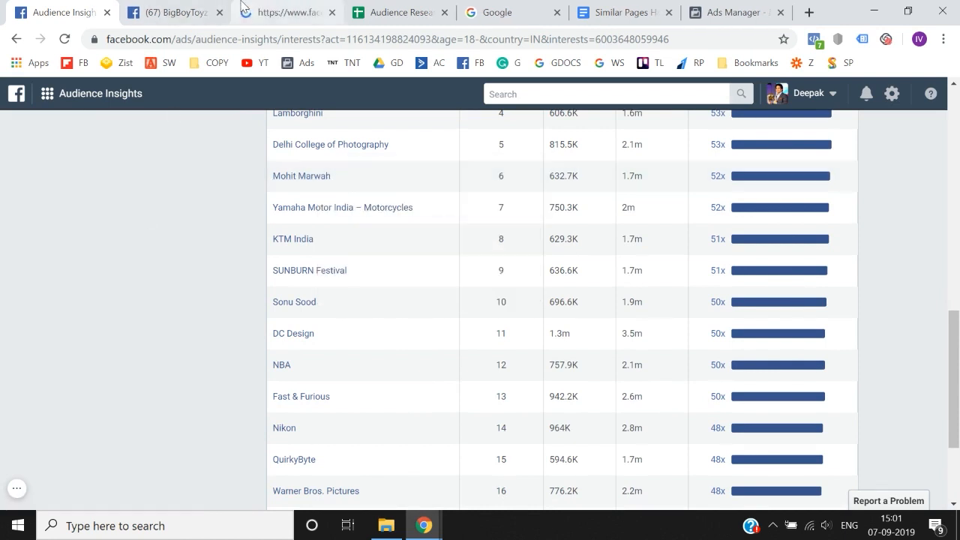
{"action": "left_click", "coordinate": [273, 8]}
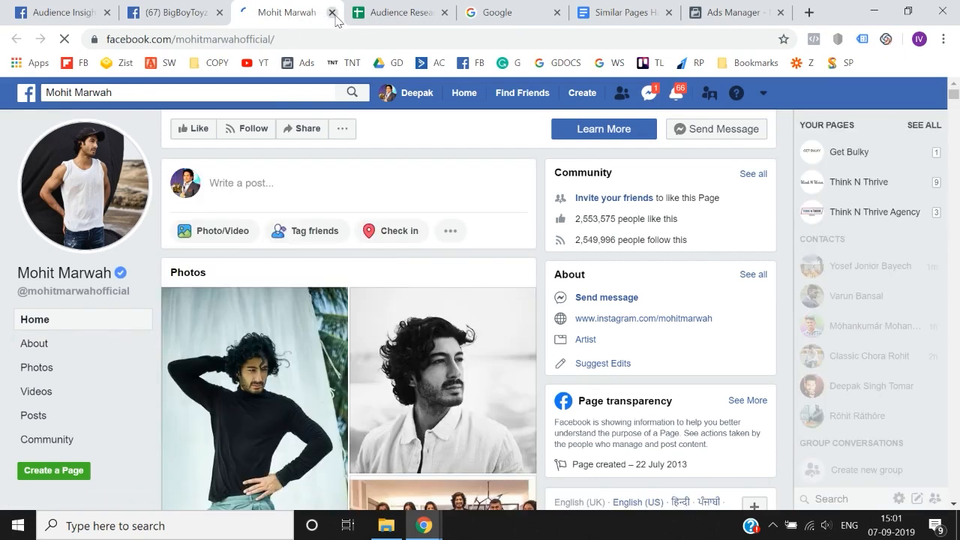
{"action": "left_click", "coordinate": [171, 12]}
{"action": "left_click", "coordinate": [70, 8]}
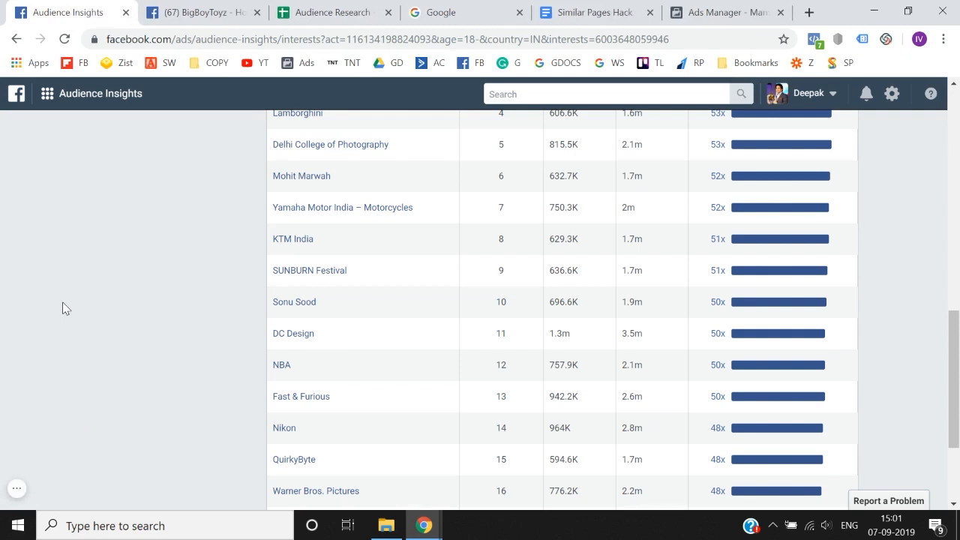
Examine the expanded Page Likes list and the Top Categories for pages relevant to the Bodybuilding audience
{"action": "scroll", "coordinate": [64, 308], "scroll_direction": "down", "scroll_amount": 2}
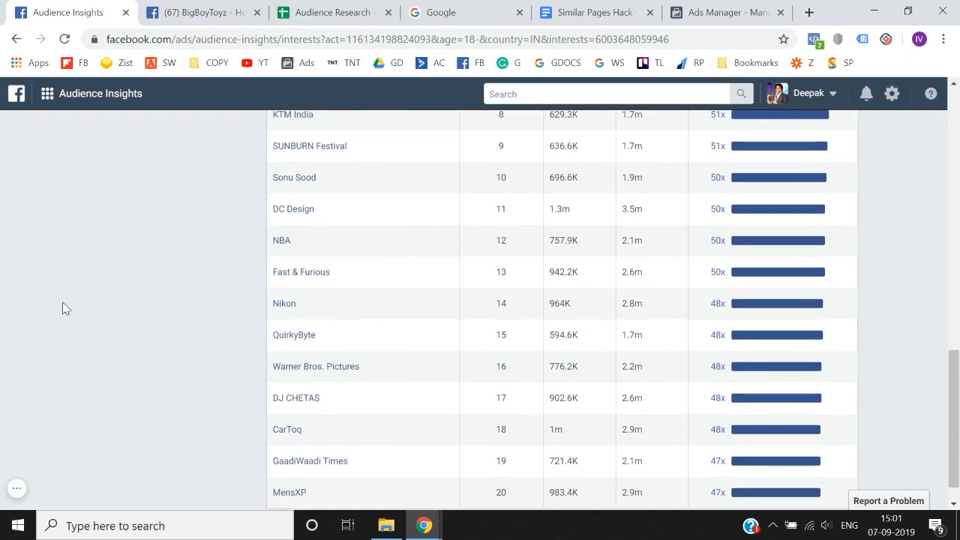
{"action": "scroll", "coordinate": [64, 308], "scroll_direction": "down", "scroll_amount": 1}
{"action": "scroll", "coordinate": [63, 307], "scroll_direction": "up", "scroll_amount": 2}
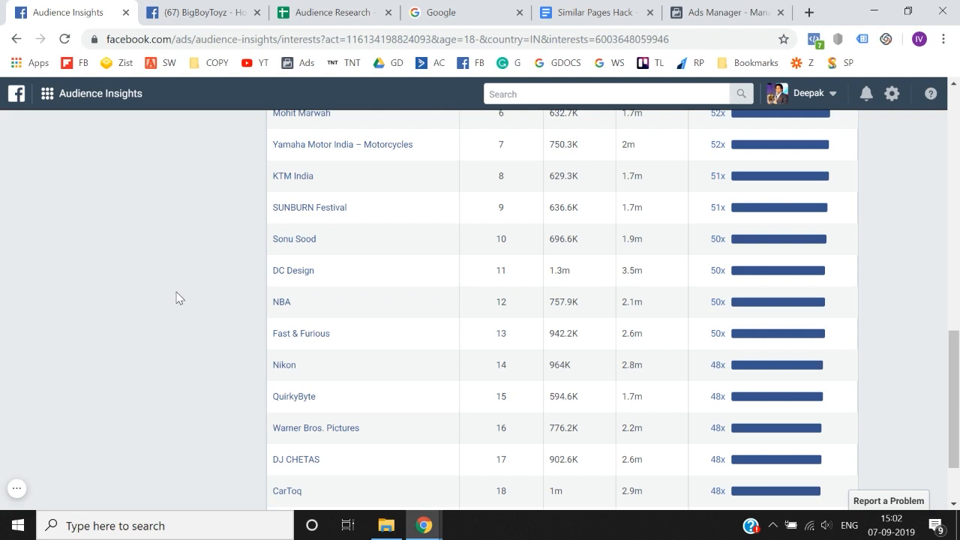
{"action": "scroll", "coordinate": [178, 298], "scroll_direction": "down", "scroll_amount": 2}
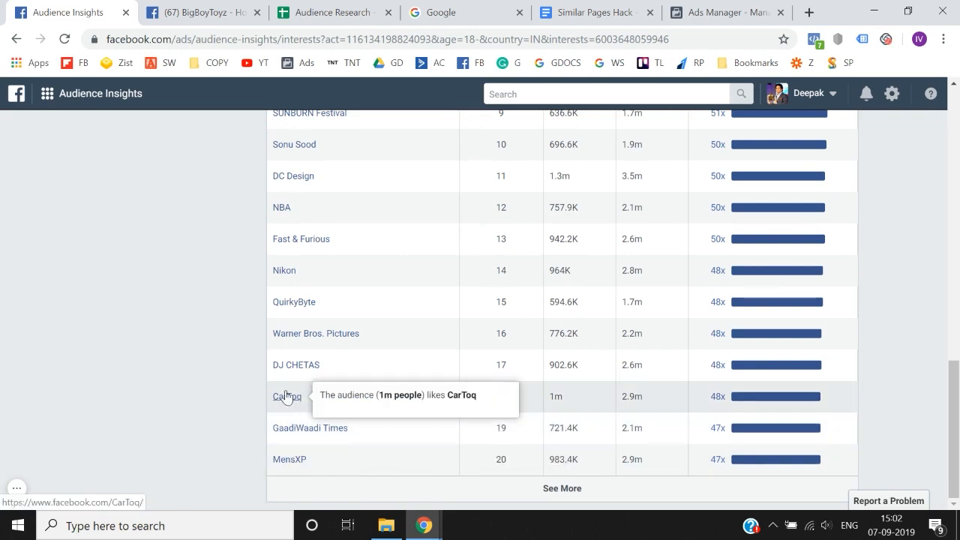
{"action": "scroll", "coordinate": [197, 331], "scroll_direction": "up", "scroll_amount": 3}
{"action": "scroll", "coordinate": [197, 330], "scroll_direction": "up", "scroll_amount": 10}
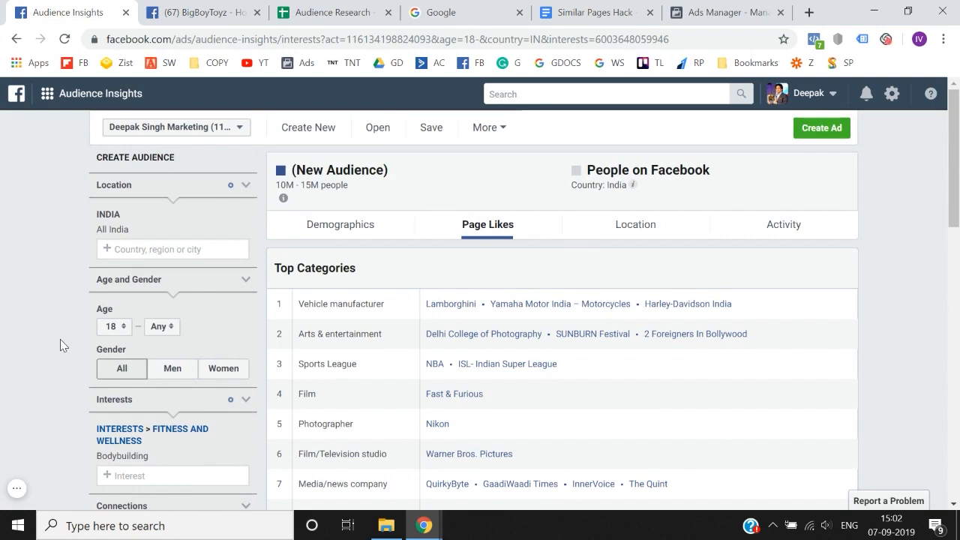
{"action": "scroll", "coordinate": [87, 292], "scroll_direction": "down", "scroll_amount": 3}
{"action": "scroll", "coordinate": [87, 291], "scroll_direction": "up", "scroll_amount": 3}
{"action": "scroll", "coordinate": [87, 292], "scroll_direction": "down", "scroll_amount": 1}
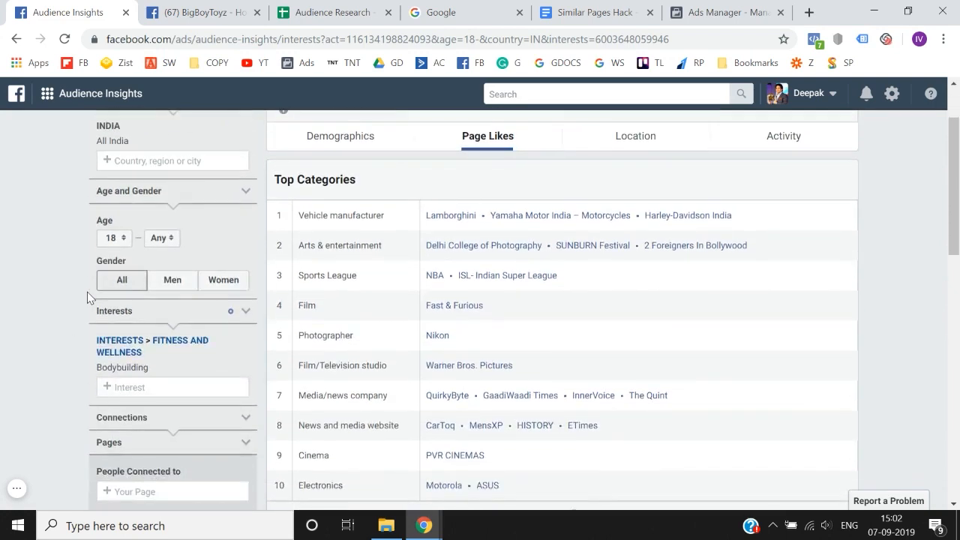
{"action": "scroll", "coordinate": [87, 292], "scroll_direction": "up", "scroll_amount": 1}
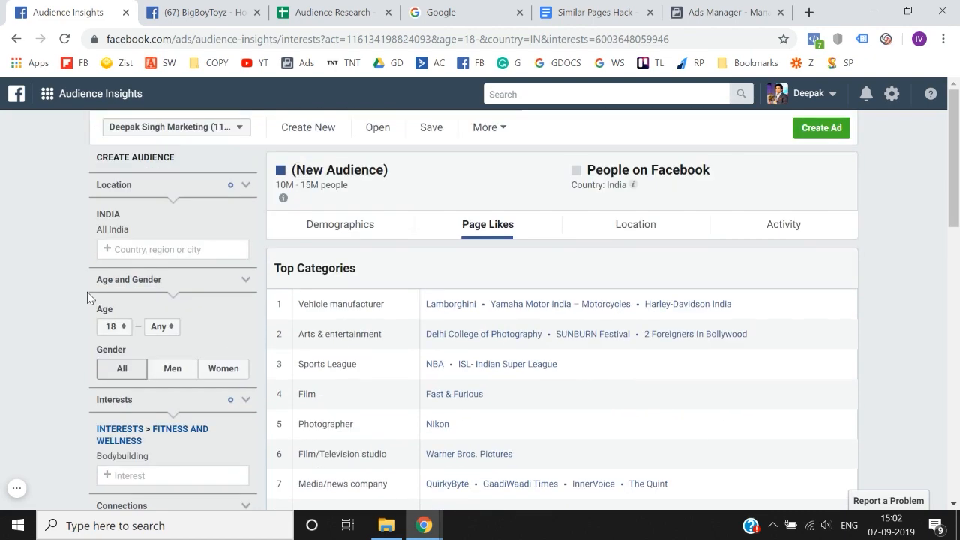
Switch from Audience Insights to the Audience Research spreadsheet and review the Bodybuilding row's interest and size entries
{"action": "scroll", "coordinate": [87, 292], "scroll_direction": "down", "scroll_amount": 2}
{"action": "scroll", "coordinate": [40, 337], "scroll_direction": "down", "scroll_amount": 1}
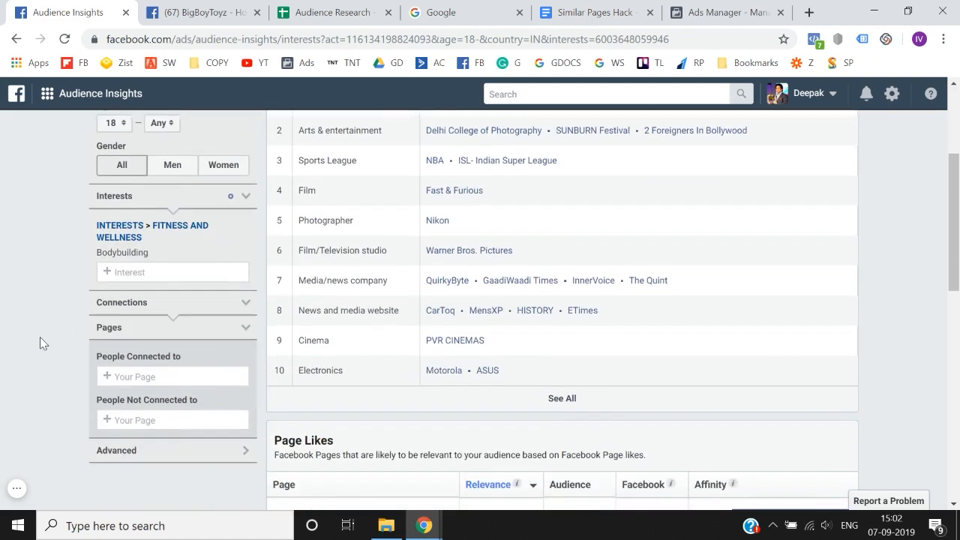
{"action": "left_click", "coordinate": [413, 9]}
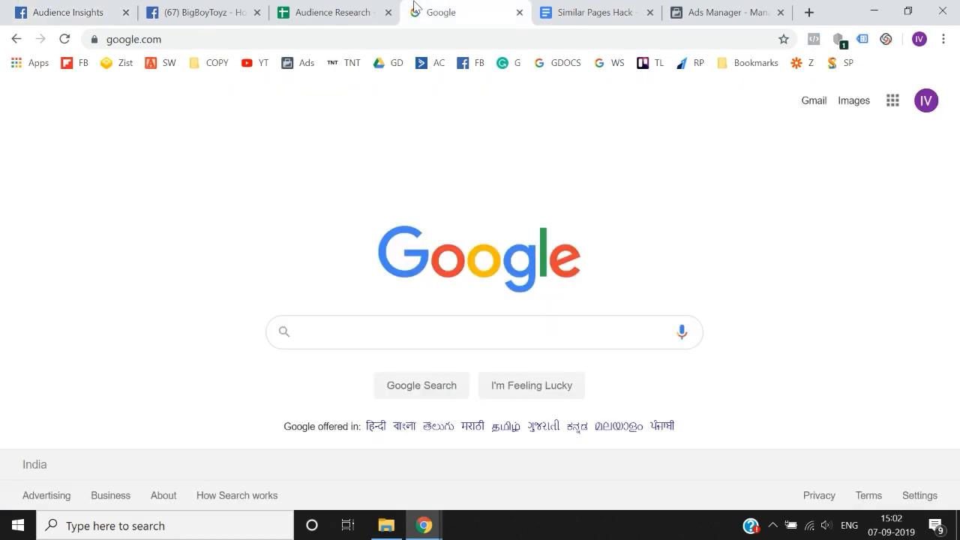
{"action": "left_click", "coordinate": [123, 6]}
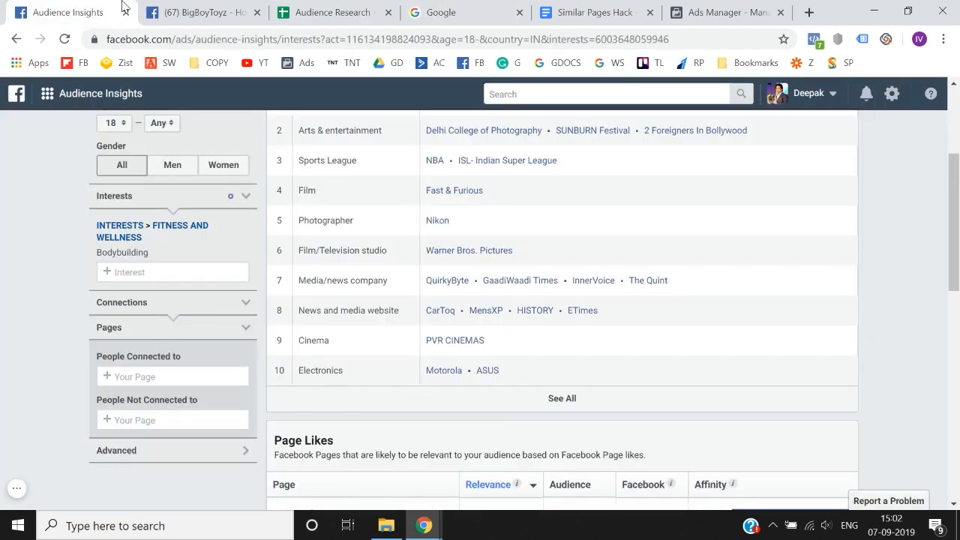
{"action": "left_click", "coordinate": [379, 8]}
{"action": "key", "text": "Up"}
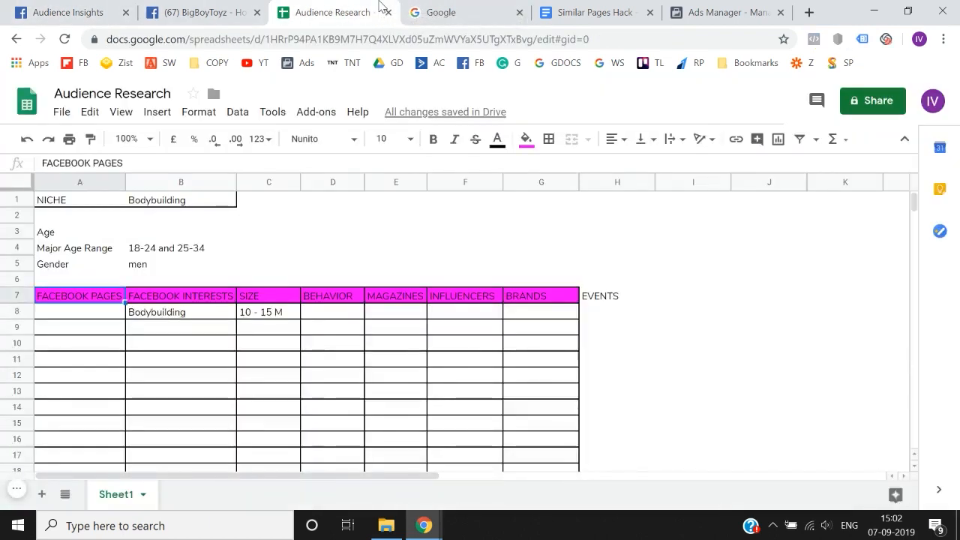
{"action": "key", "text": "Down"}
{"action": "key", "text": "Right"}
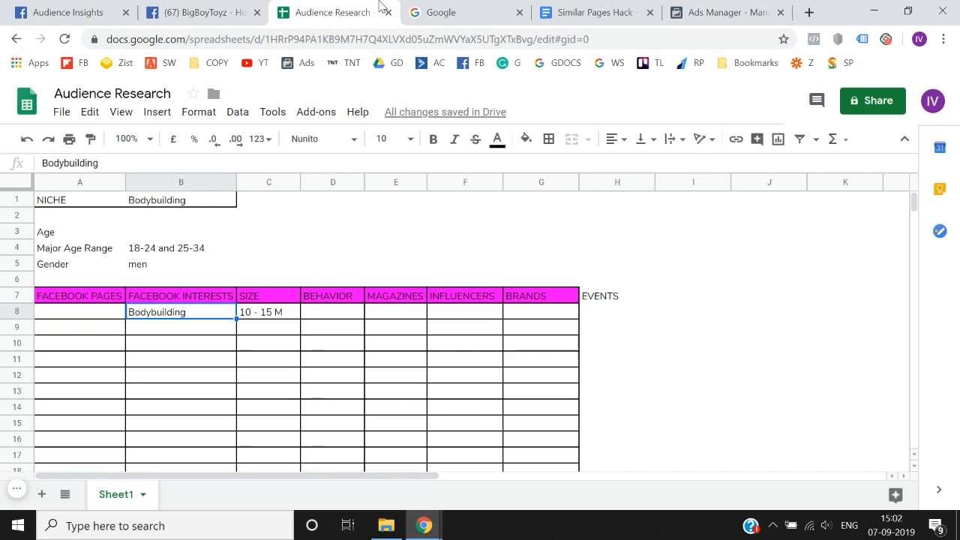
{"action": "key", "text": "Right"}
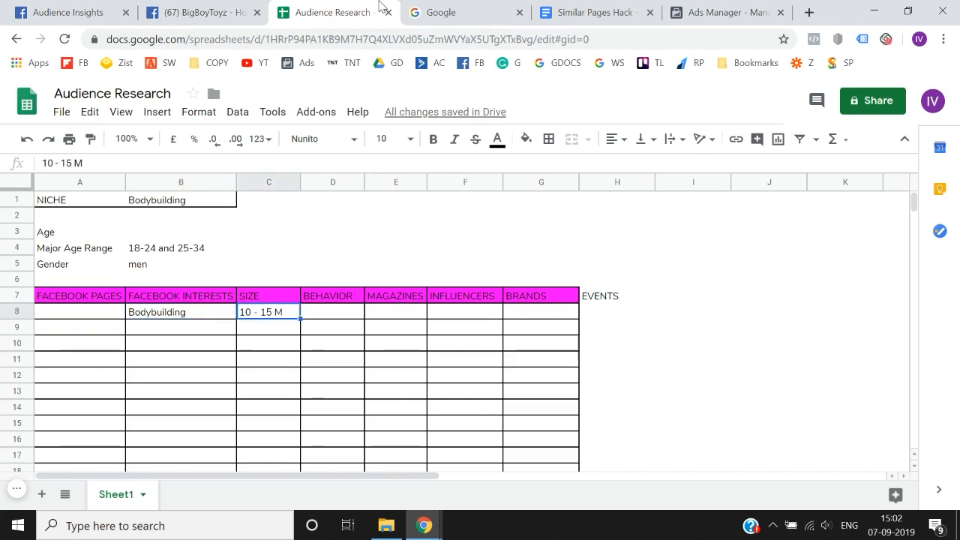
{"action": "key", "text": "Left"}
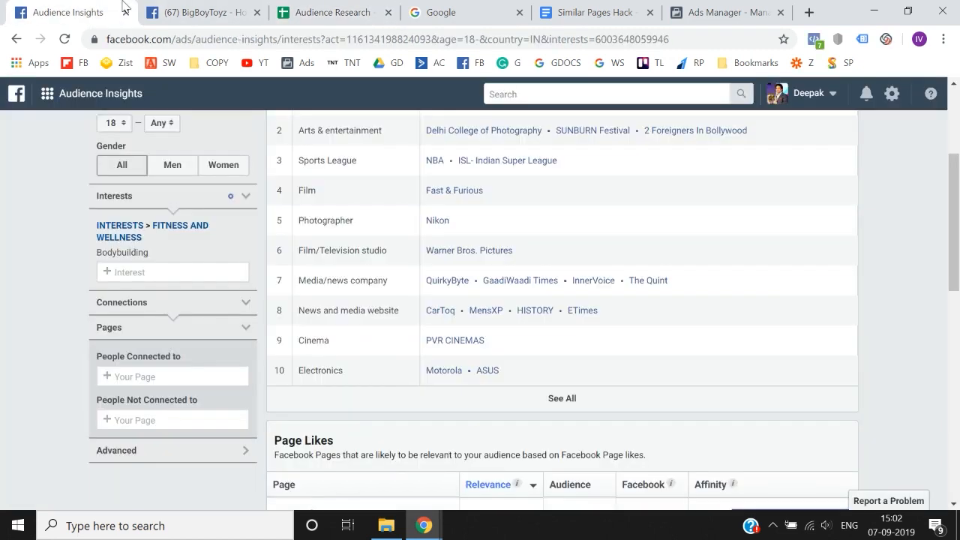
Review the Size, Behavior and Magazines column headings in the Audience Research spreadsheet
{"action": "left_click", "coordinate": [75, 12]}
{"action": "left_click", "coordinate": [367, 7]}
{"action": "key", "text": "Right"}
{"action": "key", "text": "Up"}
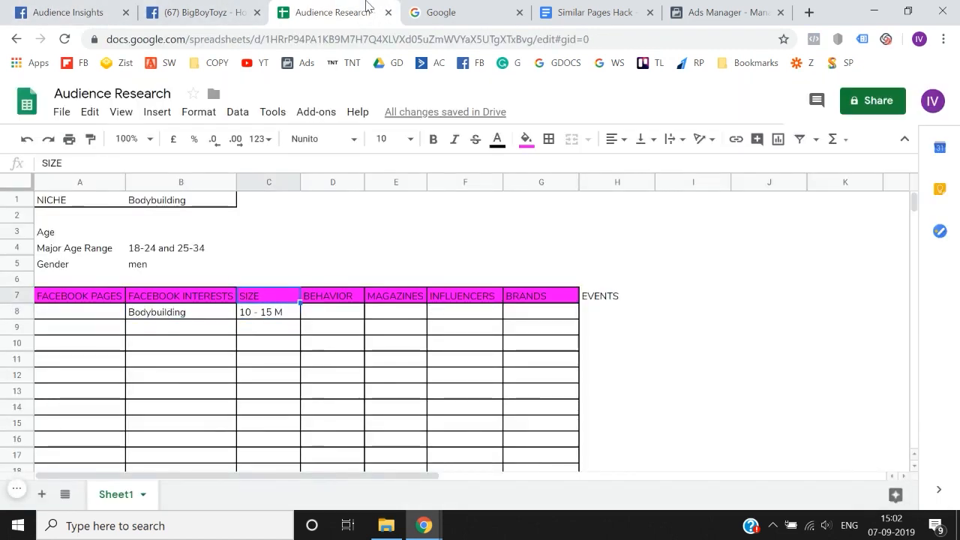
{"action": "key", "text": "Right"}
{"action": "key", "text": "Left"}
{"action": "key", "text": "Down"}
{"action": "key", "text": "Up"}
{"action": "key", "text": "Right"}
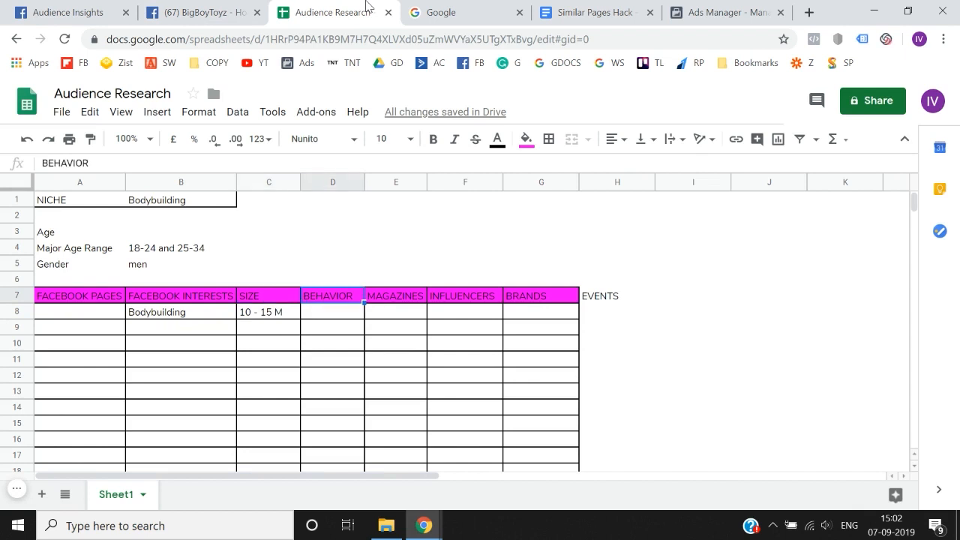
{"action": "key", "text": "Down"}
{"action": "key", "text": "Right"}
{"action": "key", "text": "Up"}
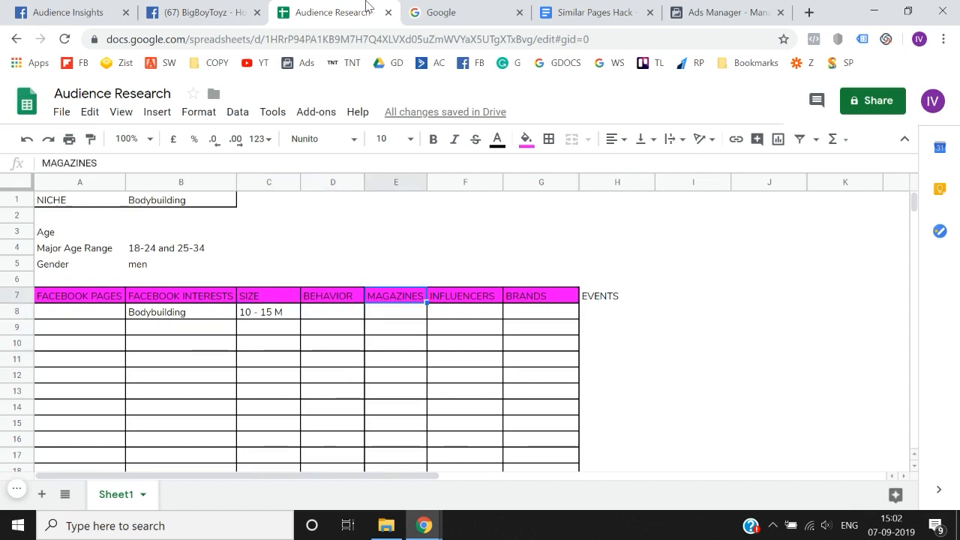
{"action": "key", "text": "Left"}
{"action": "key", "text": "Right"}
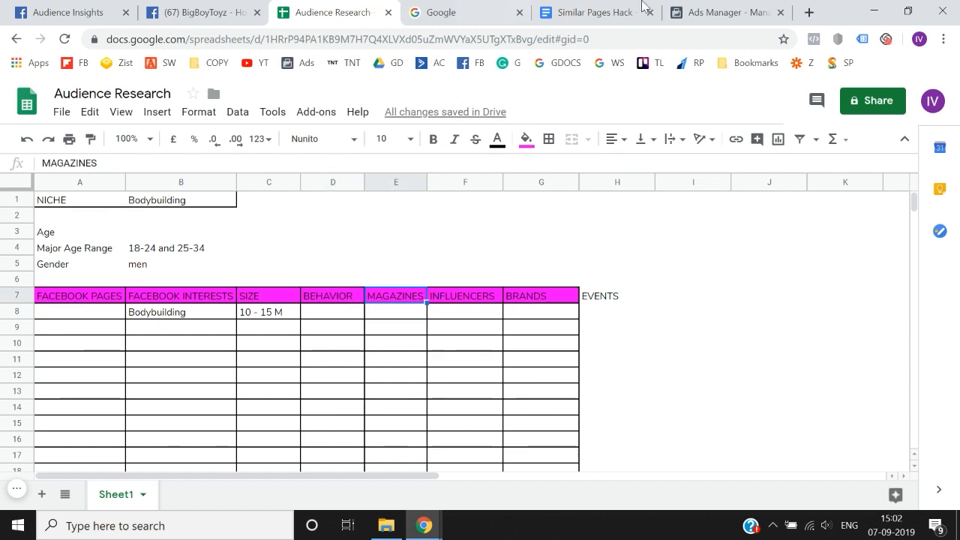
Search Google for "bodybuilding magazines" in a new tab
{"action": "left_click", "coordinate": [808, 12]}
{"action": "type", "text": "bodyb"}
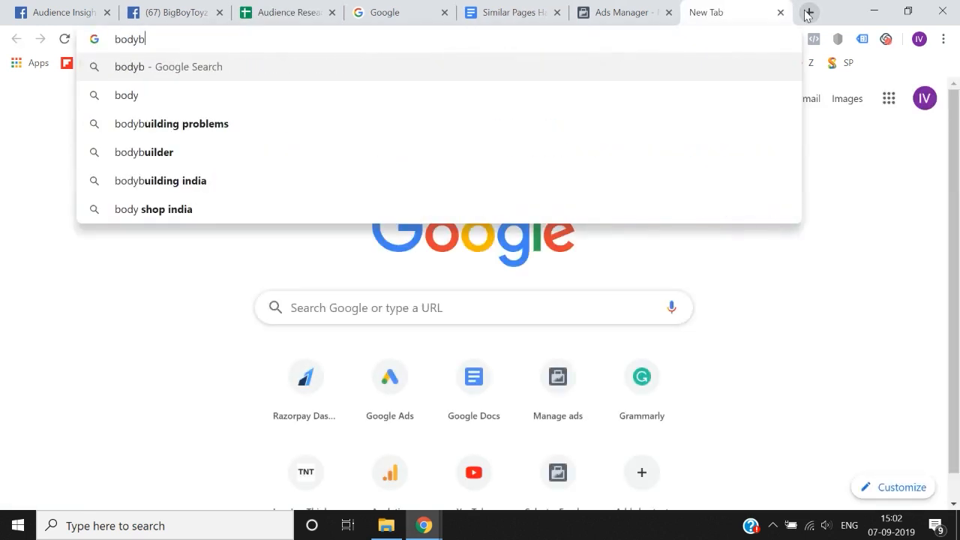
{"action": "type", "text": "uilding magazin"}
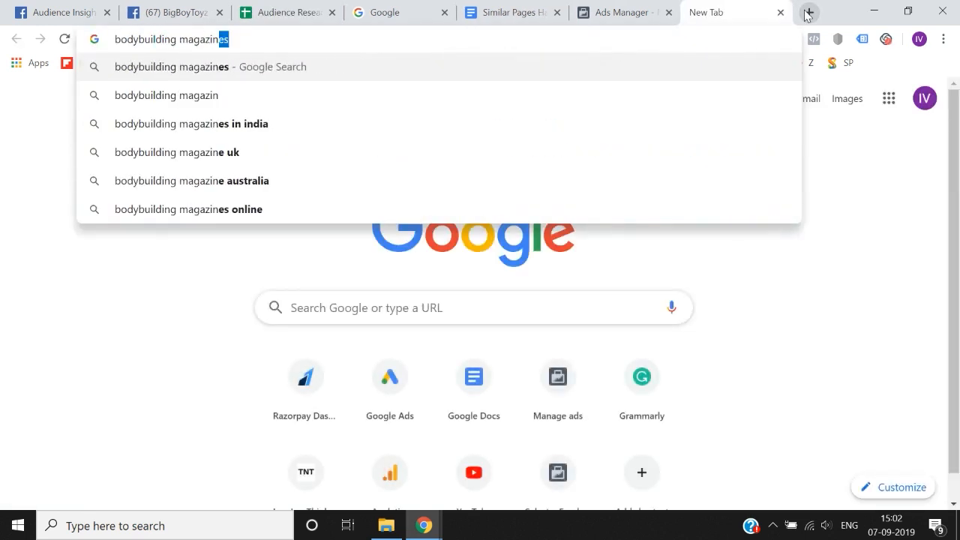
{"action": "key", "text": "Return"}
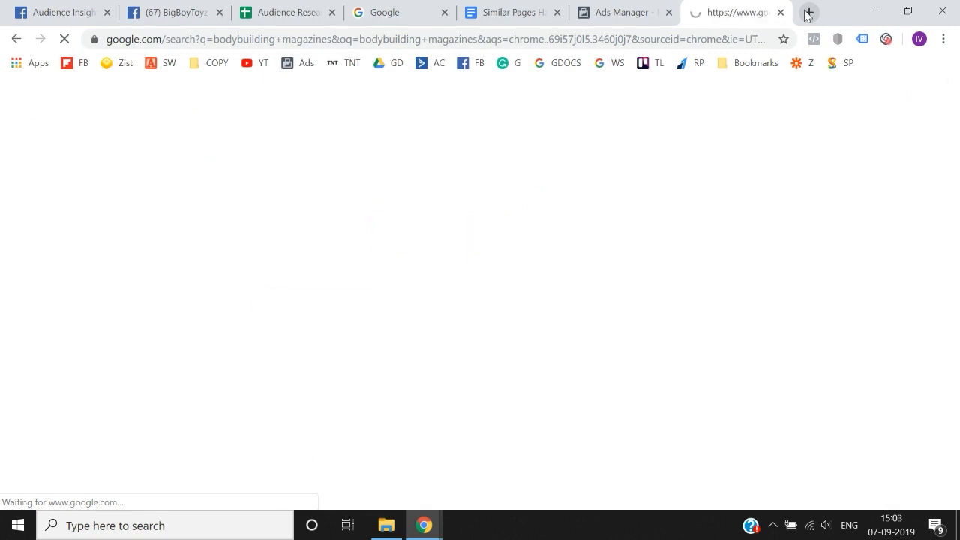
Check the Magazines column in the spreadsheet, then return to the search results and browse the list of bodybuilding magazines
{"action": "left_click", "coordinate": [307, 9]}
{"action": "key", "text": "Right"}
{"action": "key", "text": "Left"}
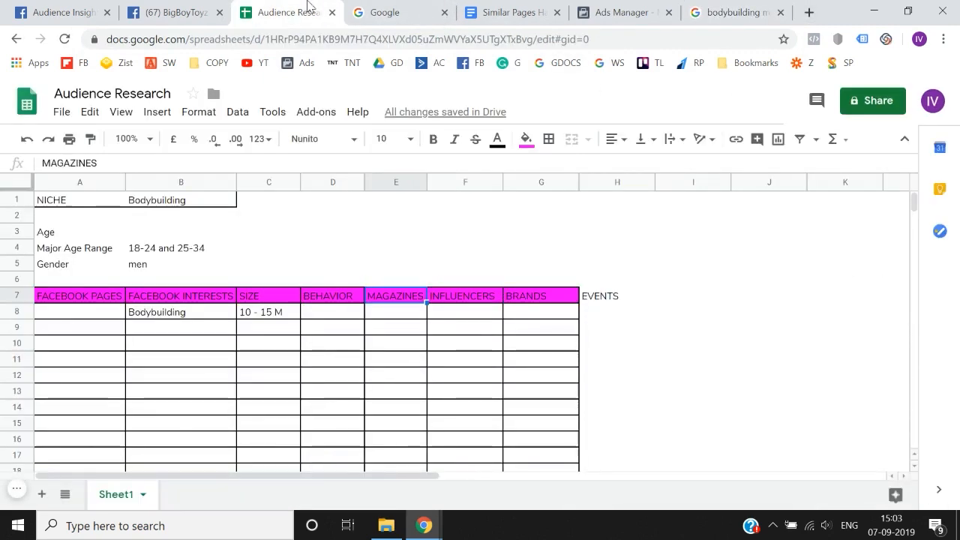
{"action": "left_click", "coordinate": [731, 12]}
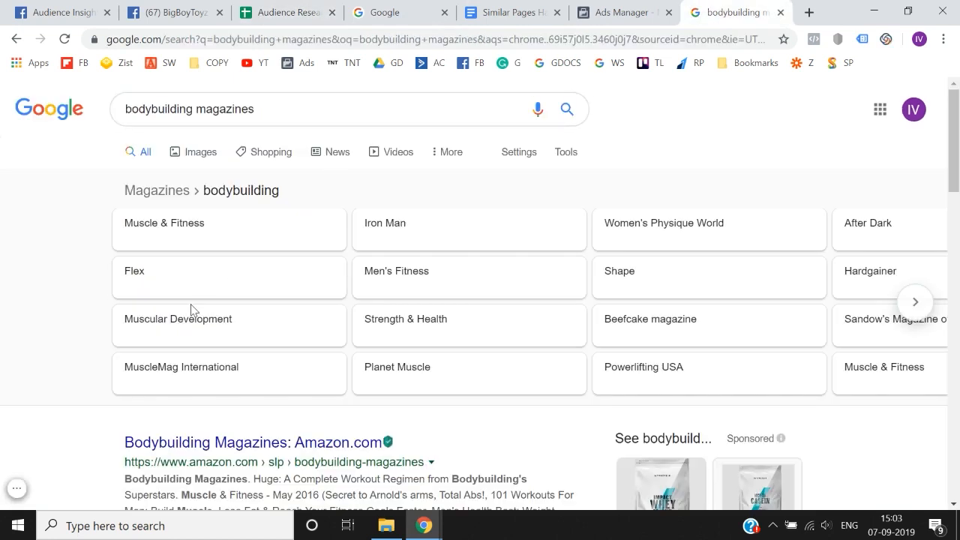
{"action": "scroll", "coordinate": [35, 321], "scroll_direction": "down", "scroll_amount": 3}
{"action": "scroll", "coordinate": [36, 322], "scroll_direction": "up", "scroll_amount": 3}
{"action": "left_click", "coordinate": [916, 302]}
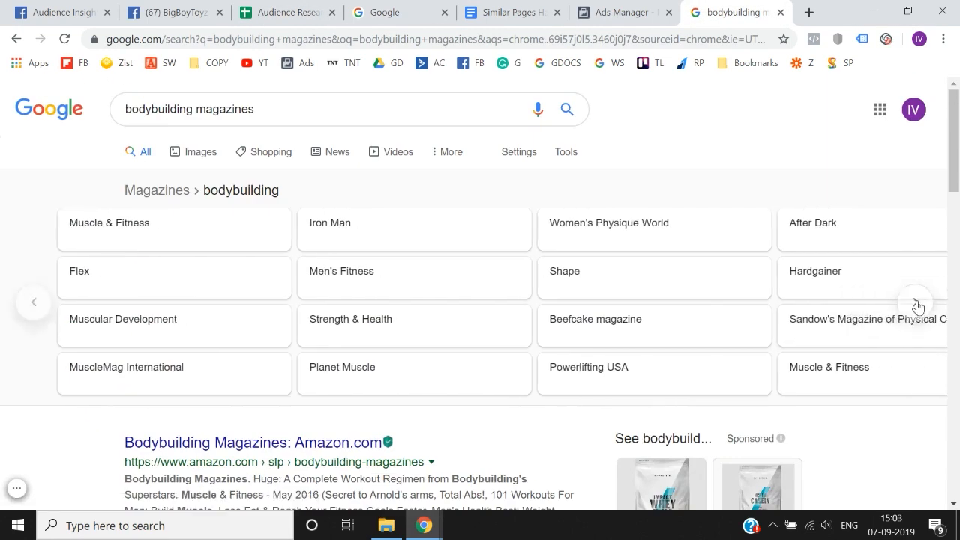
{"action": "left_click", "coordinate": [31, 302]}
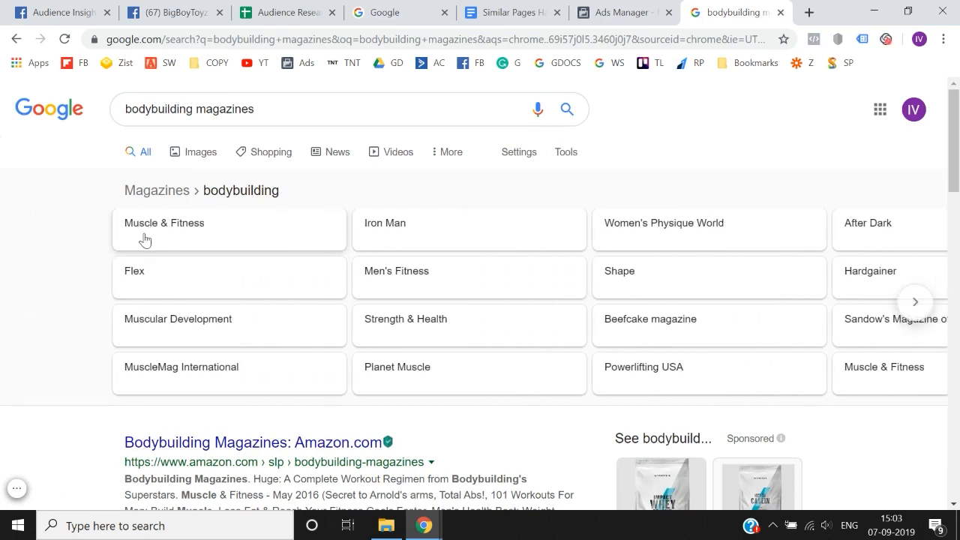
Open the Muscle & Fitness entry in the magazine results and copy its name from the category path
{"action": "left_click_drag", "start_coordinate": [215, 234], "coordinate": [277, 254]}
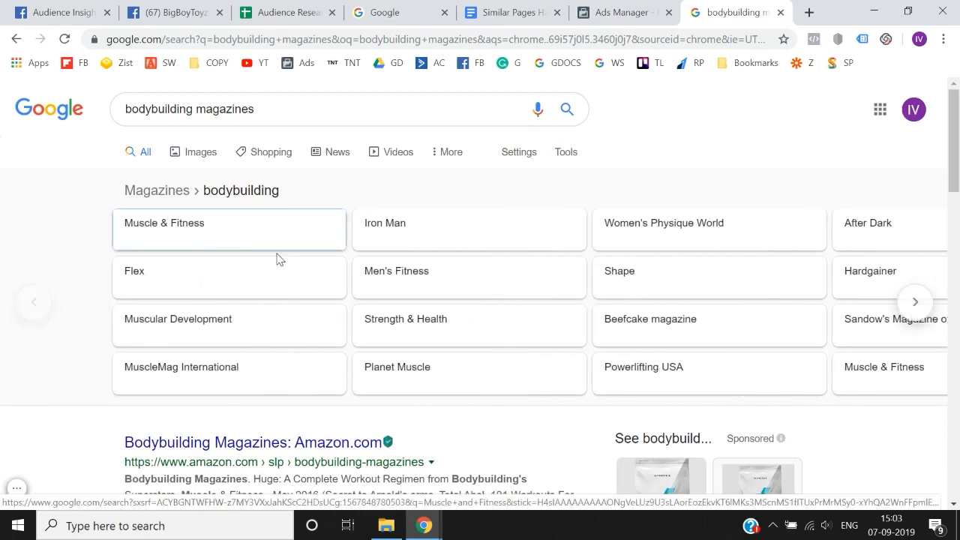
{"action": "left_click", "coordinate": [202, 238]}
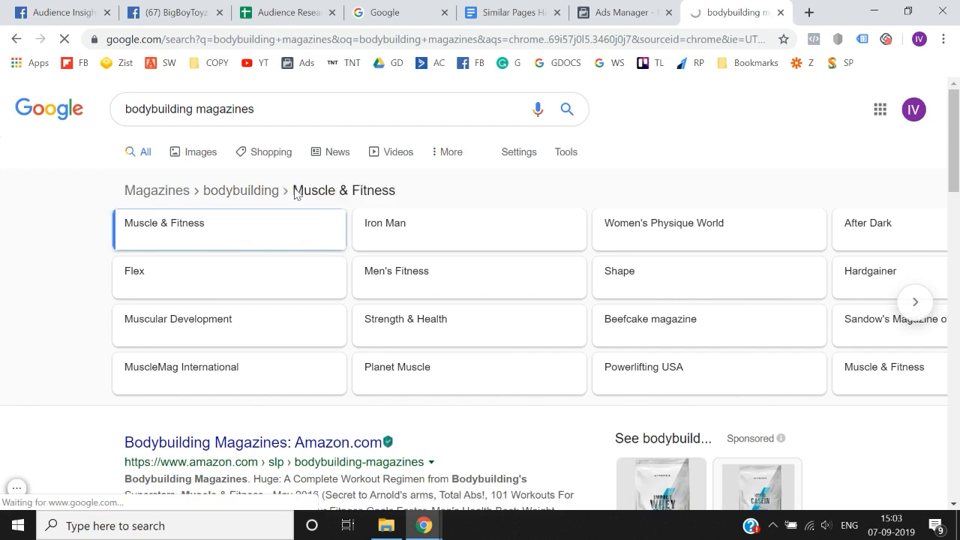
{"action": "left_click", "coordinate": [296, 191]}
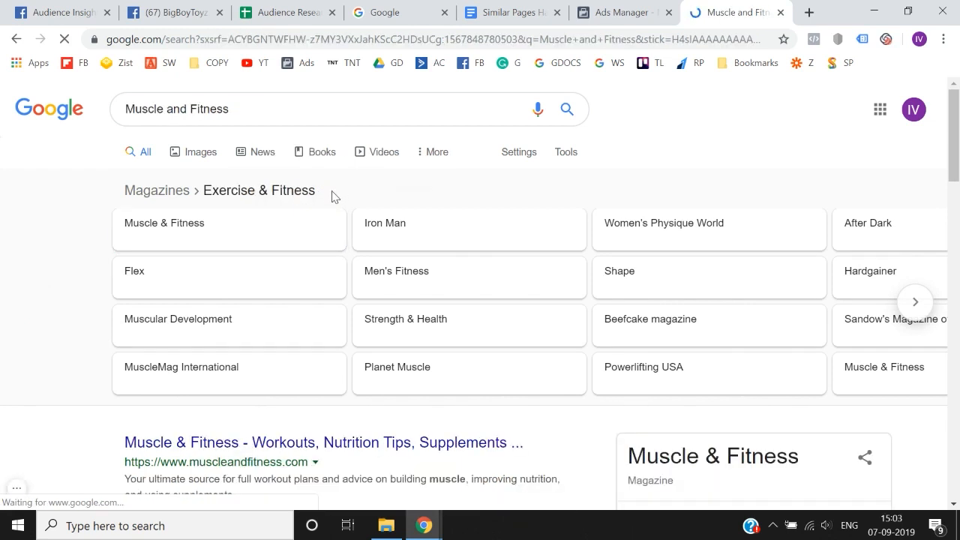
{"action": "left_click", "coordinate": [147, 247]}
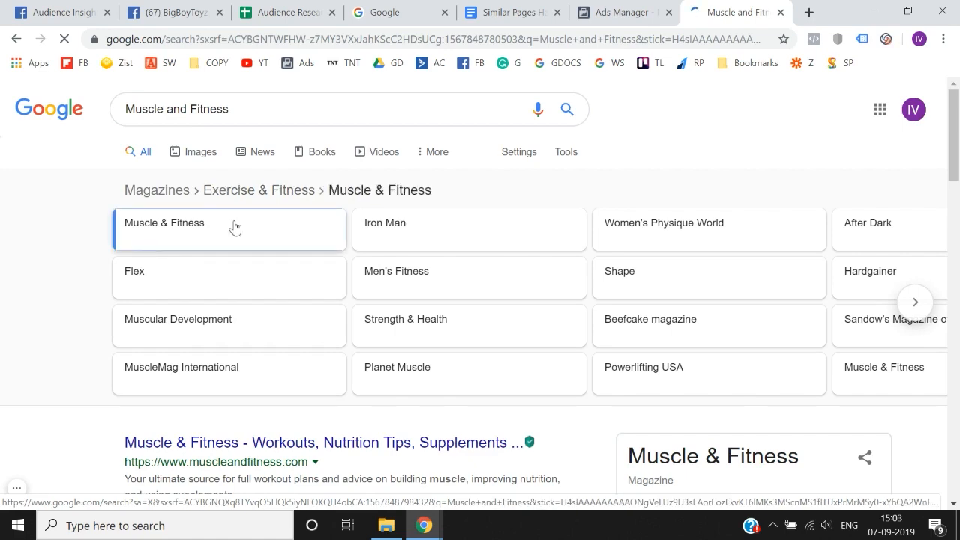
{"action": "left_click_drag", "start_coordinate": [432, 197], "coordinate": [324, 197]}
{"action": "key", "text": "ctrl+c"}
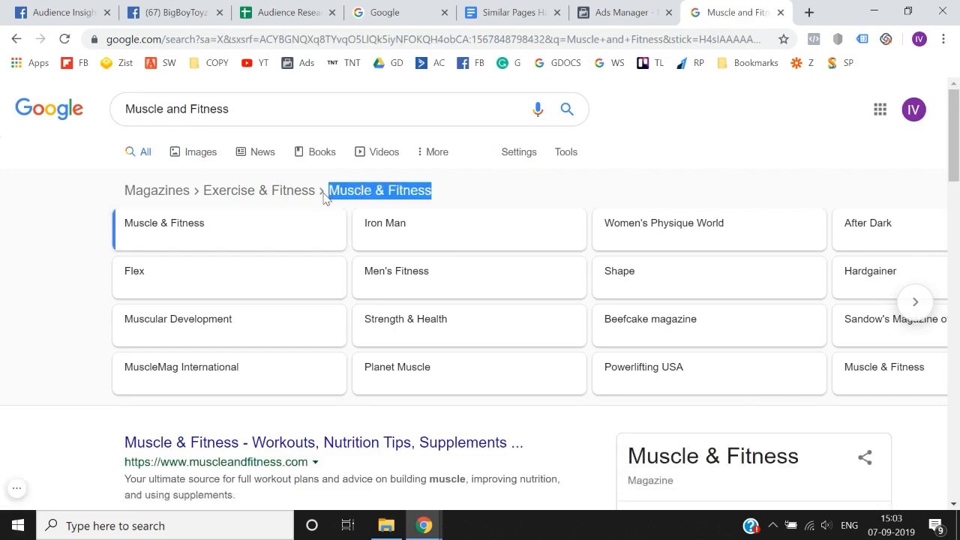
In Audience Insights, replace the Bodybuilding interest with the copied magazine name, Muscle & Fitness
{"action": "left_click", "coordinate": [200, 9]}
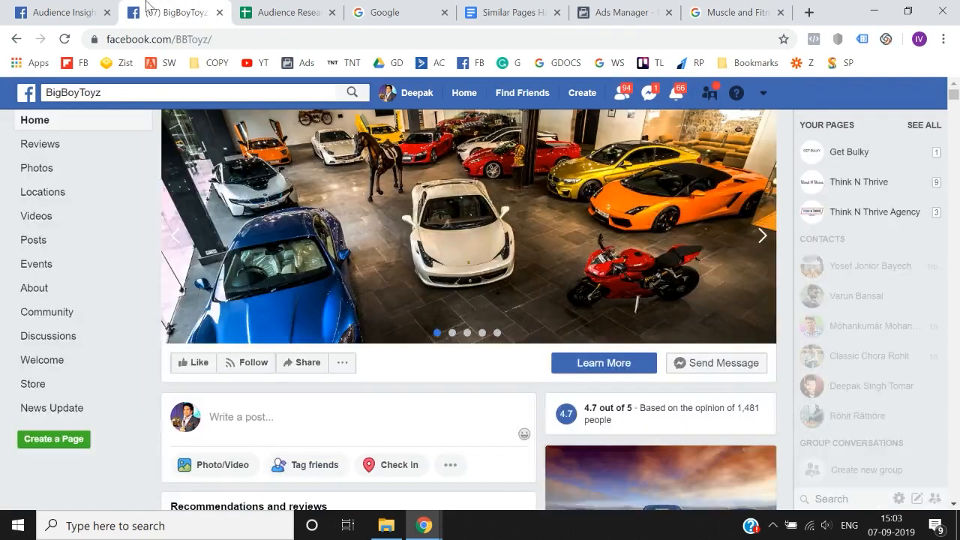
{"action": "left_click", "coordinate": [83, 8]}
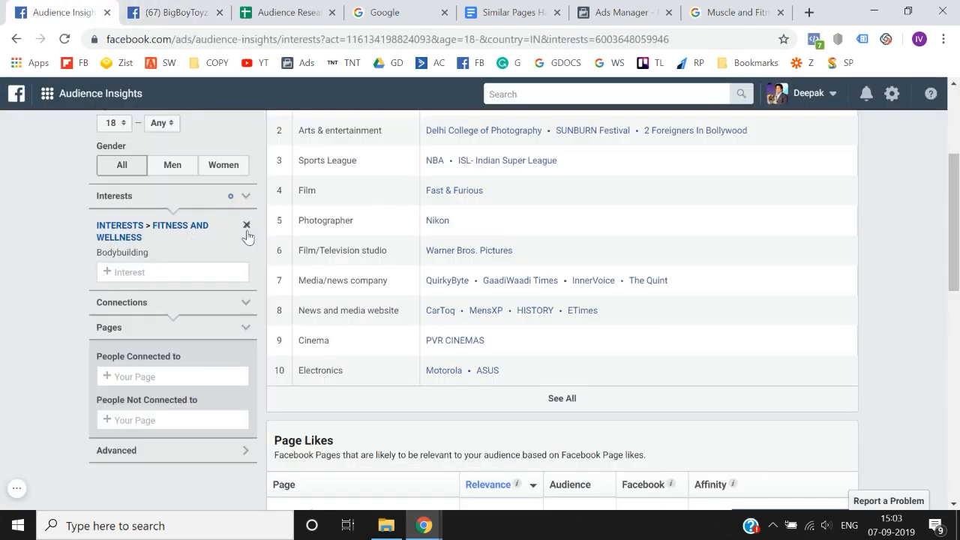
{"action": "left_click", "coordinate": [247, 224]}
{"action": "left_click", "coordinate": [187, 229]}
{"action": "key", "text": "ctrl+v"}
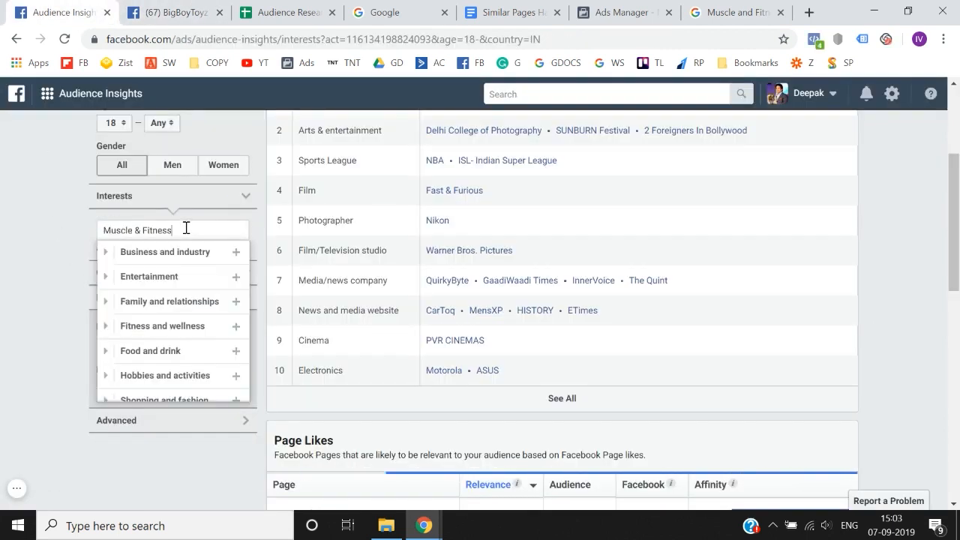
{"action": "left_click", "coordinate": [167, 254]}
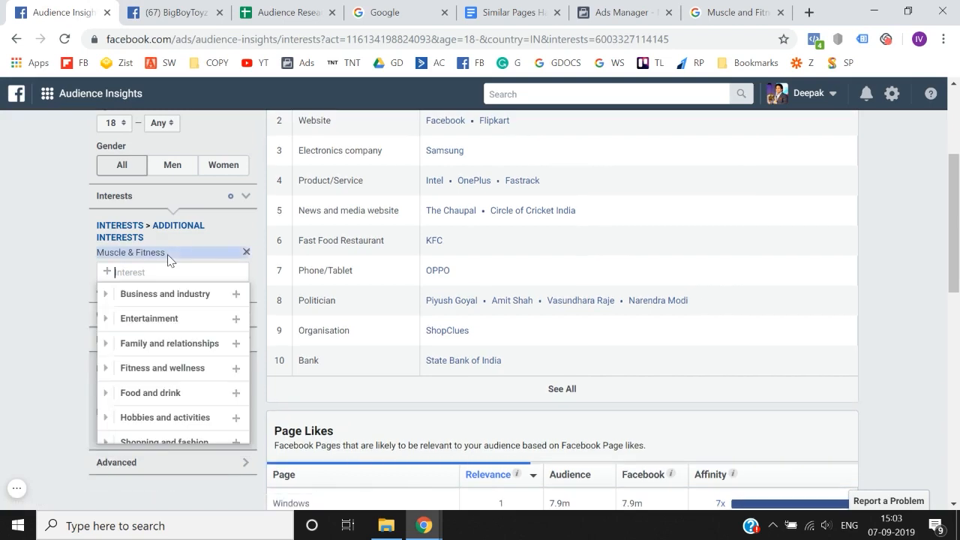
{"action": "left_click", "coordinate": [26, 298]}
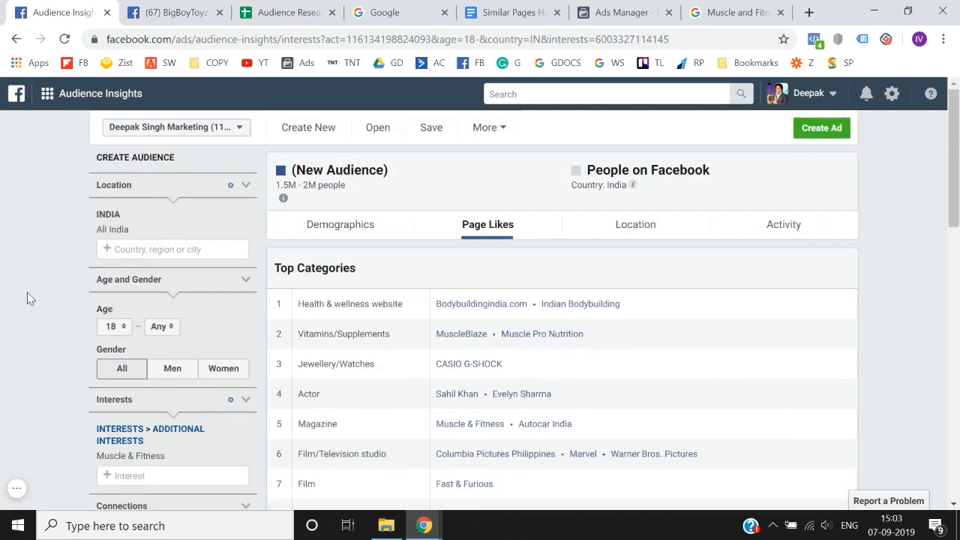
Review the audience size and Top Categories for the Muscle & Fitness interest
{"action": "scroll", "coordinate": [27, 298], "scroll_direction": "down", "scroll_amount": 2}
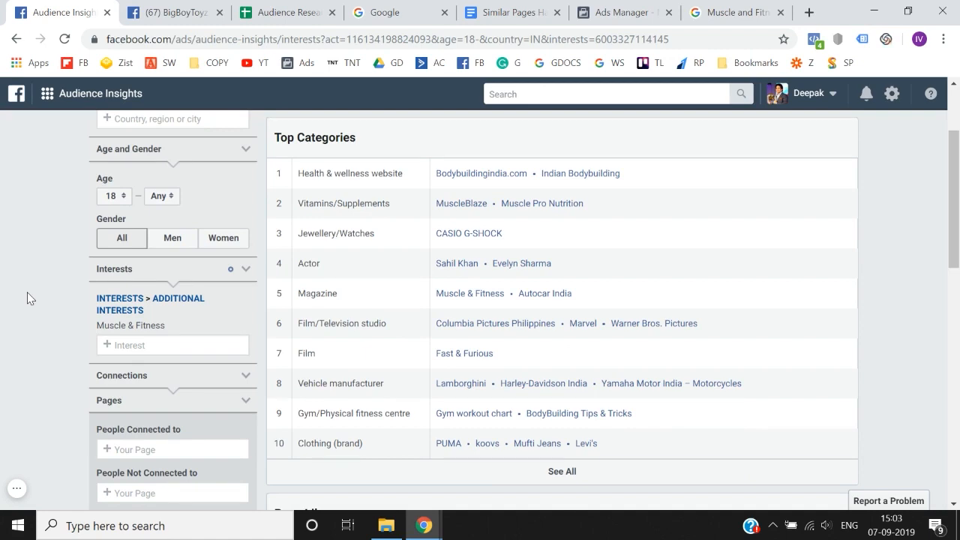
{"action": "scroll", "coordinate": [27, 298], "scroll_direction": "up", "scroll_amount": 2}
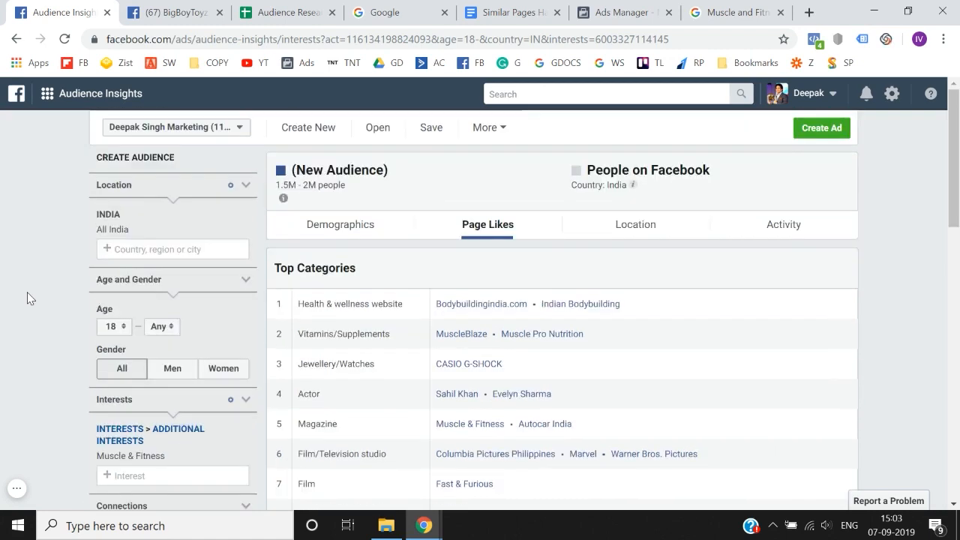
{"action": "scroll", "coordinate": [27, 298], "scroll_direction": "down", "scroll_amount": 1}
Copy the Muscle & Fitness interest name into the first cell under Magazines in the Audience Research spreadsheet, removing the extra pasted text
{"action": "left_click_drag", "start_coordinate": [97, 353], "coordinate": [166, 364]}
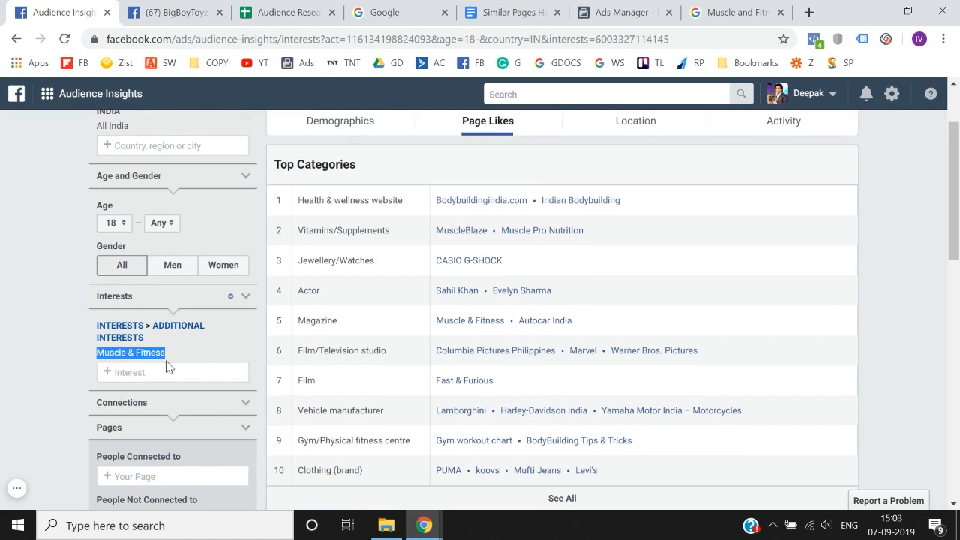
{"action": "left_click", "coordinate": [243, 6]}
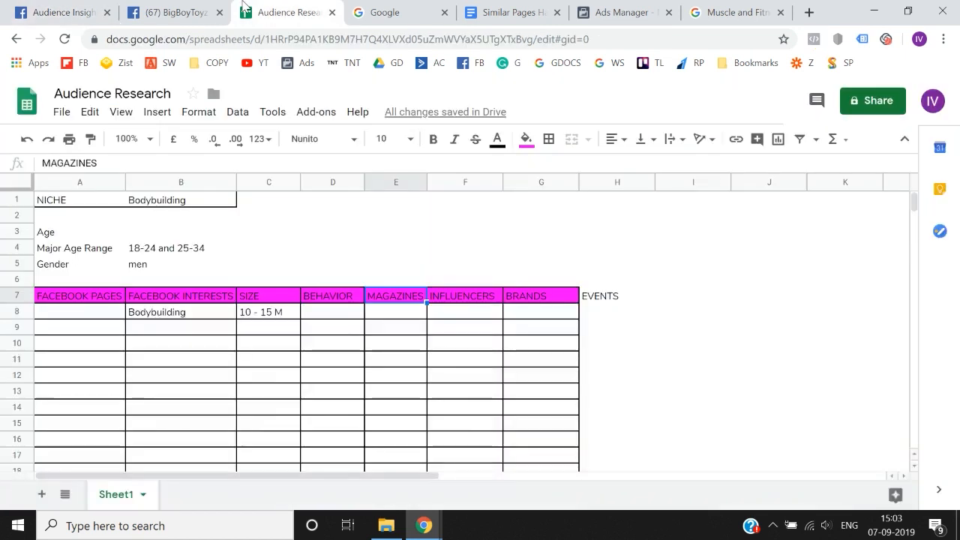
{"action": "key", "text": "Return"}
{"action": "type", "text": "Muscle & Fitness Close"}
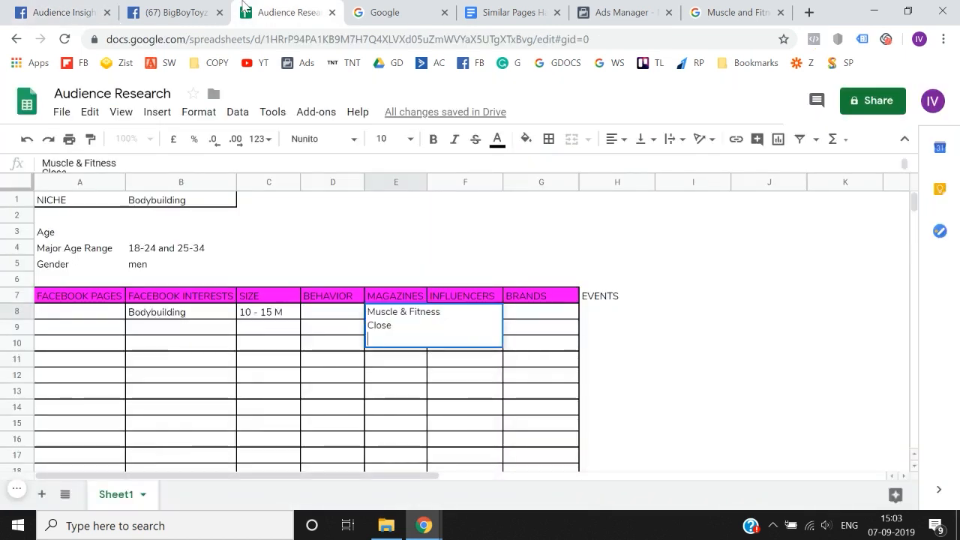
{"action": "key", "text": "BackSpace"}
{"action": "key", "text": "BackSpace"}
{"action": "key", "text": "BackSpace"}
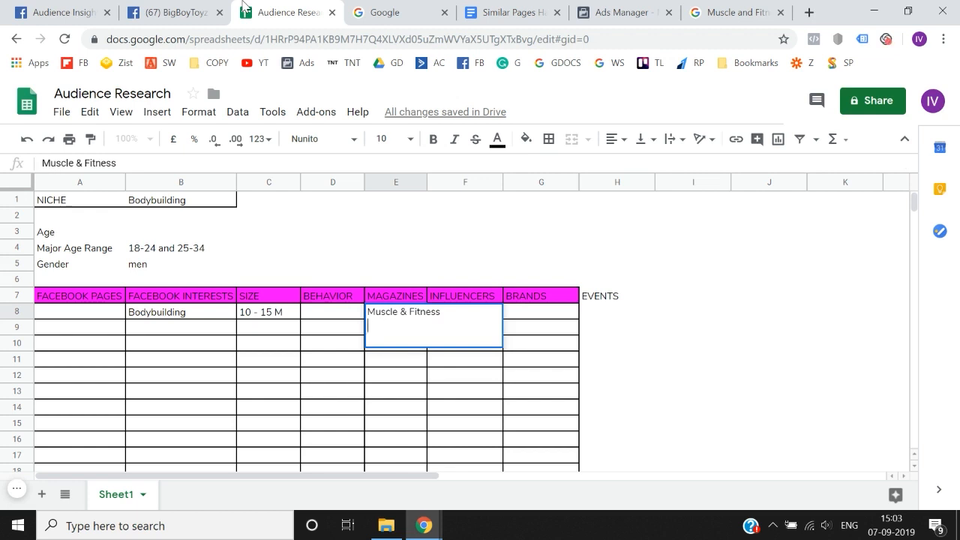
{"action": "key", "text": "Return"}
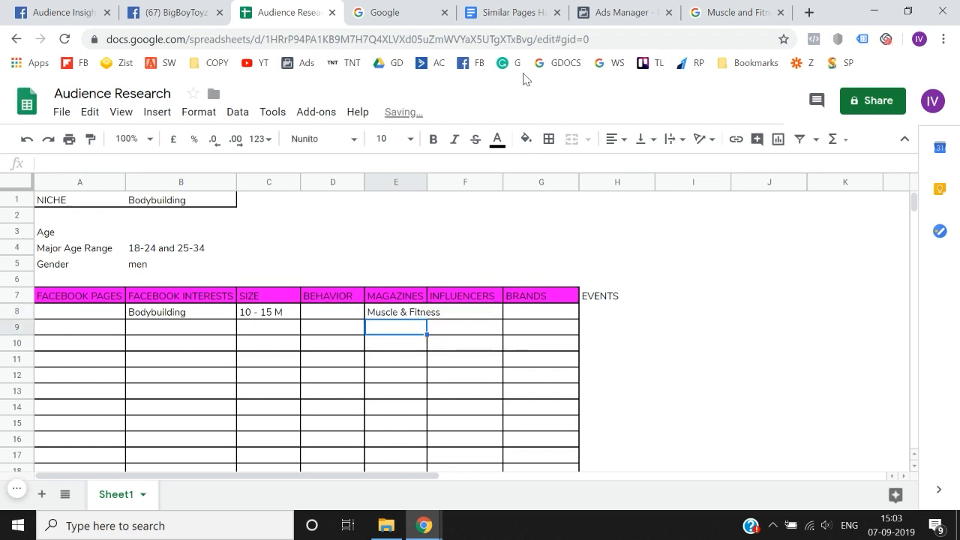
Insert a new blank column between Magazines and Influencers in the Audience Research spreadsheet
{"action": "left_click", "coordinate": [455, 185]}
{"action": "right_click", "coordinate": [456, 186]}
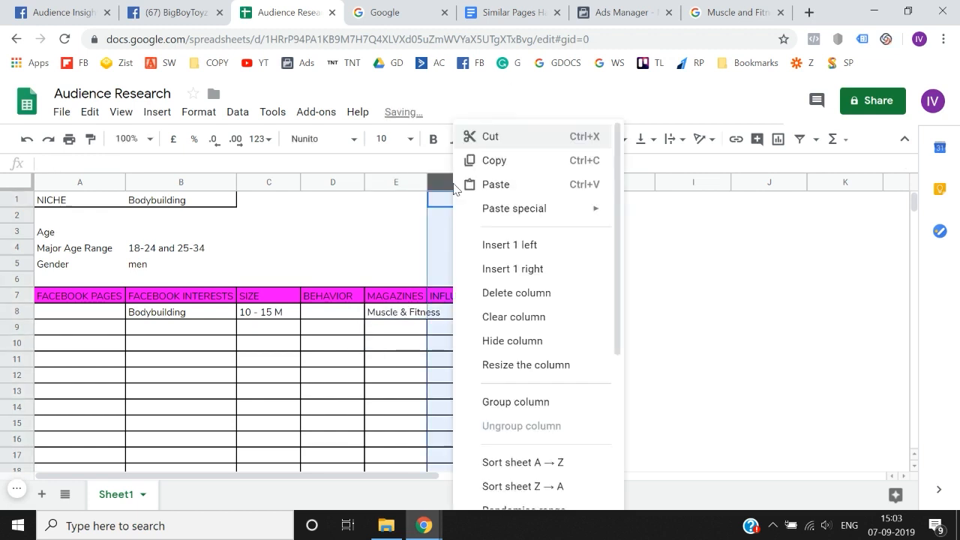
{"action": "left_click", "coordinate": [500, 251]}
Copy the SIZE header from the Facebook Interests section into the blank header cell beside MAGAZINES
{"action": "key", "text": "Left"}
{"action": "key", "text": "Left"}
{"action": "key", "text": "Down"}
{"action": "key", "text": "Down"}
{"action": "key", "text": "Down"}
{"action": "key", "text": "Down"}
{"action": "key", "text": "Down"}
{"action": "key", "text": "Left"}
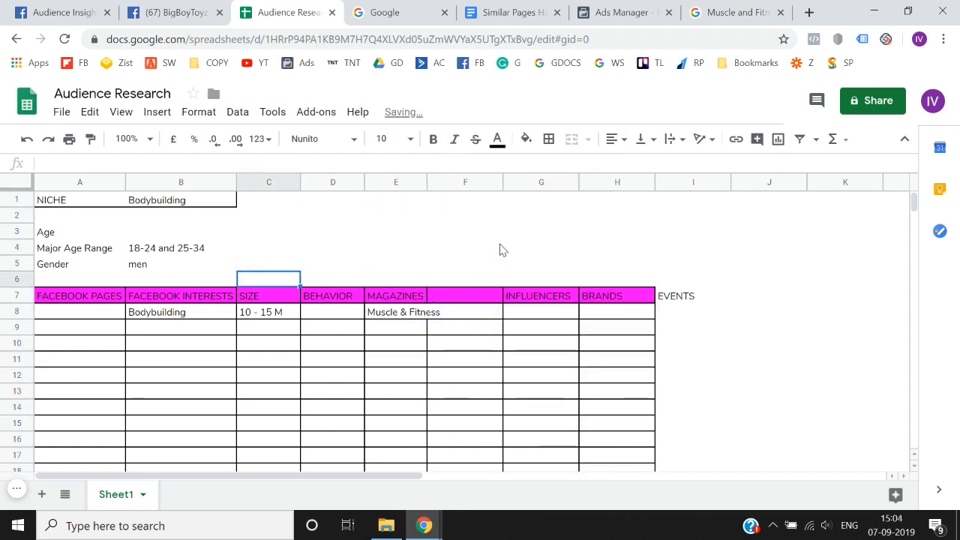
{"action": "key", "text": "Down"}
{"action": "key", "text": "ctrl+c"}
{"action": "key", "text": "Right"}
{"action": "key", "text": "Right"}
{"action": "key", "text": "Right"}
{"action": "key", "text": "ctrl+v"}
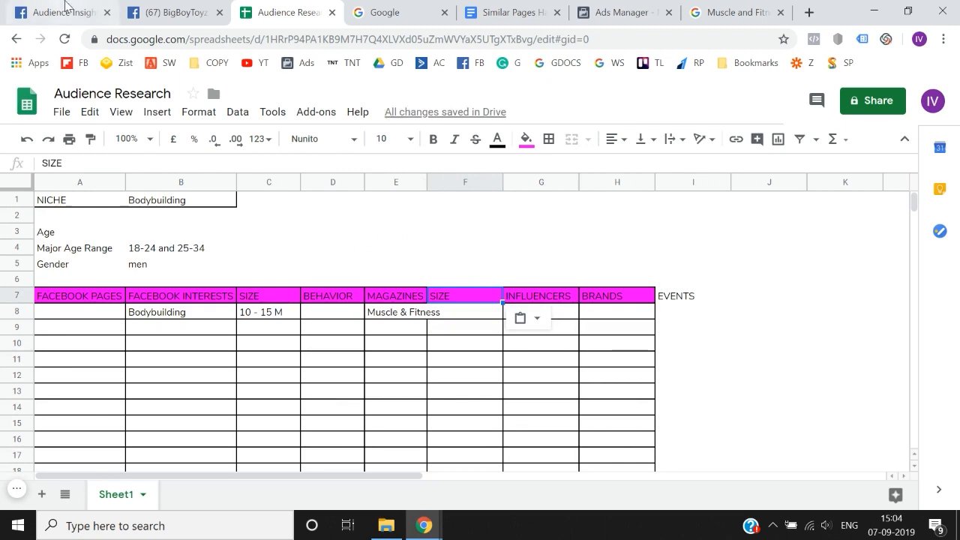
Check the Muscle & Fitness audience size in Audience Insights and record 1.5 - 2m in its Size cell in the spreadsheet
{"action": "left_click", "coordinate": [66, 8]}
{"action": "scroll", "coordinate": [52, 255], "scroll_direction": "up", "scroll_amount": 1}
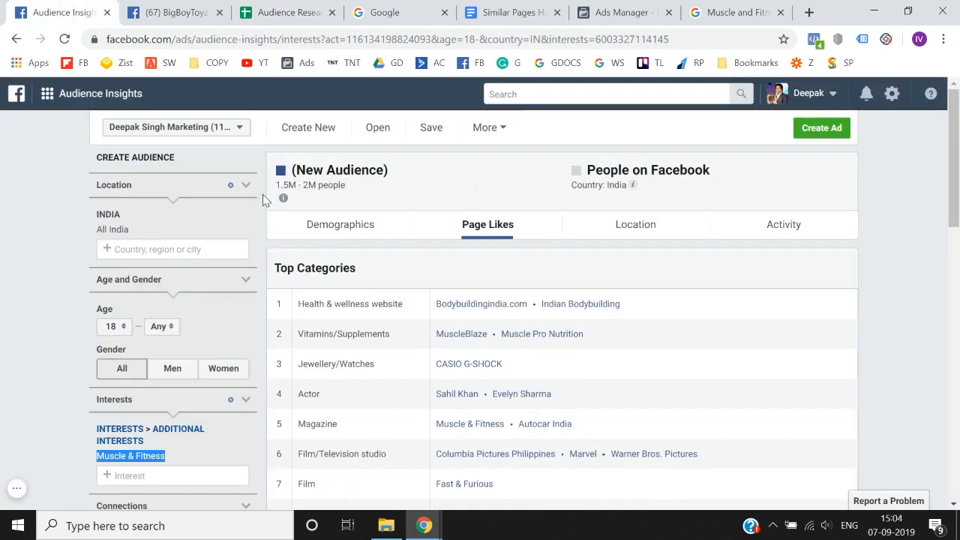
{"action": "left_click", "coordinate": [516, 10]}
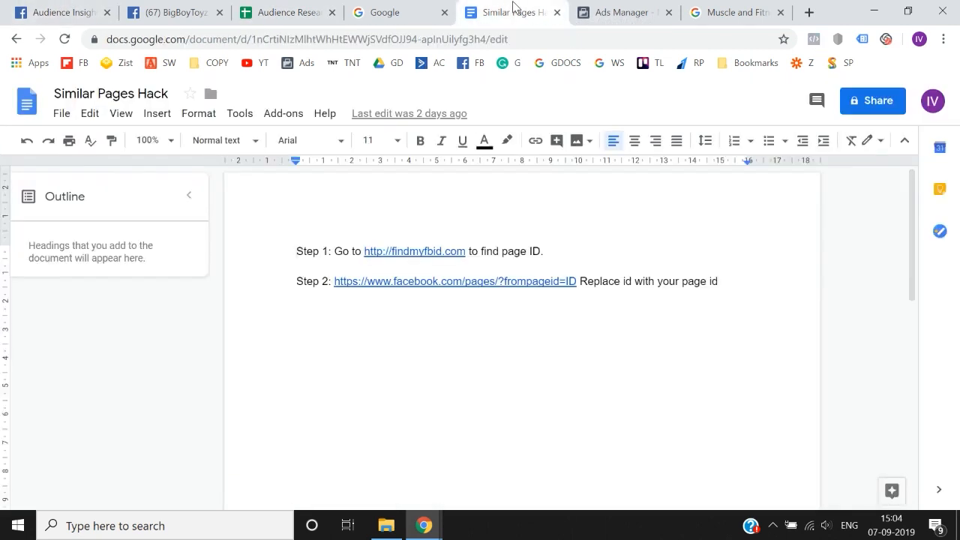
{"action": "left_click", "coordinate": [311, 5]}
{"action": "type", "text": "1.5"}
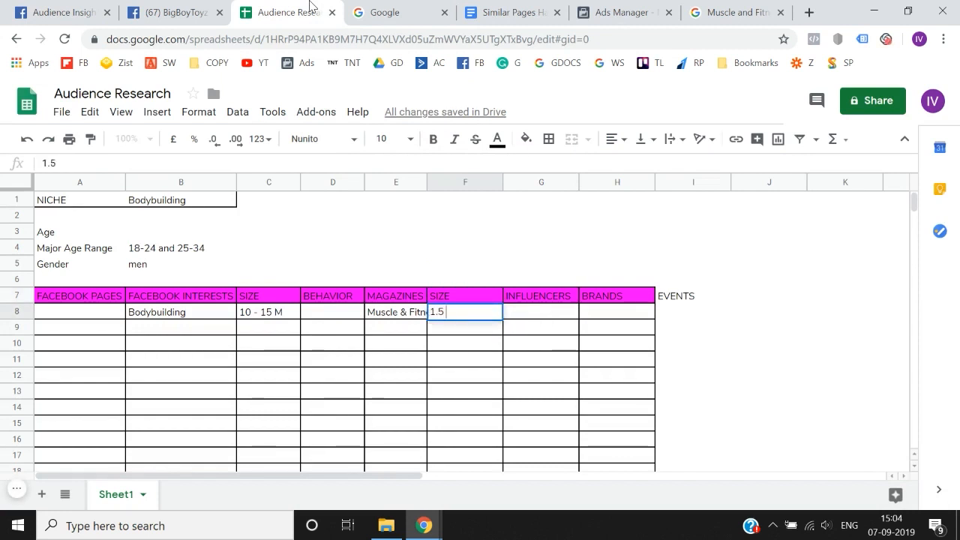
{"action": "type", "text": " - 2,"}
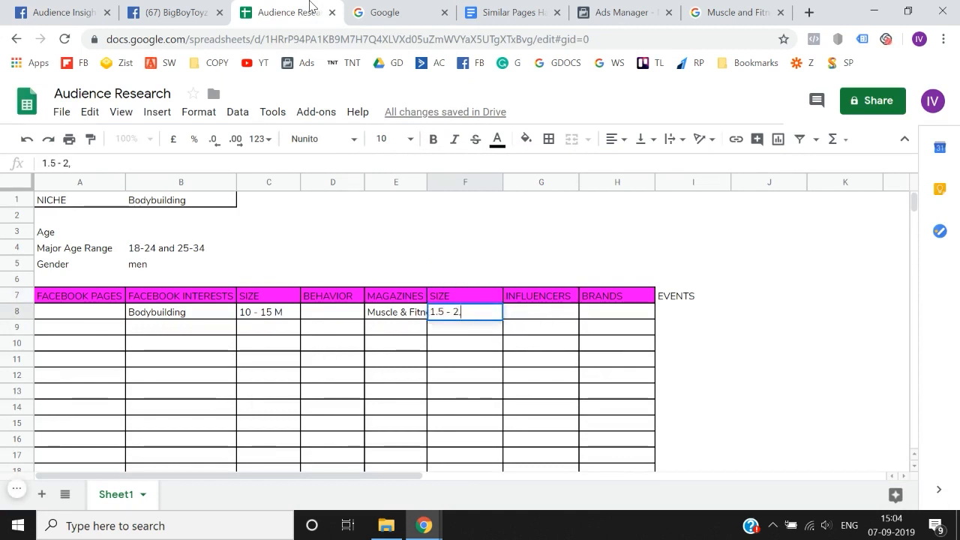
{"action": "key", "text": "BackSpace"}
{"action": "type", "text": "m"}
{"action": "key", "text": "Return"}
{"action": "key", "text": "Up"}
{"action": "key", "text": "Left"}
{"action": "key", "text": "Left"}
{"action": "key", "text": "Left"}
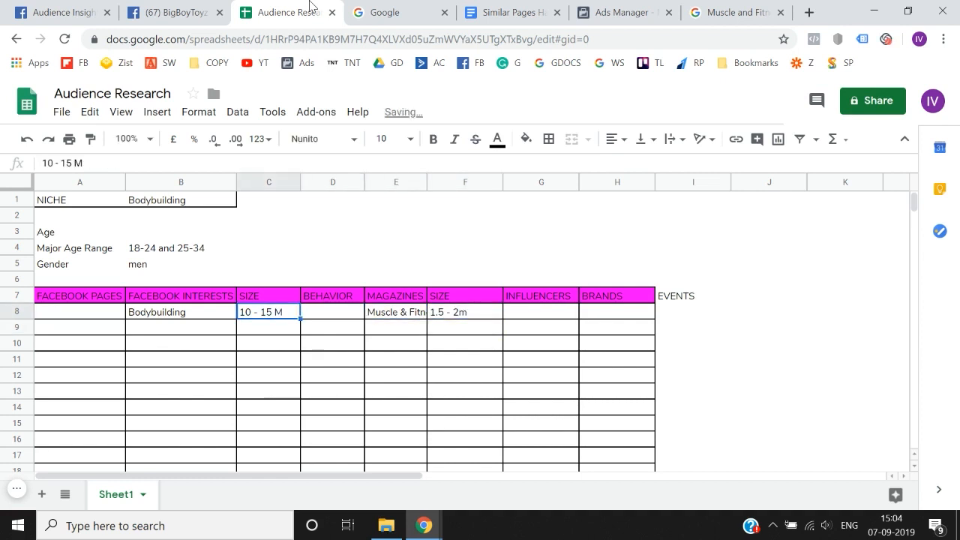
Open the Bodybuildingindia.com page from Top Categories in a new tab and copy its page name
{"action": "left_click", "coordinate": [81, 10]}
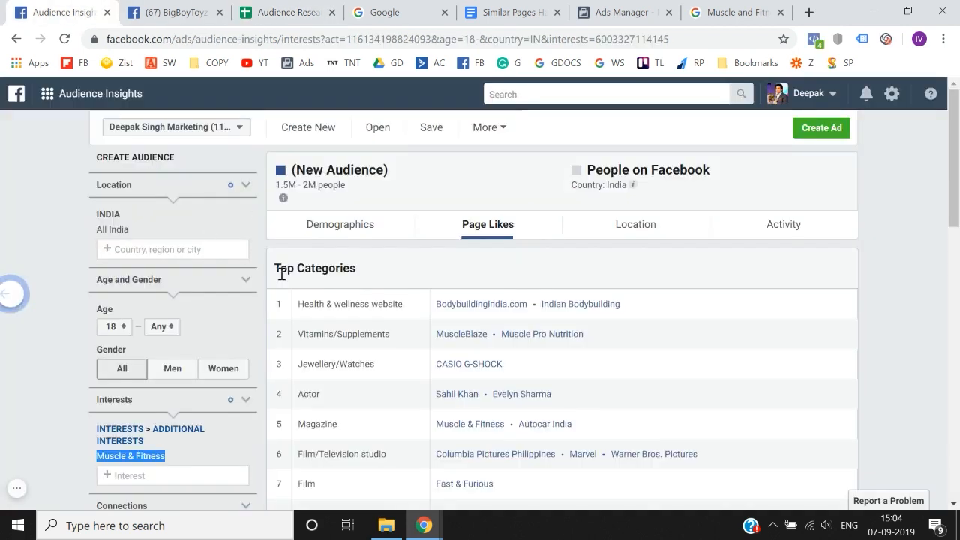
{"action": "scroll", "coordinate": [487, 292], "scroll_direction": "down", "scroll_amount": 1}
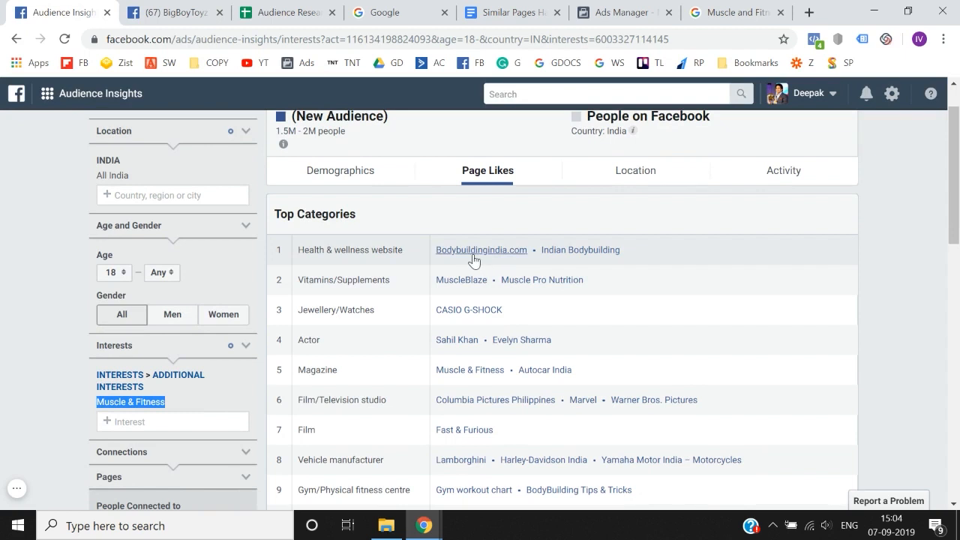
{"action": "right_click", "coordinate": [478, 256]}
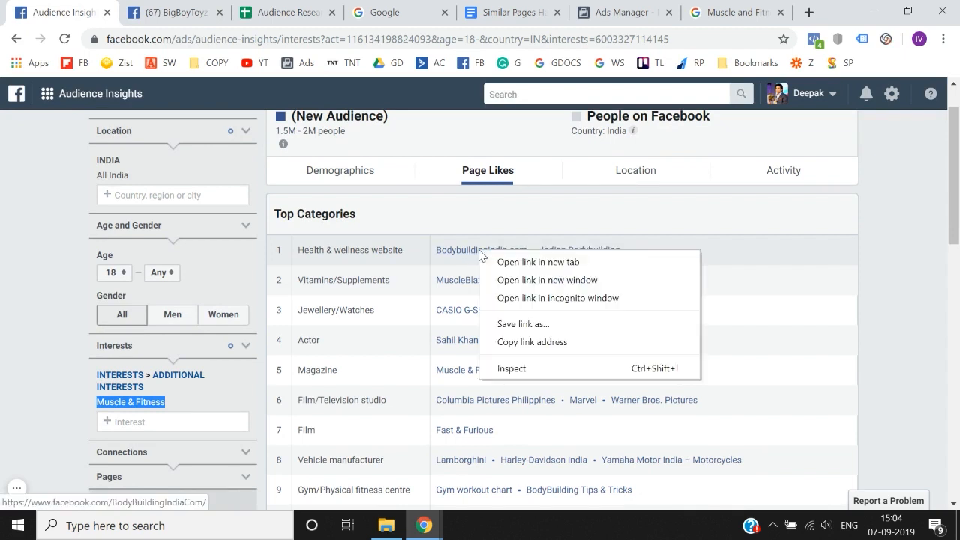
{"action": "left_click", "coordinate": [501, 261]}
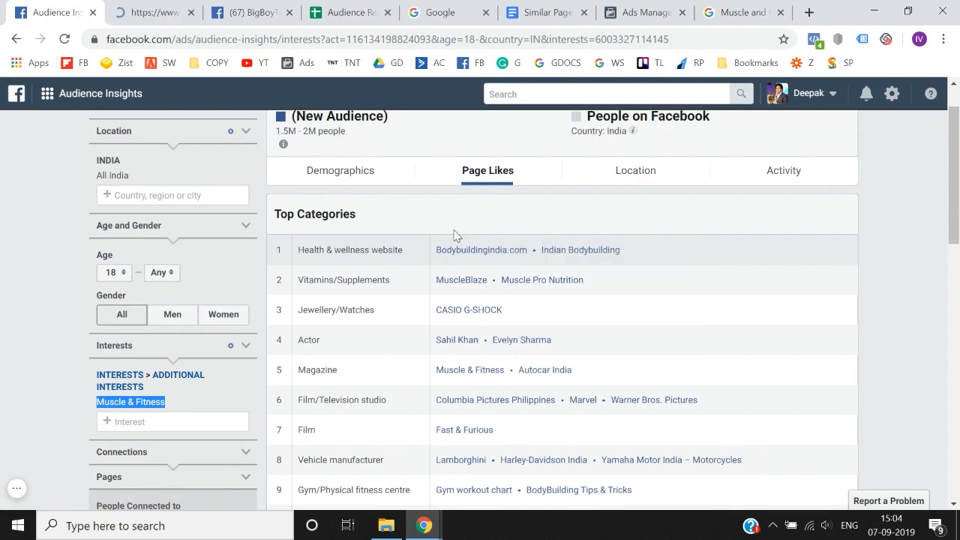
{"action": "left_click", "coordinate": [124, 11]}
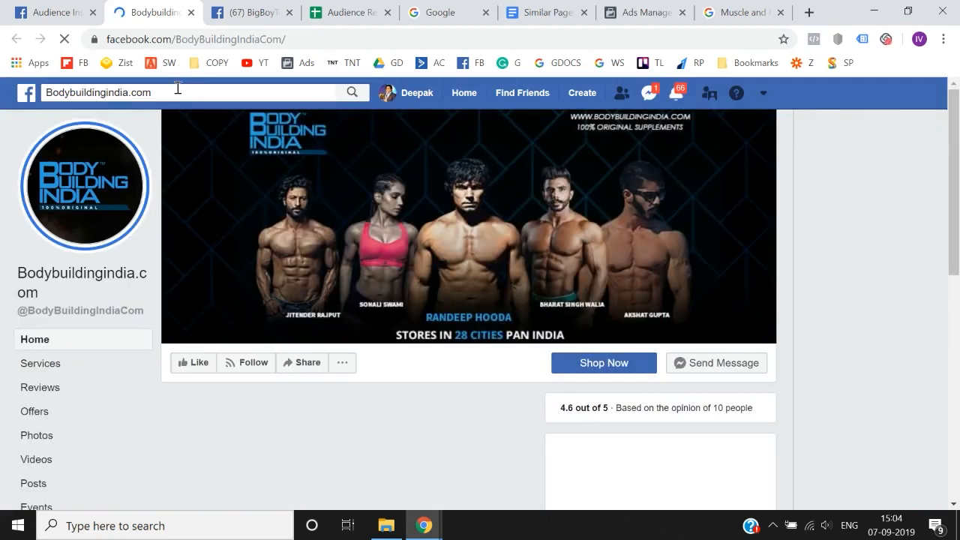
{"action": "left_click", "coordinate": [177, 88]}
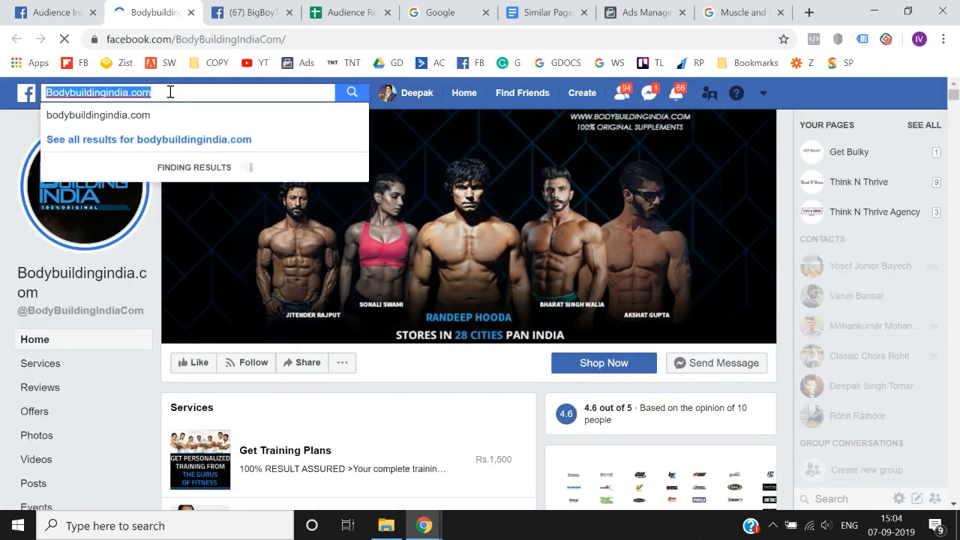
Search the Audience Insights interests for Bodybuildingindia.com, and clear the interest entry
{"action": "left_click", "coordinate": [67, 9]}
{"action": "scroll", "coordinate": [30, 368], "scroll_direction": "down", "scroll_amount": 2}
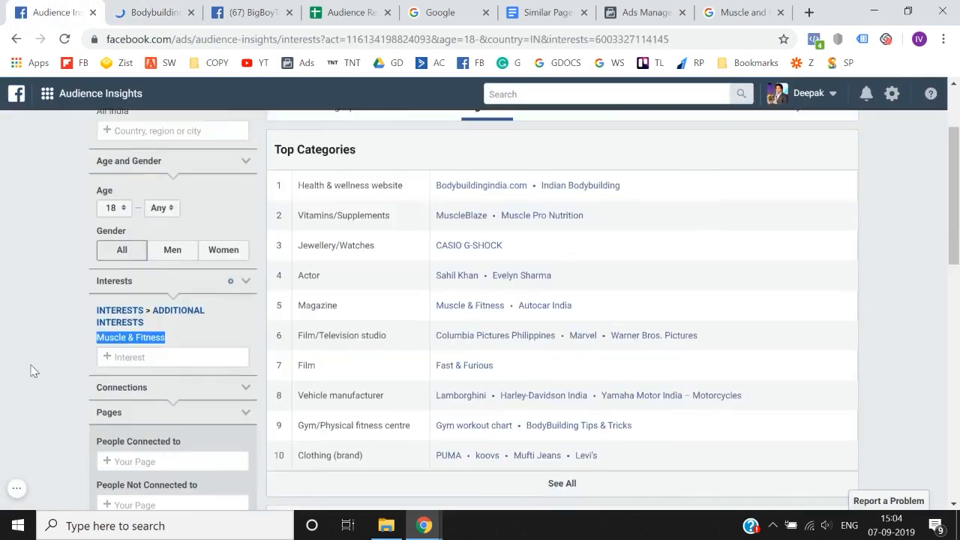
{"action": "left_click", "coordinate": [135, 326]}
{"action": "key", "text": "ctrl+v"}
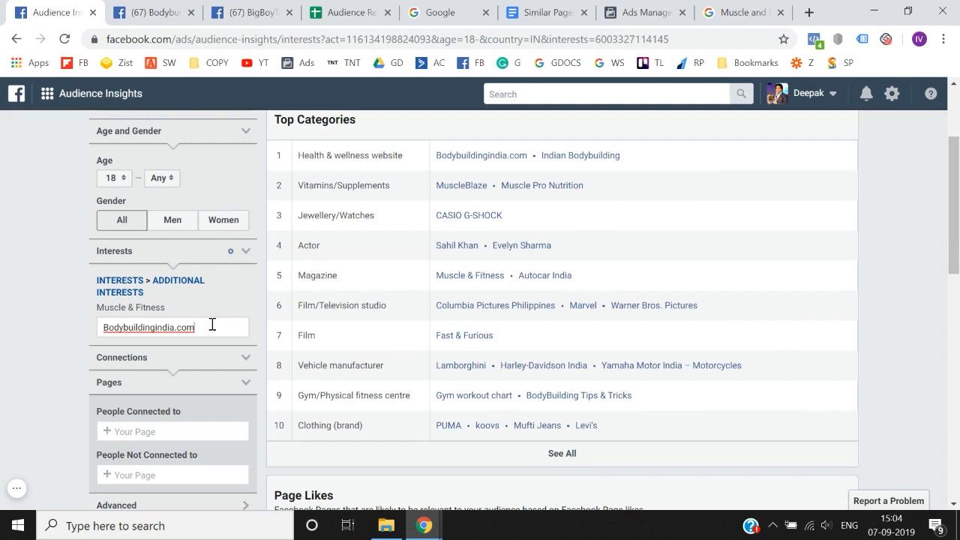
{"action": "key", "text": "BackSpace"}
{"action": "key", "text": "BackSpace"}
{"action": "key", "text": "ctrl+a"}
{"action": "key", "text": "BackSpace"}
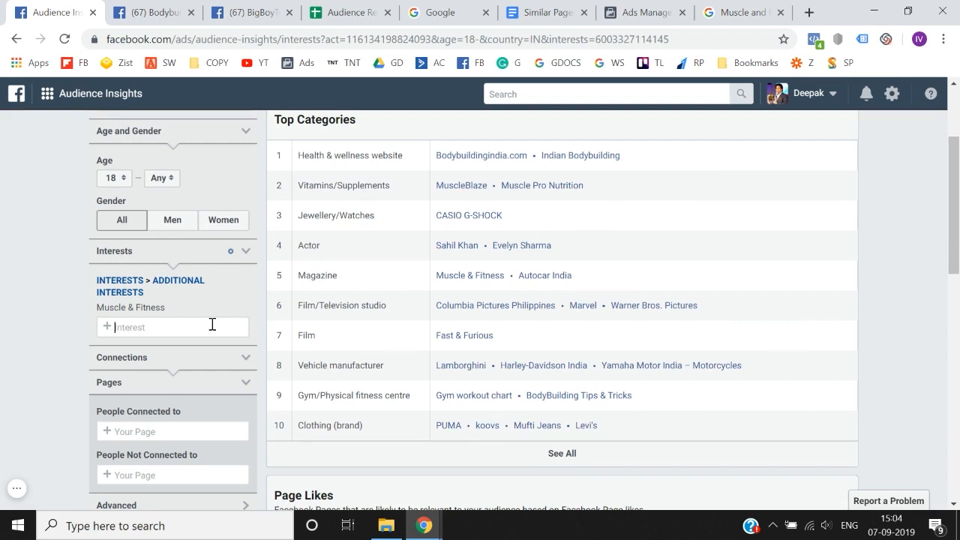
Switch to Ads Manager at the ad set's detailed targeting search
{"action": "left_click", "coordinate": [659, 6]}
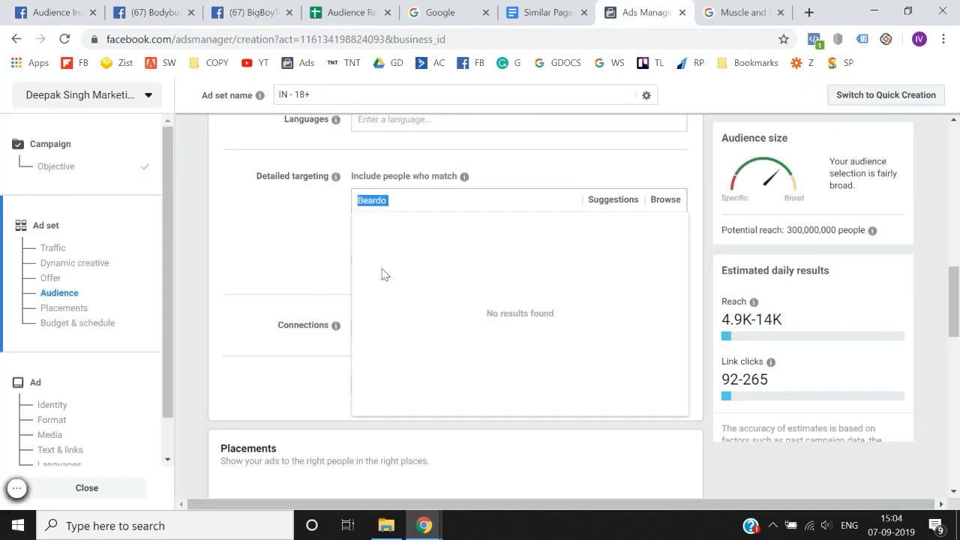
Search the ad set's detailed targeting for Bodybuildingindia.com, then clear the search
{"action": "key", "text": "ctrl+v"}
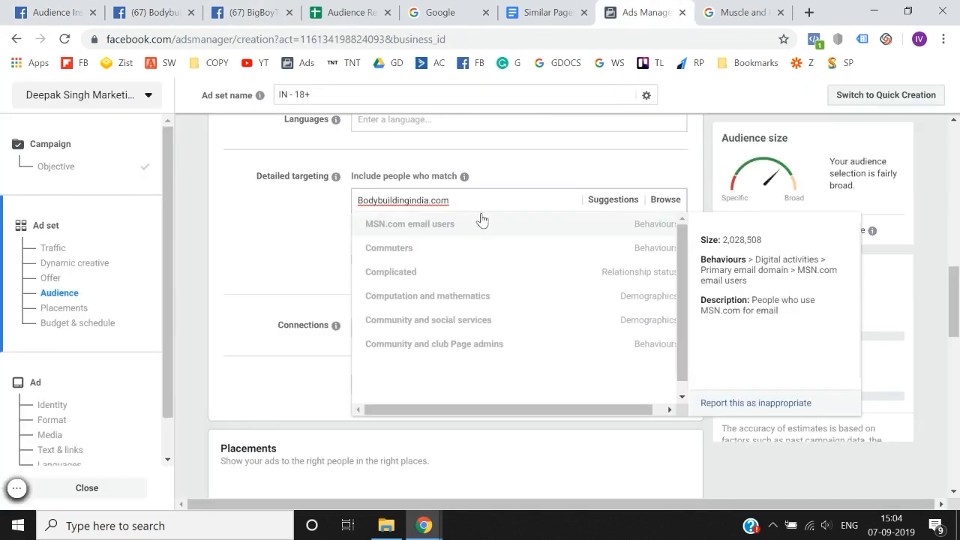
{"action": "key", "text": "ctrl+a"}
{"action": "key", "text": "BackSpace"}
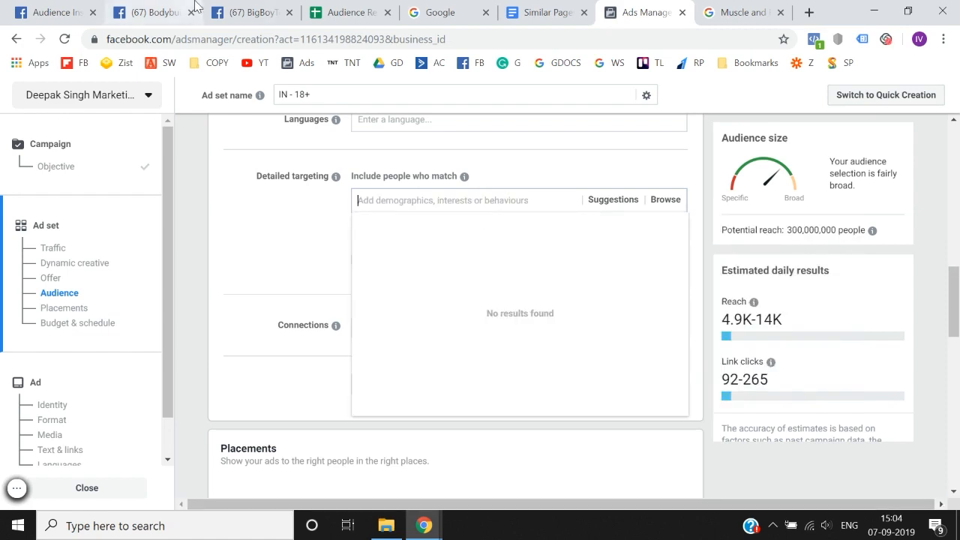
Close the Bodybuildingindia.com page and return to Audience Insights
{"action": "left_click", "coordinate": [180, 11]}
{"action": "left_click", "coordinate": [263, 8]}
{"action": "left_click", "coordinate": [186, 12]}
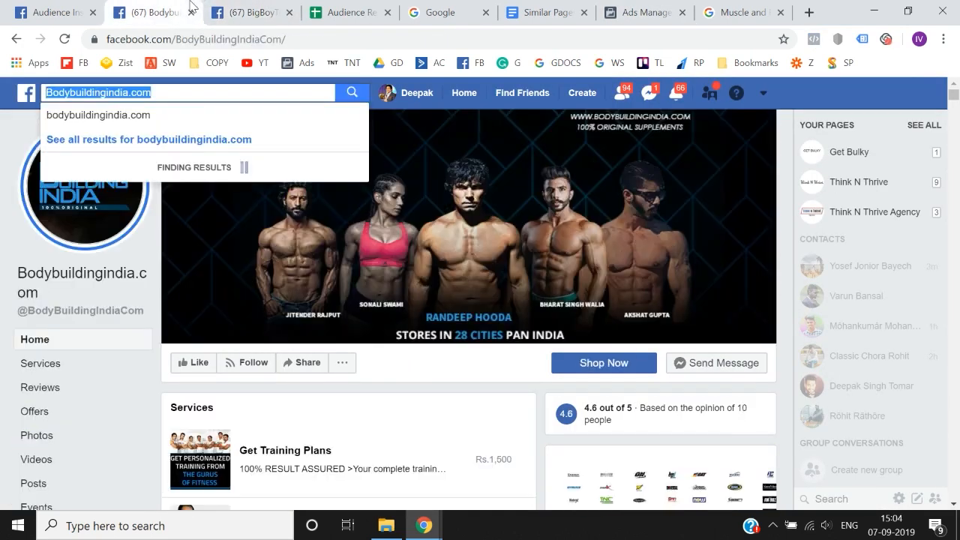
{"action": "left_click", "coordinate": [192, 13]}
{"action": "left_click", "coordinate": [84, 9]}
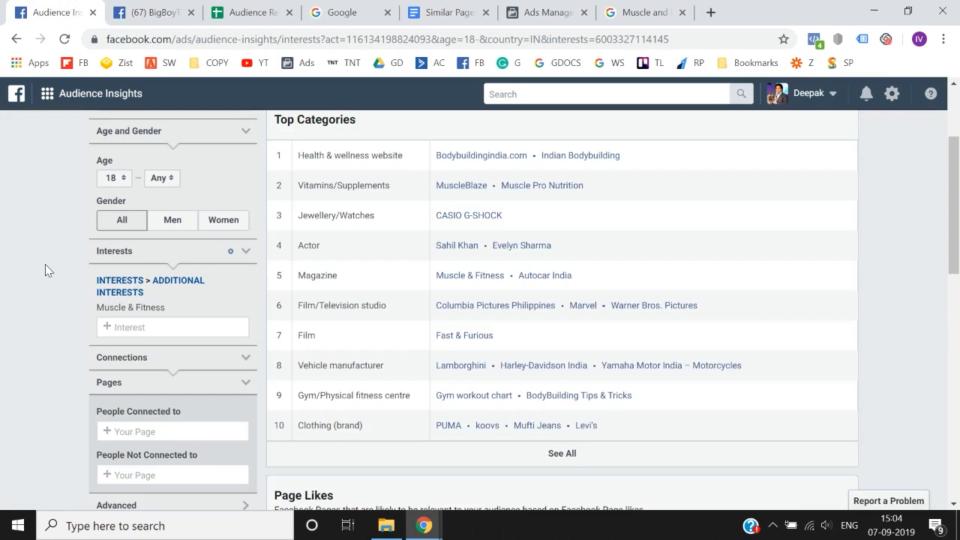
Open the Indian Bodybuilding page from the Health & wellness website category in a new tab and copy its name
{"action": "right_click", "coordinate": [578, 160]}
{"action": "left_click", "coordinate": [600, 167]}
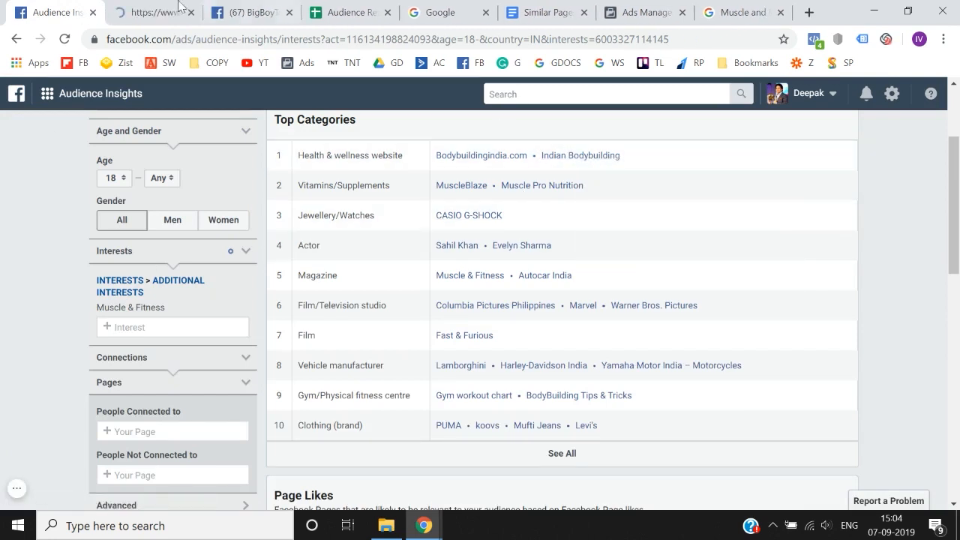
{"action": "left_click", "coordinate": [122, 6]}
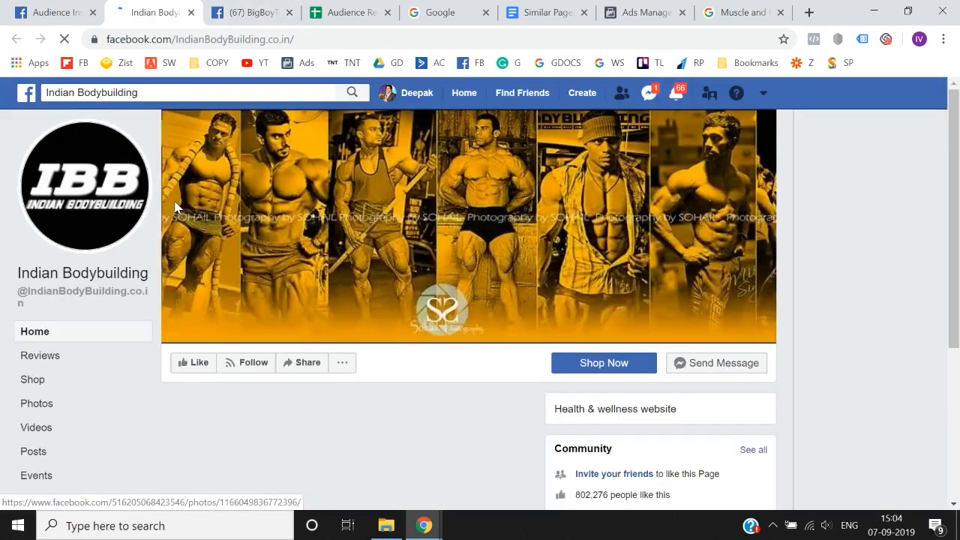
{"action": "left_click", "coordinate": [209, 96]}
{"action": "key", "text": "ctrl+c"}
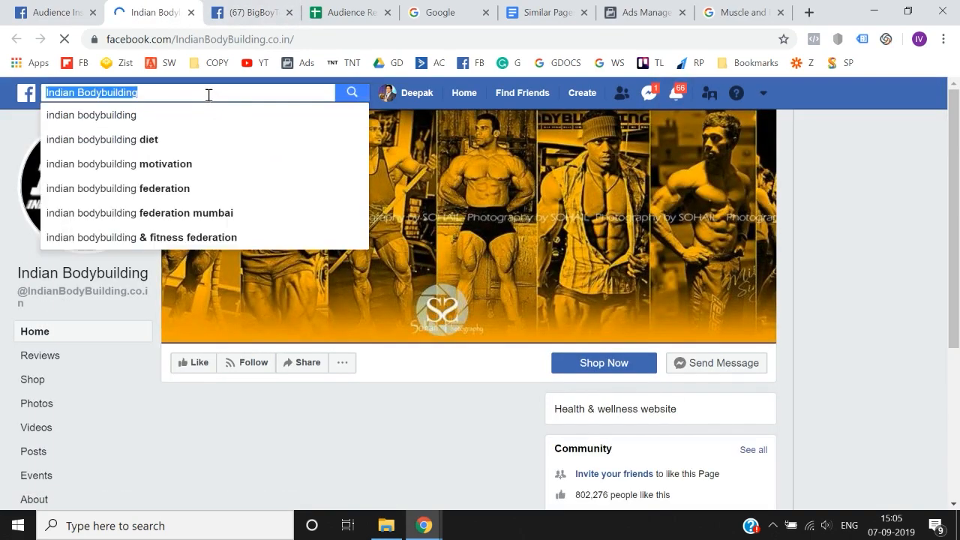
Replace the Muscle & Fitness interest in Audience Insights with Indian Bodybuilding and check the audience size
{"action": "left_click", "coordinate": [79, 10]}
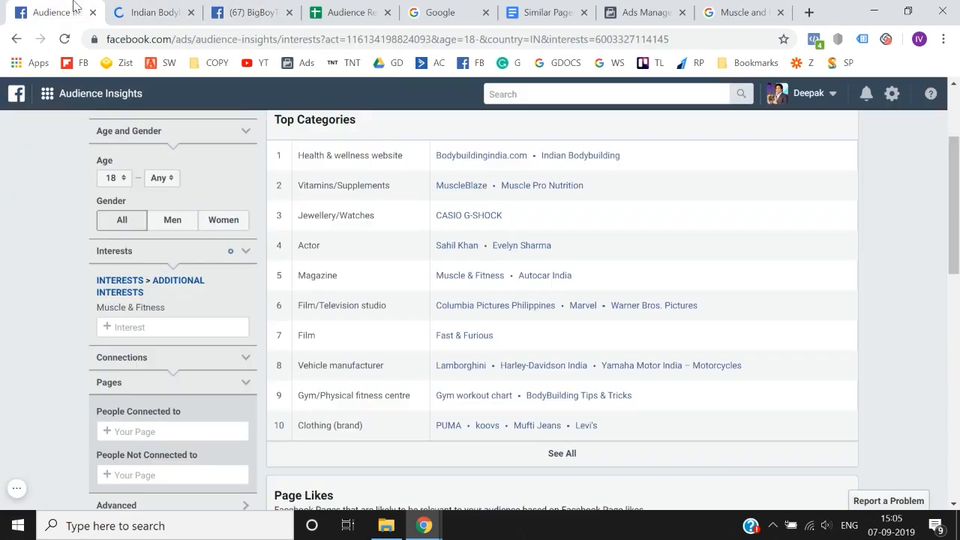
{"action": "left_click", "coordinate": [144, 327]}
{"action": "key", "text": "ctrl+v"}
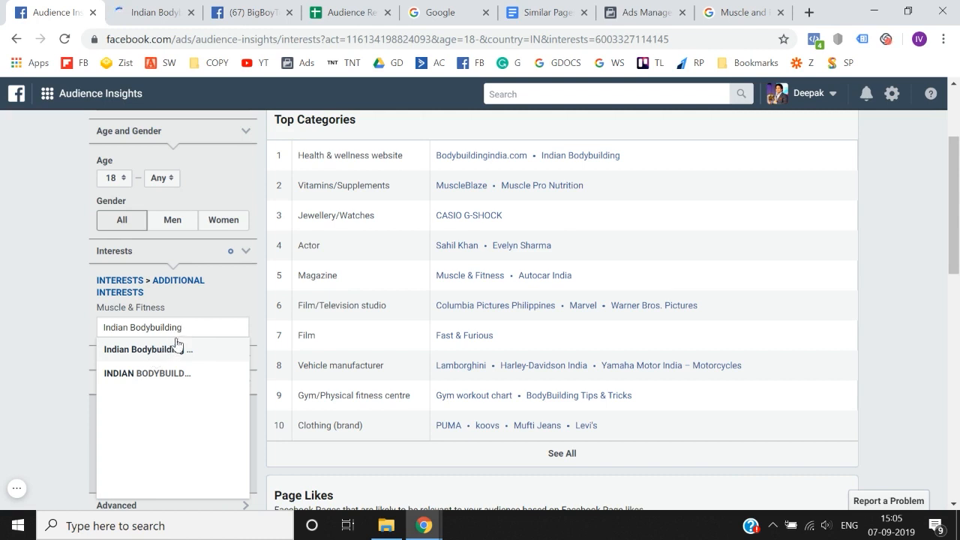
{"action": "left_click", "coordinate": [247, 308]}
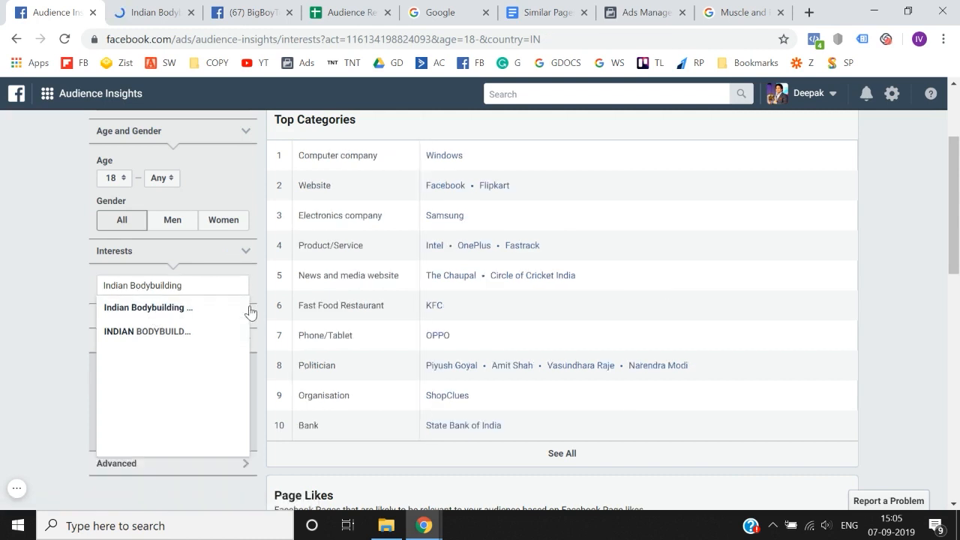
{"action": "left_click", "coordinate": [197, 307]}
{"action": "left_click", "coordinate": [2, 334]}
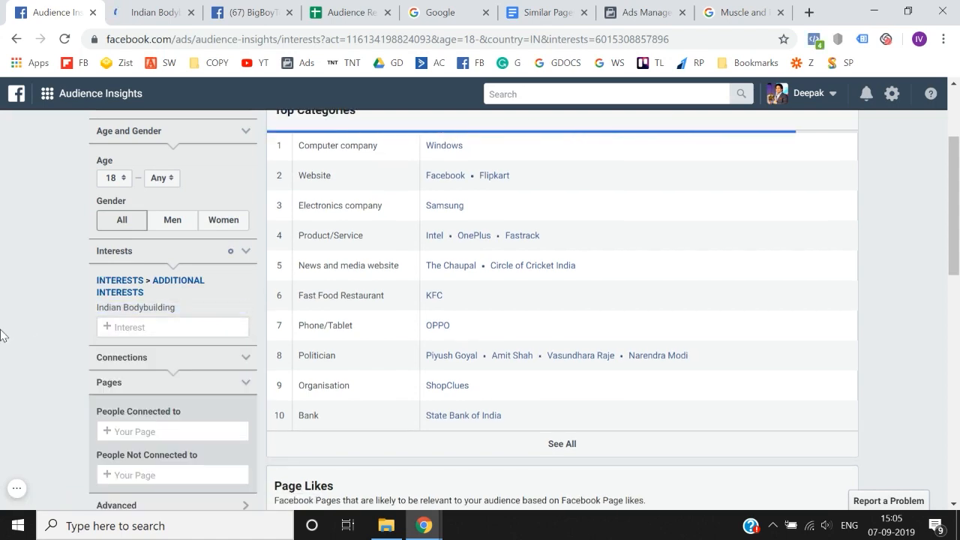
{"action": "scroll", "coordinate": [4, 334], "scroll_direction": "up", "scroll_amount": 2}
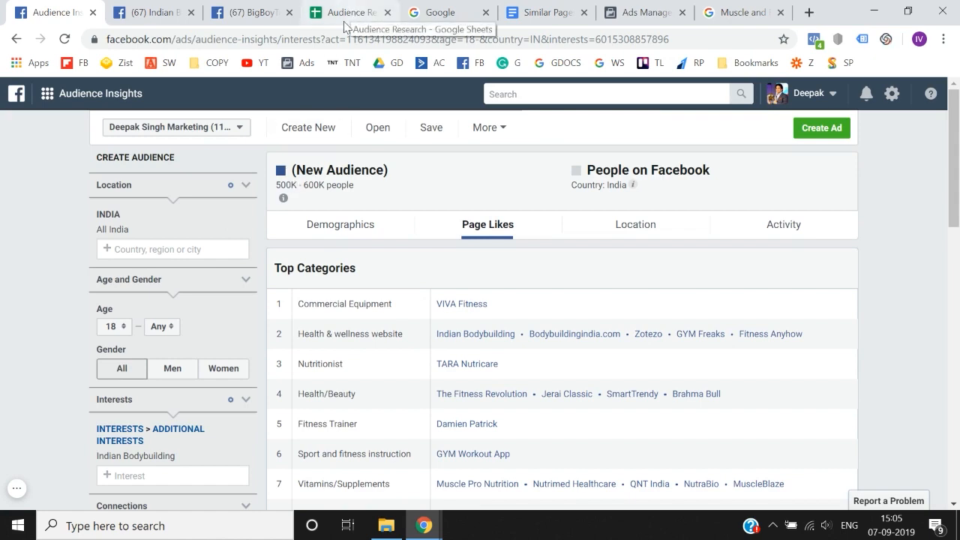
Copy the Indian Bodybuilding interest name into cell A9 under FACEBOOK PAGES in the Audience Research sheet
{"action": "scroll", "coordinate": [181, 257], "scroll_direction": "down", "scroll_amount": 2}
{"action": "left_click_drag", "start_coordinate": [96, 284], "coordinate": [194, 286]}
{"action": "key", "text": "ctrl+c"}
{"action": "left_click", "coordinate": [255, 12]}
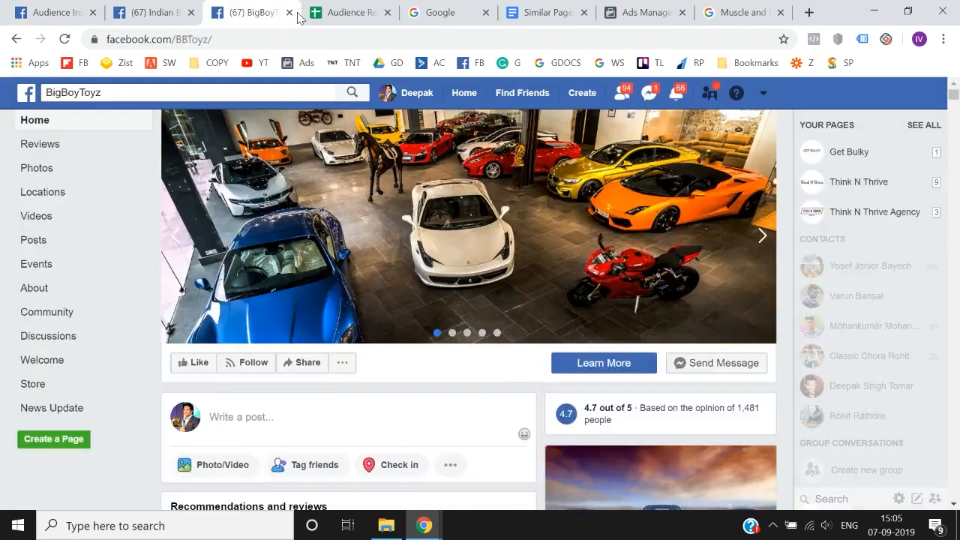
{"action": "left_click", "coordinate": [324, 14]}
{"action": "key", "text": "Left"}
{"action": "key", "text": "Down"}
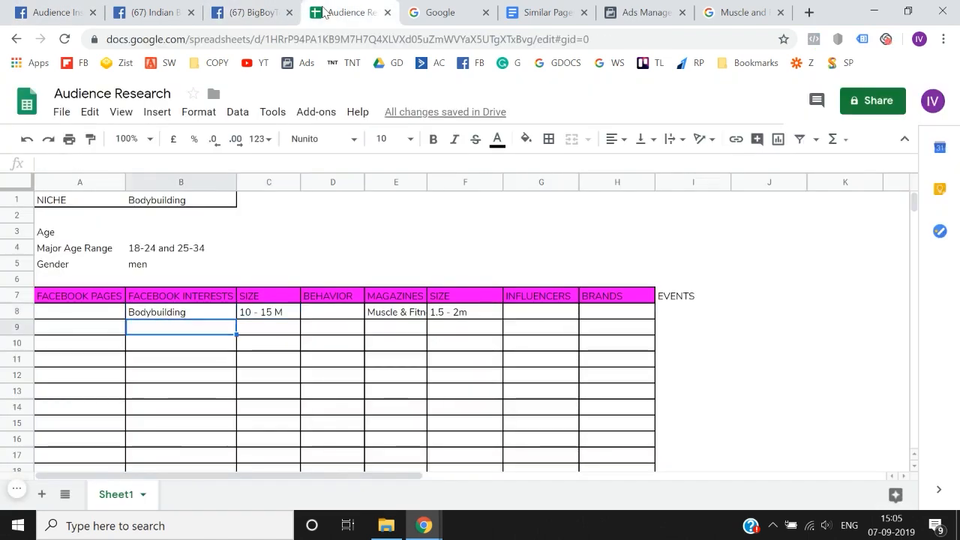
{"action": "key", "text": "Right"}
{"action": "key", "text": "Right"}
{"action": "key", "text": "Right"}
{"action": "key", "text": "Left"}
{"action": "key", "text": "Left"}
{"action": "key", "text": "Left"}
{"action": "key", "text": "Left"}
{"action": "key", "text": "Return"}
{"action": "key", "text": "ctrl+v"}
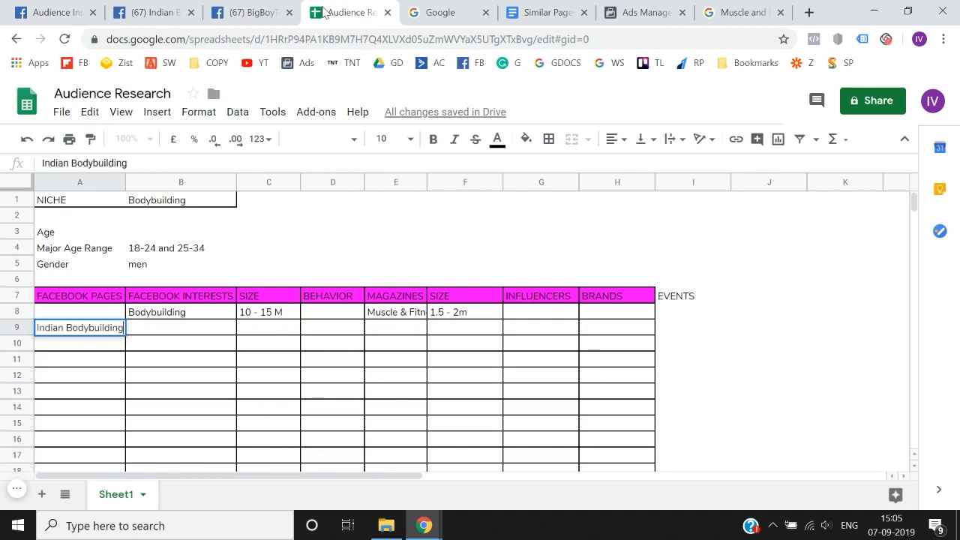
{"action": "key", "text": "Return"}
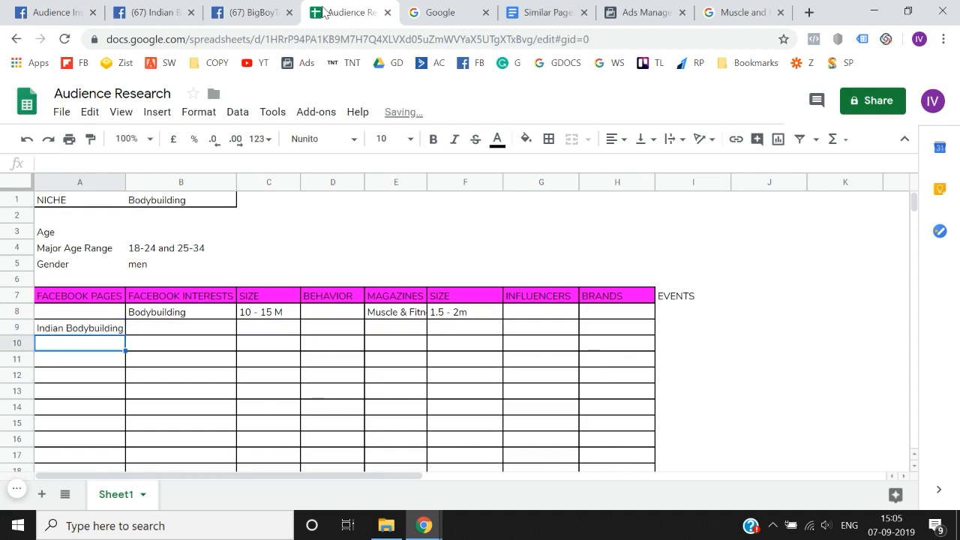
Insert a column between FACEBOOK PAGES and FACEBOOK INTERESTS and copy the SIZE header into cell B7
{"action": "right_click", "coordinate": [173, 182]}
{"action": "left_click", "coordinate": [240, 247]}
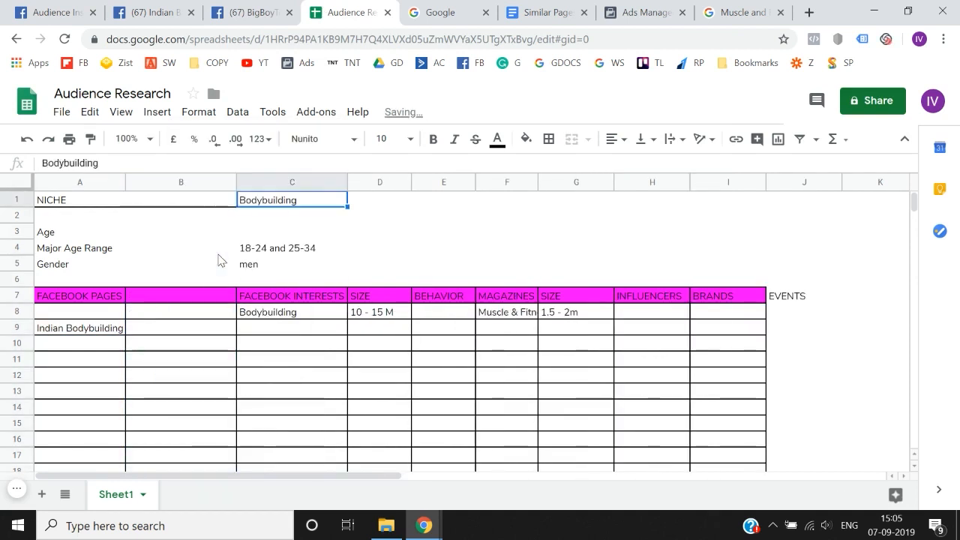
{"action": "key", "text": "Down"}
{"action": "key", "text": "Left"}
{"action": "key", "text": "Down"}
{"action": "key", "text": "Down"}
{"action": "key", "text": "Down"}
{"action": "key", "text": "Down"}
{"action": "key", "text": "ctrl+c"}
{"action": "key", "text": "Left"}
{"action": "key", "text": "Left"}
{"action": "key", "text": "Left"}
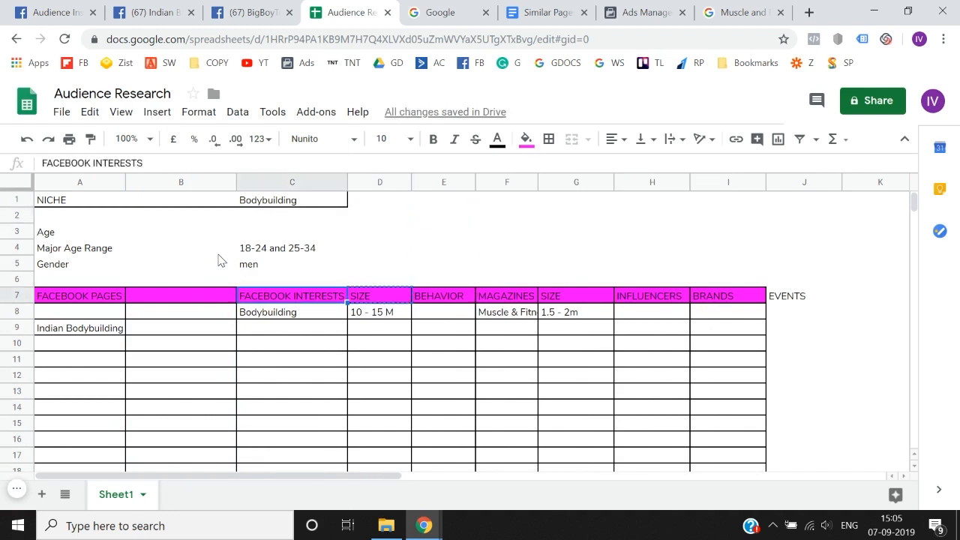
{"action": "key", "text": "Right"}
{"action": "key", "text": "ctrl+v"}
Enter "5 - 6 l" in cell B9 as the size for Indian Bodybuilding
{"action": "key", "text": "Down"}
{"action": "key", "text": "Down"}
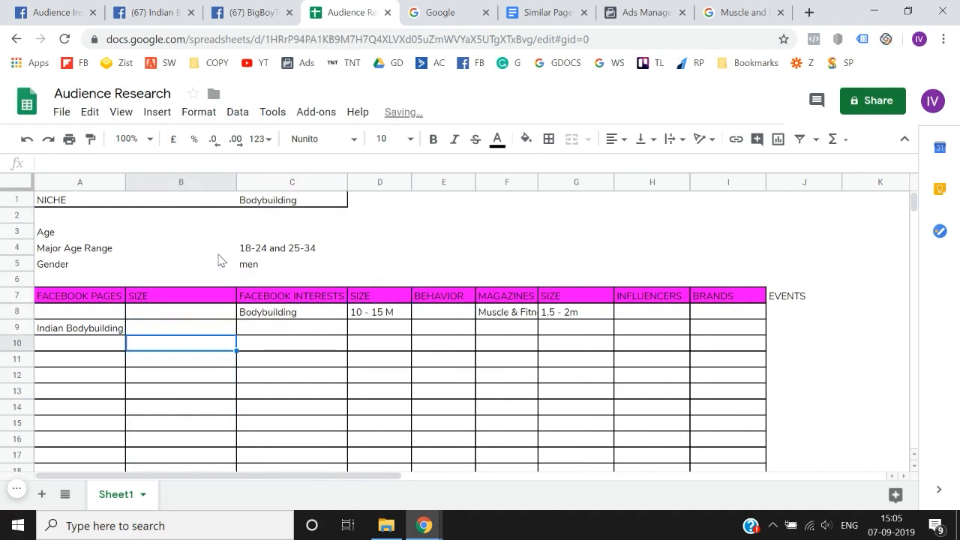
{"action": "type", "text": "5"}
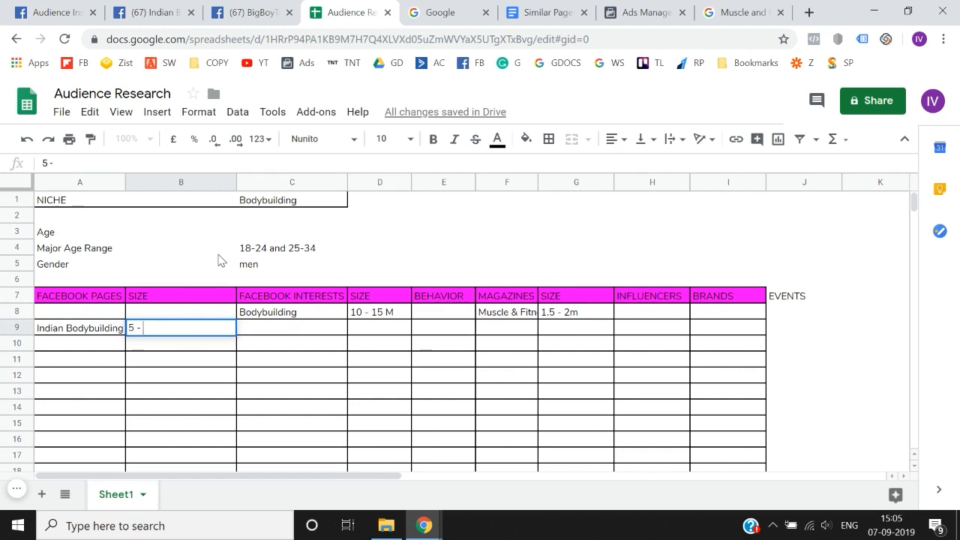
{"action": "type", "text": " - 6 l"}
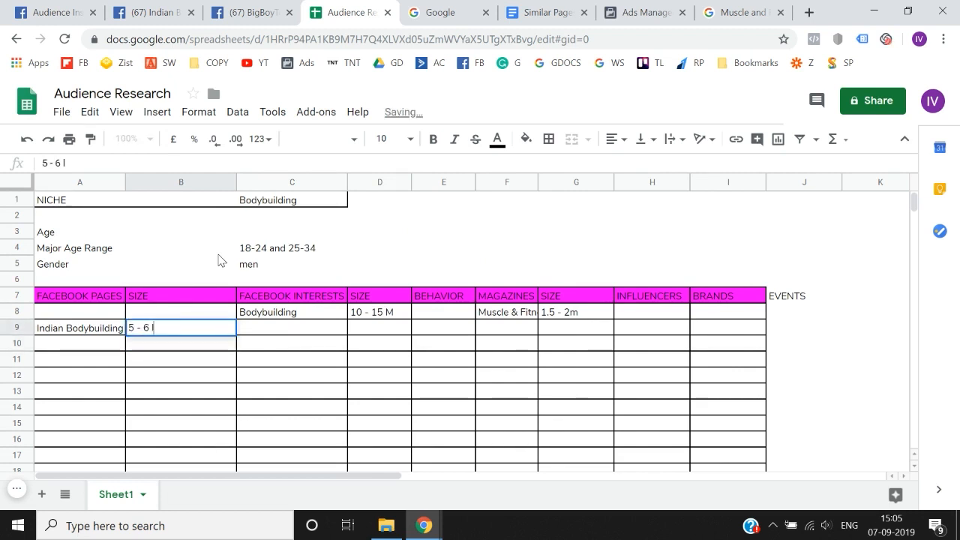
{"action": "key", "text": "Return"}
Review the recorded pages, interests and sizes in the sheet alongside the Indian Bodybuilding results in Audience Insights
{"action": "left_click", "coordinate": [63, 7]}
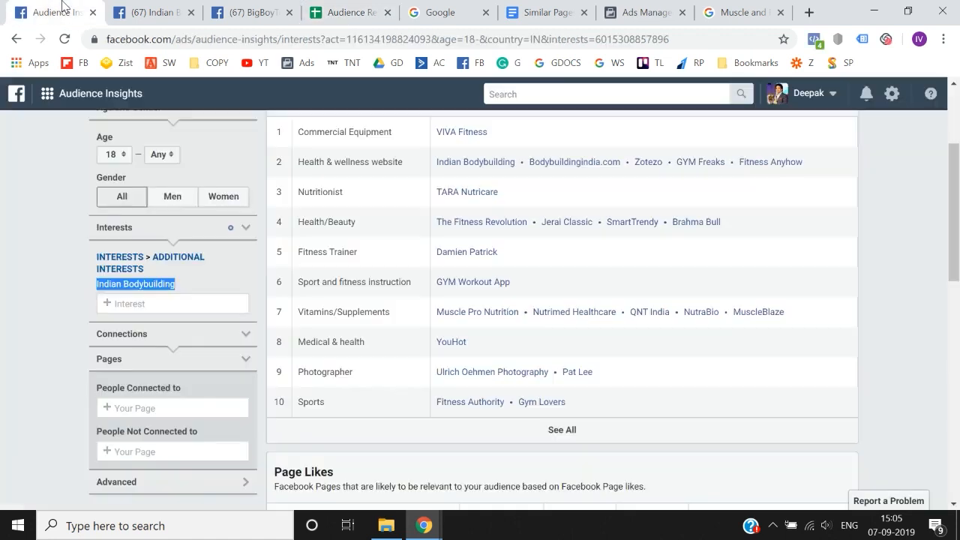
{"action": "left_click", "coordinate": [166, 9]}
{"action": "left_click", "coordinate": [243, 11]}
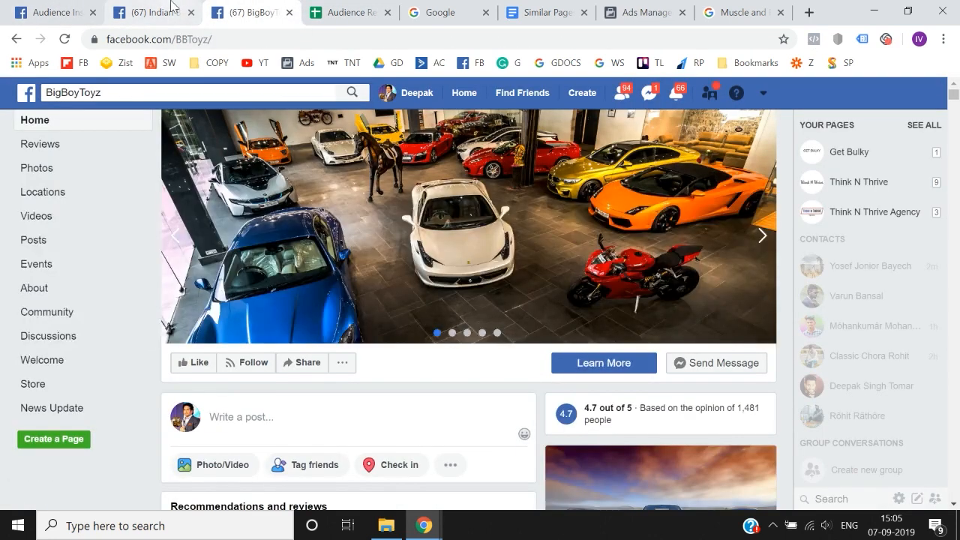
{"action": "left_click", "coordinate": [349, 12]}
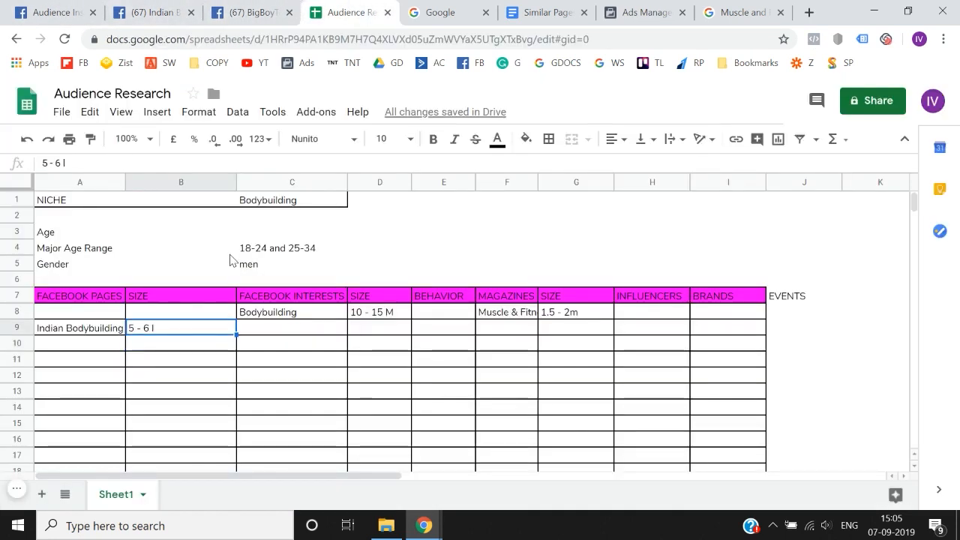
{"action": "key", "text": "Up"}
{"action": "key", "text": "Right"}
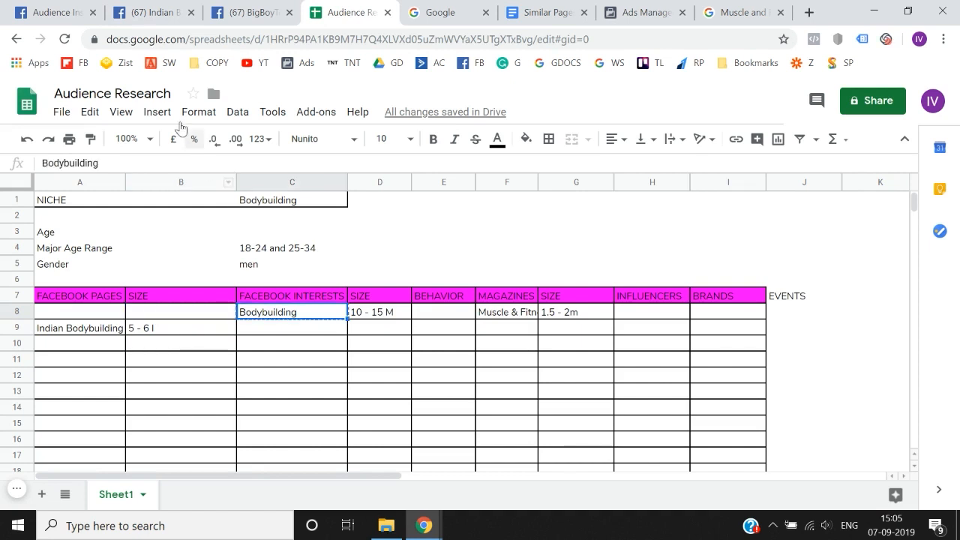
{"action": "left_click", "coordinate": [78, 9]}
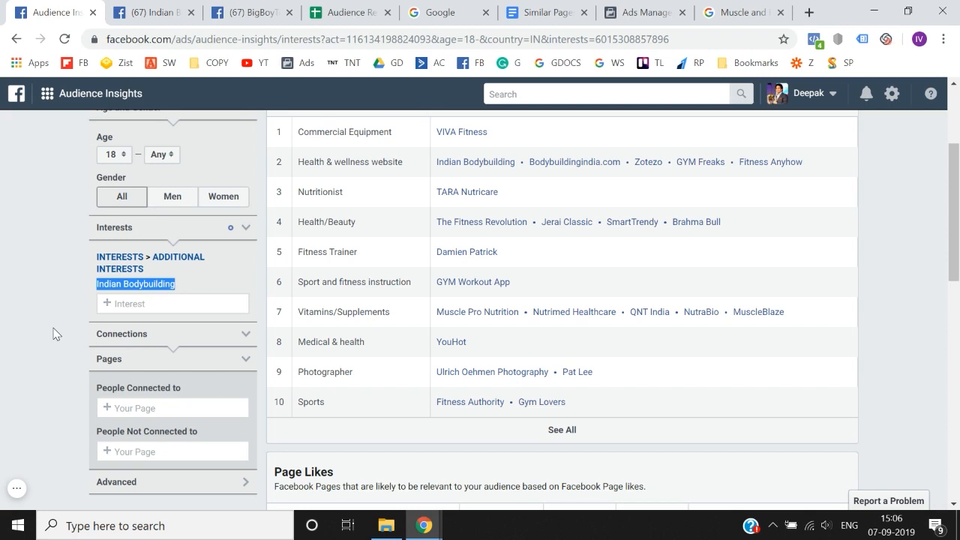
{"action": "left_click", "coordinate": [346, 10]}
{"action": "key", "text": "Right"}
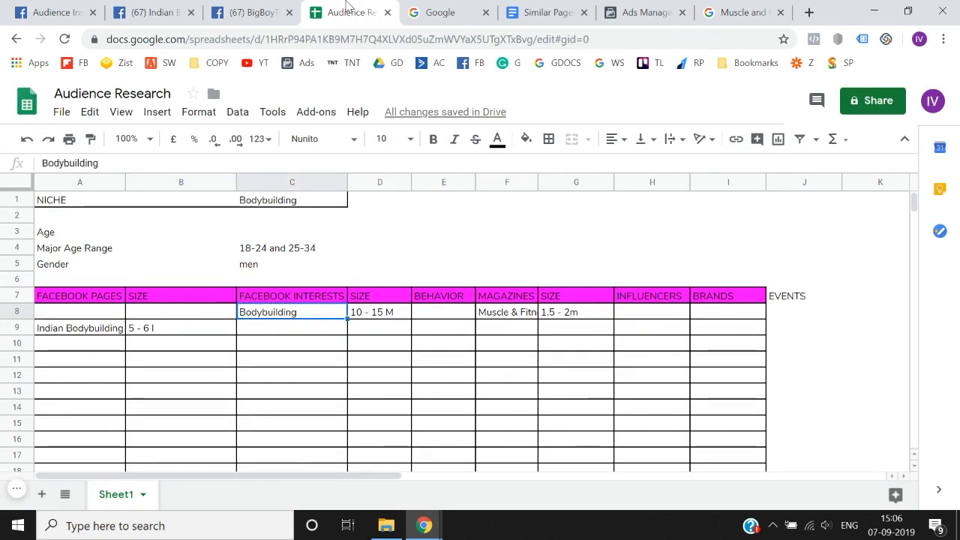
{"action": "left_click", "coordinate": [78, 9]}
Open the VIVA Fitness page from the Commercial Equipment category in a new tab and copy its name
{"action": "scroll", "coordinate": [58, 242], "scroll_direction": "up", "scroll_amount": 2}
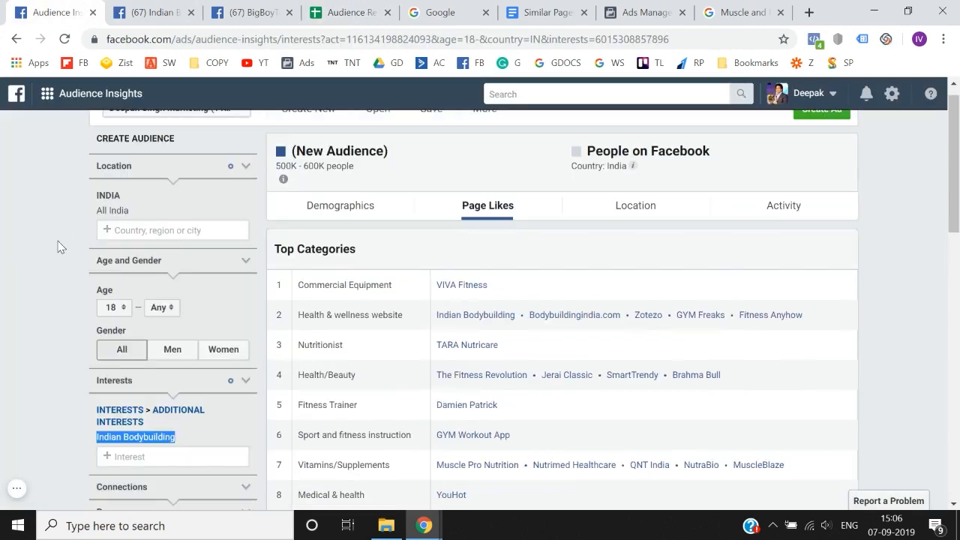
{"action": "scroll", "coordinate": [47, 439], "scroll_direction": "down", "scroll_amount": 1}
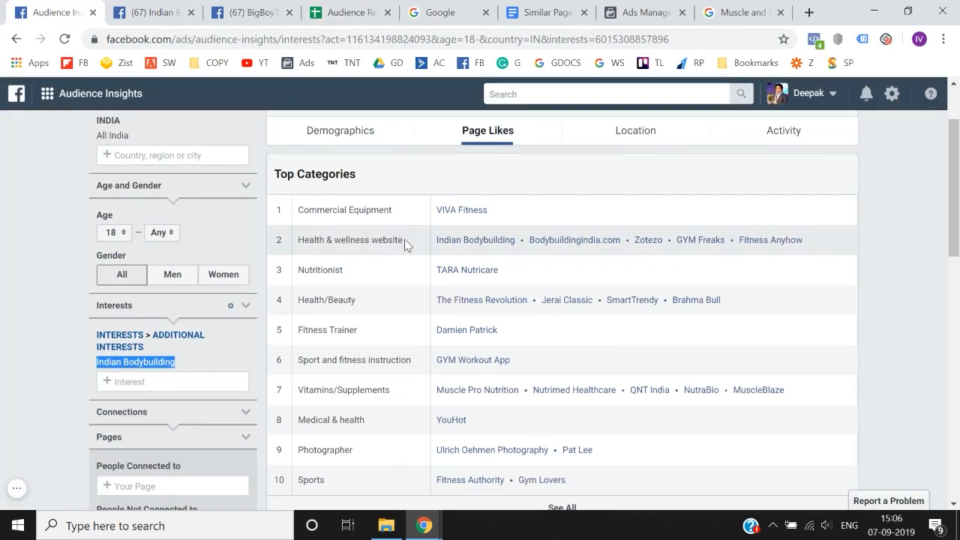
{"action": "right_click", "coordinate": [465, 211]}
{"action": "left_click", "coordinate": [488, 223]}
{"action": "left_click", "coordinate": [142, 7]}
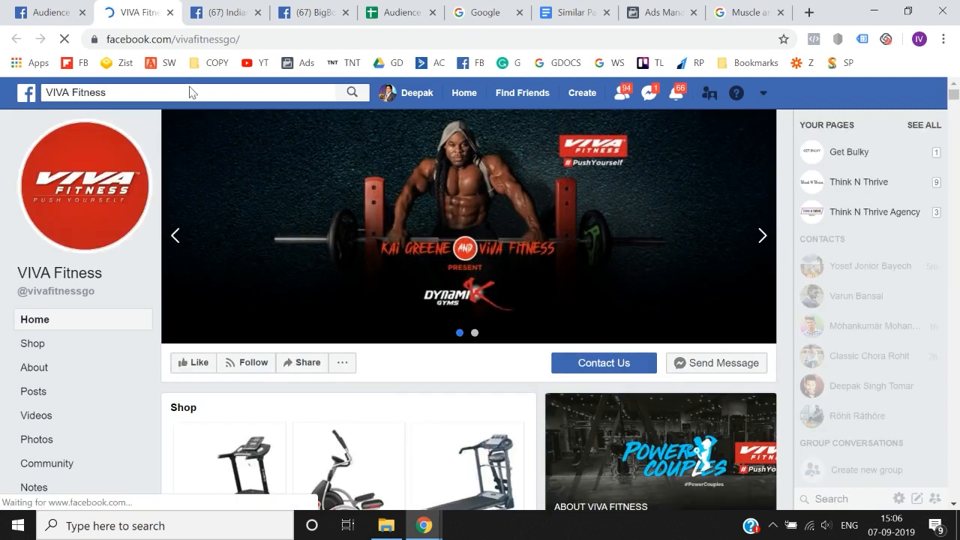
{"action": "left_click", "coordinate": [185, 94]}
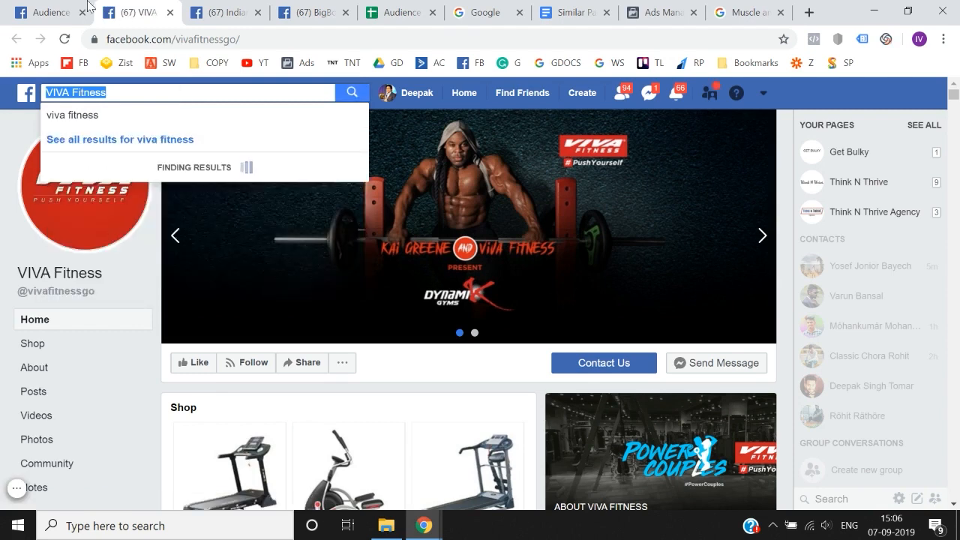
Search the Audience Insights interests for VIVA Fitness, then clear the search
{"action": "left_click", "coordinate": [53, 7]}
{"action": "scroll", "coordinate": [52, 439], "scroll_direction": "down", "scroll_amount": 1}
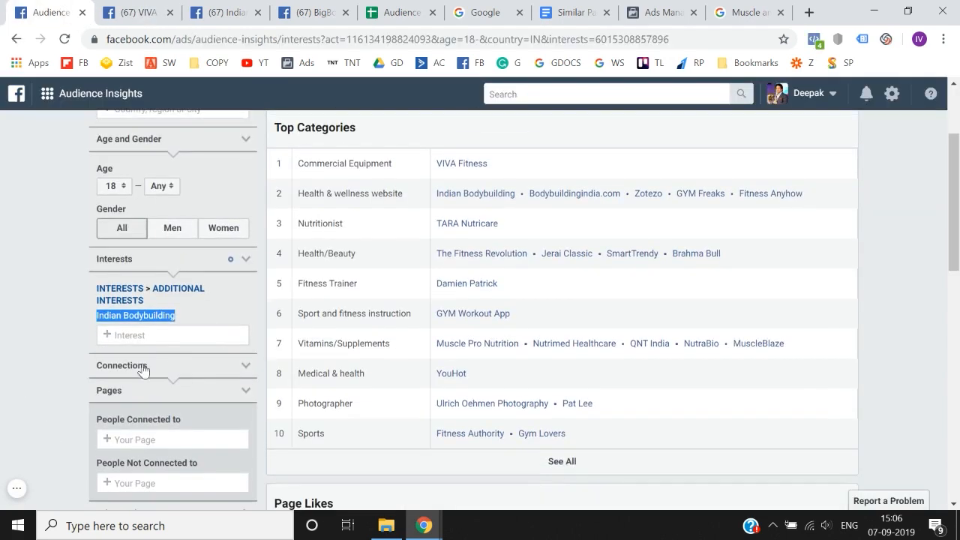
{"action": "left_click", "coordinate": [169, 335]}
{"action": "key", "text": "ctrl+v"}
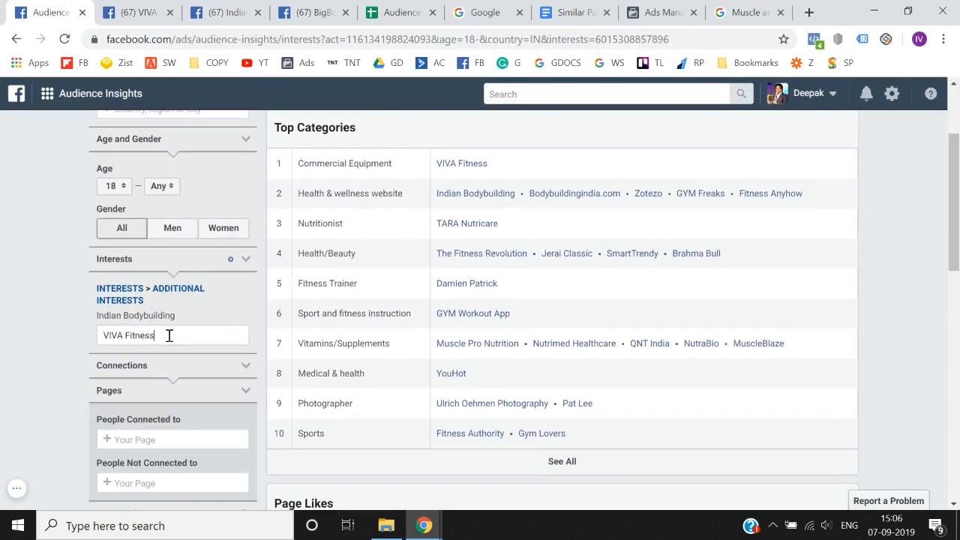
{"action": "key", "text": "ctrl+a"}
{"action": "key", "text": "BackSpace"}
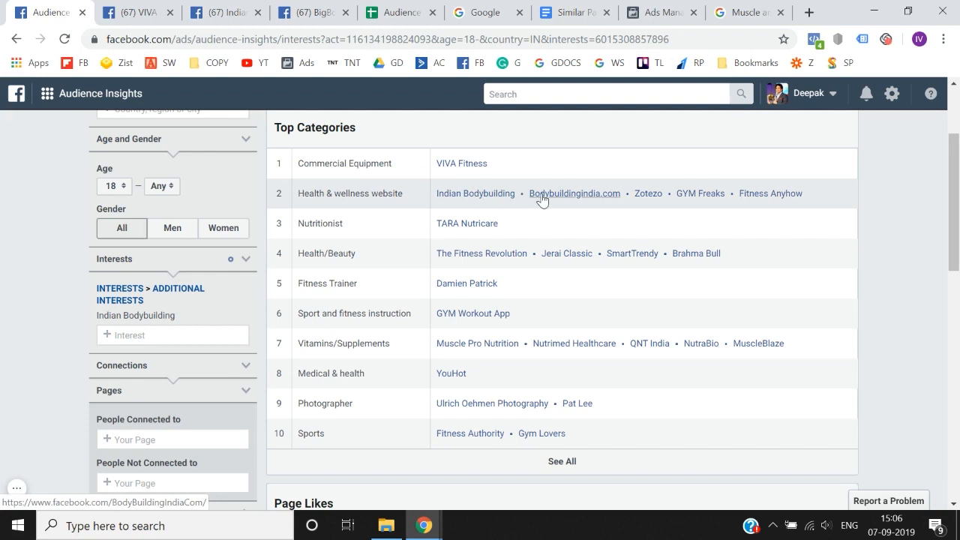
Open the GYM Freaks page from the Health & wellness website category in a new tab and copy its name
{"action": "right_click", "coordinate": [709, 192]}
{"action": "left_click", "coordinate": [765, 201]}
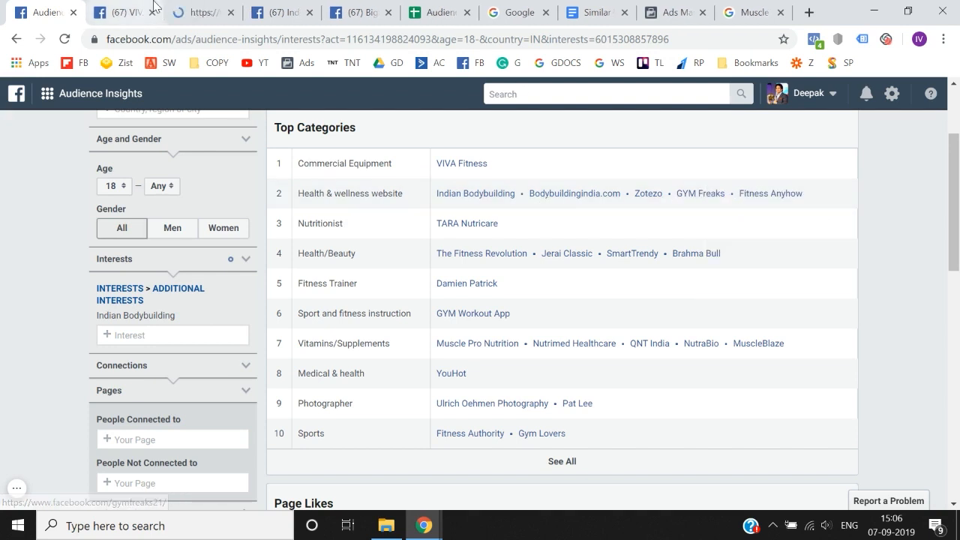
{"action": "left_click", "coordinate": [184, 12]}
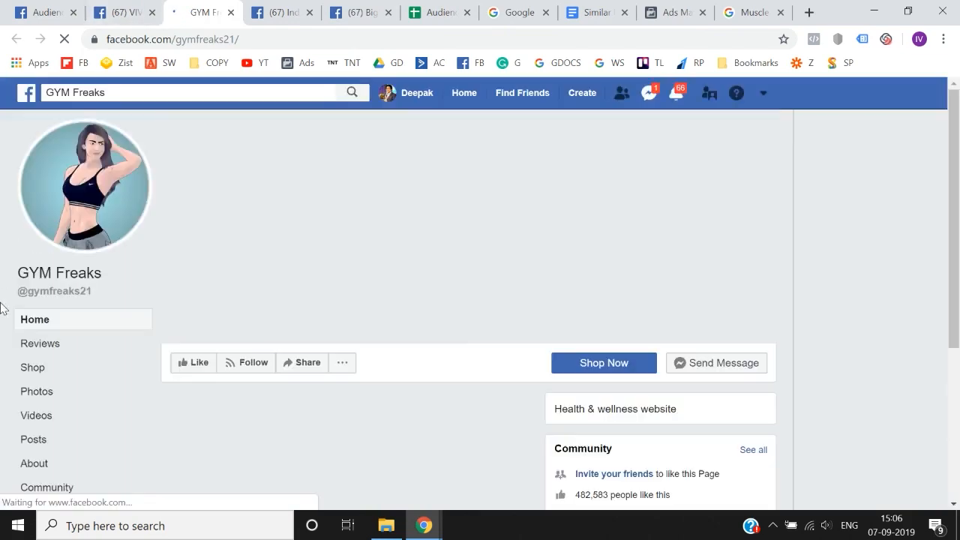
{"action": "left_click", "coordinate": [219, 94]}
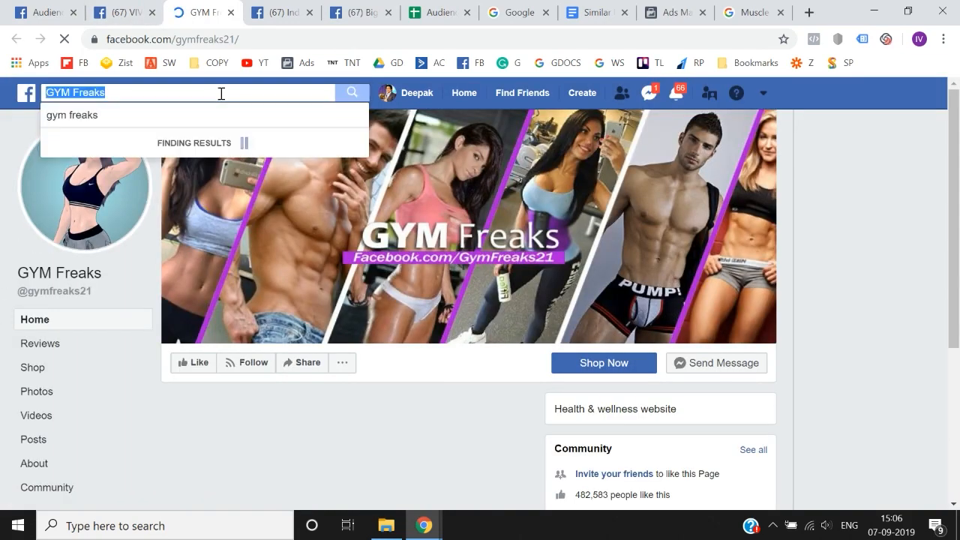
Search the Audience Insights interests for GYM Freaks, then clear the search
{"action": "left_click", "coordinate": [41, 12]}
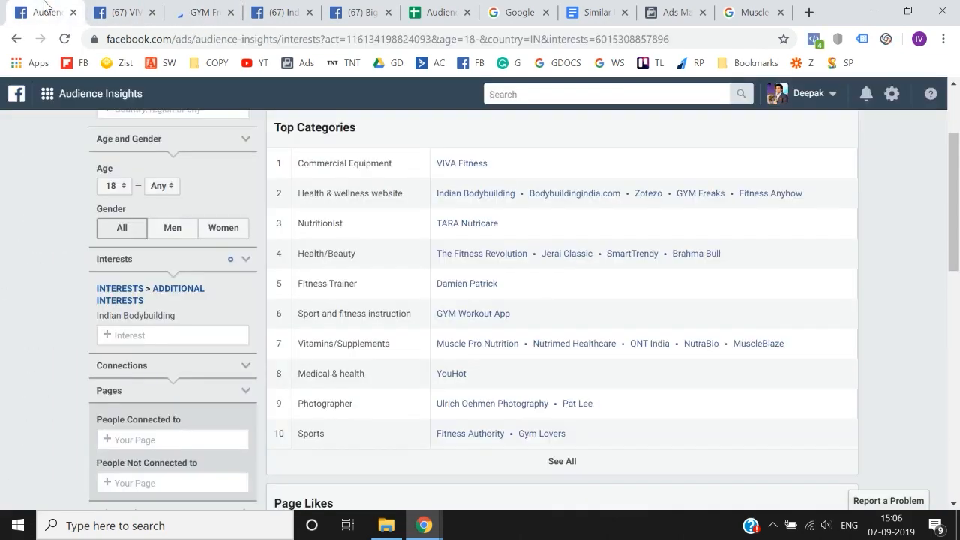
{"action": "key", "text": "ctrl+v"}
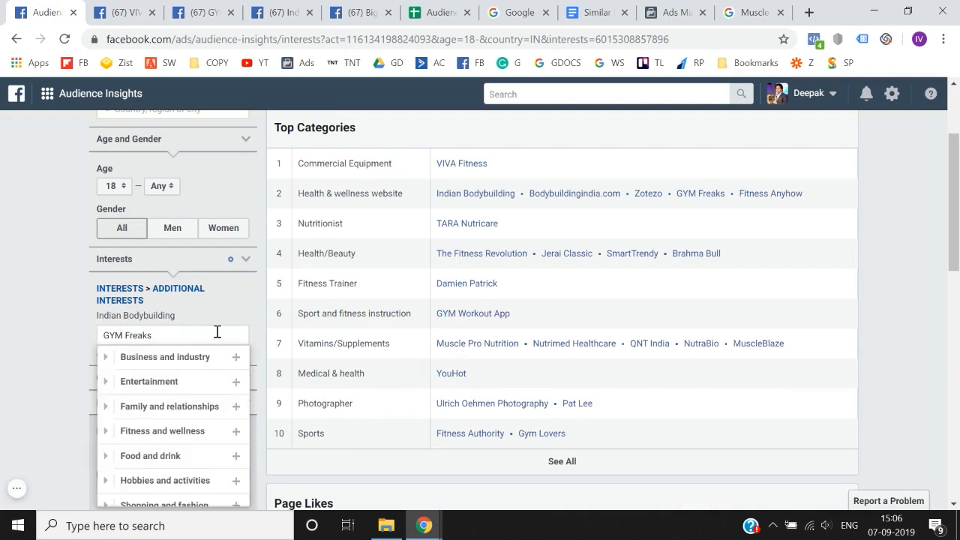
{"action": "key", "text": "BackSpace"}
{"action": "key", "text": "BackSpace"}
{"action": "key", "text": "BackSpace"}
{"action": "key", "text": "BackSpace"}
{"action": "key", "text": "BackSpace"}
{"action": "key", "text": "BackSpace"}
{"action": "key", "text": "BackSpace"}
{"action": "key", "text": "BackSpace"}
{"action": "left_click", "coordinate": [15, 355]}
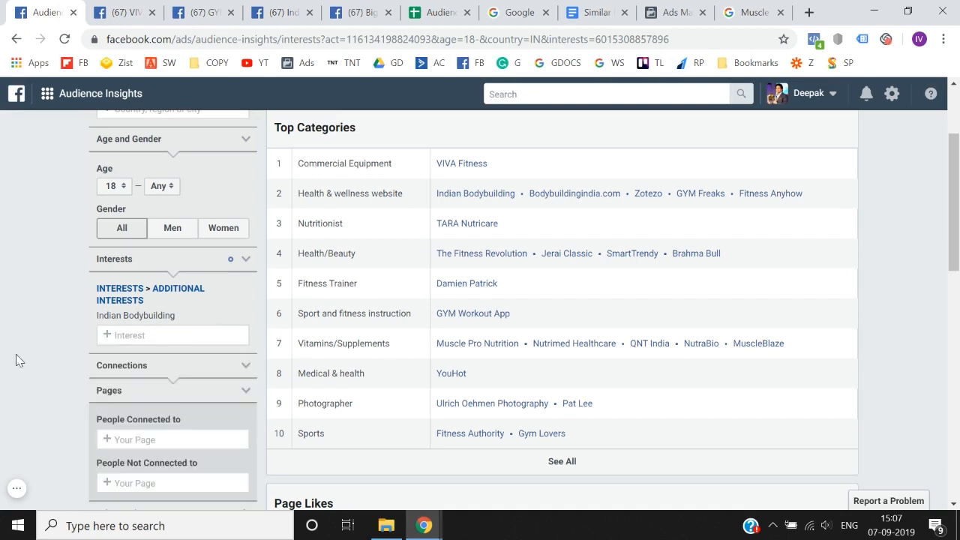
Open the Fitness Anyhow page from Health & wellness website in a new tab and close the VIVA Fitness and GYM Freaks tabs
{"action": "right_click", "coordinate": [759, 200]}
{"action": "left_click", "coordinate": [769, 208]}
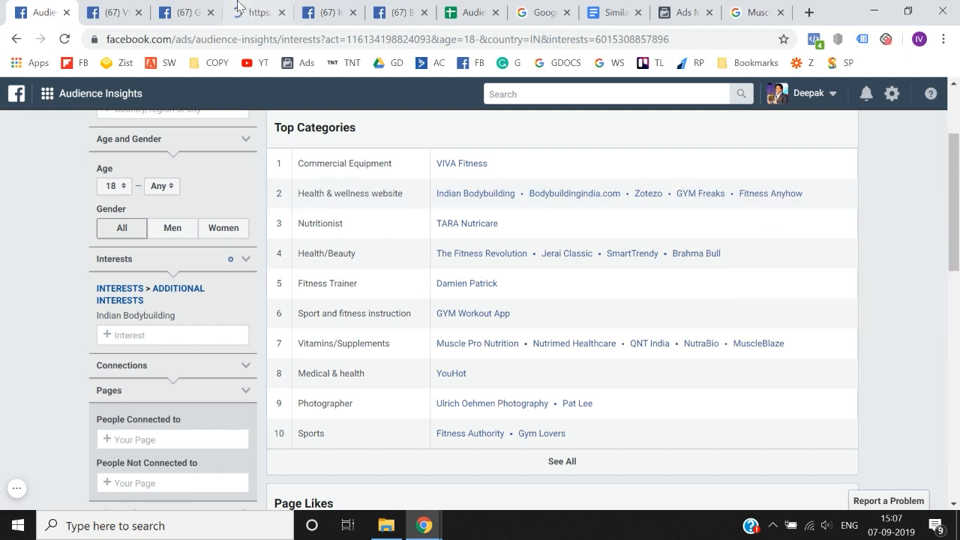
{"action": "left_click", "coordinate": [138, 12]}
{"action": "left_click", "coordinate": [138, 12]}
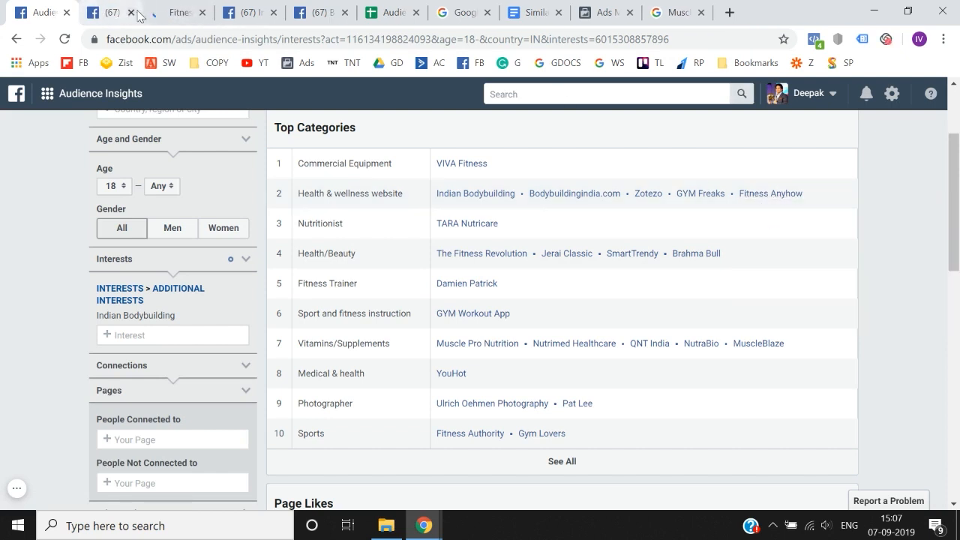
Copy the Fitness Anyhow page's name and search the Audience Insights interests for it
{"action": "left_click", "coordinate": [129, 7]}
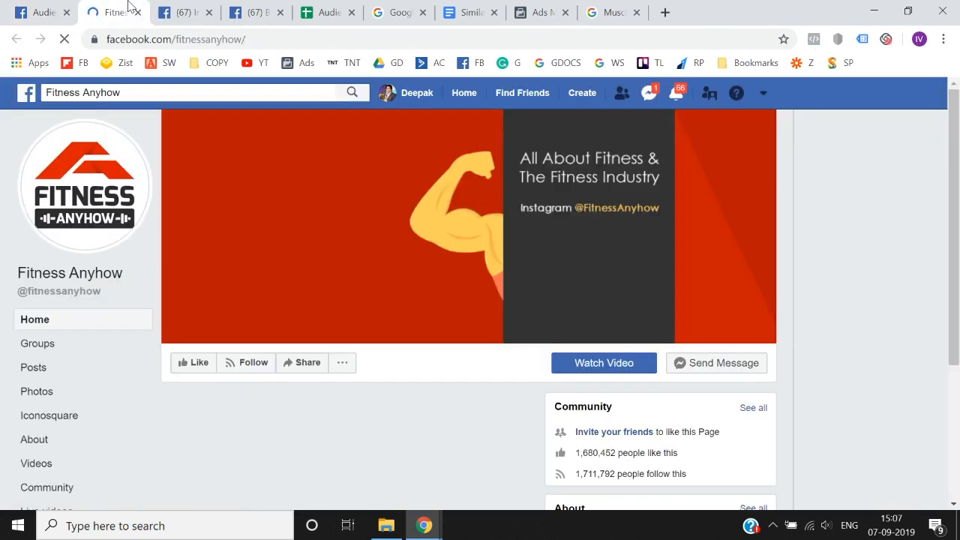
{"action": "left_click", "coordinate": [275, 95]}
{"action": "key", "text": "ctrl+c"}
{"action": "left_click", "coordinate": [23, 7]}
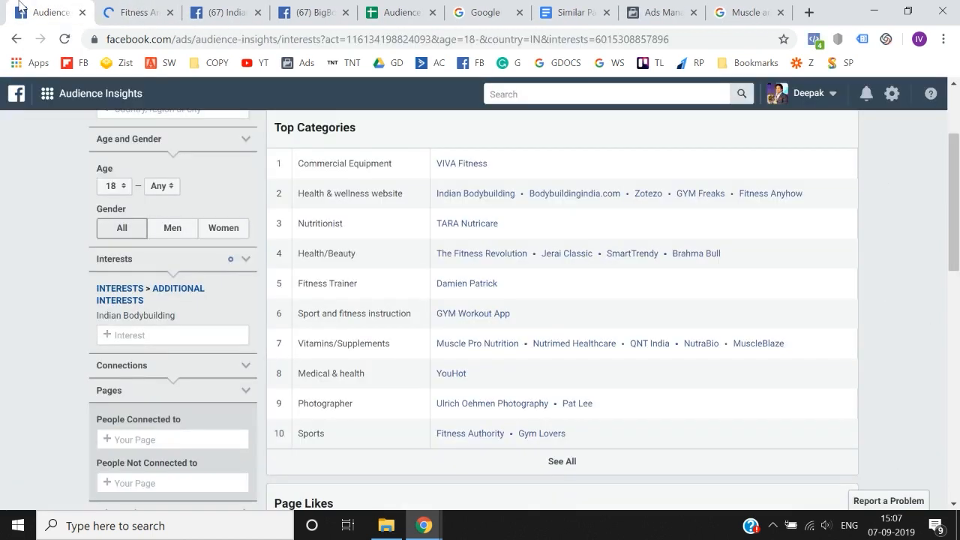
{"action": "left_click", "coordinate": [140, 337]}
{"action": "key", "text": "ctrl+v"}
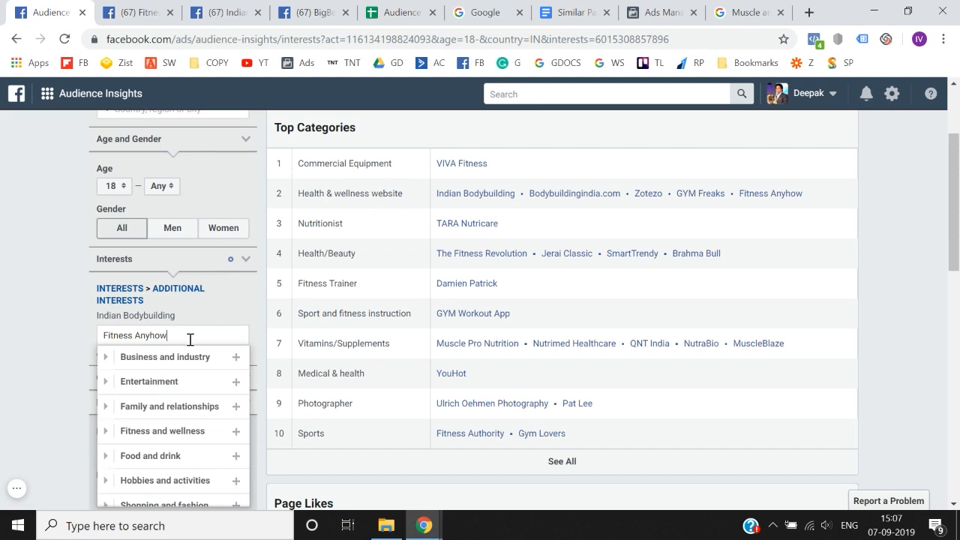
Retry the interest search with the name spelled Fitness ANYHOW, then clear the search
{"action": "key", "text": "ctrl+a"}
{"action": "key", "text": "ctrl+x"}
{"action": "key", "text": "ctrl+v"}
{"action": "type", "text": "ANY"}
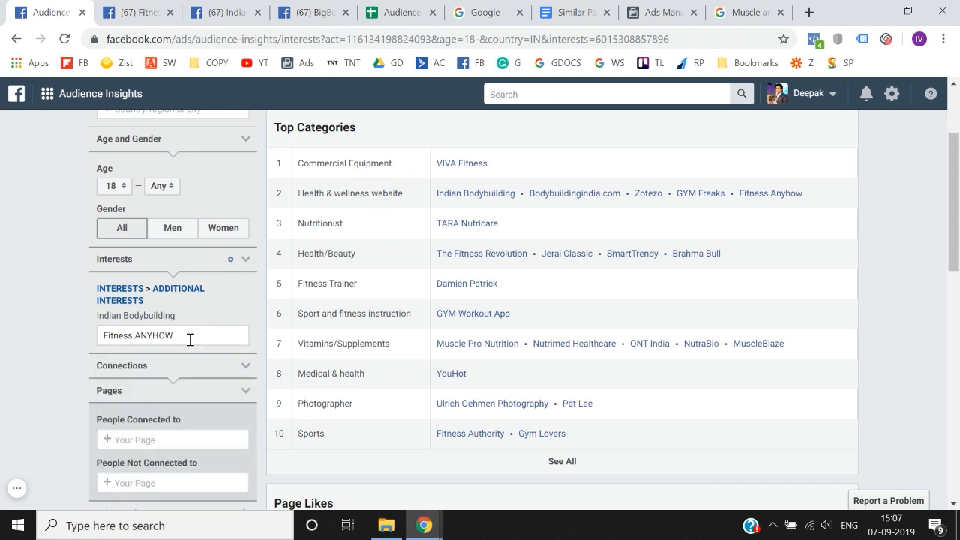
{"action": "key", "text": "ctrl+a"}
{"action": "key", "text": "BackSpace"}
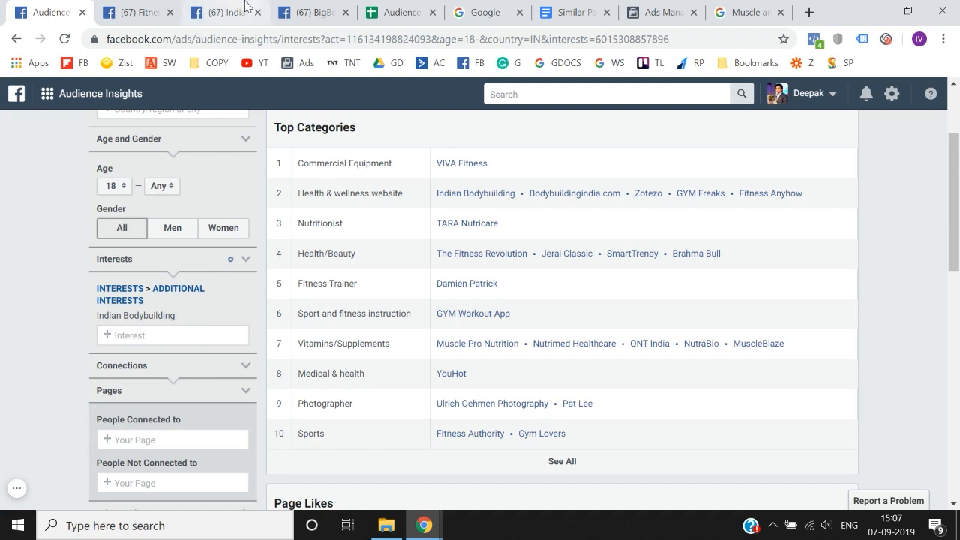
Replace the Fitness Anyhow tab with the TARA Nutricare page from the Nutritionist category and copy its name
{"action": "right_click", "coordinate": [475, 224]}
{"action": "left_click", "coordinate": [478, 233]}
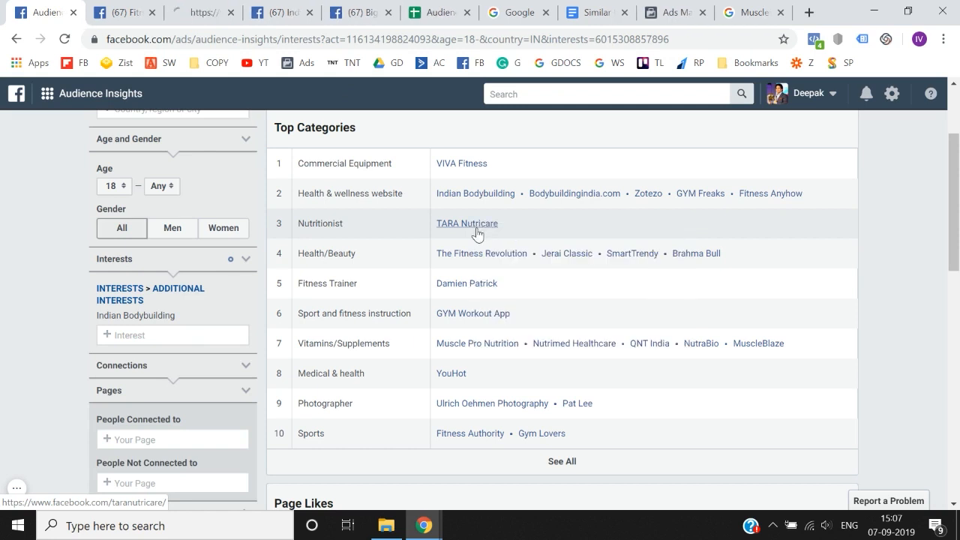
{"action": "left_click", "coordinate": [193, 12]}
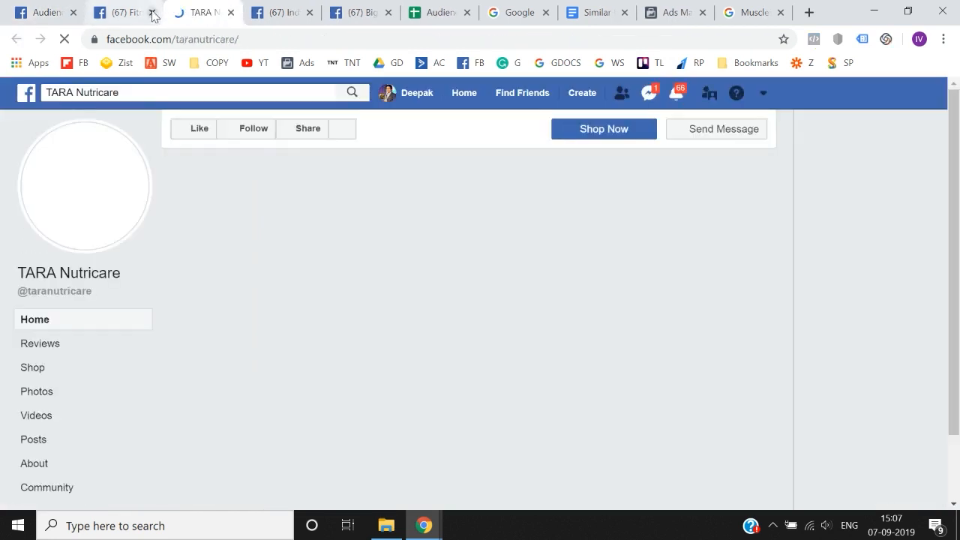
{"action": "left_click", "coordinate": [153, 13]}
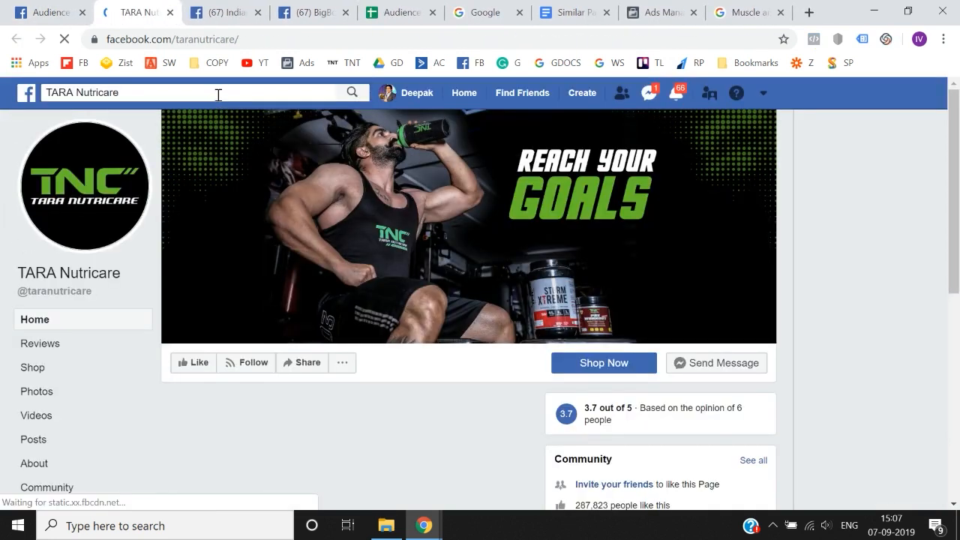
{"action": "left_click", "coordinate": [219, 95]}
Search the Audience Insights interests for TARA Nutricare, then clear the search
{"action": "left_click", "coordinate": [47, 12]}
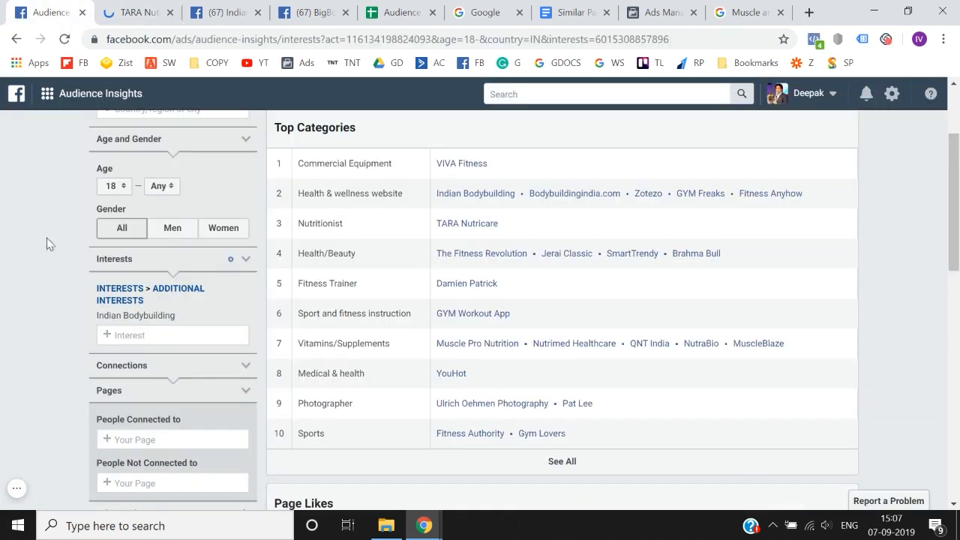
{"action": "left_click", "coordinate": [146, 337]}
{"action": "key", "text": "ctrl+v"}
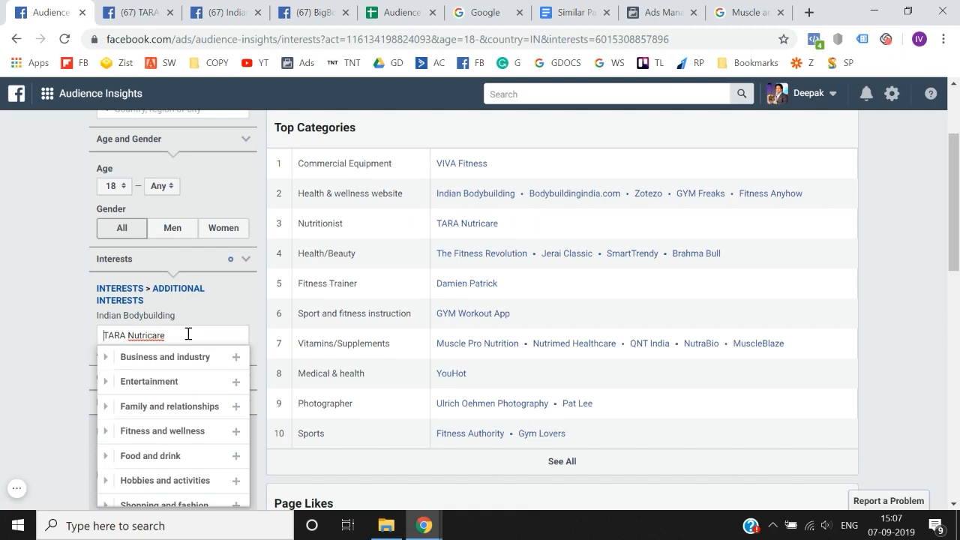
{"action": "key", "text": "ctrl+a"}
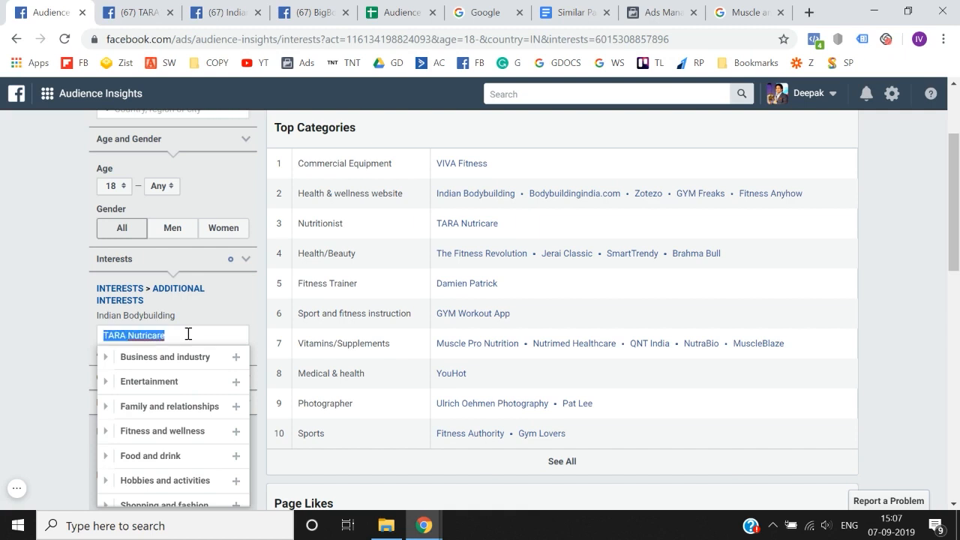
{"action": "key", "text": "BackSpace"}
{"action": "left_click", "coordinate": [3, 340]}
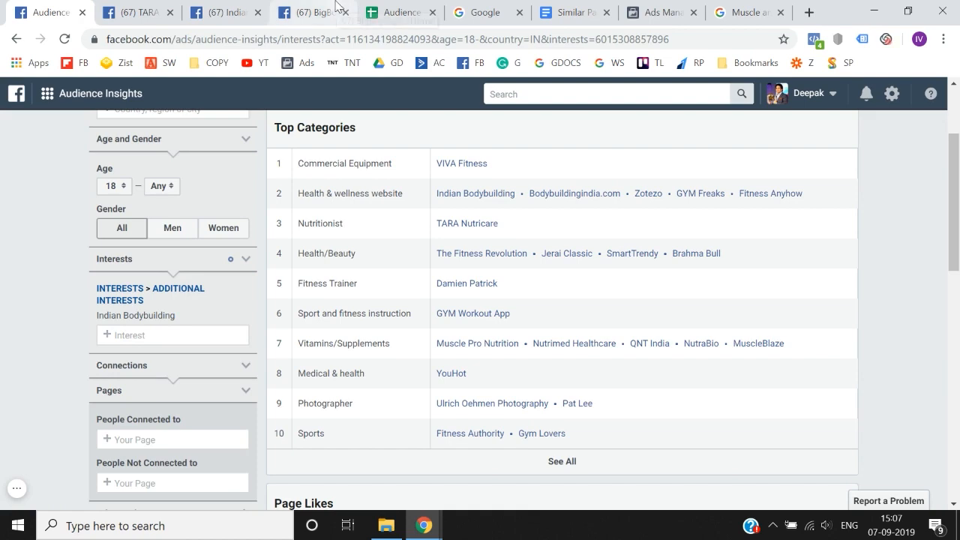
Open The Fitness Revolution page from the Health/Beauty category in a new tab and copy its name
{"action": "left_click", "coordinate": [298, 6]}
{"action": "left_click", "coordinate": [159, 9]}
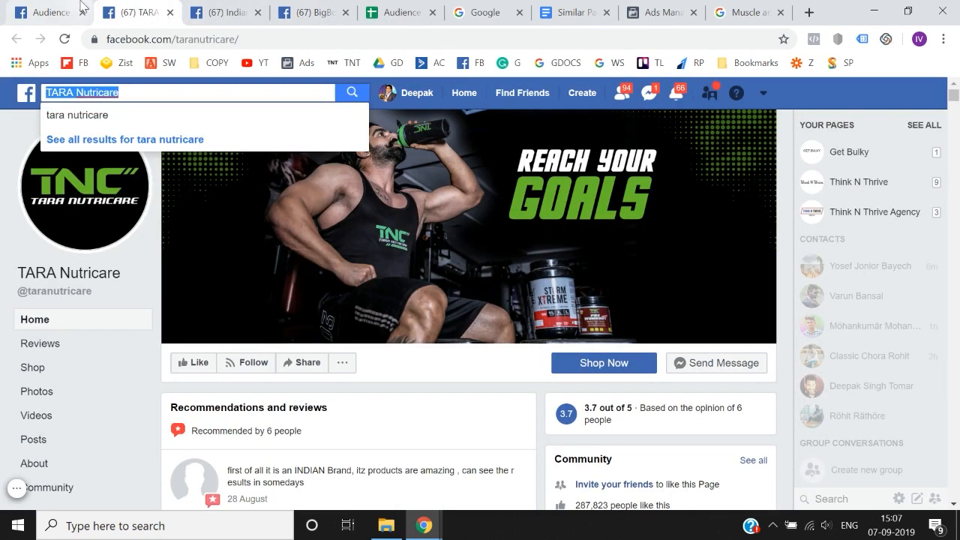
{"action": "left_click", "coordinate": [53, 12]}
{"action": "scroll", "coordinate": [452, 311], "scroll_direction": "down", "scroll_amount": 1}
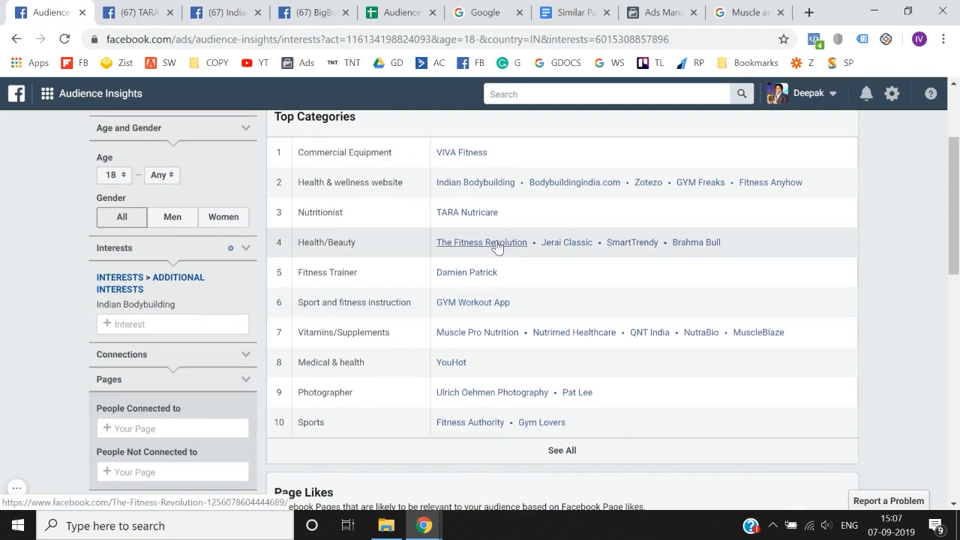
{"action": "right_click", "coordinate": [496, 248]}
{"action": "left_click", "coordinate": [517, 251]}
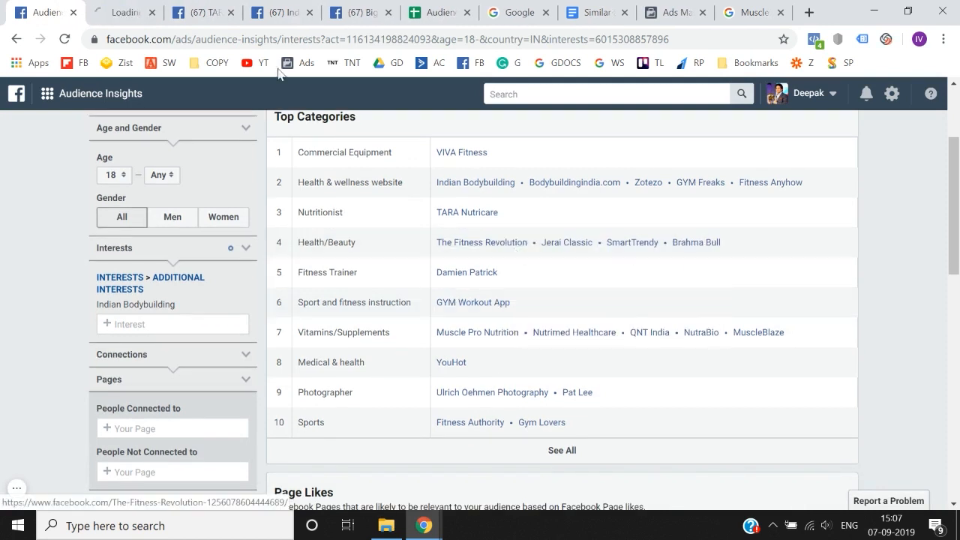
{"action": "left_click", "coordinate": [132, 9]}
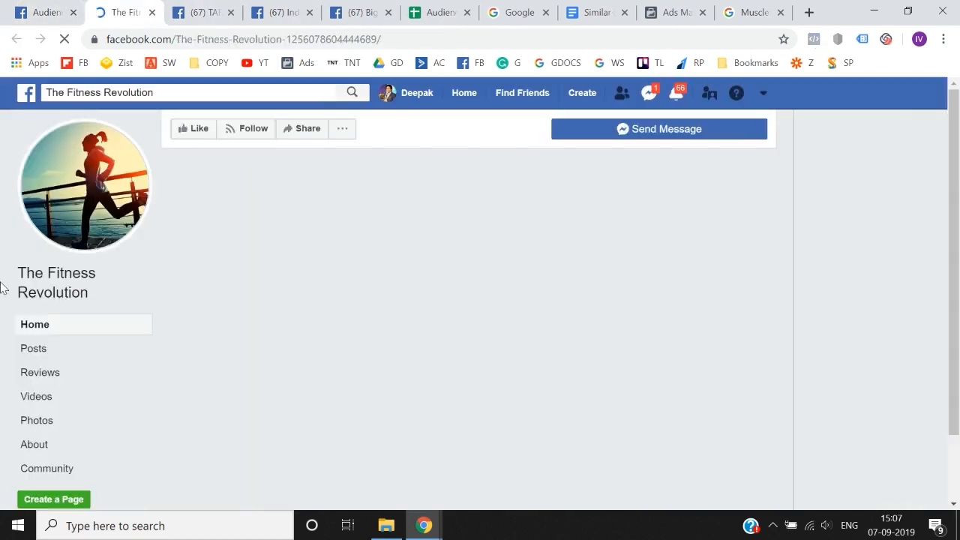
{"action": "left_click", "coordinate": [173, 94]}
Search the Audience Insights interests for The Fitness Revolution, then clear the search
{"action": "left_click", "coordinate": [64, 6]}
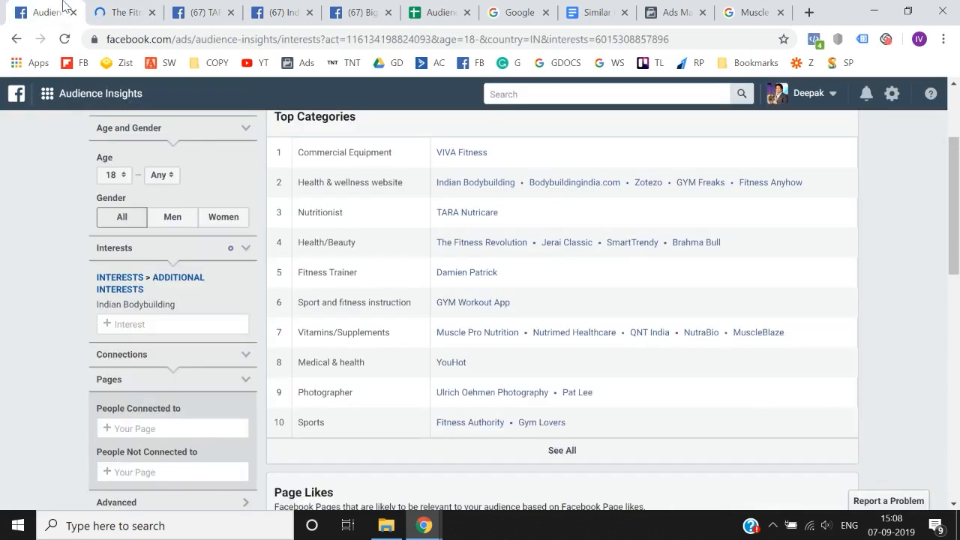
{"action": "left_click", "coordinate": [150, 324]}
{"action": "key", "text": "ctrl+v"}
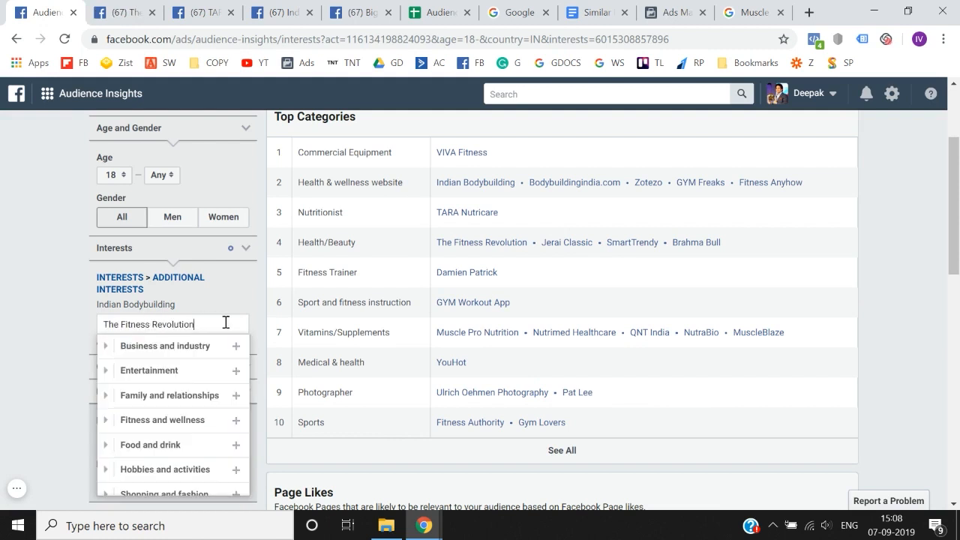
{"action": "key", "text": "ctrl+a"}
{"action": "key", "text": "BackSpace"}
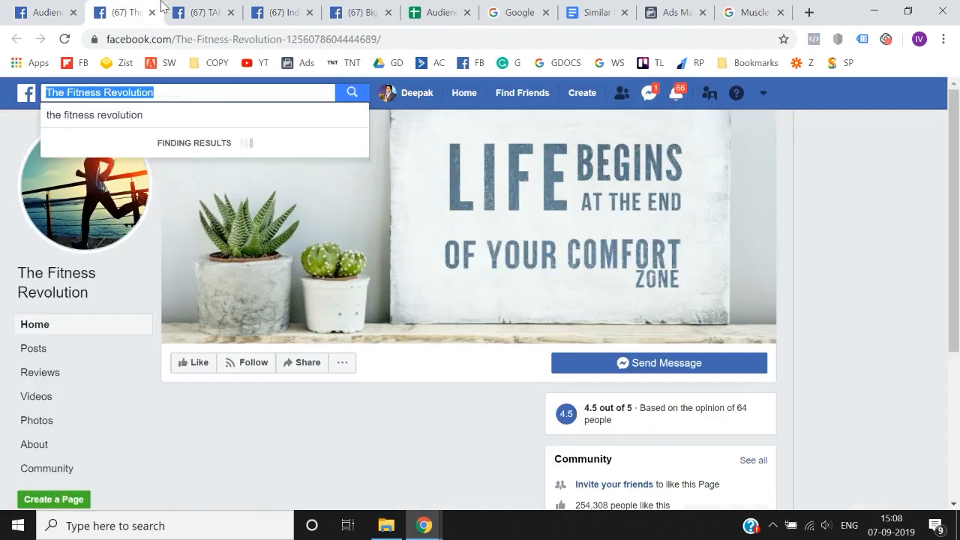
Replace The Fitness Revolution tab with the Jerai Classic page from the Health/Beauty category and copy its name
{"action": "left_click", "coordinate": [135, 13]}
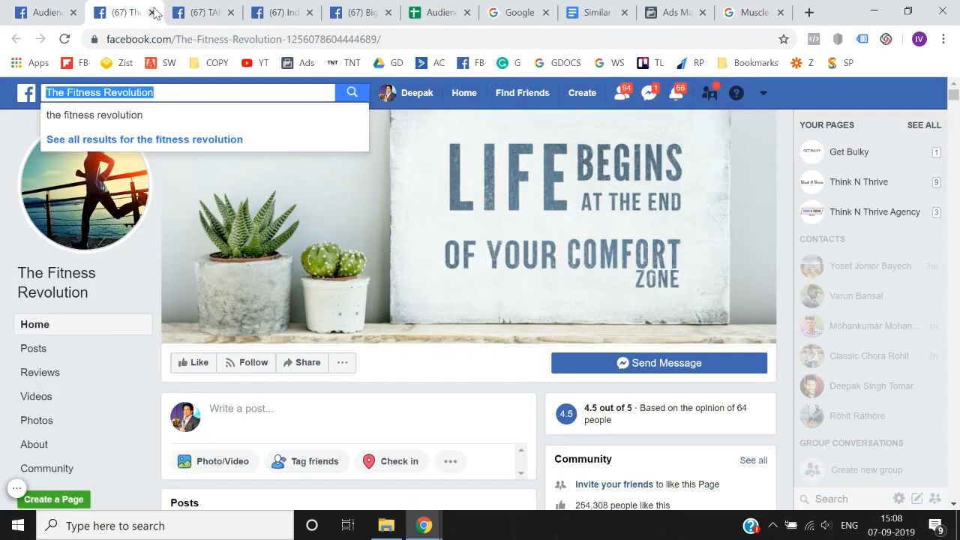
{"action": "left_click", "coordinate": [152, 13]}
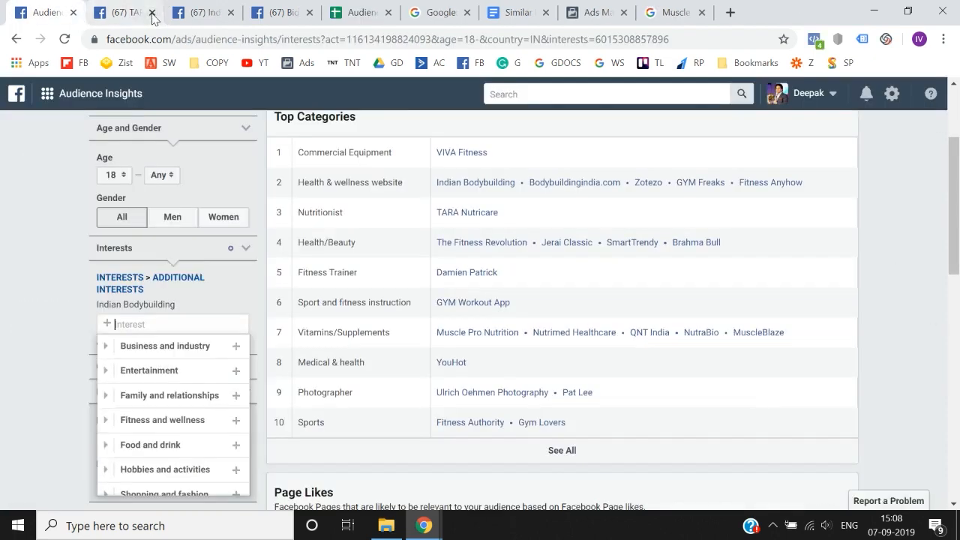
{"action": "right_click", "coordinate": [556, 248]}
{"action": "left_click", "coordinate": [583, 255]}
{"action": "left_click", "coordinate": [130, 9]}
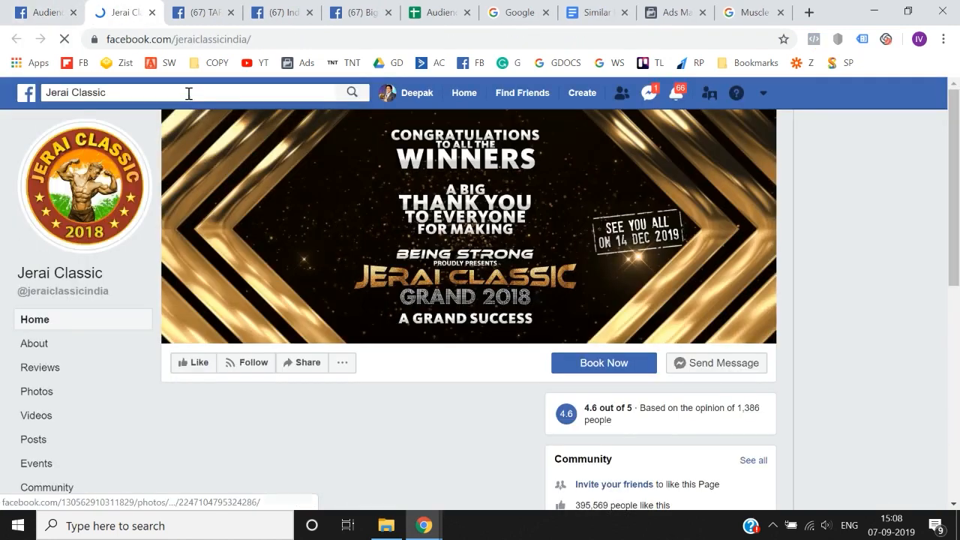
{"action": "left_click", "coordinate": [187, 92]}
{"action": "key", "text": "ctrl+c"}
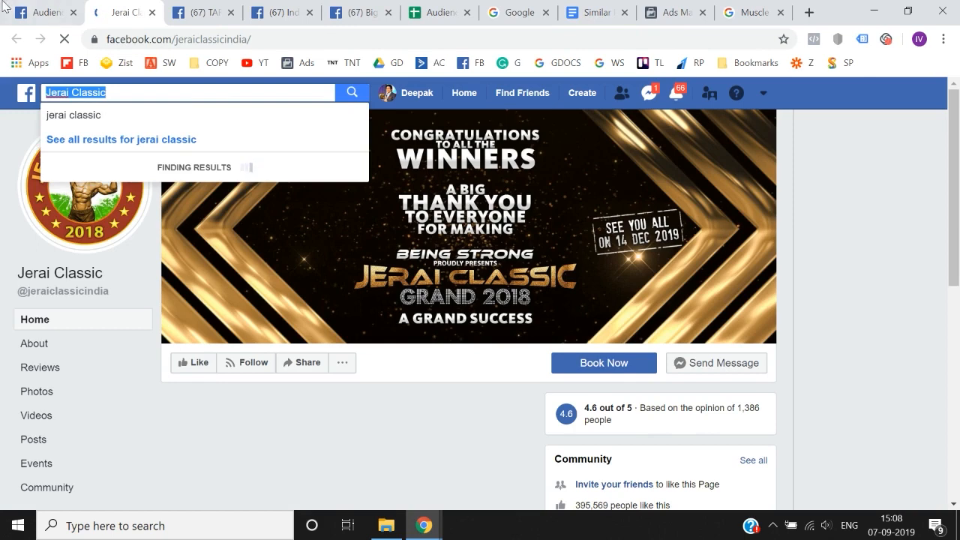
Search the Audience Insights interests for Jerai Classic and the shortened Jerai, then clear the search
{"action": "left_click", "coordinate": [45, 12]}
{"action": "left_click", "coordinate": [128, 320]}
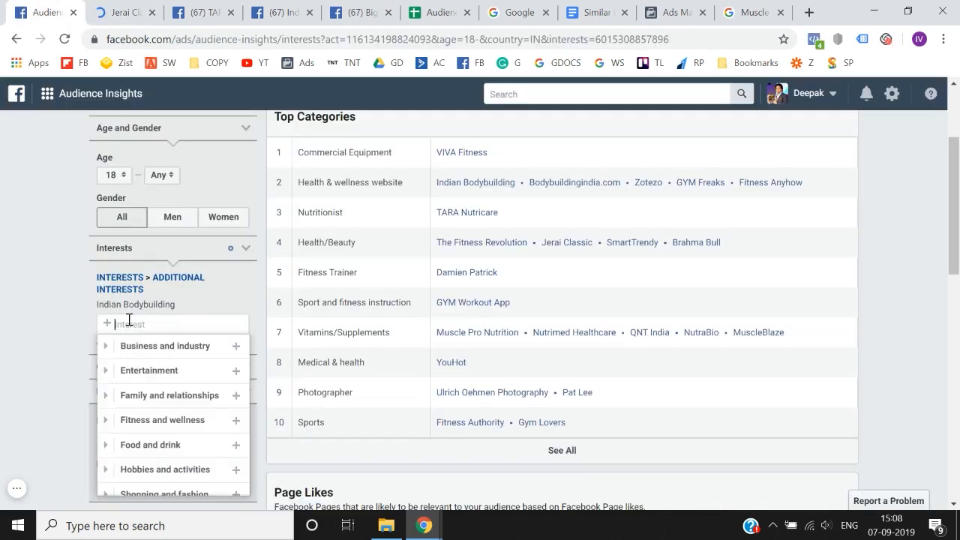
{"action": "key", "text": "ctrl+v"}
{"action": "key", "text": "BackSpace"}
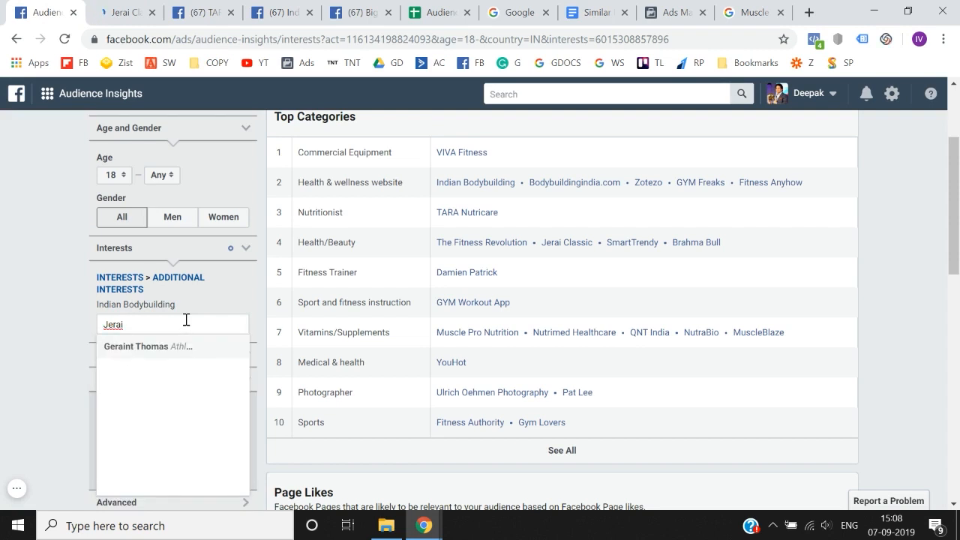
{"action": "key", "text": "BackSpace"}
{"action": "key", "text": "BackSpace"}
{"action": "key", "text": "BackSpace"}
{"action": "key", "text": "BackSpace"}
{"action": "key", "text": "BackSpace"}
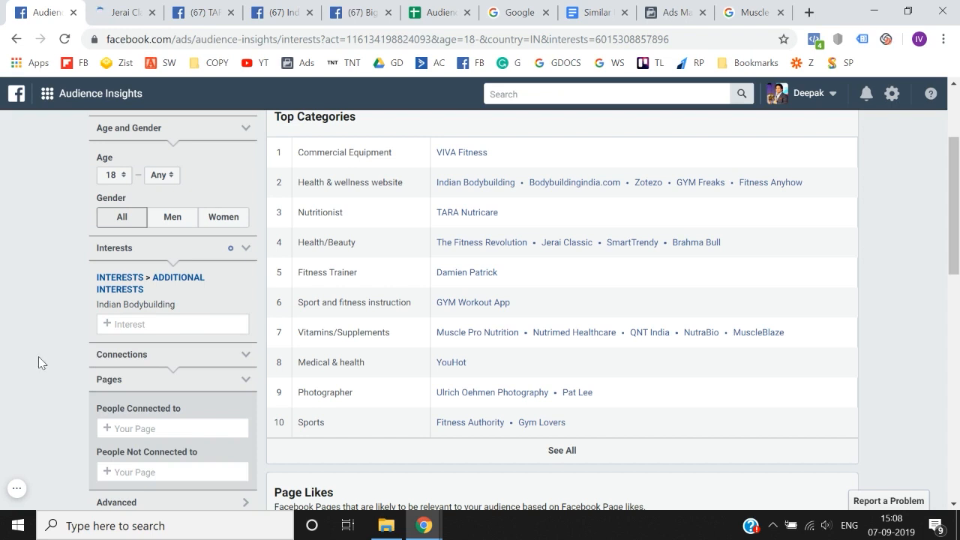
{"action": "scroll", "coordinate": [38, 356], "scroll_direction": "down", "scroll_amount": 1}
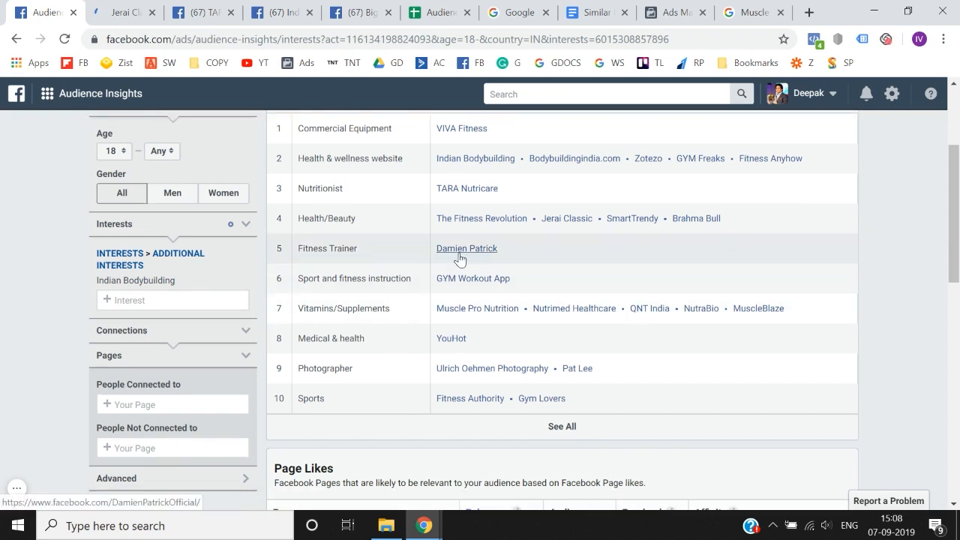
Replace the Jerai Classic tab with the Muscle Pro Nutrition page from the Vitamins/Supplements category and copy its name
{"action": "right_click", "coordinate": [487, 311]}
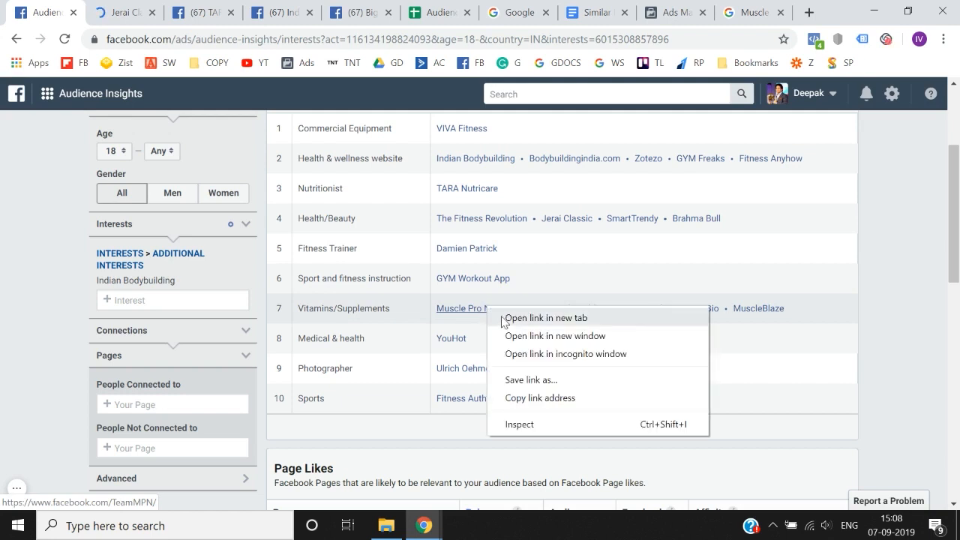
{"action": "left_click", "coordinate": [545, 318]}
{"action": "left_click", "coordinate": [184, 12]}
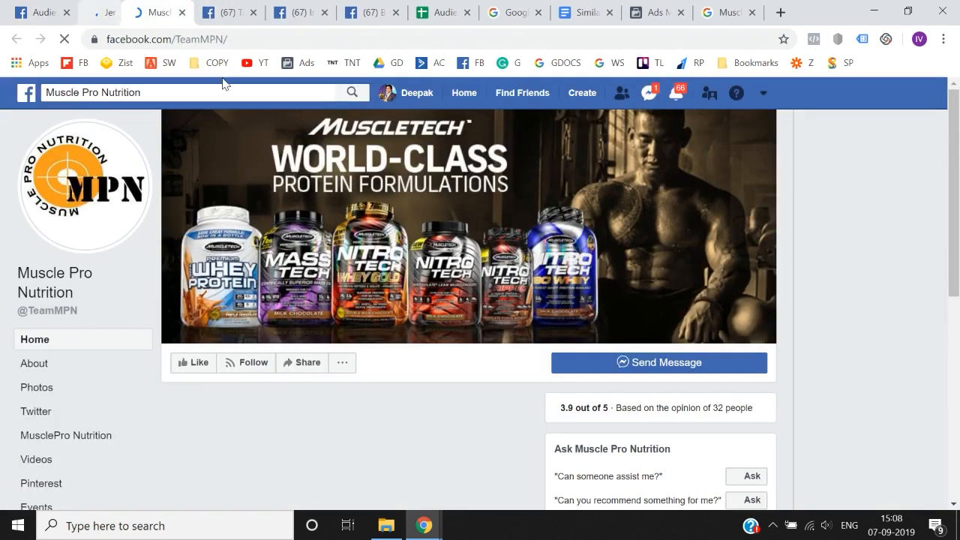
{"action": "left_click", "coordinate": [138, 12]}
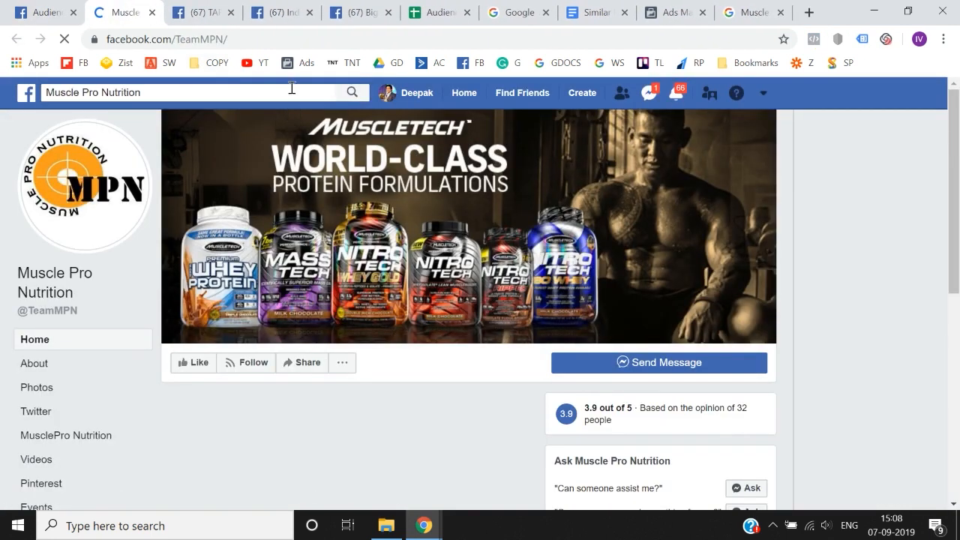
{"action": "left_click", "coordinate": [289, 90]}
{"action": "key", "text": "ctrl+c"}
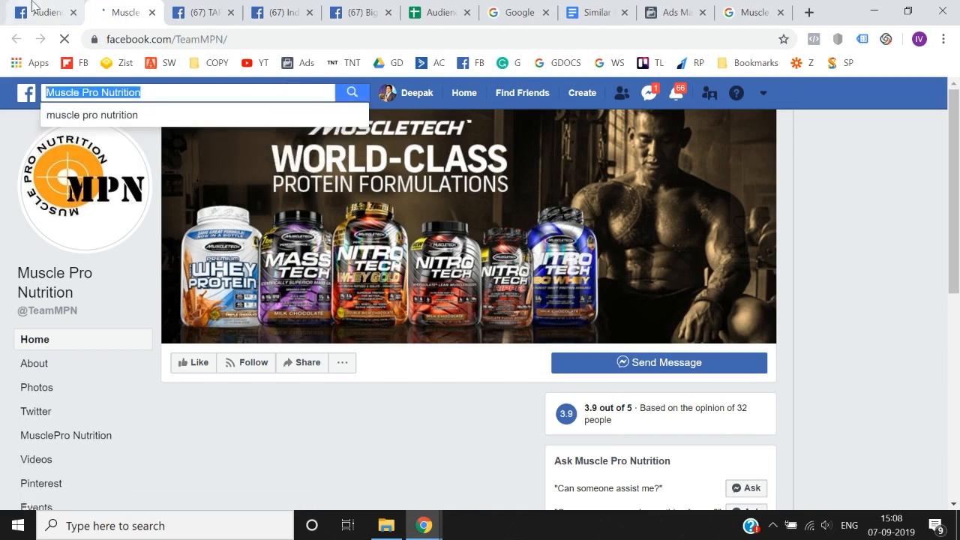
Search the Audience Insights interests for Muscle Pro Nutrition, then clear the search
{"action": "key", "text": "ctrl+shift+Tab"}
{"action": "left_click", "coordinate": [177, 299]}
{"action": "key", "text": "ctrl+v"}
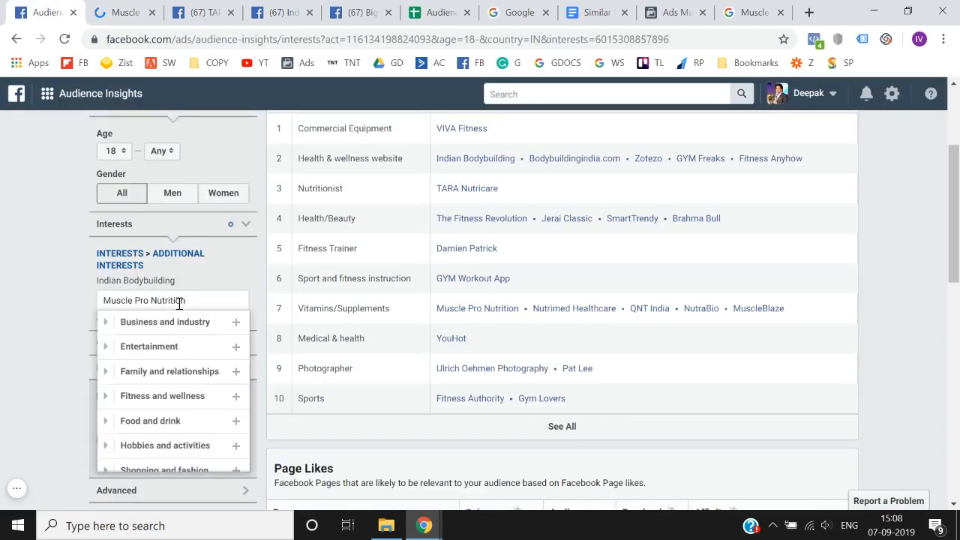
{"action": "key", "text": "ctrl+a"}
{"action": "key", "text": "BackSpace"}
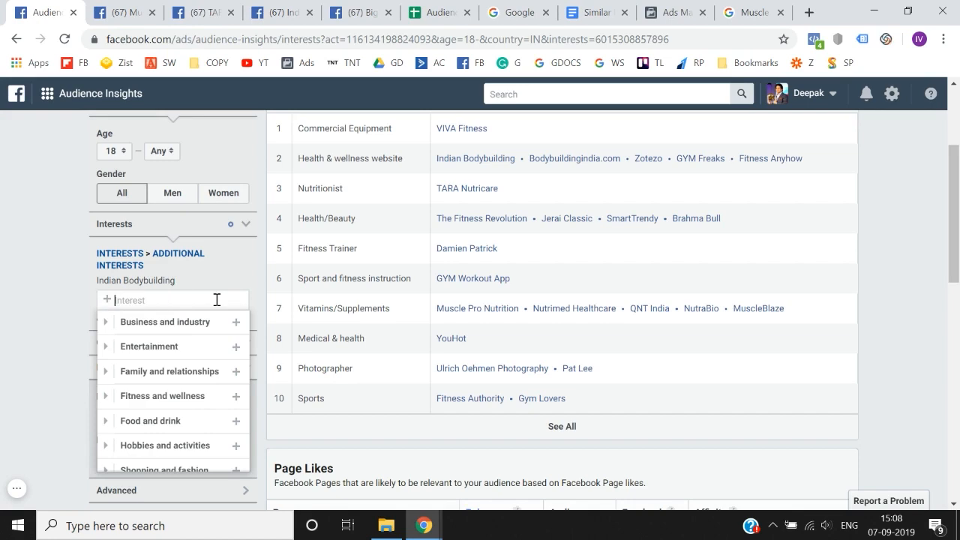
{"action": "left_click", "coordinate": [2, 358]}
Open the Mukesh Singh Gahlot page from the Page Likes list in a new tab and copy its name
{"action": "scroll", "coordinate": [2, 359], "scroll_direction": "down", "scroll_amount": 3}
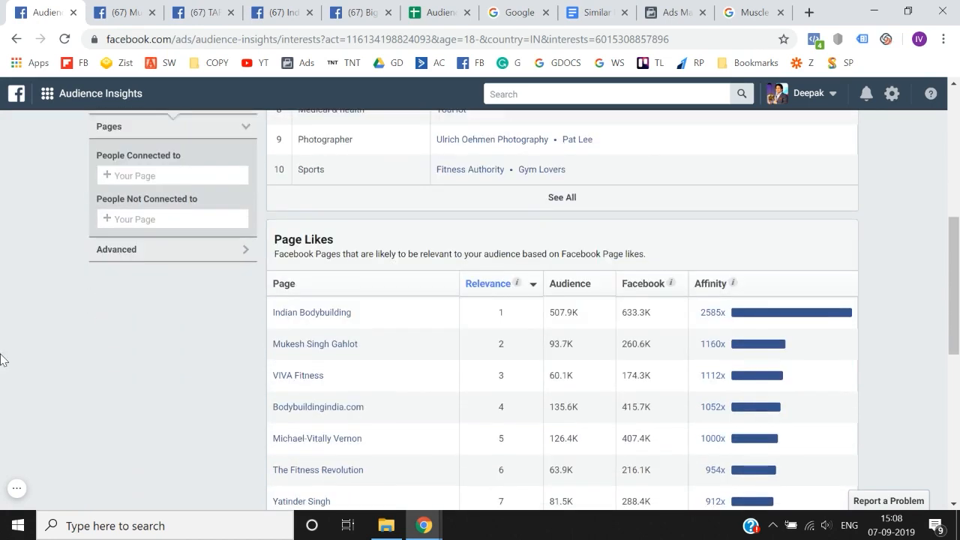
{"action": "right_click", "coordinate": [302, 348]}
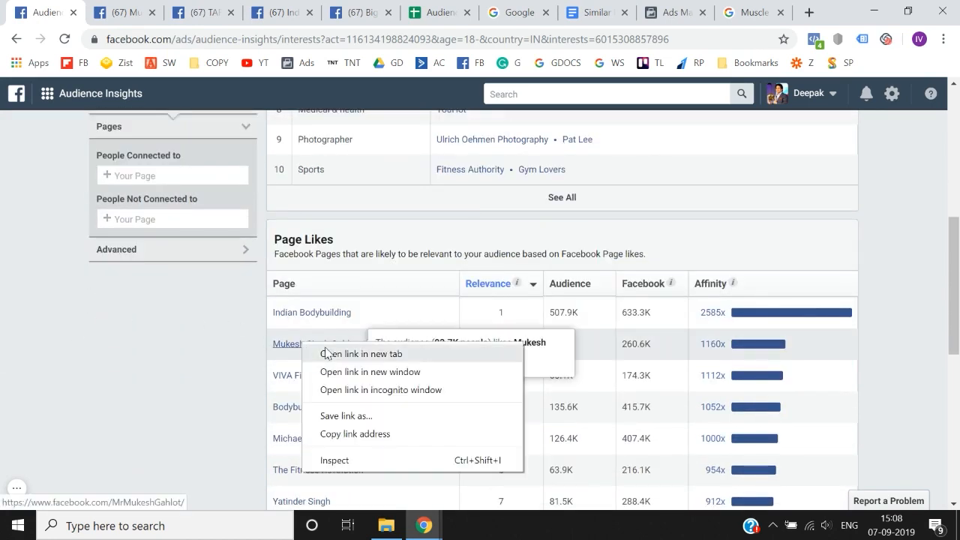
{"action": "left_click", "coordinate": [324, 354]}
{"action": "left_click", "coordinate": [196, 8]}
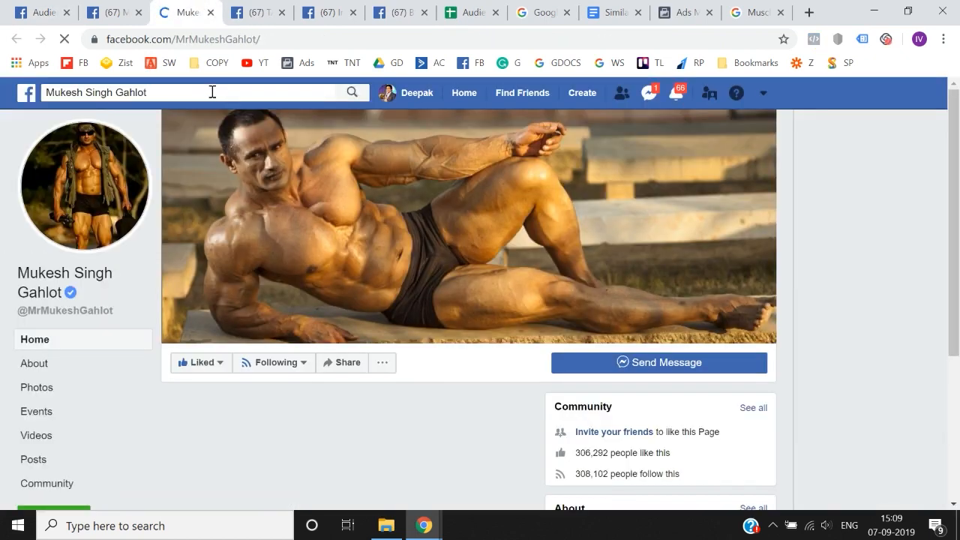
{"action": "left_click", "coordinate": [212, 90]}
{"action": "key", "text": "ctrl+c"}
{"action": "left_click", "coordinate": [72, 4]}
{"action": "scroll", "coordinate": [52, 250], "scroll_direction": "up", "scroll_amount": 3}
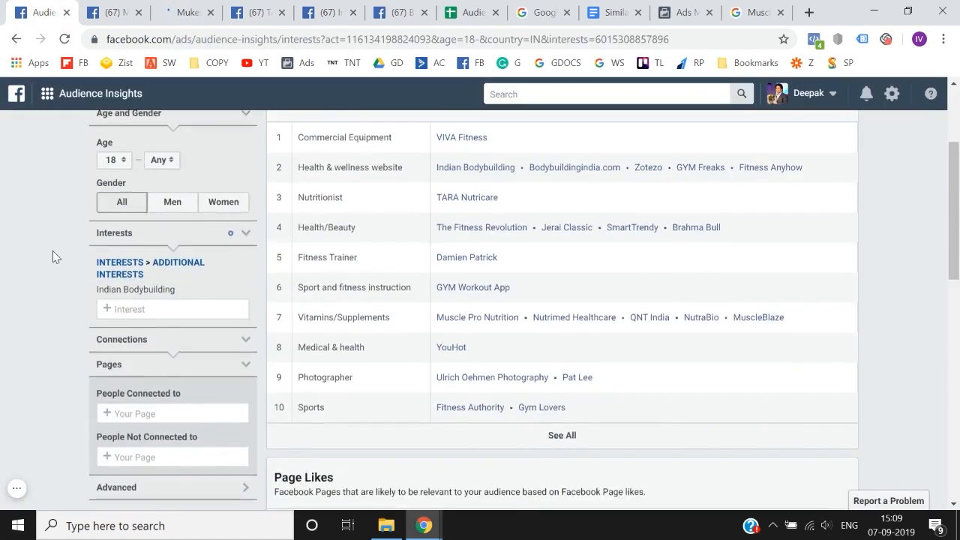
{"action": "scroll", "coordinate": [52, 250], "scroll_direction": "down", "scroll_amount": 1}
{"action": "left_click", "coordinate": [155, 252]}
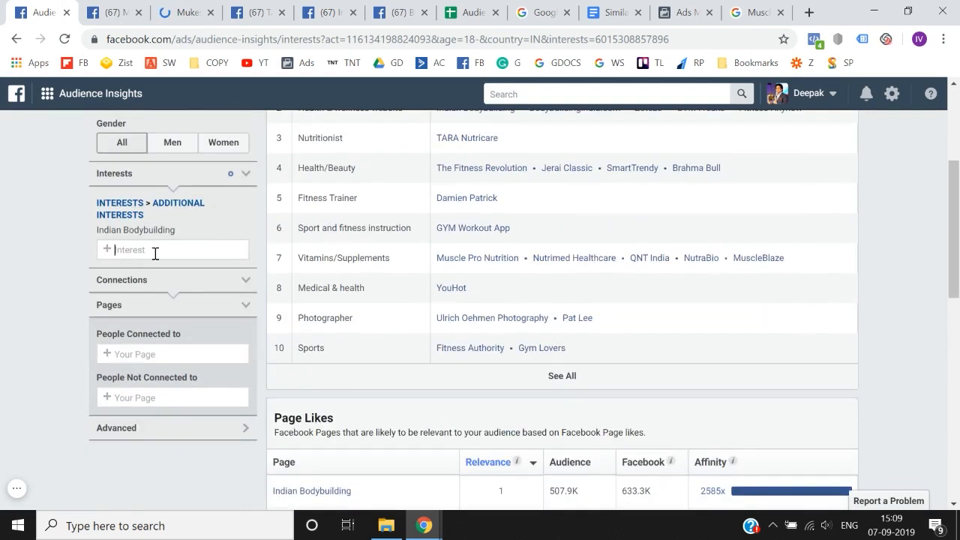
{"action": "key", "text": "ctrl+v"}
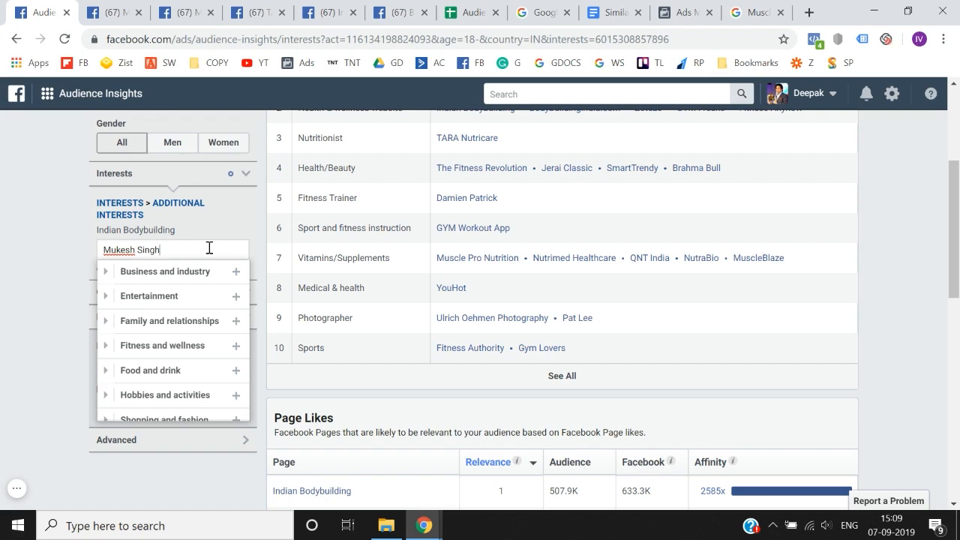
{"action": "key", "text": "ctrl+a"}
{"action": "key", "text": "BackSpace"}
{"action": "left_click", "coordinate": [12, 306]}
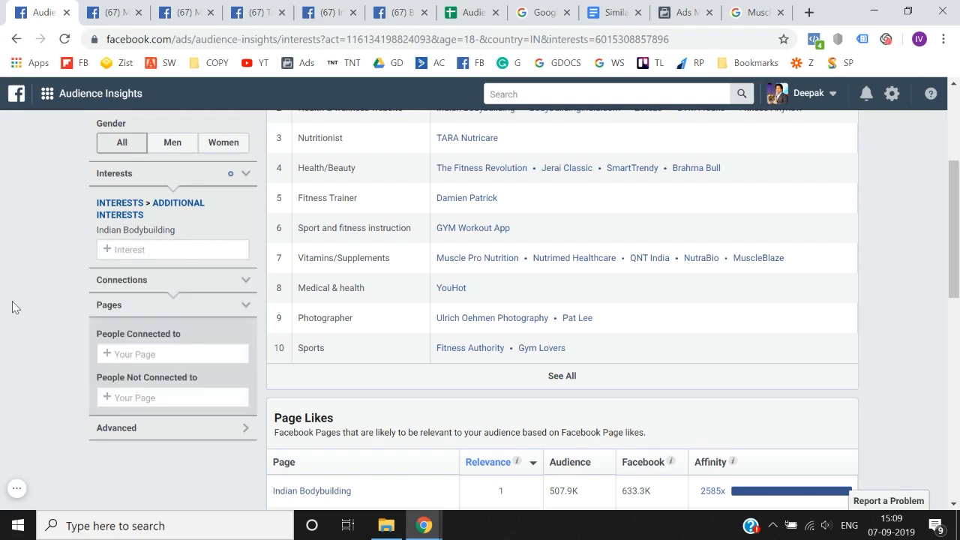
Open the Yatinder Singh page from the Page Likes list in place of the two previously checked page tabs and copy its name
{"action": "scroll", "coordinate": [13, 306], "scroll_direction": "down", "scroll_amount": 4}
{"action": "scroll", "coordinate": [12, 306], "scroll_direction": "down", "scroll_amount": 1}
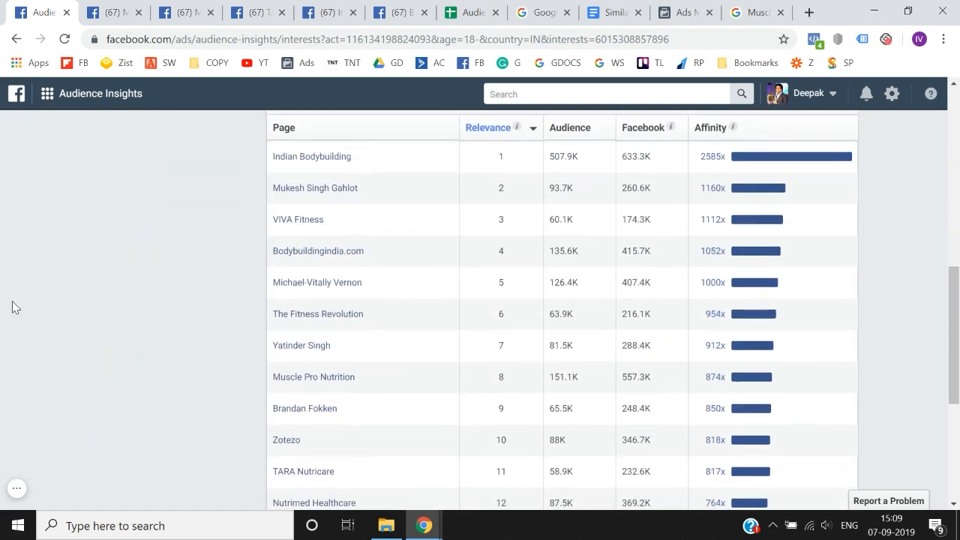
{"action": "right_click", "coordinate": [316, 350]}
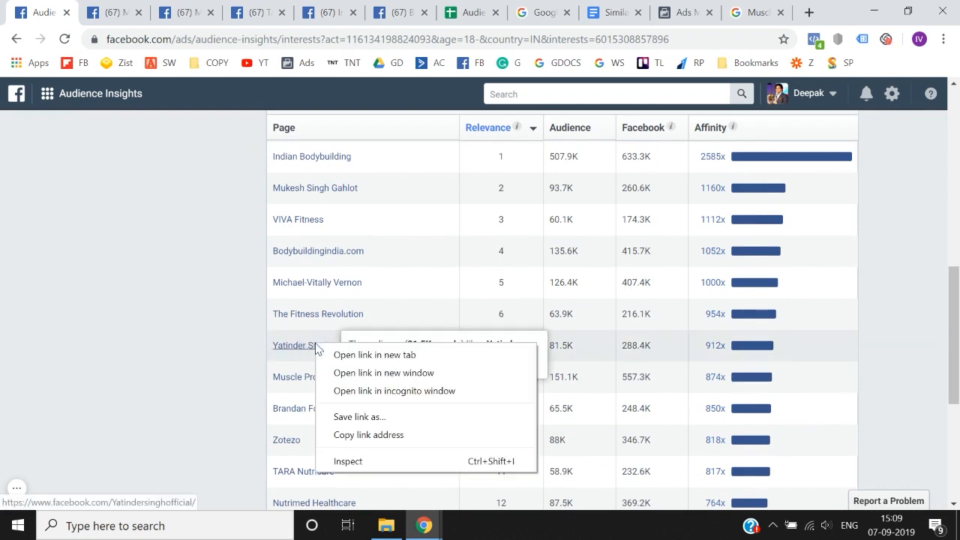
{"action": "left_click", "coordinate": [341, 355]}
{"action": "left_click", "coordinate": [213, 9]}
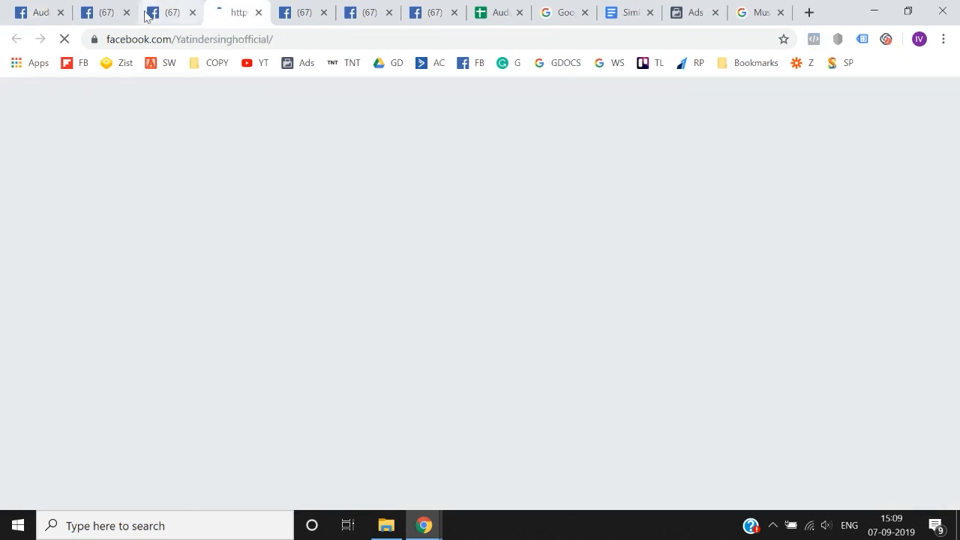
{"action": "left_click_drag", "start_coordinate": [213, 9], "coordinate": [146, 11]}
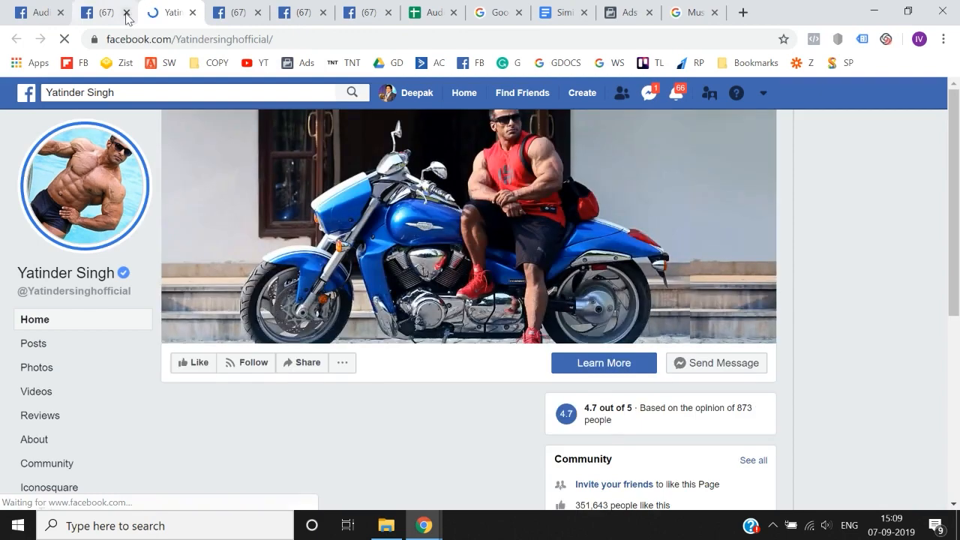
{"action": "left_click", "coordinate": [127, 13]}
{"action": "left_click", "coordinate": [246, 93]}
{"action": "key", "text": "ctrl+c"}
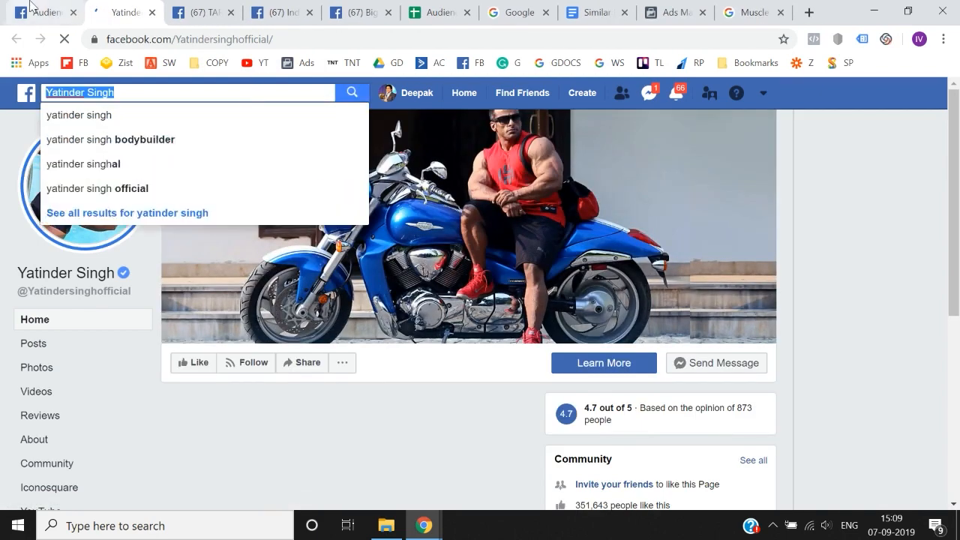
Search the Audience Insights interests for Yatinder Singh and the shortened Yatinder, then clear the search
{"action": "left_click", "coordinate": [33, 8]}
{"action": "scroll", "coordinate": [228, 211], "scroll_direction": "up", "scroll_amount": 8}
{"action": "scroll", "coordinate": [228, 211], "scroll_direction": "down", "scroll_amount": 1}
{"action": "scroll", "coordinate": [228, 211], "scroll_direction": "down", "scroll_amount": 2}
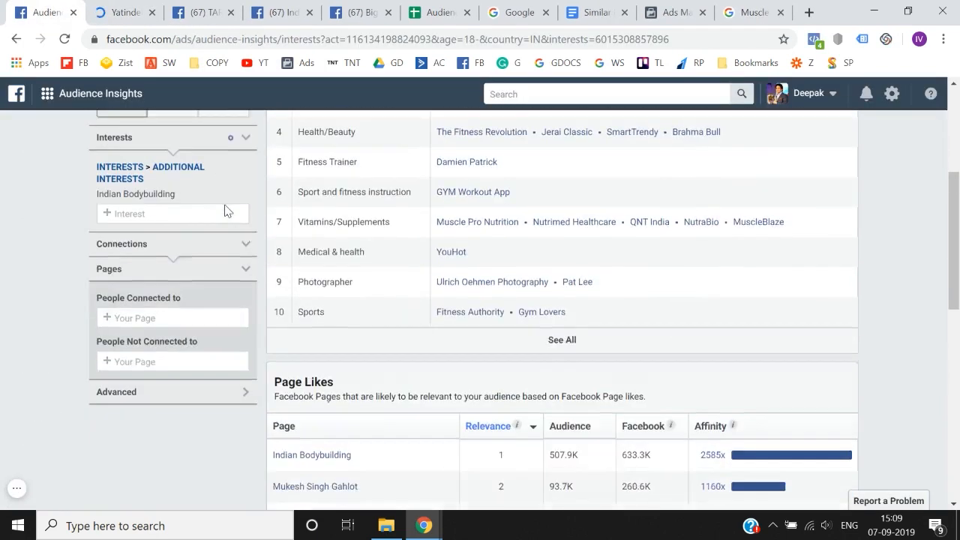
{"action": "key", "text": "ctrl+v"}
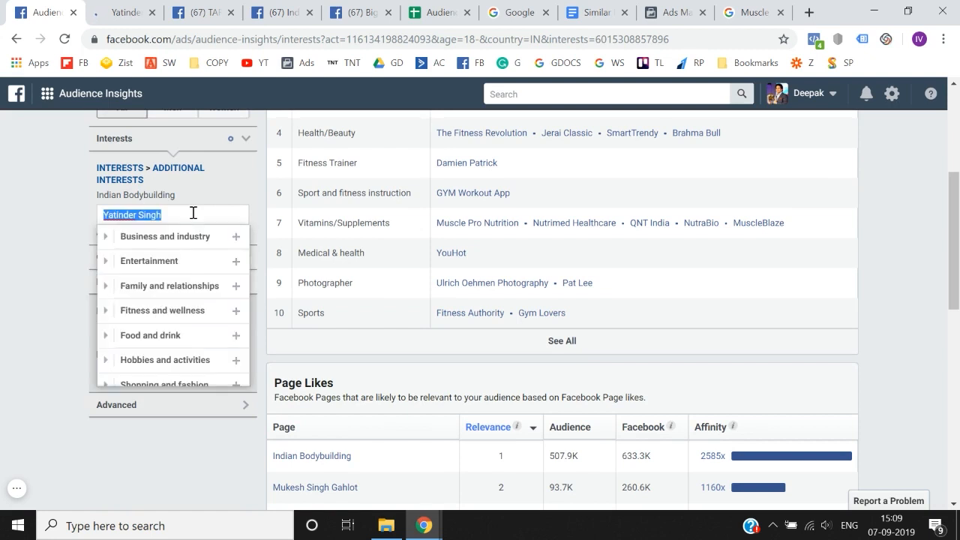
{"action": "left_click", "coordinate": [193, 213]}
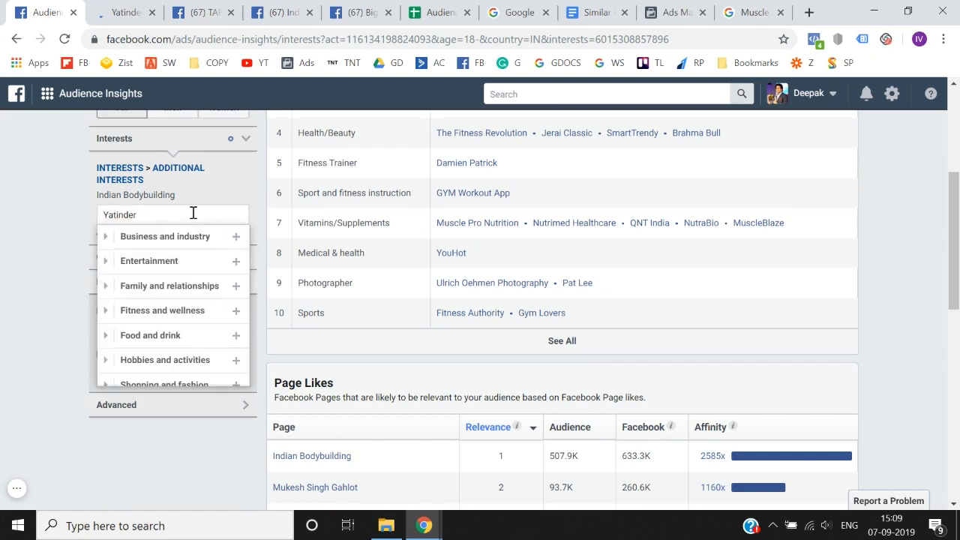
{"action": "key", "text": "ctrl+a"}
{"action": "key", "text": "BackSpace"}
{"action": "left_click", "coordinate": [0, 306]}
Open the John Lucas page from the Page Likes list in a new tab and select its name for copying
{"action": "scroll", "coordinate": [0, 306], "scroll_direction": "down", "scroll_amount": 5}
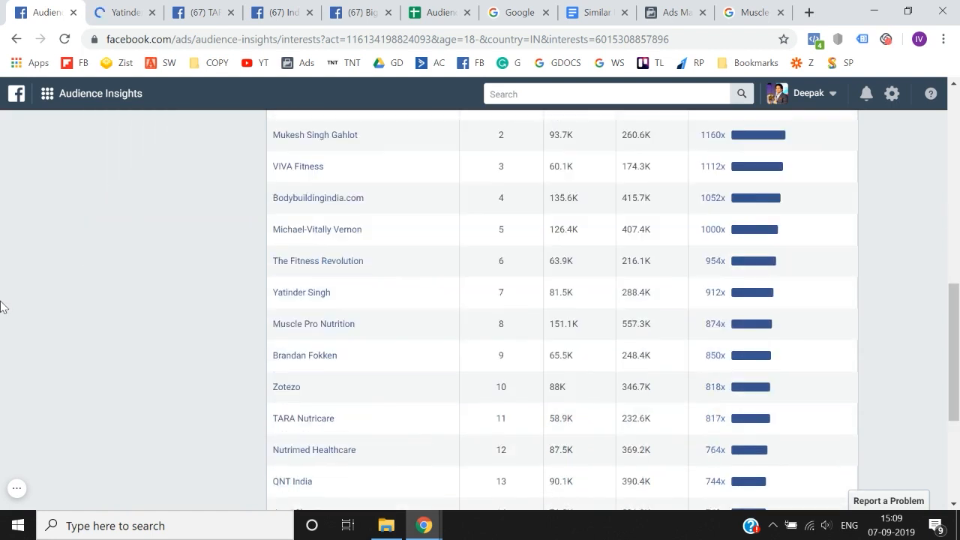
{"action": "scroll", "coordinate": [2, 306], "scroll_direction": "down", "scroll_amount": 3}
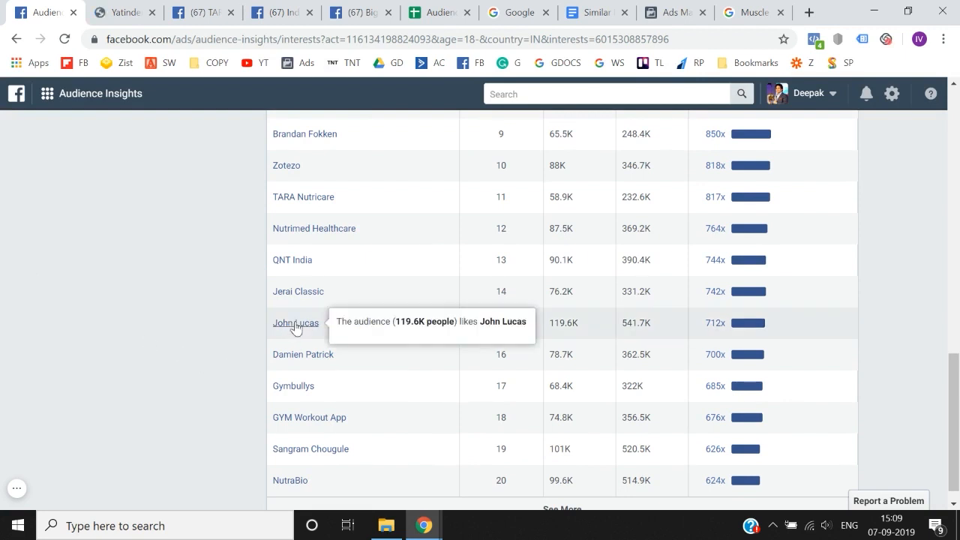
{"action": "right_click", "coordinate": [296, 324]}
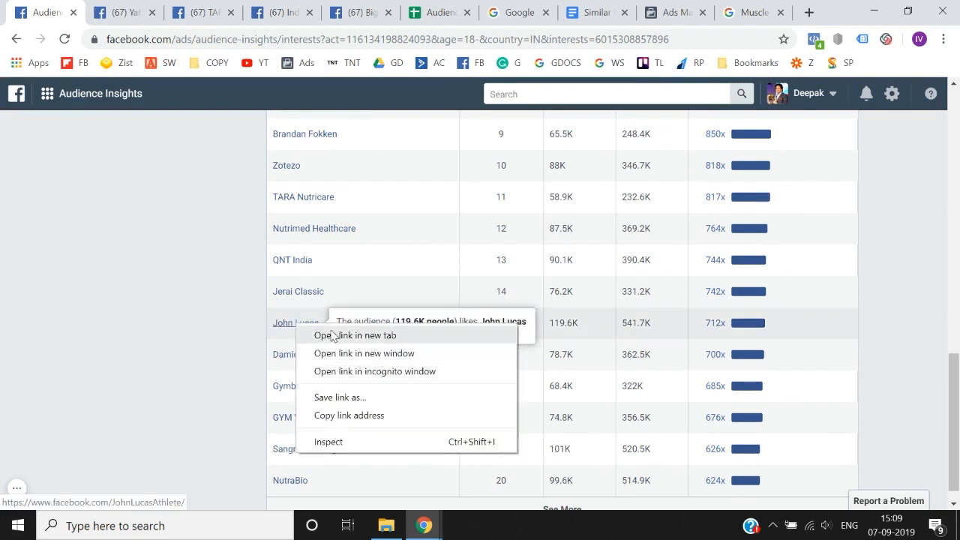
{"action": "left_click", "coordinate": [322, 335]}
{"action": "left_click", "coordinate": [195, 6]}
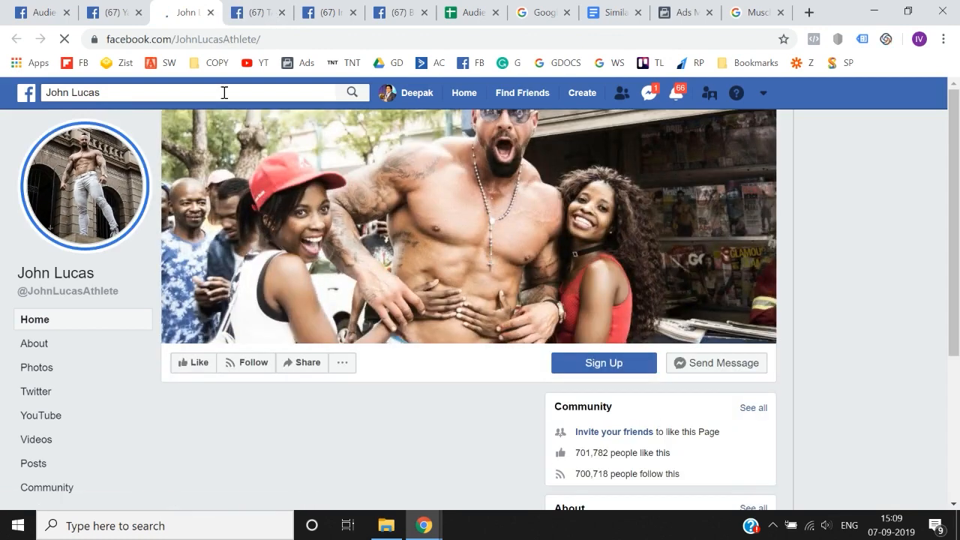
{"action": "left_click", "coordinate": [224, 92]}
Search the Audience Insights interests for John Lucas, shortening the term to John, then clear the search
{"action": "left_click", "coordinate": [41, 12]}
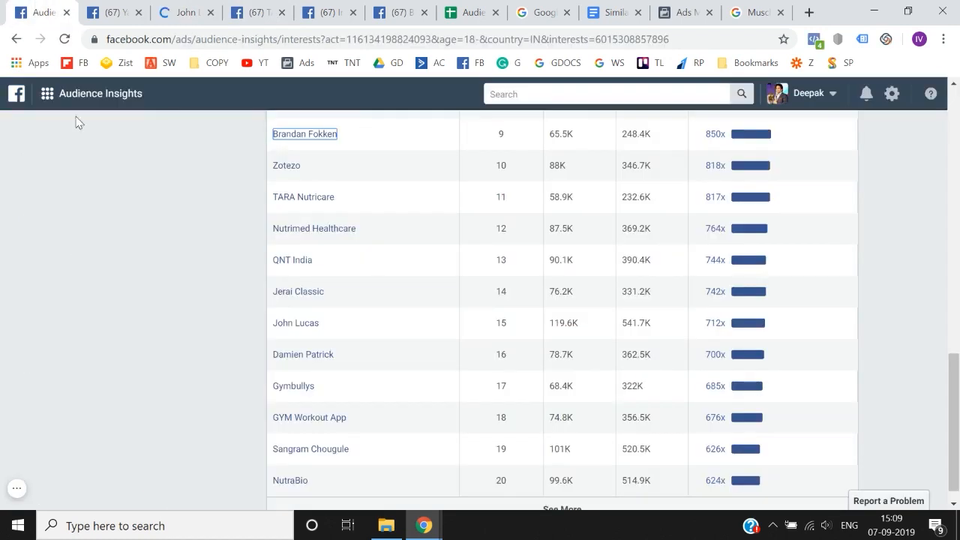
{"action": "scroll", "coordinate": [112, 232], "scroll_direction": "up", "scroll_amount": 20}
{"action": "scroll", "coordinate": [118, 244], "scroll_direction": "down", "scroll_amount": 2}
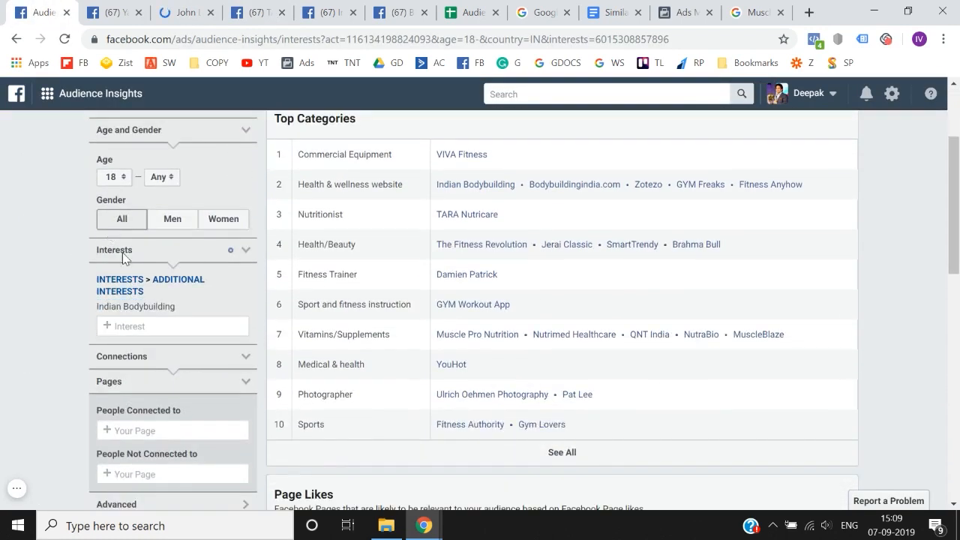
{"action": "triple_click", "coordinate": [139, 324]}
{"action": "left_click", "coordinate": [199, 327]}
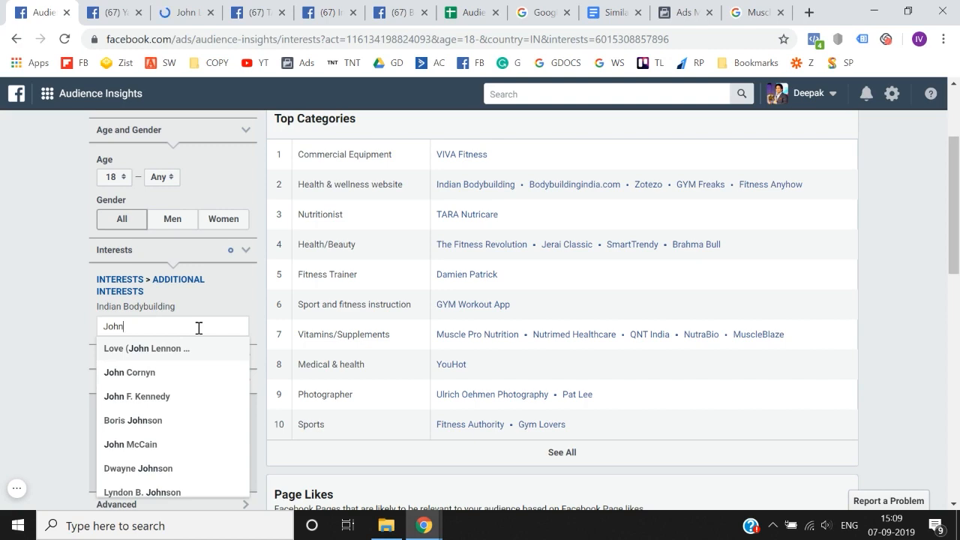
{"action": "key", "text": "BackSpace"}
{"action": "key", "text": "BackSpace"}
{"action": "key", "text": "BackSpace"}
{"action": "key", "text": "BackSpace"}
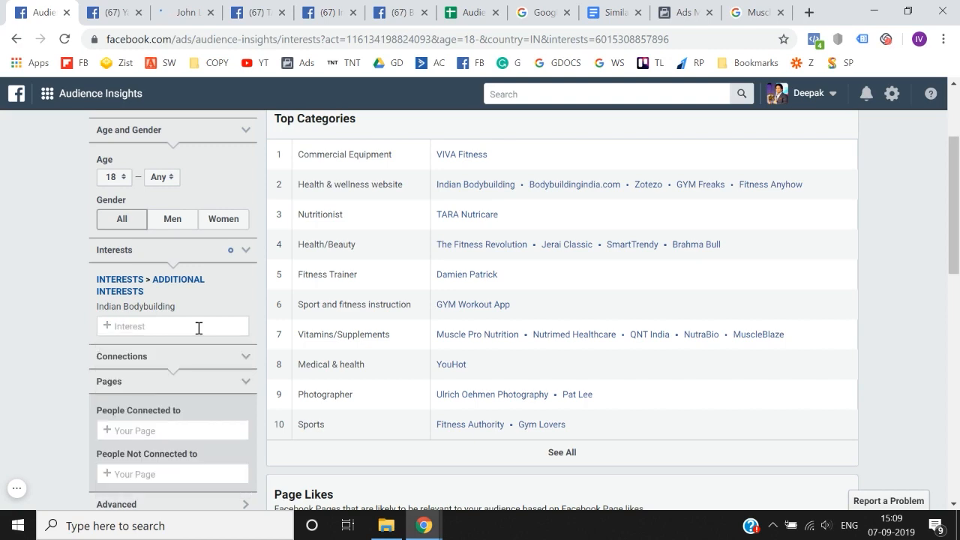
{"action": "scroll", "coordinate": [18, 360], "scroll_direction": "down", "scroll_amount": 7}
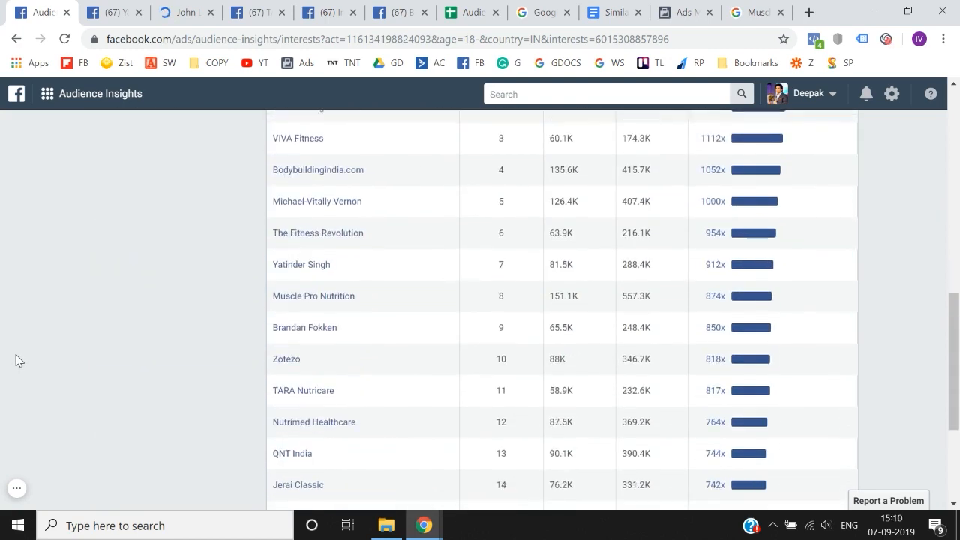
{"action": "scroll", "coordinate": [19, 361], "scroll_direction": "down", "scroll_amount": 2}
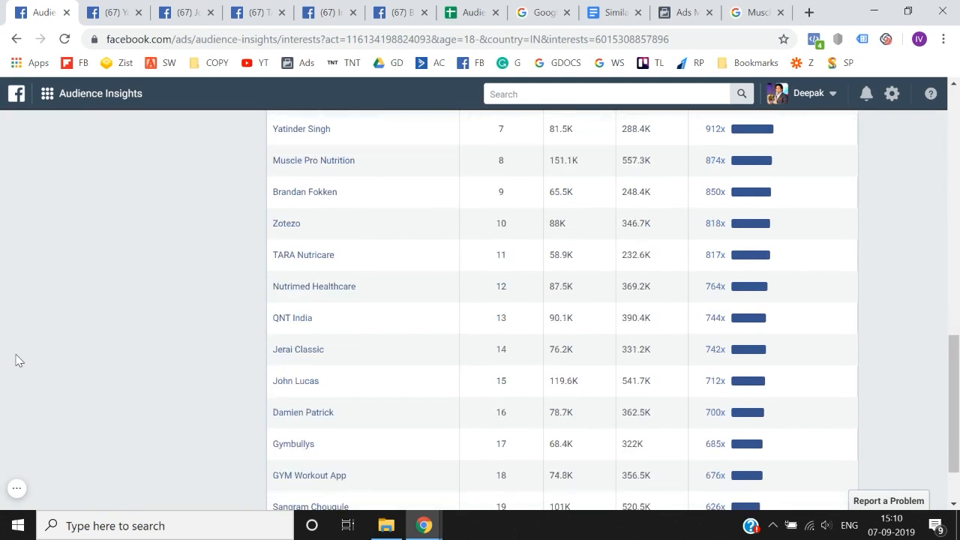
{"action": "scroll", "coordinate": [18, 361], "scroll_direction": "down", "scroll_amount": 2}
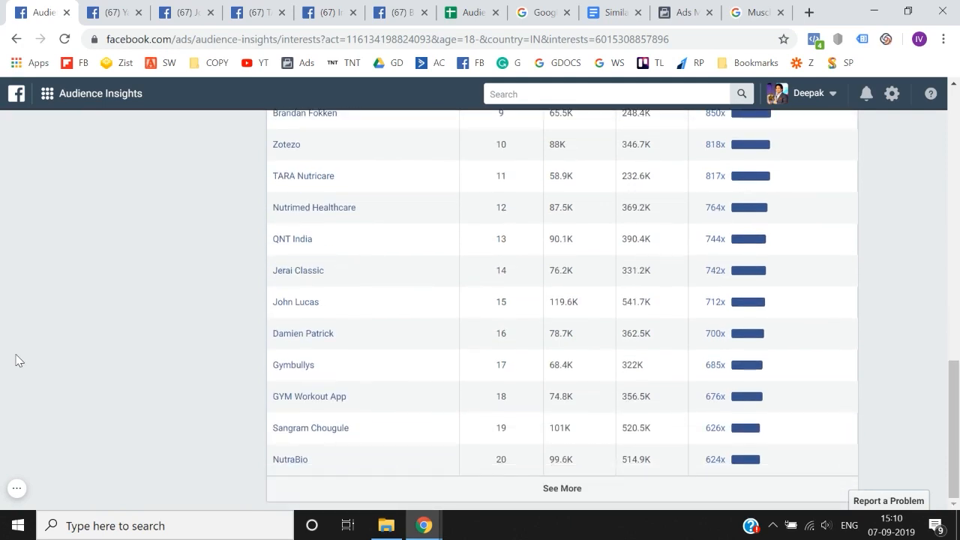
{"action": "scroll", "coordinate": [19, 360], "scroll_direction": "up", "scroll_amount": 10}
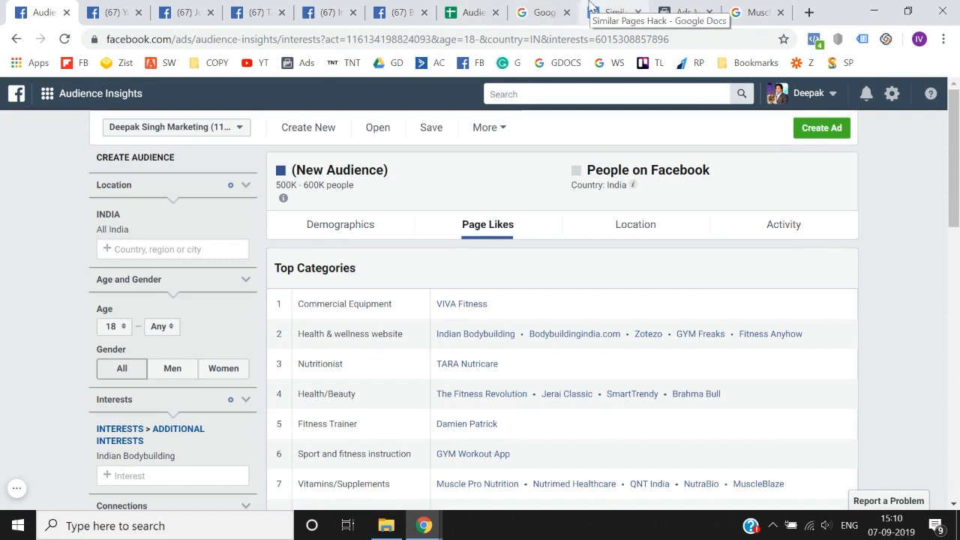
Go to the Muscle & Fitness entry in the Audience Research sheet and copy the name of the related magazine Flex from the Google results
{"action": "left_click", "coordinate": [482, 9]}
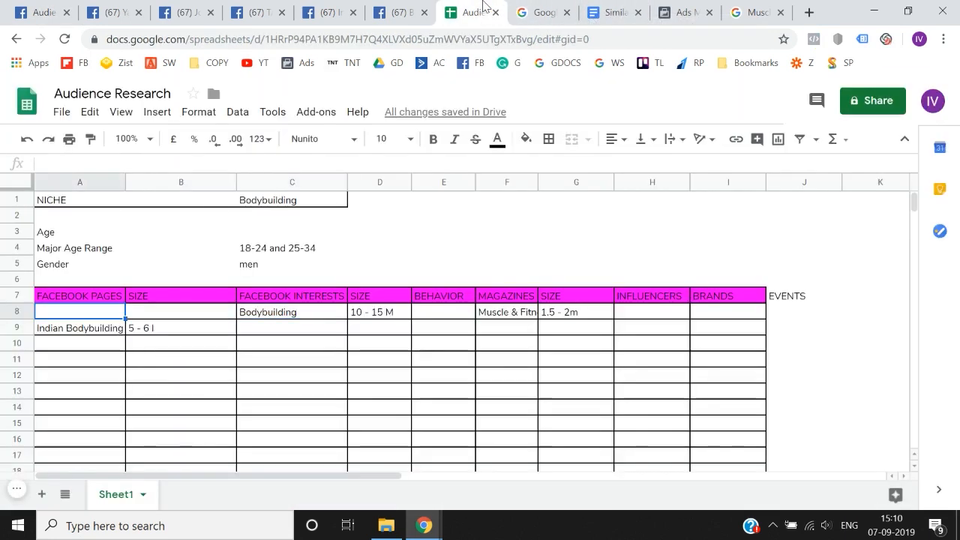
{"action": "key", "text": "Right"}
{"action": "key", "text": "Right"}
{"action": "key", "text": "Right"}
{"action": "key", "text": "Right"}
{"action": "key", "text": "Right"}
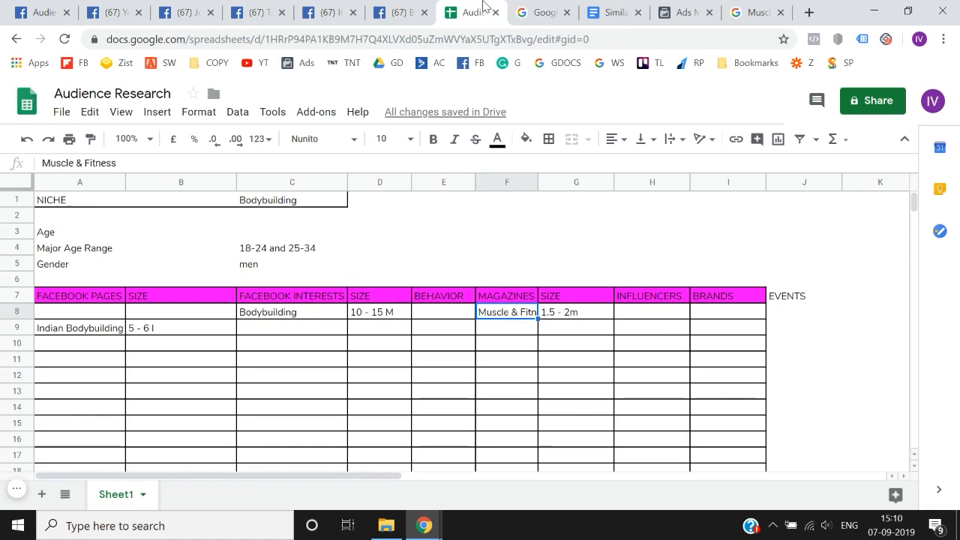
{"action": "left_click", "coordinate": [754, 12]}
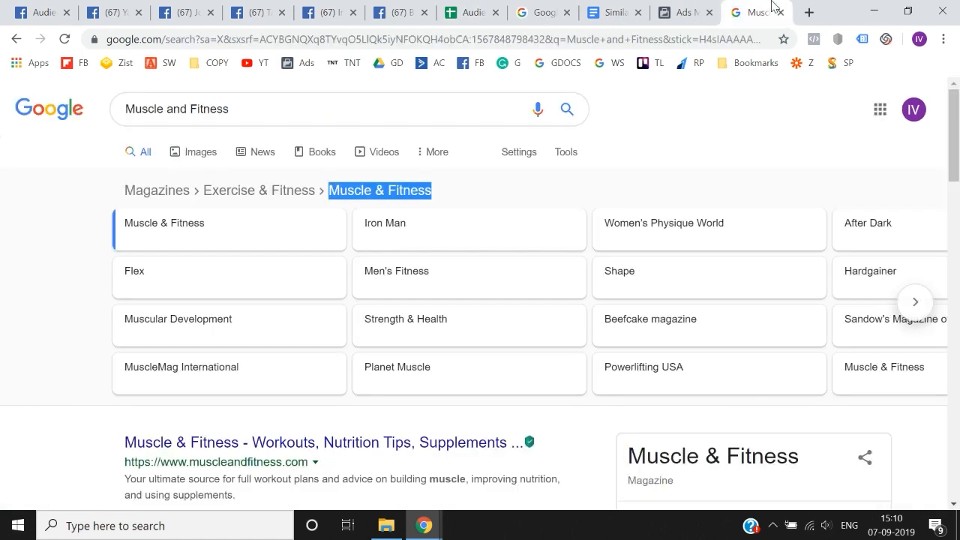
{"action": "left_click", "coordinate": [216, 290]}
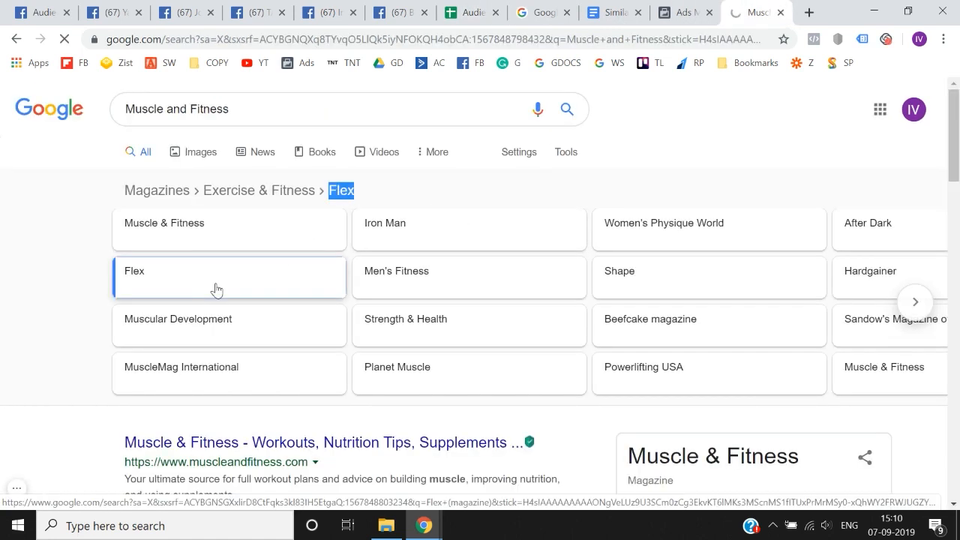
{"action": "left_click_drag", "start_coordinate": [364, 196], "coordinate": [327, 195]}
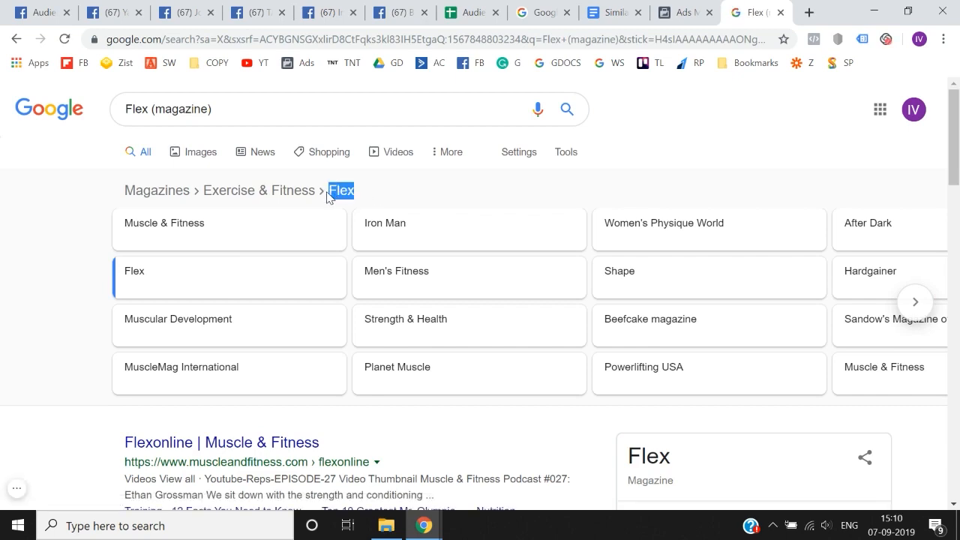
Return to Audience Insights and close the five Facebook page tabs that were already checked
{"action": "left_click", "coordinate": [90, 9]}
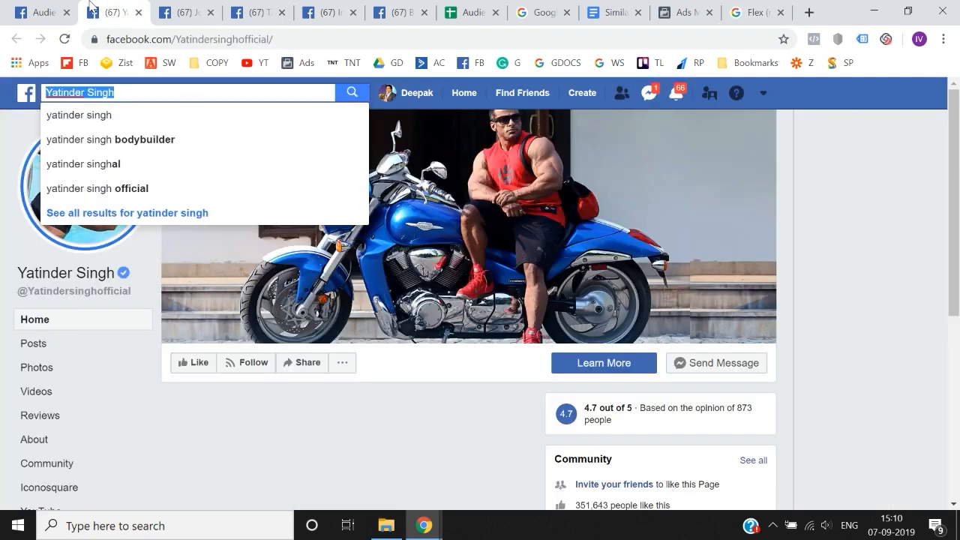
{"action": "left_click", "coordinate": [60, 9]}
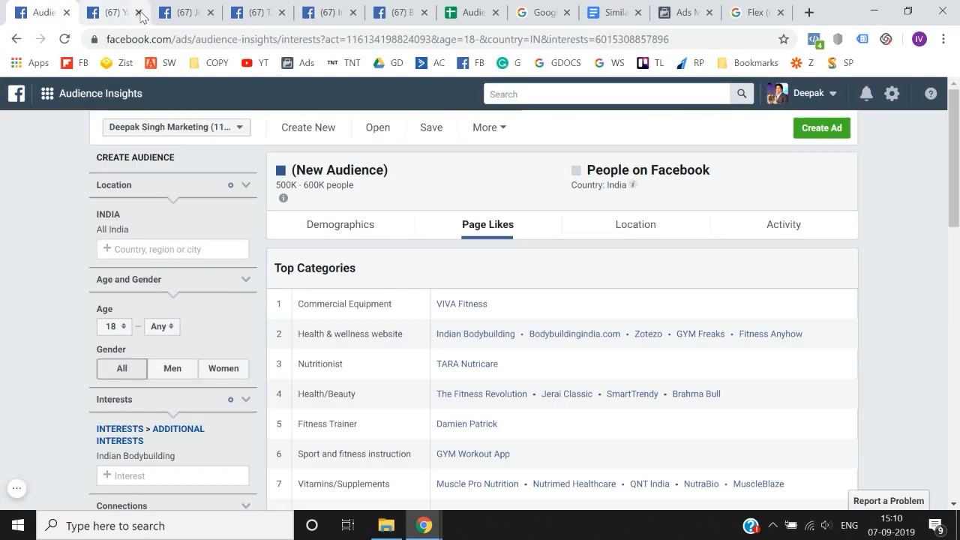
{"action": "left_click", "coordinate": [138, 12]}
{"action": "left_click", "coordinate": [138, 13]}
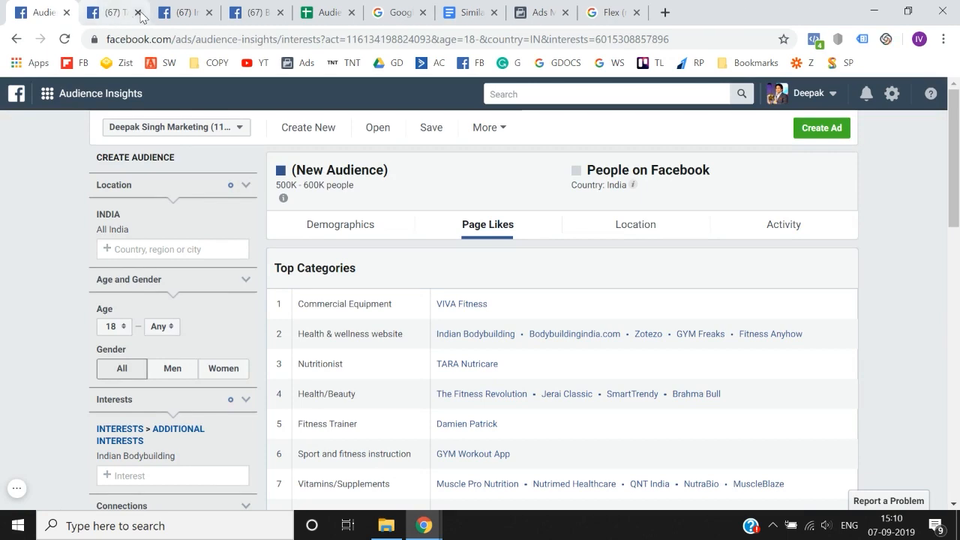
{"action": "left_click", "coordinate": [138, 12]}
{"action": "left_click", "coordinate": [138, 13]}
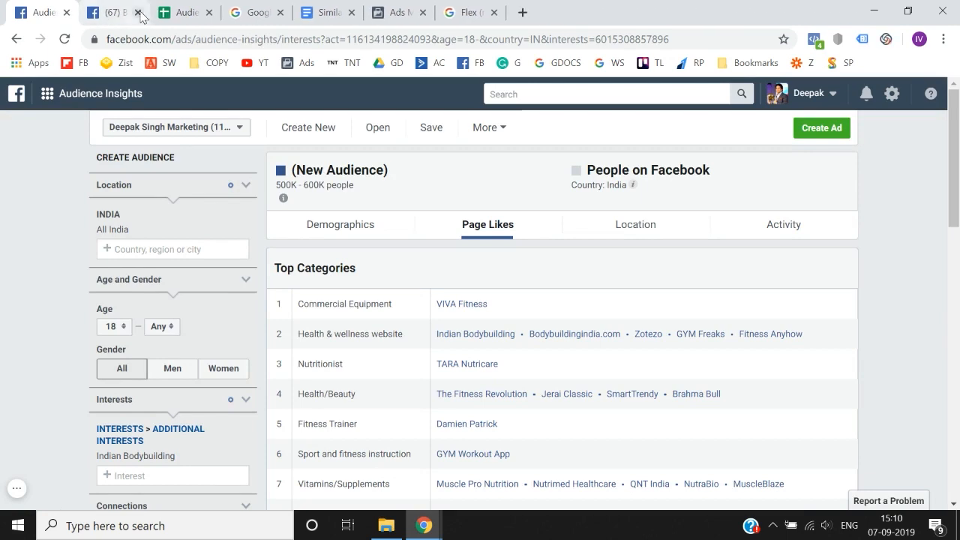
{"action": "left_click", "coordinate": [138, 13]}
Replace the Indian Bodybuilding interest in Audience Insights with Flex (magazine)
{"action": "scroll", "coordinate": [111, 405], "scroll_direction": "down", "scroll_amount": 3}
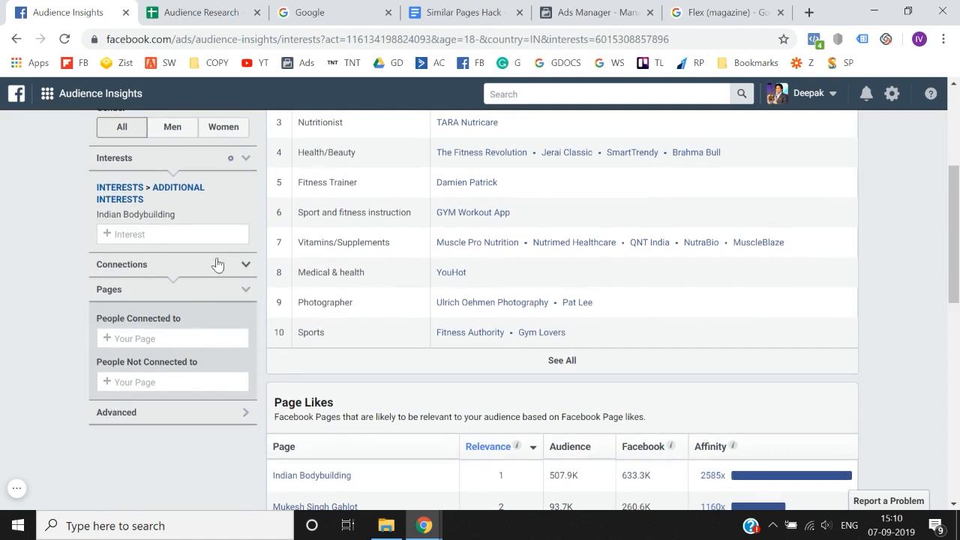
{"action": "left_click", "coordinate": [247, 216]}
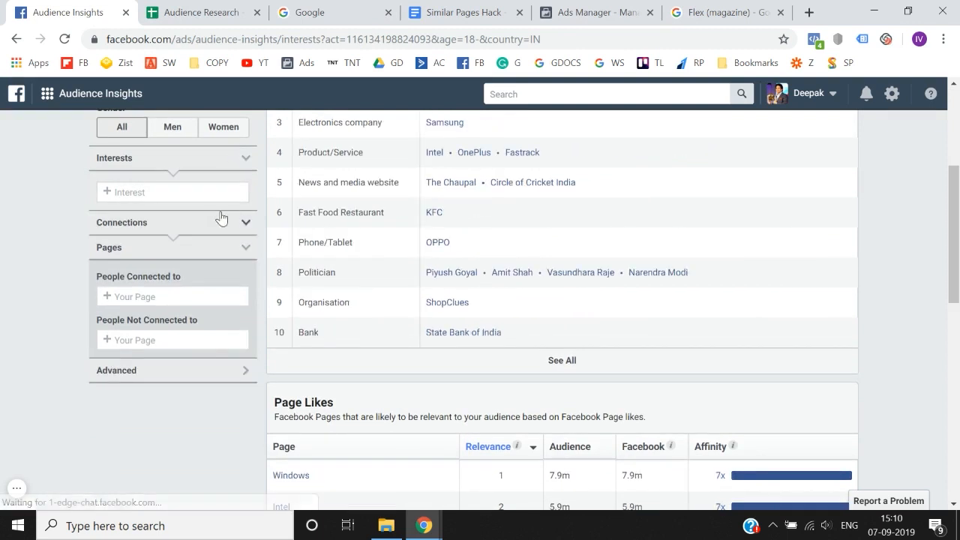
{"action": "left_click", "coordinate": [188, 191]}
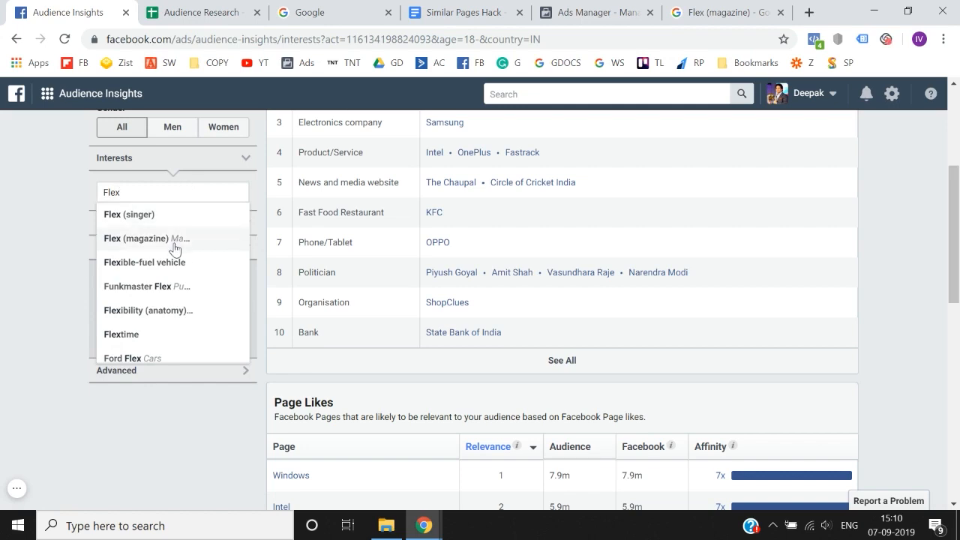
{"action": "right_click", "coordinate": [174, 244]}
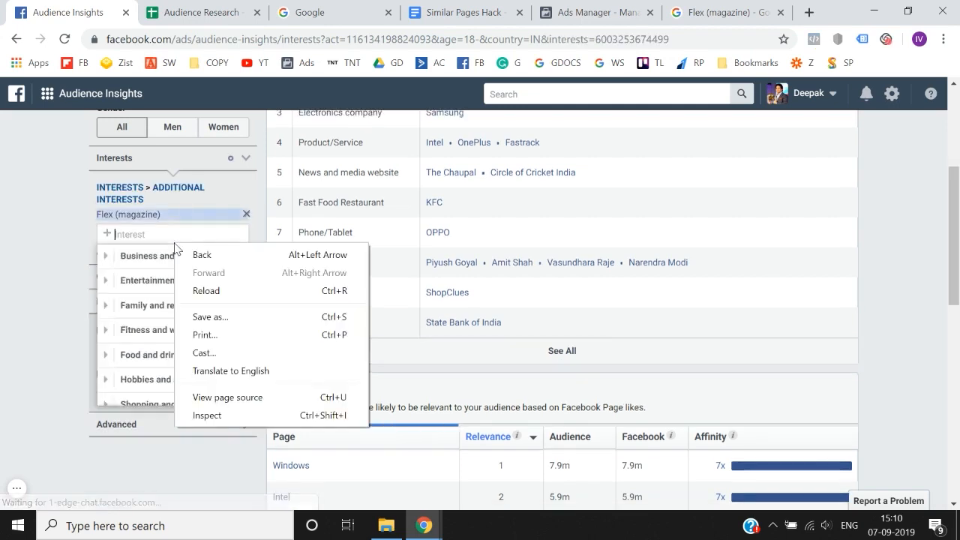
{"action": "left_click", "coordinate": [1, 283]}
{"action": "scroll", "coordinate": [1, 283], "scroll_direction": "up", "scroll_amount": 1}
{"action": "scroll", "coordinate": [2, 287], "scroll_direction": "up", "scroll_amount": 2}
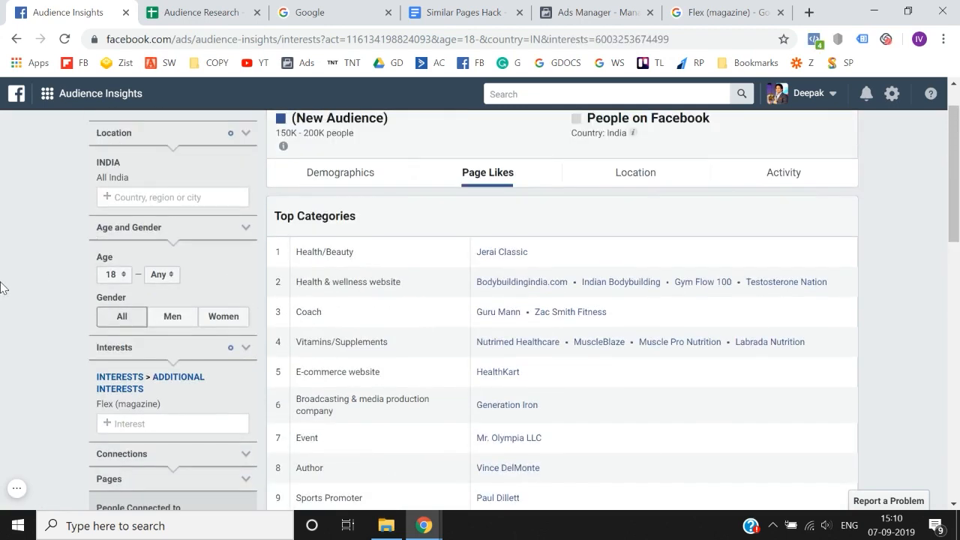
Copy the Flex (magazine) interest name into the Magazines column of the Audience Research sheet, below Muscle & Fitness
{"action": "scroll", "coordinate": [3, 287], "scroll_direction": "down", "scroll_amount": 2}
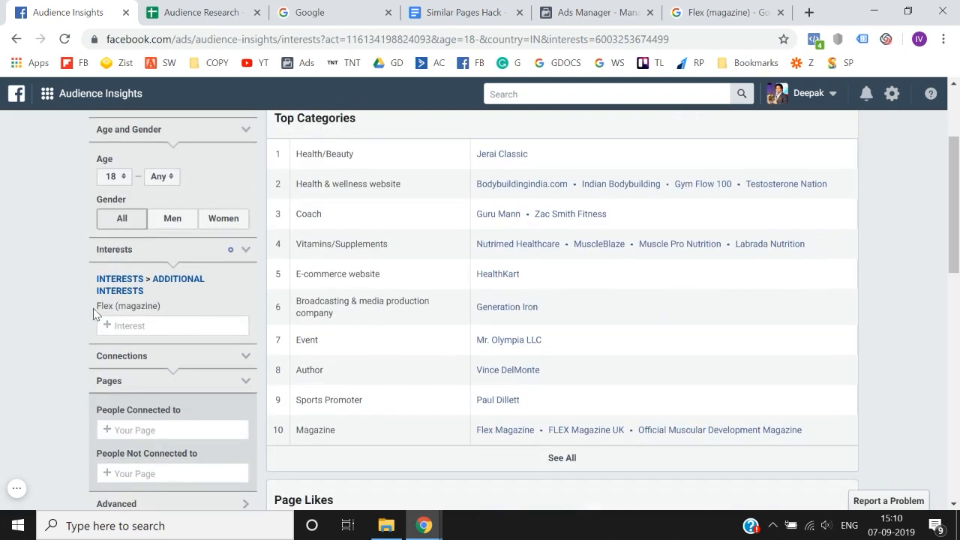
{"action": "left_click_drag", "start_coordinate": [98, 312], "coordinate": [157, 313]}
{"action": "key", "text": "ctrl+c"}
{"action": "scroll", "coordinate": [163, 314], "scroll_direction": "up", "scroll_amount": 2}
{"action": "left_click", "coordinate": [201, 12]}
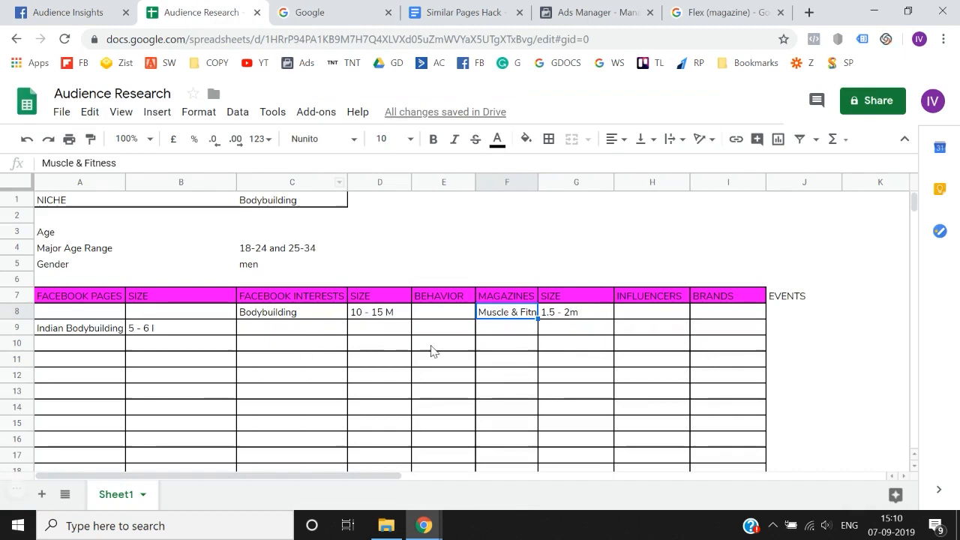
{"action": "left_click", "coordinate": [493, 330]}
{"action": "key", "text": "ctrl+v"}
{"action": "key", "text": "Return"}
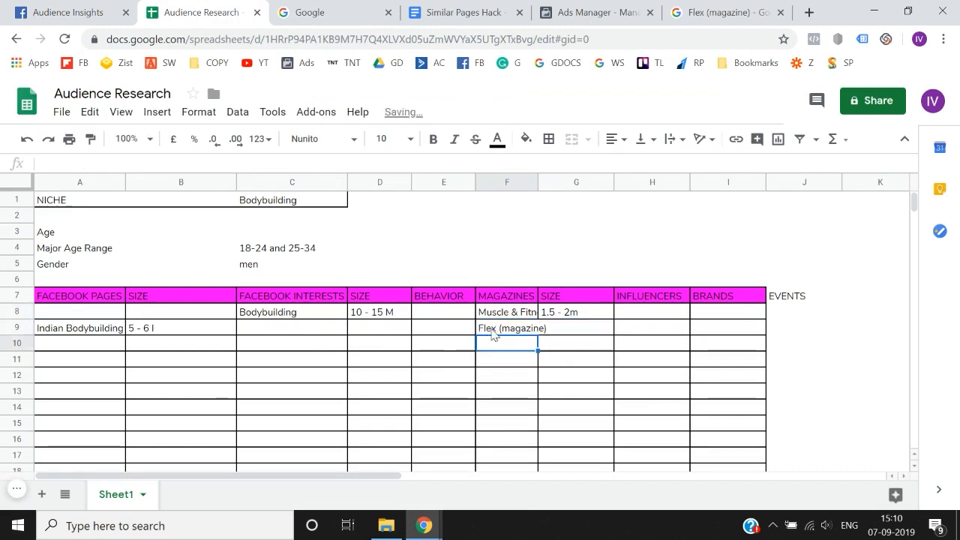
Copy the Flex (magazine) audience size, 150K - 200K people, from Audience Insights into the Size cell beside its name in the sheet
{"action": "left_click", "coordinate": [67, 12]}
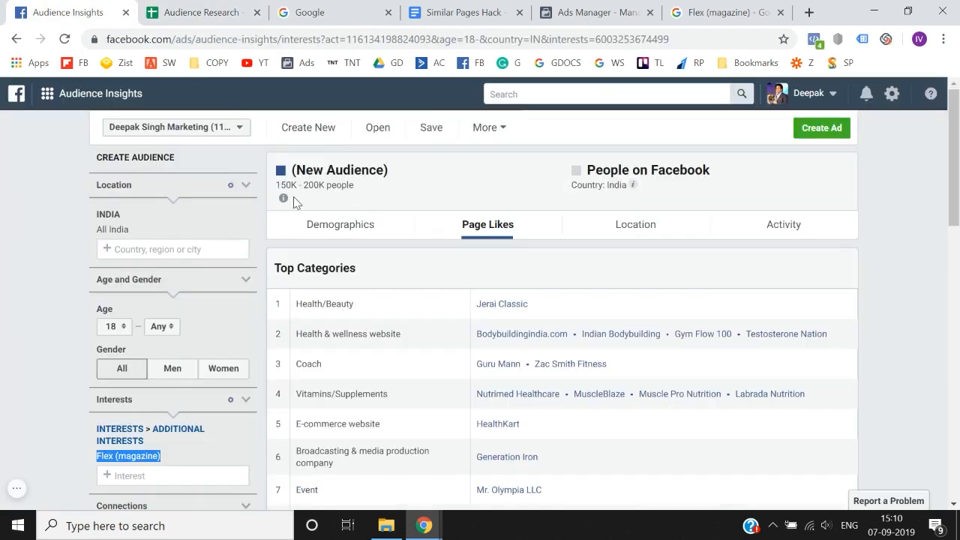
{"action": "left_click_drag", "start_coordinate": [279, 183], "coordinate": [366, 194]}
{"action": "key", "text": "ctrl+c"}
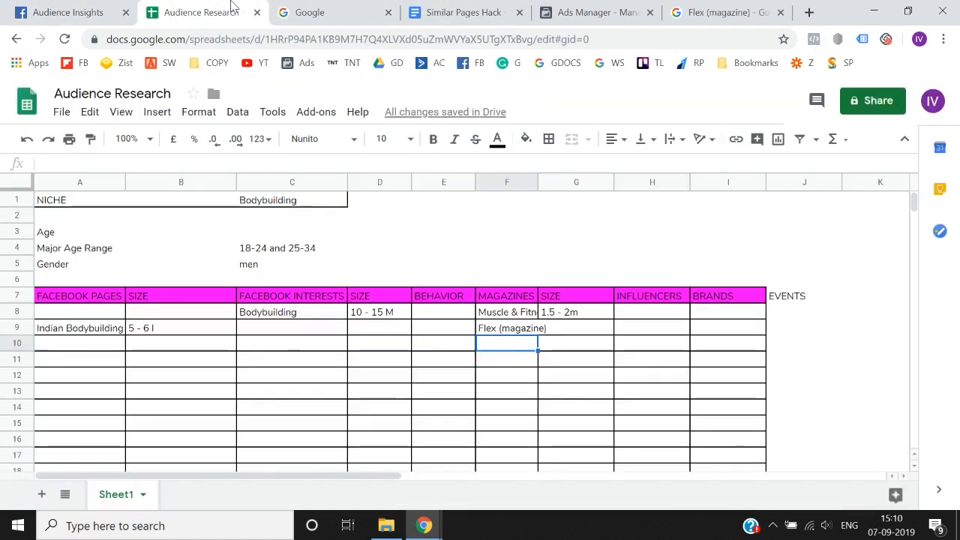
{"action": "left_click", "coordinate": [232, 7]}
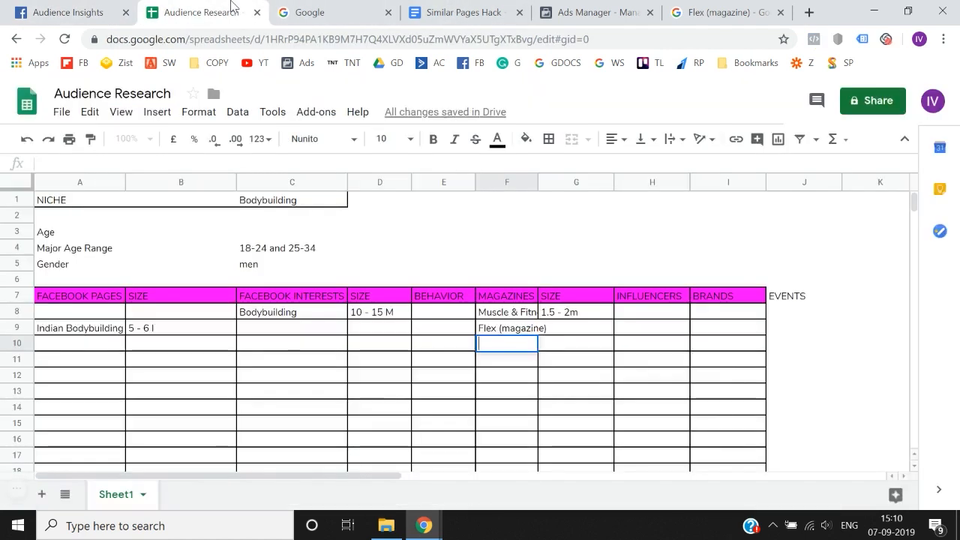
{"action": "key", "text": "Up"}
{"action": "key", "text": "Right"}
{"action": "key", "text": "Return"}
{"action": "key", "text": "ctrl+v"}
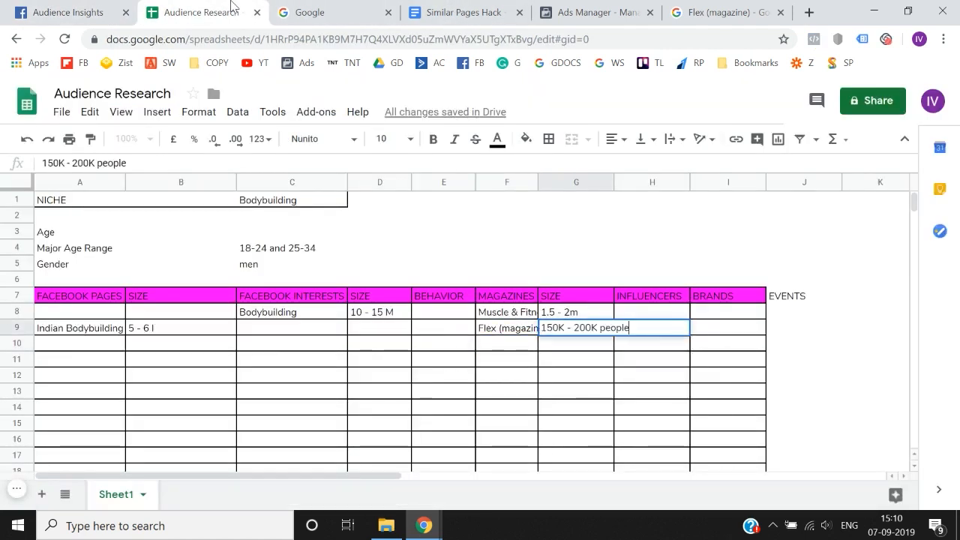
{"action": "key", "text": "Return"}
Open the Gym Flow 100 page from the Top Categories list in a new tab and copy its name
{"action": "left_click", "coordinate": [69, 12]}
{"action": "scroll", "coordinate": [105, 255], "scroll_direction": "down", "scroll_amount": 1}
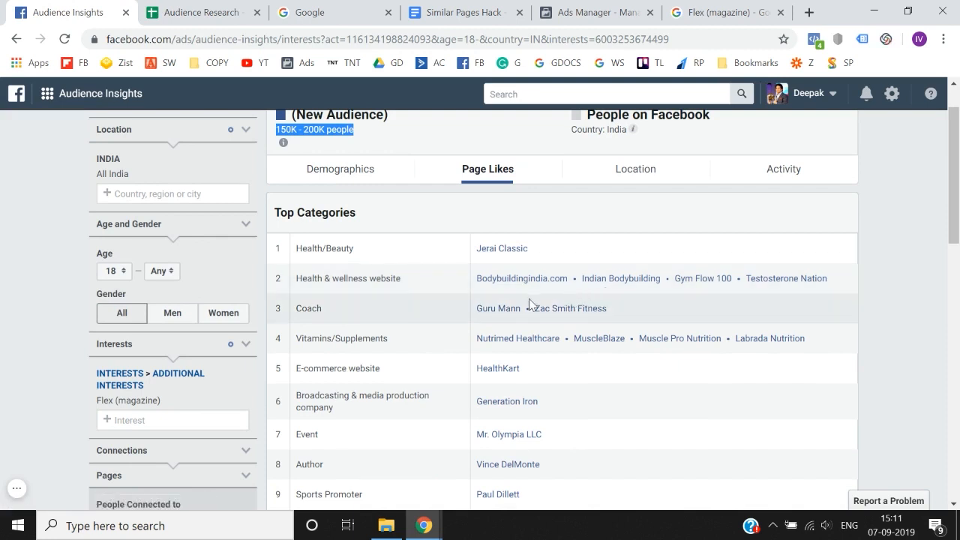
{"action": "right_click", "coordinate": [700, 280]}
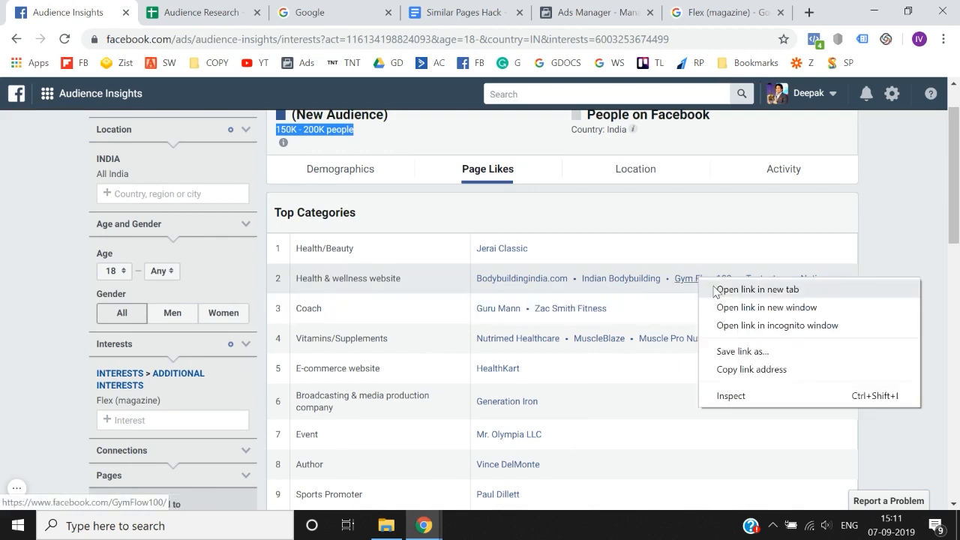
{"action": "left_click", "coordinate": [716, 290]}
{"action": "left_click", "coordinate": [186, 11]}
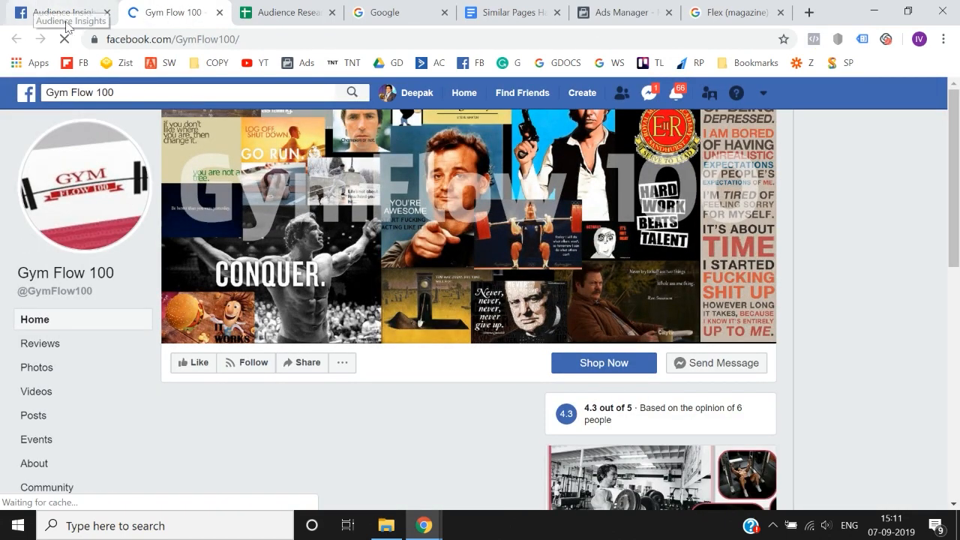
{"action": "left_click", "coordinate": [128, 90]}
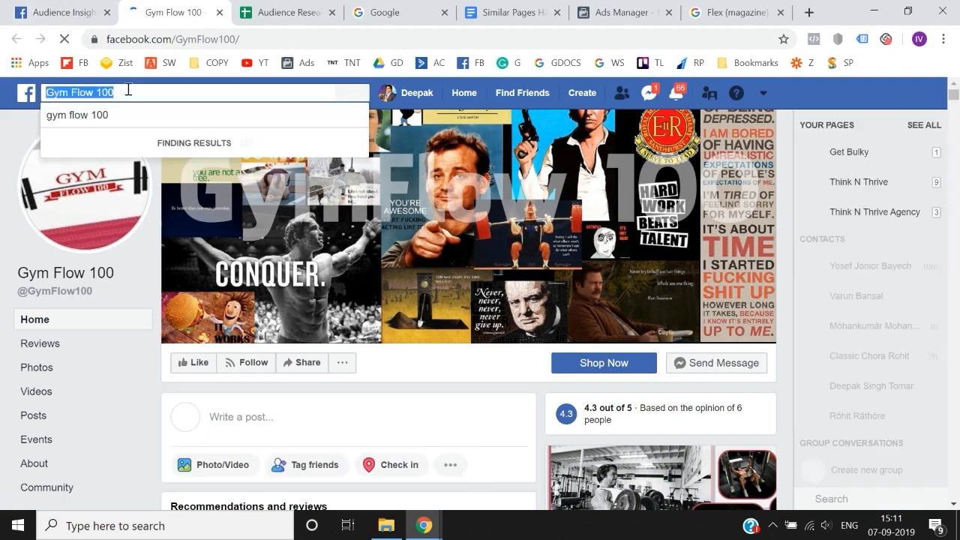
{"action": "triple_click", "coordinate": [128, 90]}
{"action": "key", "text": "ctrl+c"}
Replace the Flex (magazine) interest in Audience Insights with Gym Flow 100
{"action": "left_click", "coordinate": [54, 6]}
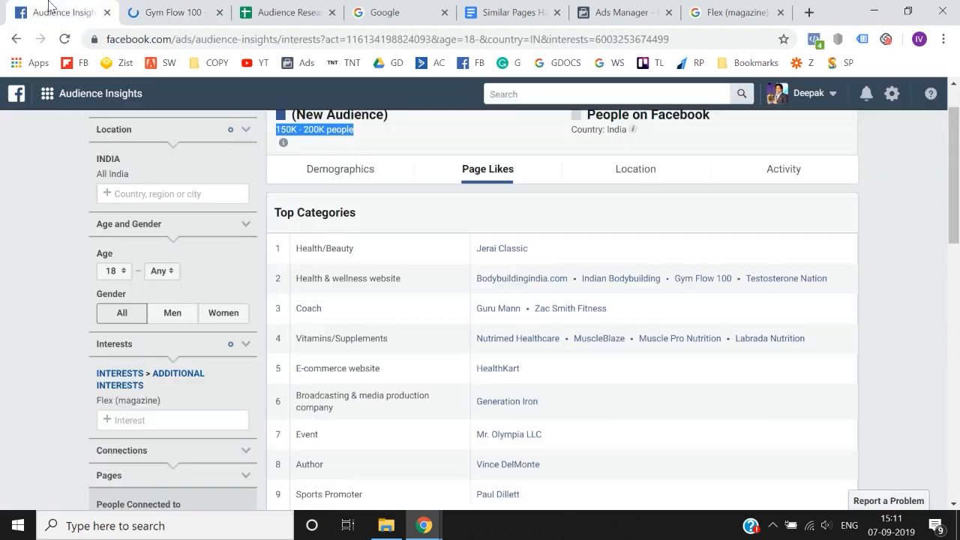
{"action": "scroll", "coordinate": [28, 342], "scroll_direction": "down", "scroll_amount": 4}
{"action": "left_click", "coordinate": [179, 222]}
{"action": "key", "text": "ctrl+v"}
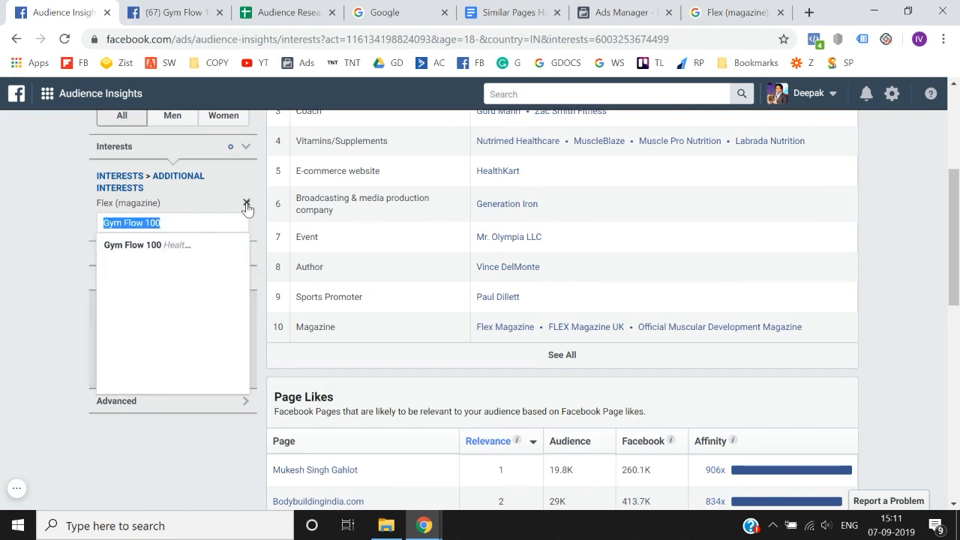
{"action": "left_click", "coordinate": [246, 208]}
{"action": "left_click", "coordinate": [188, 202]}
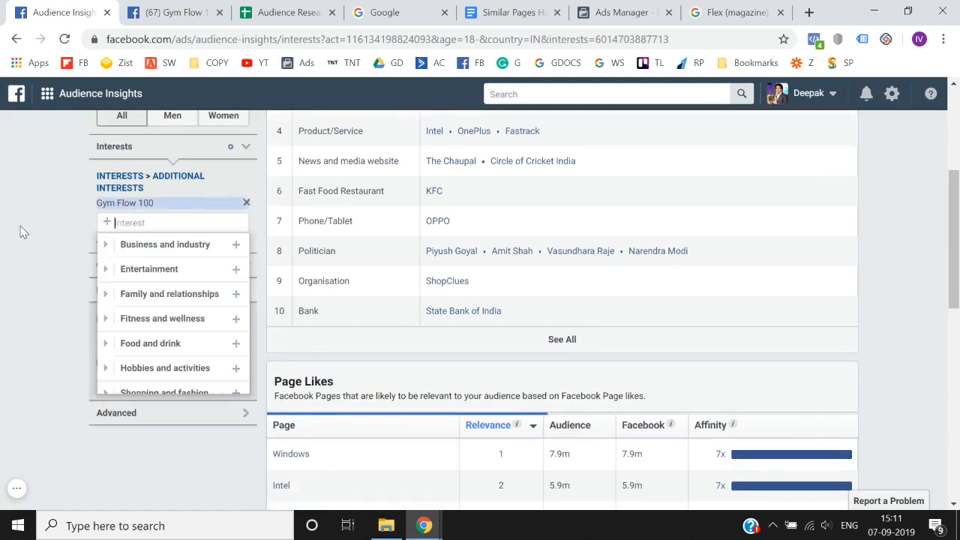
Copy the Gym Flow 100 audience size, 150K - 200K people, into cell B10 of the Audience Research sheet
{"action": "scroll", "coordinate": [21, 228], "scroll_direction": "up", "scroll_amount": 4}
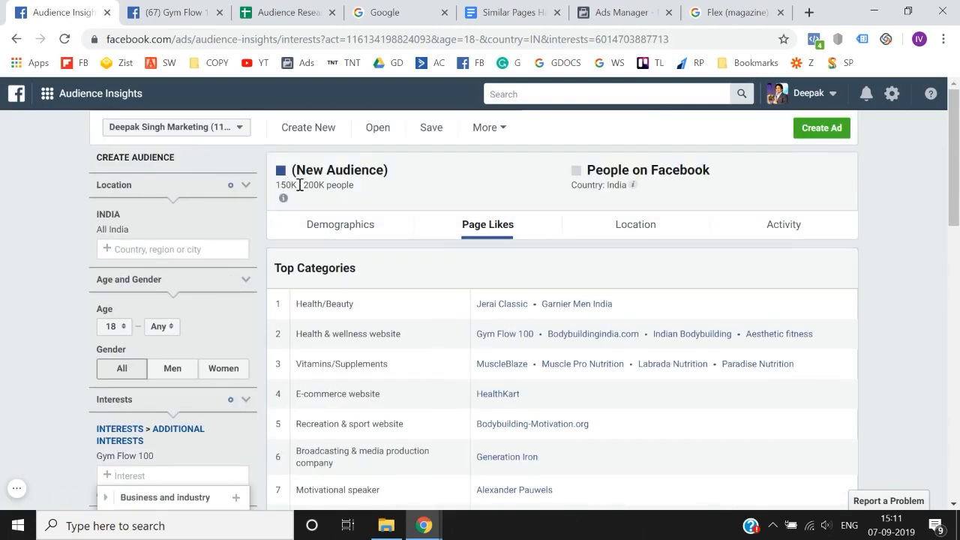
{"action": "triple_click", "coordinate": [300, 184]}
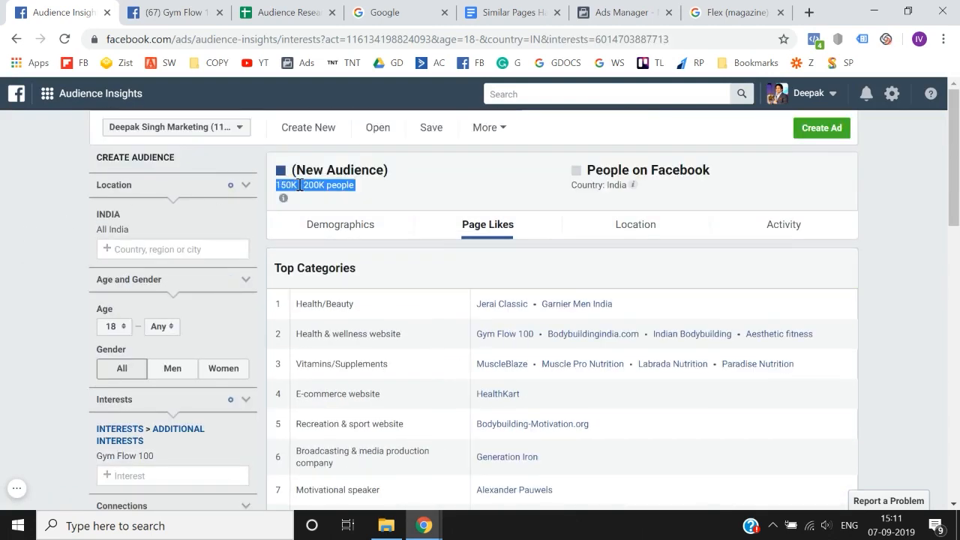
{"action": "left_click", "coordinate": [320, 10]}
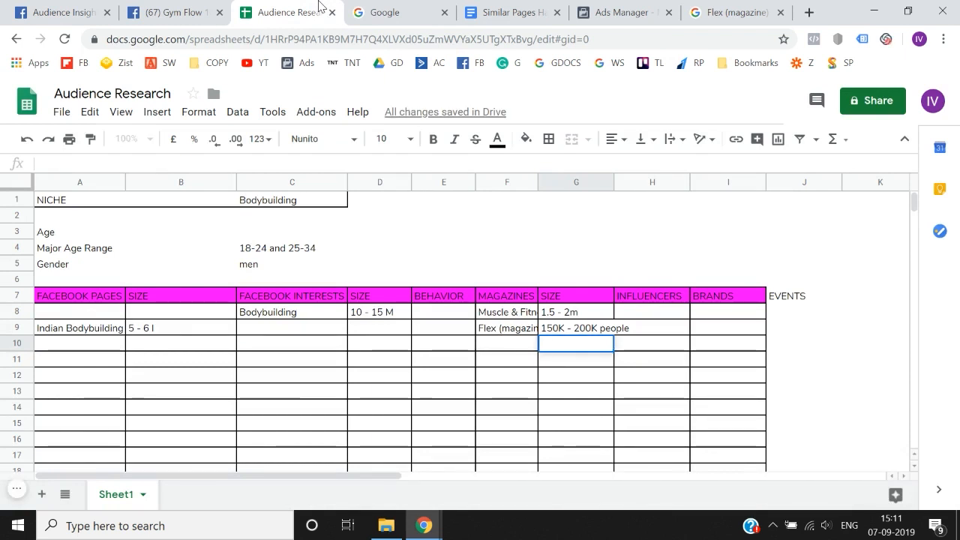
{"action": "key", "text": "Left"}
{"action": "key", "text": "Right"}
{"action": "key", "text": "ctrl+Left"}
{"action": "key", "text": "Right"}
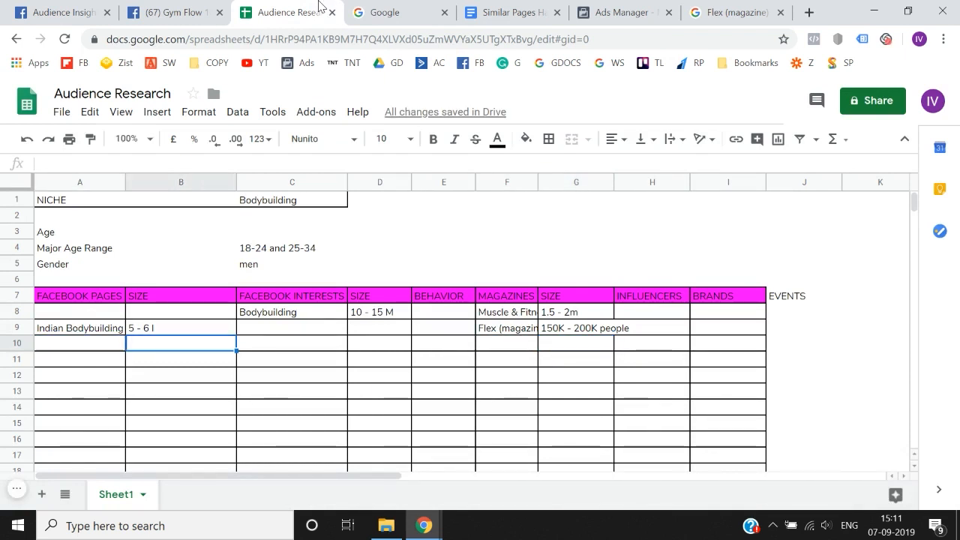
{"action": "key", "text": "Escape"}
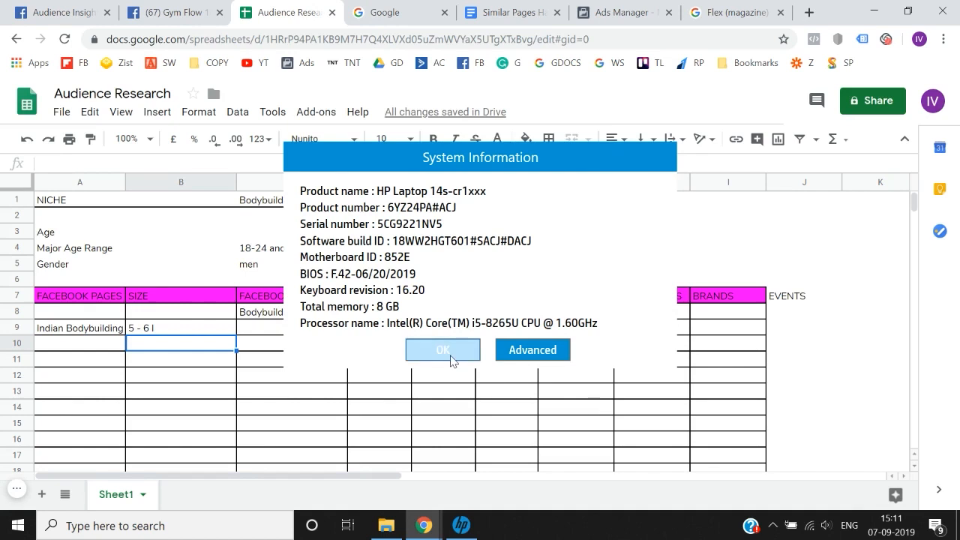
{"action": "left_click", "coordinate": [450, 359]}
{"action": "type", "text": "150K - 200K people"}
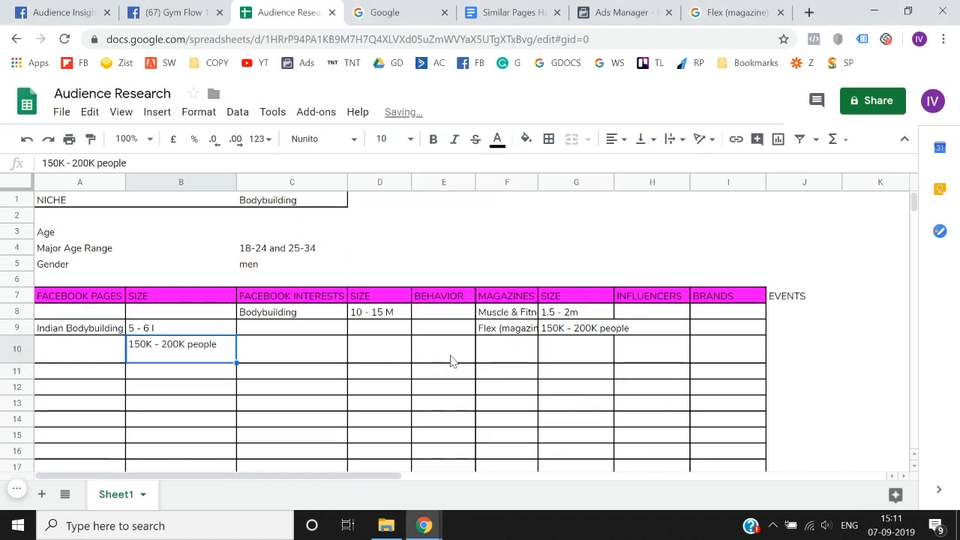
Copy the Gym Flow 100 interest name from Audience Insights into cell A10 of the Audience Research sheet, beside its size
{"action": "left_click", "coordinate": [64, 12]}
{"action": "scroll", "coordinate": [150, 303], "scroll_direction": "down", "scroll_amount": 2}
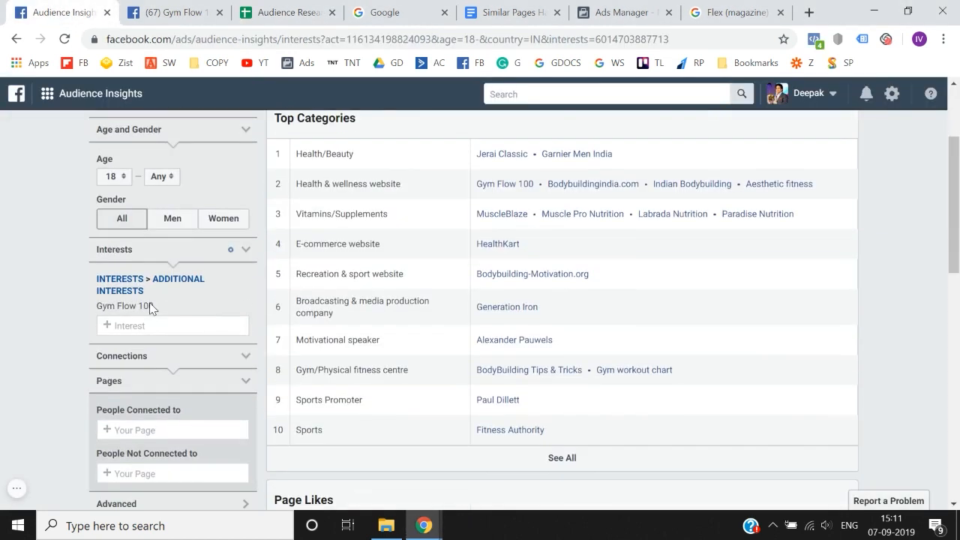
{"action": "triple_click", "coordinate": [135, 306]}
{"action": "key", "text": "ctrl+c"}
{"action": "left_click", "coordinate": [299, 10]}
{"action": "key", "text": "ctrl+v"}
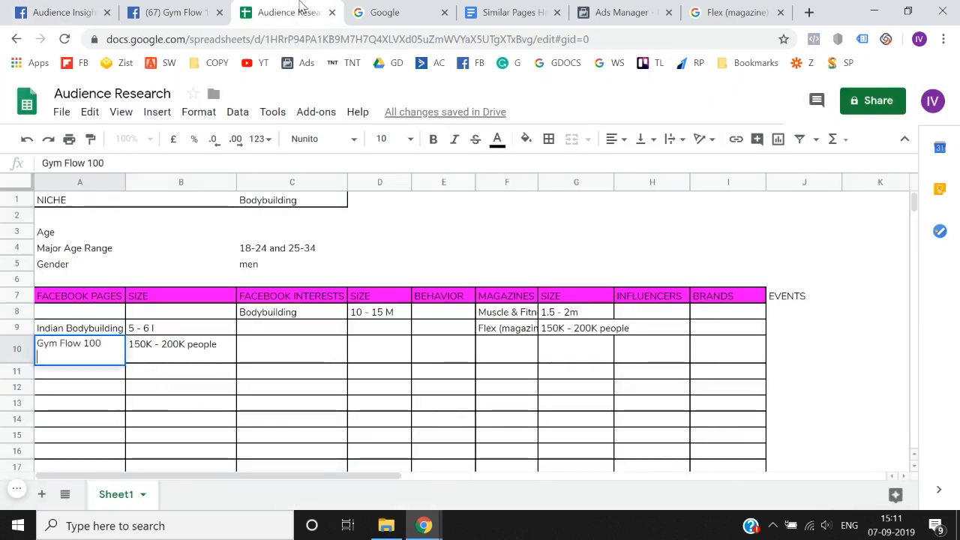
{"action": "key", "text": "Return"}
Copy the Flex (magazine) name from the Magazines column of the sheet
{"action": "key", "text": "Up"}
{"action": "key", "text": "Right"}
{"action": "key", "text": "Right"}
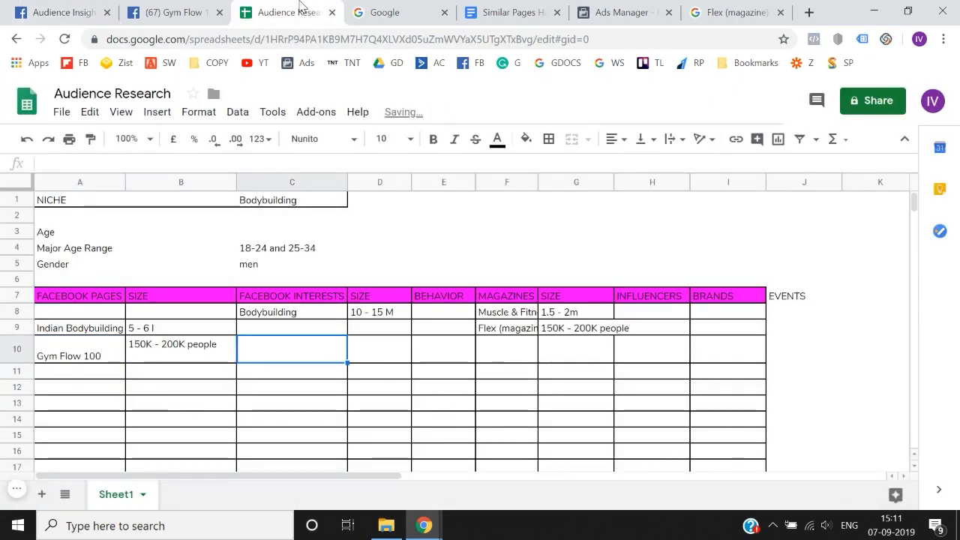
{"action": "key", "text": "Up"}
{"action": "key", "text": "Up"}
{"action": "key", "text": "Right"}
{"action": "key", "text": "Right"}
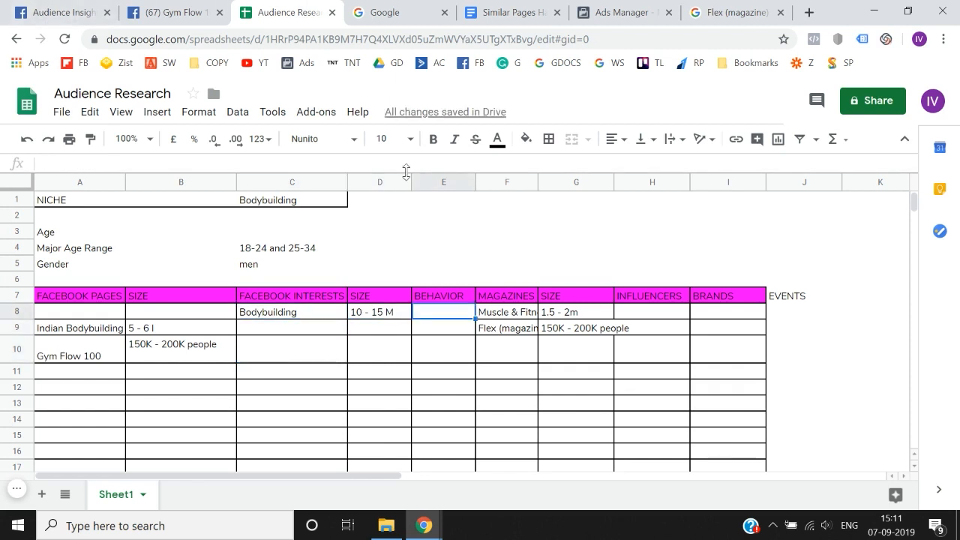
{"action": "key", "text": "Right"}
{"action": "key", "text": "Down"}
{"action": "key", "text": "ctrl+c"}
Replace the Gym Flow 100 interest in Audience Insights with Flex (magazine)
{"action": "left_click", "coordinate": [58, 10]}
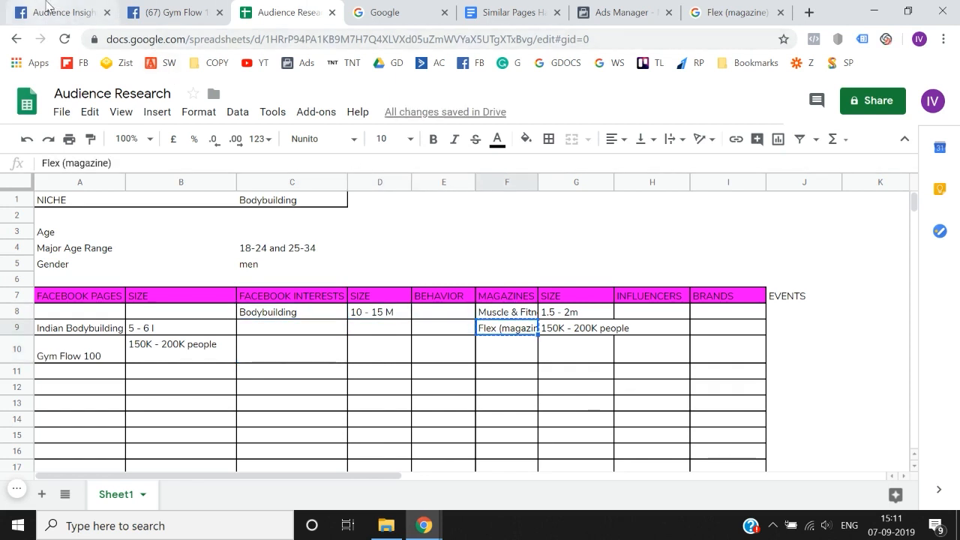
{"action": "left_click", "coordinate": [247, 307]}
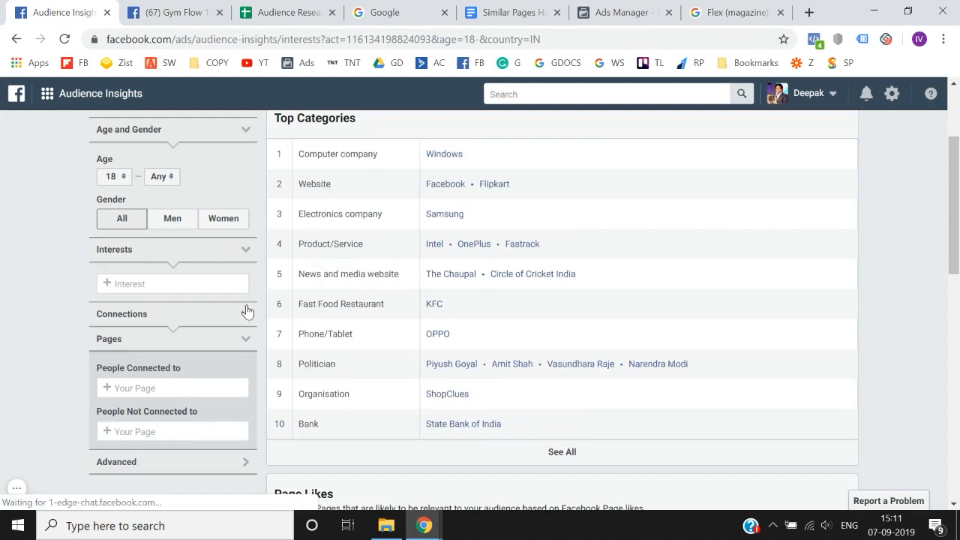
{"action": "left_click", "coordinate": [206, 284]}
{"action": "key", "text": "ctrl+v"}
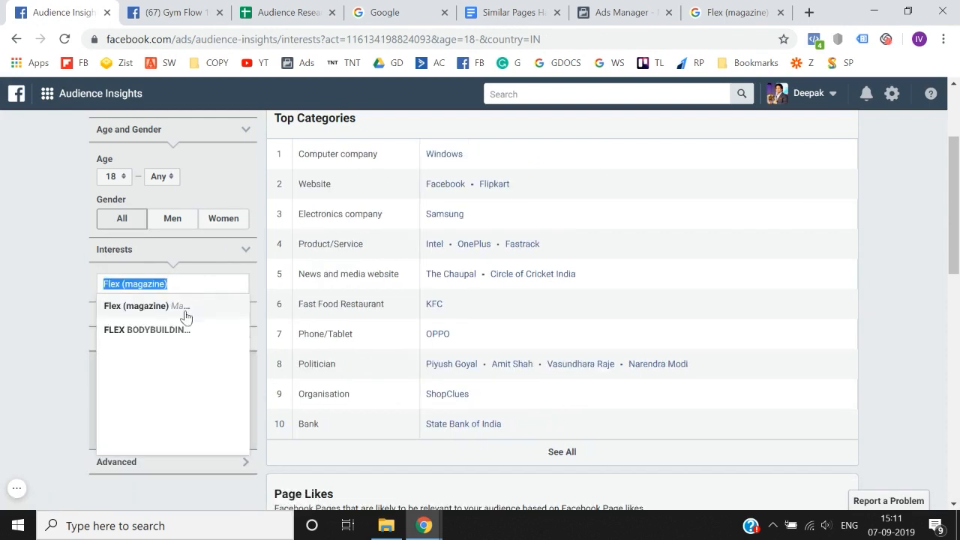
{"action": "left_click", "coordinate": [186, 317]}
{"action": "left_click", "coordinate": [22, 310]}
Open the MuscleBlaze page from the Vitamins/Supplements category in a new tab and copy its name
{"action": "scroll", "coordinate": [22, 310], "scroll_direction": "up", "scroll_amount": 2}
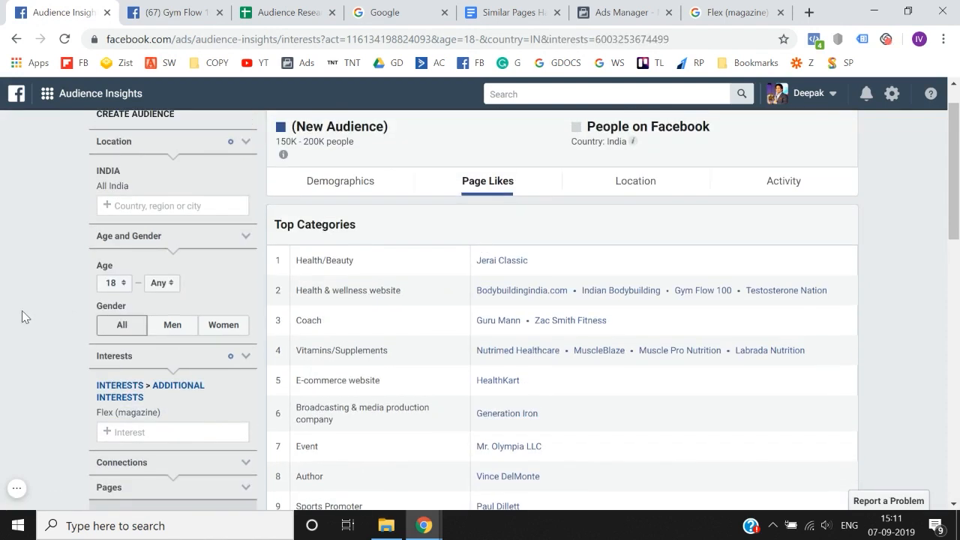
{"action": "scroll", "coordinate": [22, 311], "scroll_direction": "down", "scroll_amount": 1}
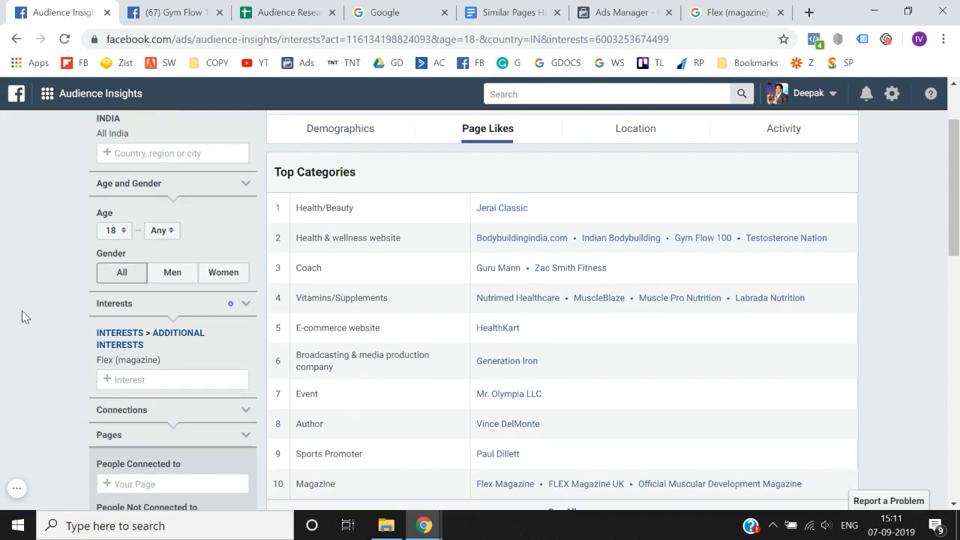
{"action": "scroll", "coordinate": [41, 335], "scroll_direction": "down", "scroll_amount": 1}
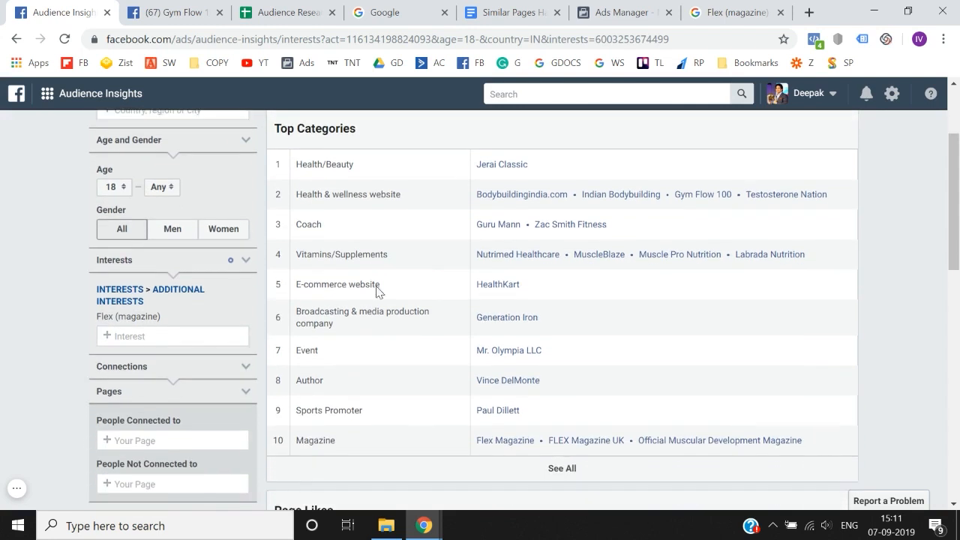
{"action": "right_click", "coordinate": [610, 259]}
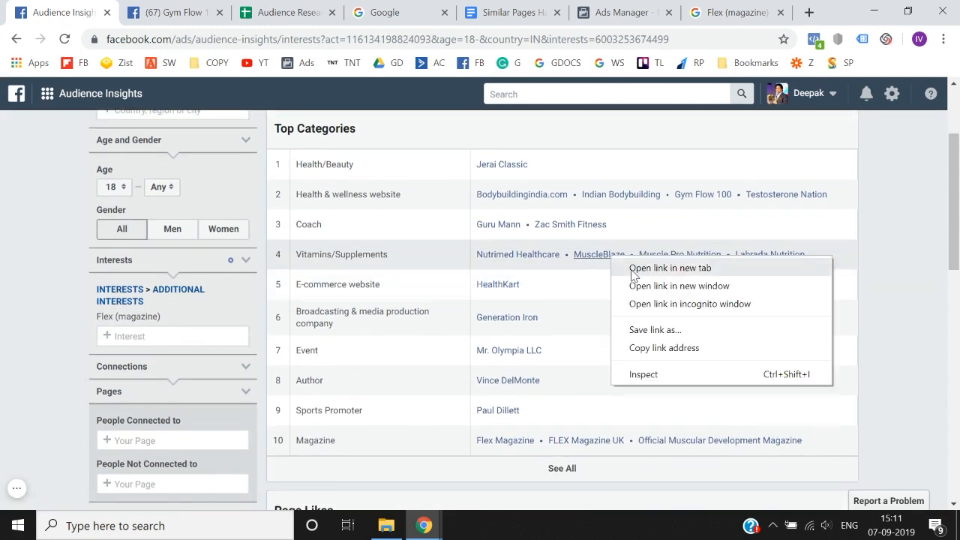
{"action": "left_click", "coordinate": [634, 268]}
{"action": "left_click", "coordinate": [245, 12]}
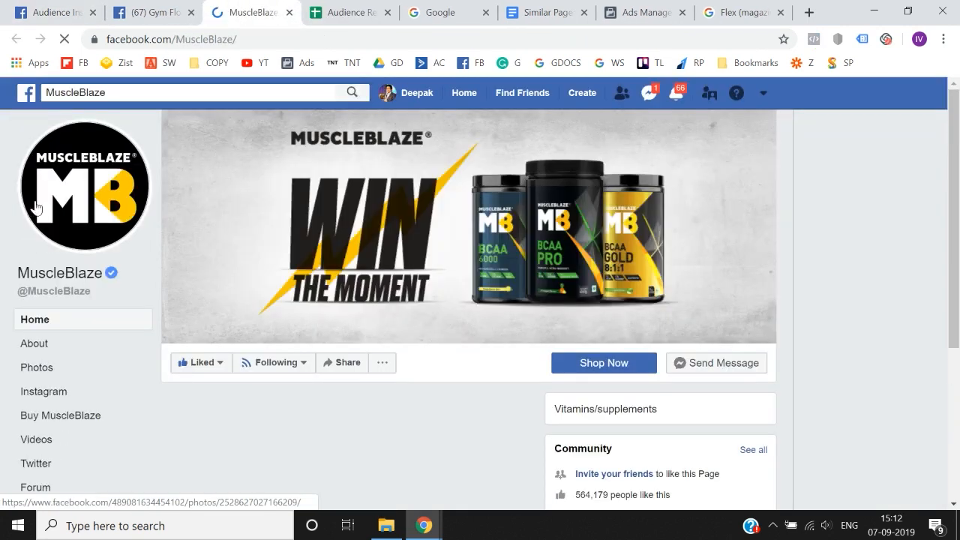
{"action": "left_click", "coordinate": [232, 93]}
Add MuscleBlaze as an interest in Audience Insights and remove the Flex (magazine) interest
{"action": "left_click", "coordinate": [105, 10]}
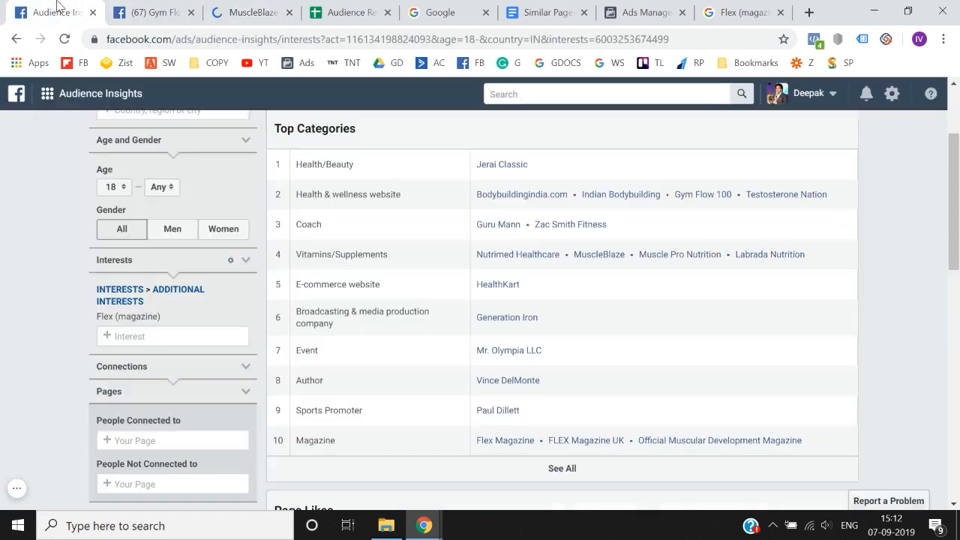
{"action": "scroll", "coordinate": [3, 273], "scroll_direction": "down", "scroll_amount": 2}
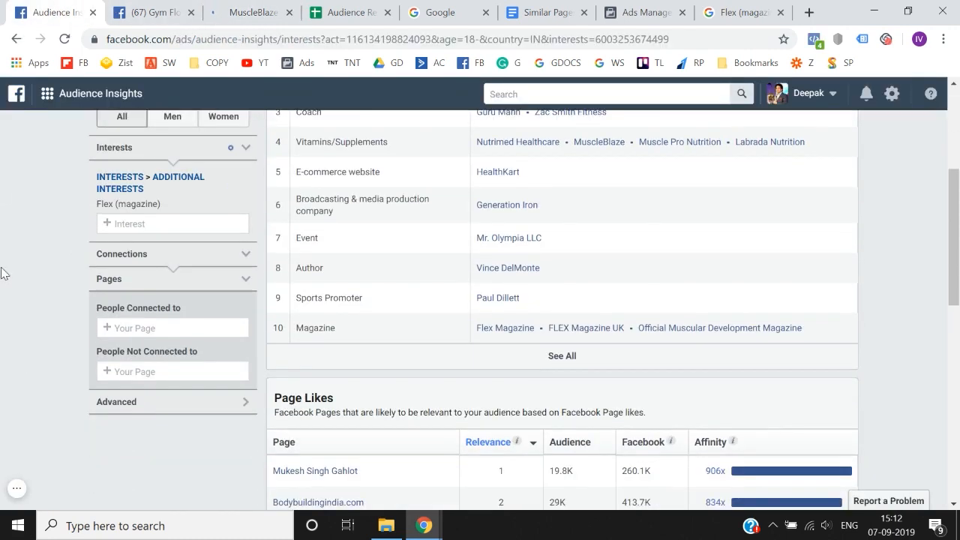
{"action": "double_click", "coordinate": [155, 225]}
{"action": "left_click", "coordinate": [171, 247]}
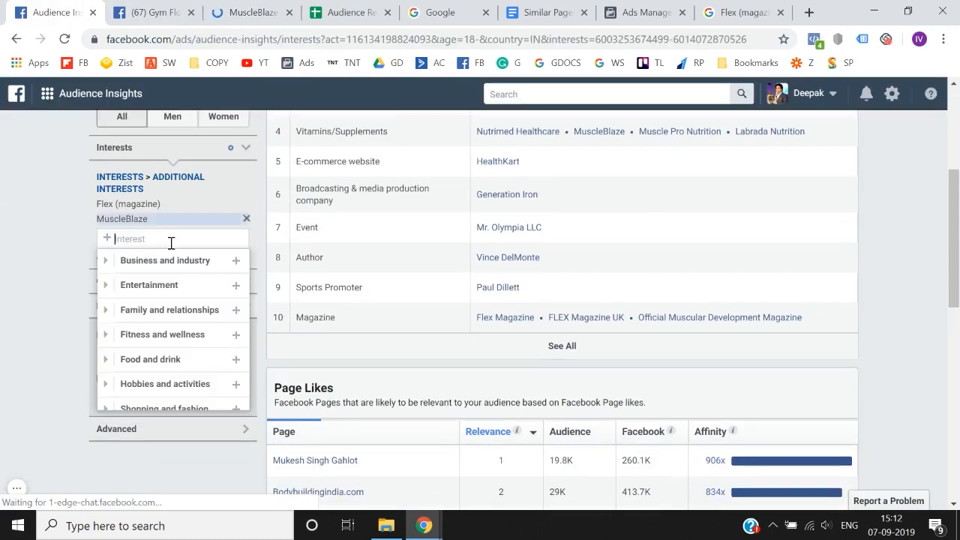
{"action": "left_click", "coordinate": [247, 204]}
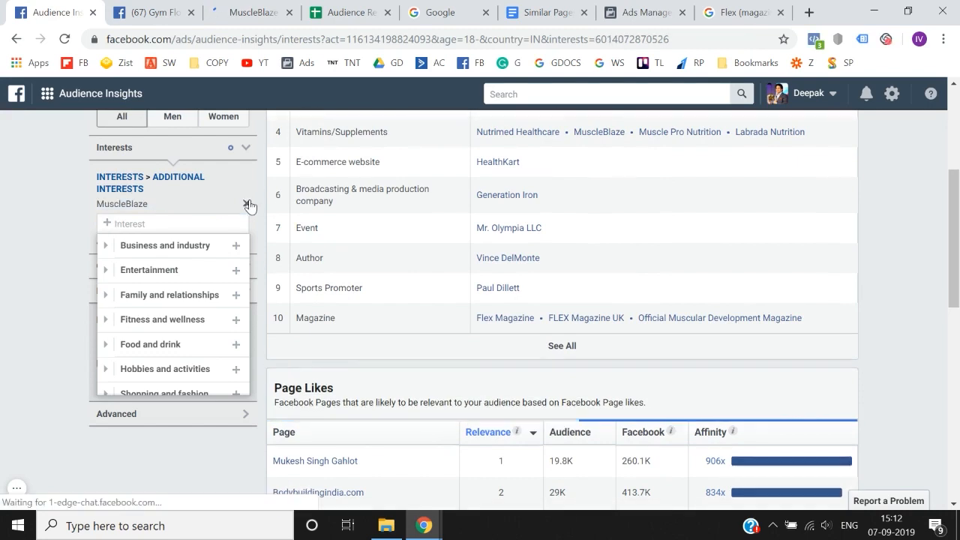
{"action": "left_click", "coordinate": [12, 258]}
Copy the MuscleBlaze interest name into cell I9 under Brands in the Audience Research sheet
{"action": "scroll", "coordinate": [12, 257], "scroll_direction": "up", "scroll_amount": 3}
{"action": "scroll", "coordinate": [12, 257], "scroll_direction": "up", "scroll_amount": 1}
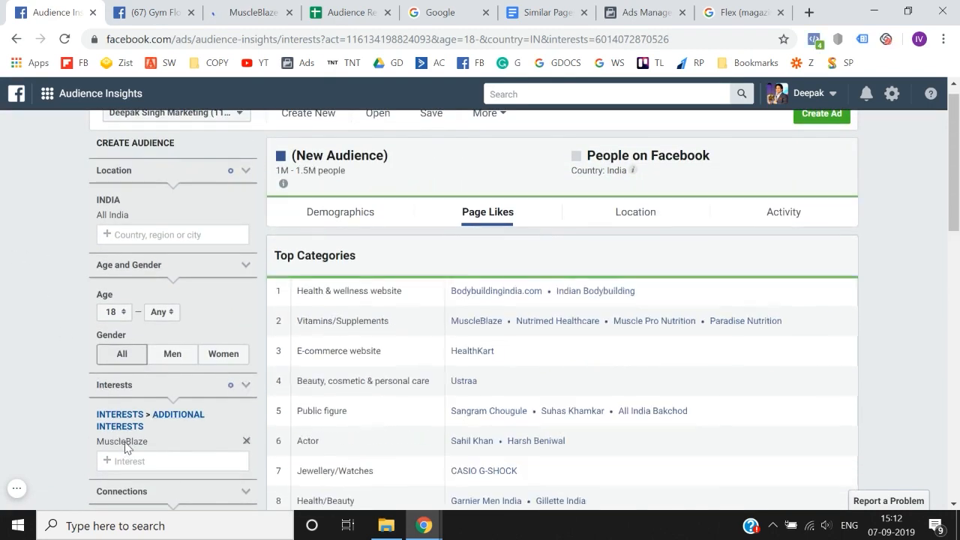
{"action": "double_click", "coordinate": [124, 445]}
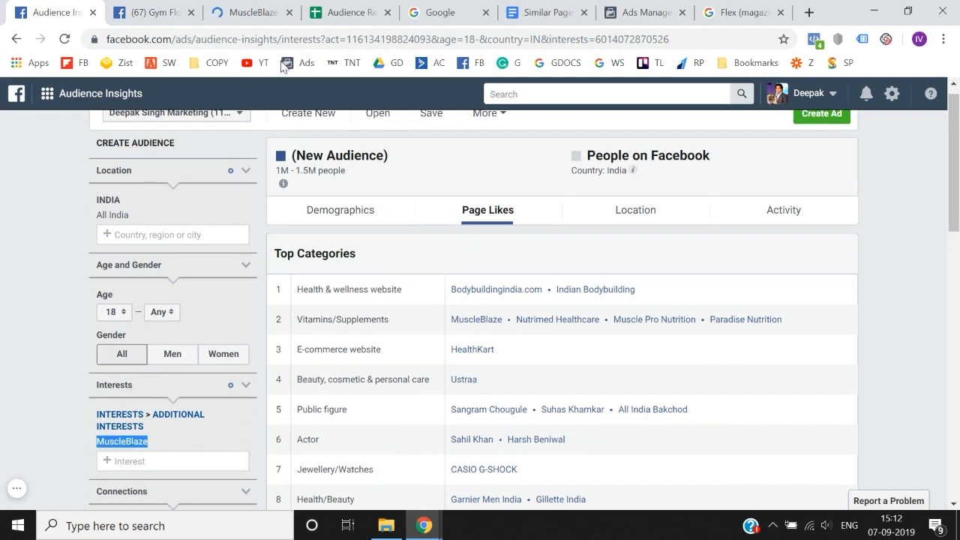
{"action": "left_click", "coordinate": [324, 9]}
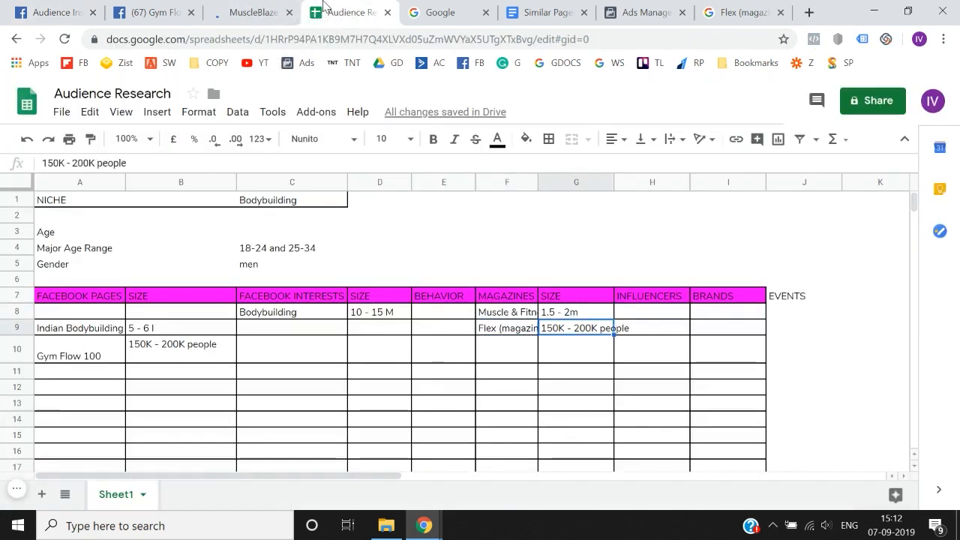
{"action": "key", "text": "Right"}
{"action": "key", "text": "Right"}
{"action": "key", "text": "ctrl+v"}
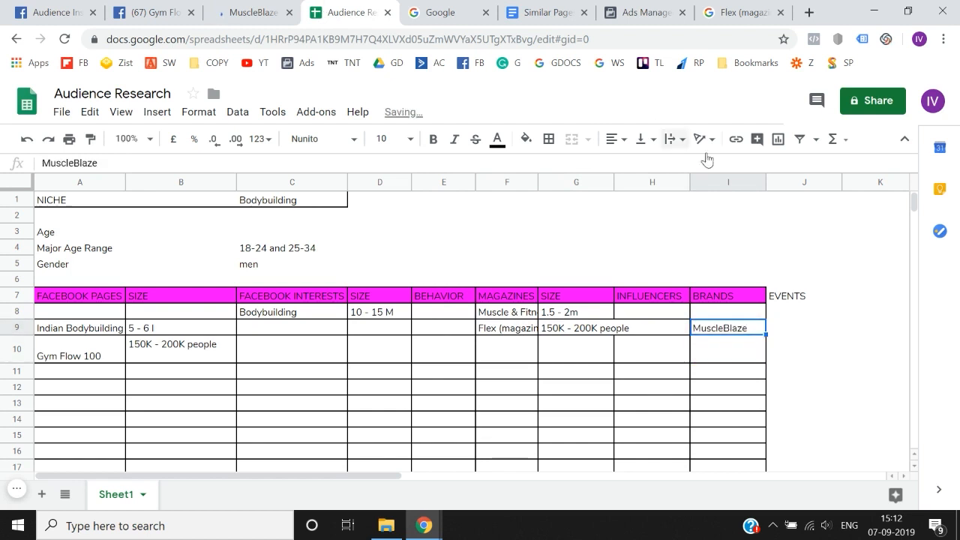
Insert one blank column between the Brands and Events columns
{"action": "left_click", "coordinate": [804, 181]}
{"action": "right_click", "coordinate": [803, 176]}
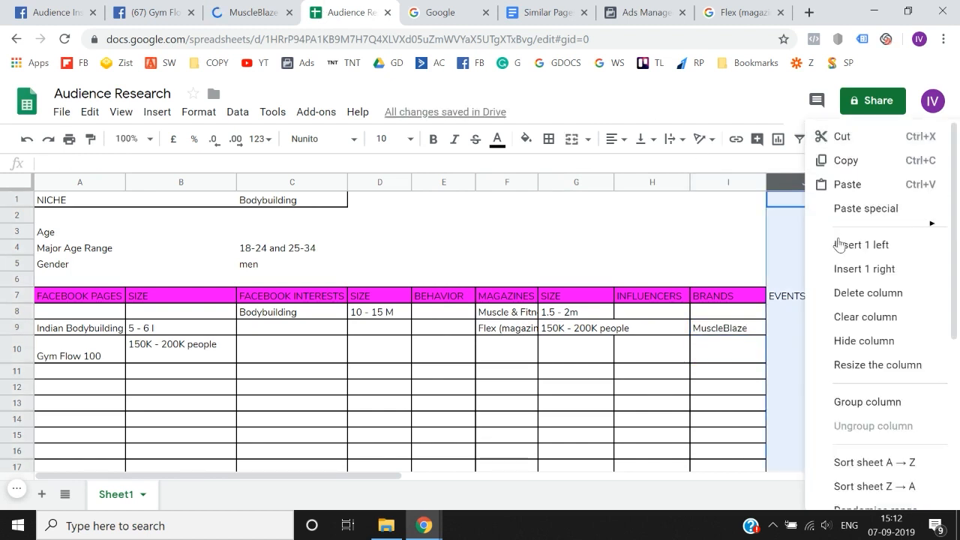
{"action": "left_click", "coordinate": [847, 246]}
Copy the SIZE header from beside Magazines into row 7 of the blank column beside Brands
{"action": "key", "text": "Left"}
{"action": "key", "text": "Left"}
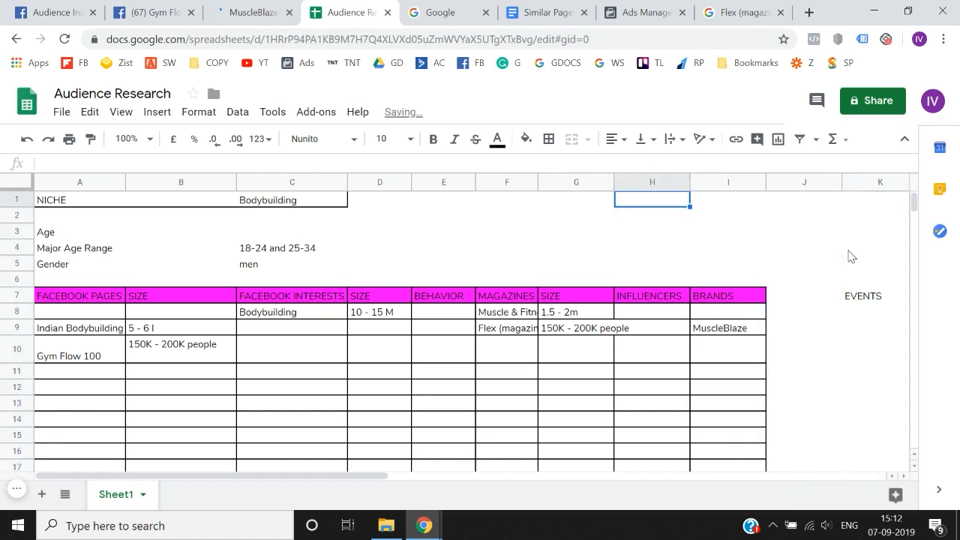
{"action": "key", "text": "Down"}
{"action": "key", "text": "Down"}
{"action": "key", "text": "Down"}
{"action": "key", "text": "Down"}
{"action": "key", "text": "Down"}
{"action": "key", "text": "Down"}
{"action": "key", "text": "Left"}
{"action": "key", "text": "ctrl+c"}
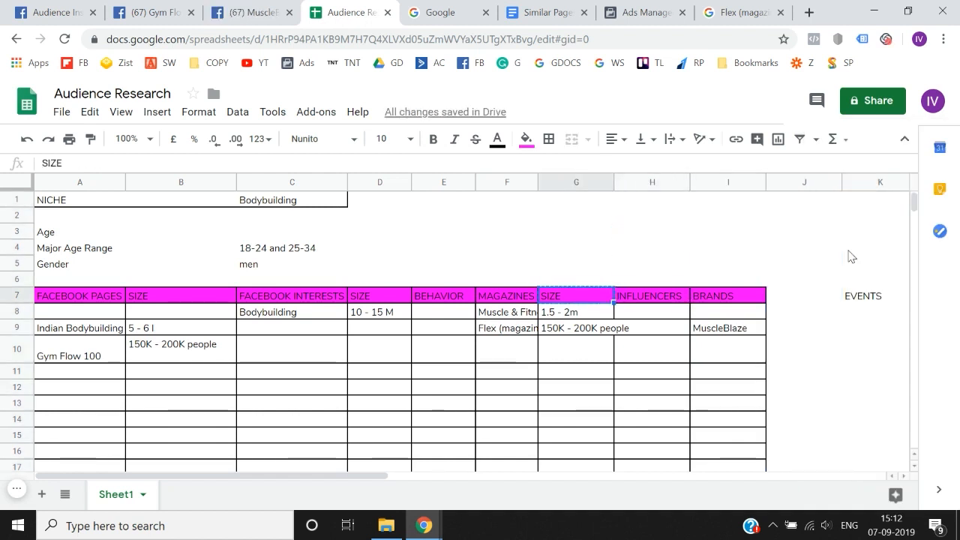
{"action": "key", "text": "Right"}
{"action": "key", "text": "Right"}
{"action": "key", "text": "Right"}
{"action": "key", "text": "ctrl+v"}
Copy the MuscleBlaze audience size, 1M - 1.5M people, from Audience Insights into cell J9 of the sheet
{"action": "key", "text": "Left"}
{"action": "key", "text": "Down"}
{"action": "key", "text": "Down"}
{"action": "key", "text": "Right"}
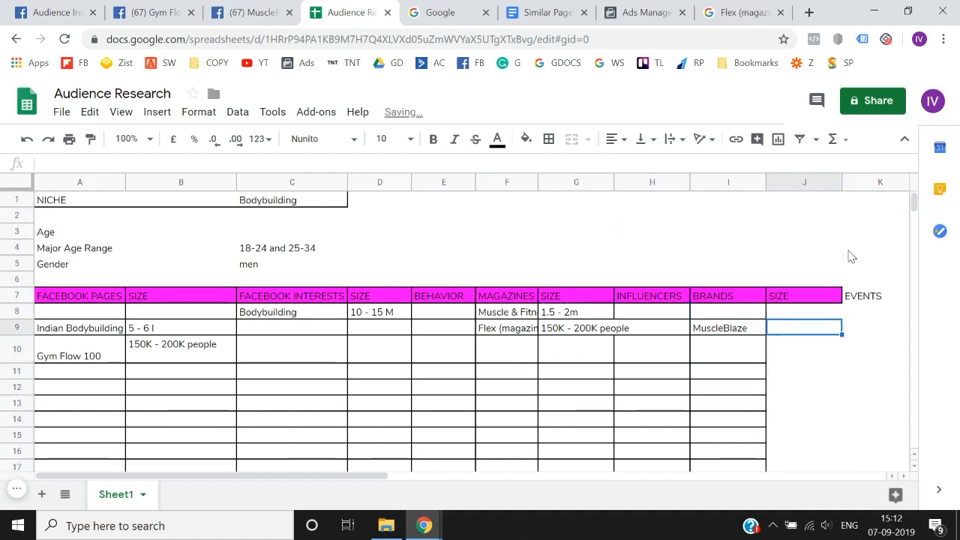
{"action": "key", "text": "ctrl+1"}
{"action": "scroll", "coordinate": [459, 292], "scroll_direction": "up", "scroll_amount": 1}
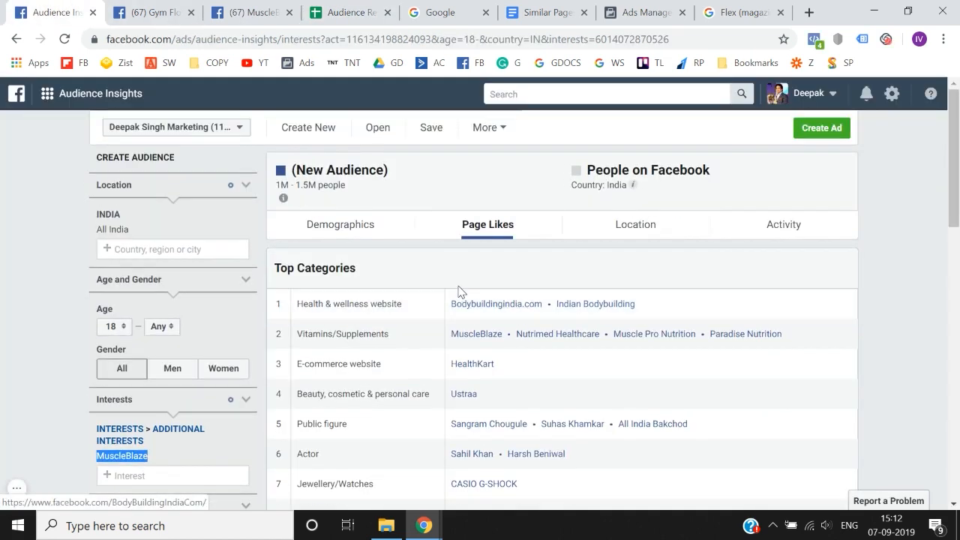
{"action": "left_click_drag", "start_coordinate": [277, 186], "coordinate": [360, 193]}
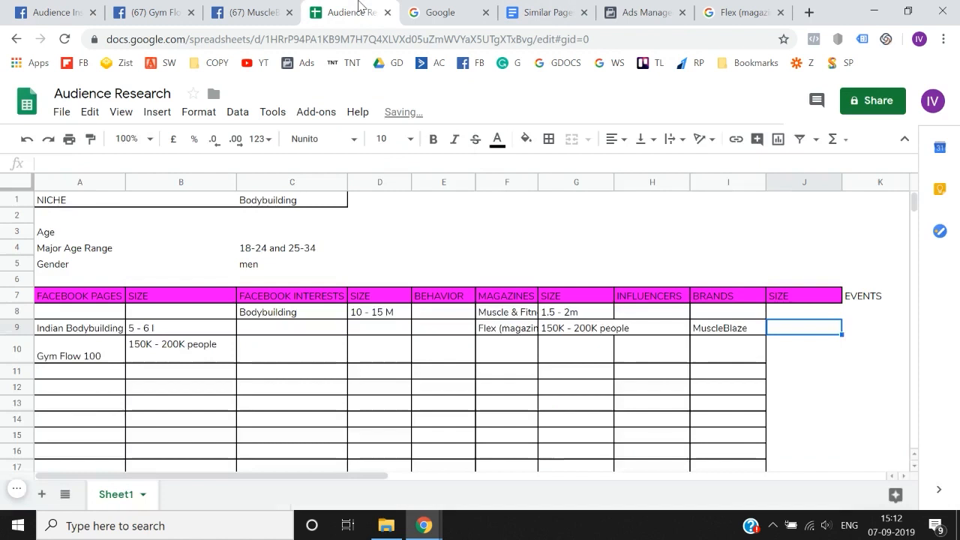
{"action": "left_click", "coordinate": [360, 8]}
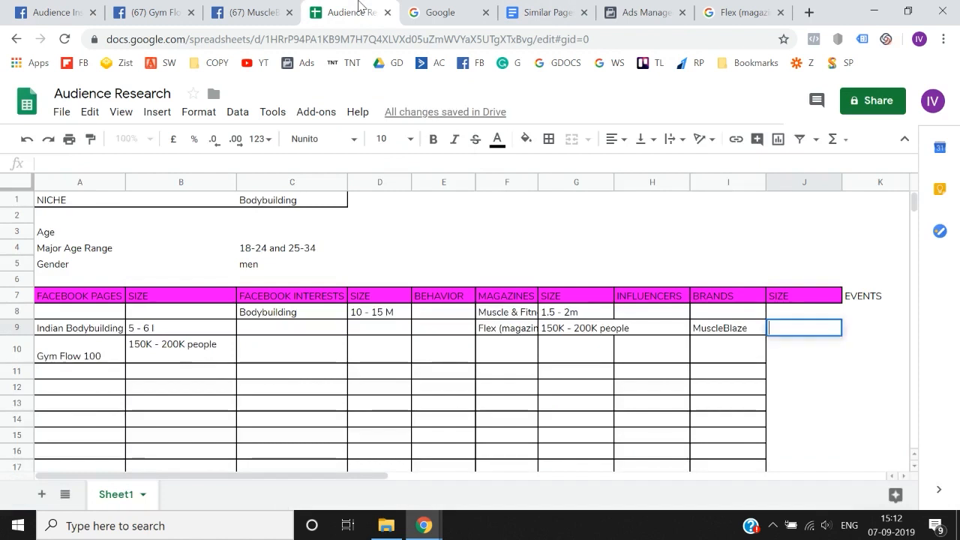
{"action": "key", "text": "ctrl+v"}
{"action": "key", "text": "Return"}
{"action": "key", "text": "Up"}
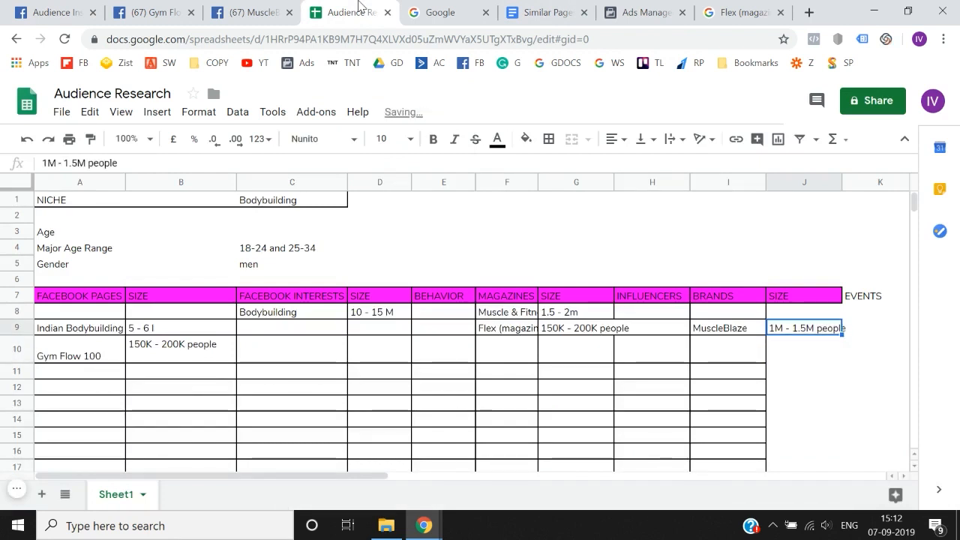
Copy the Flex (magazine) name from cell F9 of the sheet
{"action": "key", "text": "Left"}
{"action": "key", "text": "Left"}
{"action": "key", "text": "Left"}
{"action": "key", "text": "Left"}
{"action": "key", "text": "ctrl+c"}
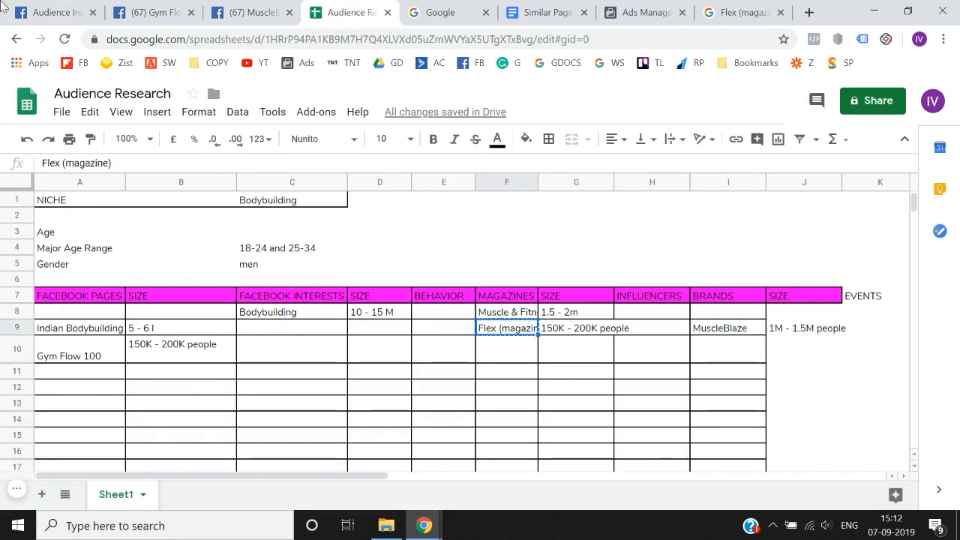
Replace the MuscleBlaze interest in Audience Insights with Flex (magazine)
{"action": "left_click", "coordinate": [45, 6]}
{"action": "scroll", "coordinate": [150, 285], "scroll_direction": "down", "scroll_amount": 2}
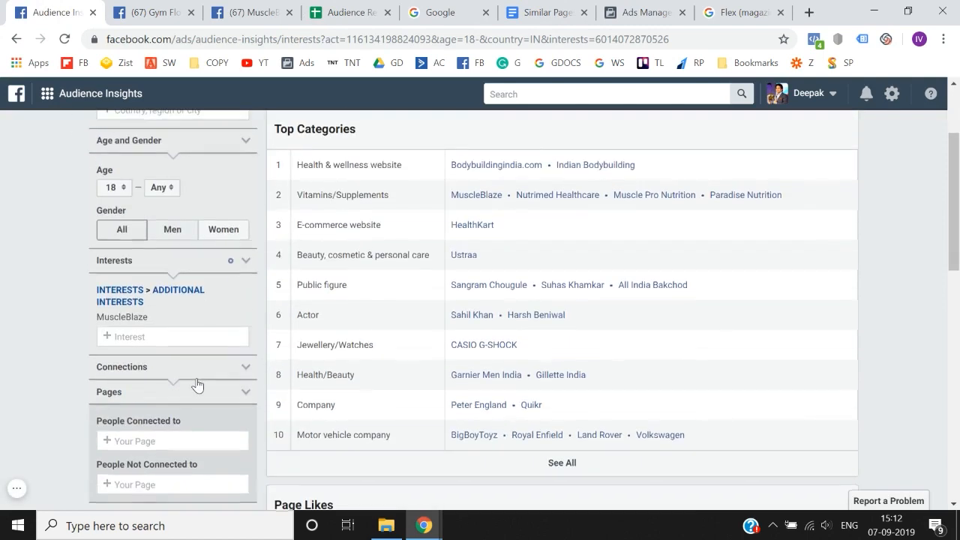
{"action": "left_click", "coordinate": [246, 291]}
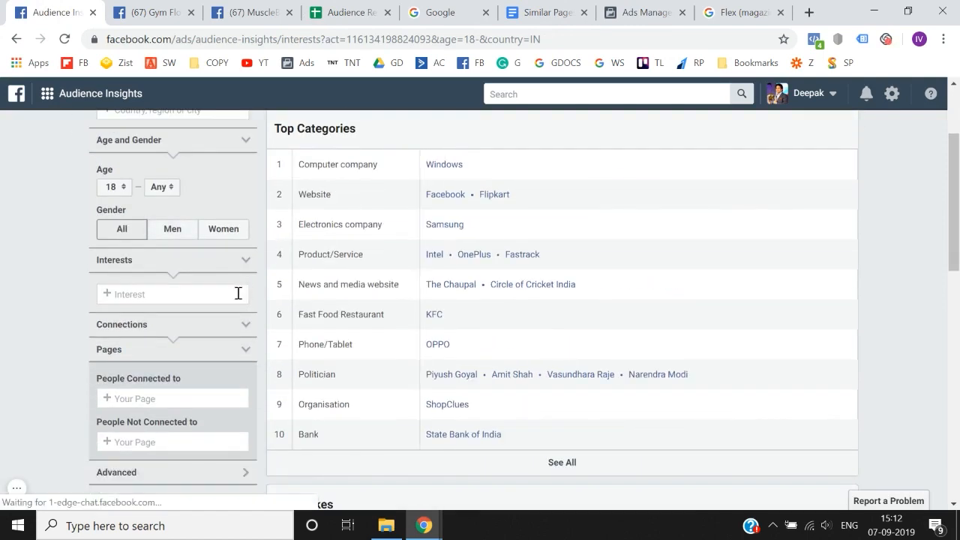
{"action": "left_click", "coordinate": [182, 294]}
{"action": "key", "text": "ctrl+v"}
{"action": "left_click", "coordinate": [168, 324]}
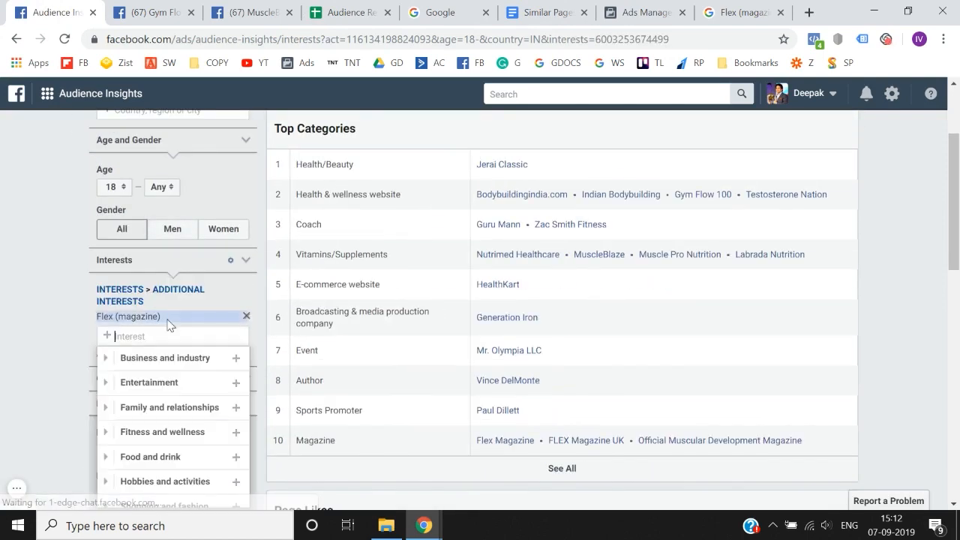
{"action": "left_click", "coordinate": [2, 324]}
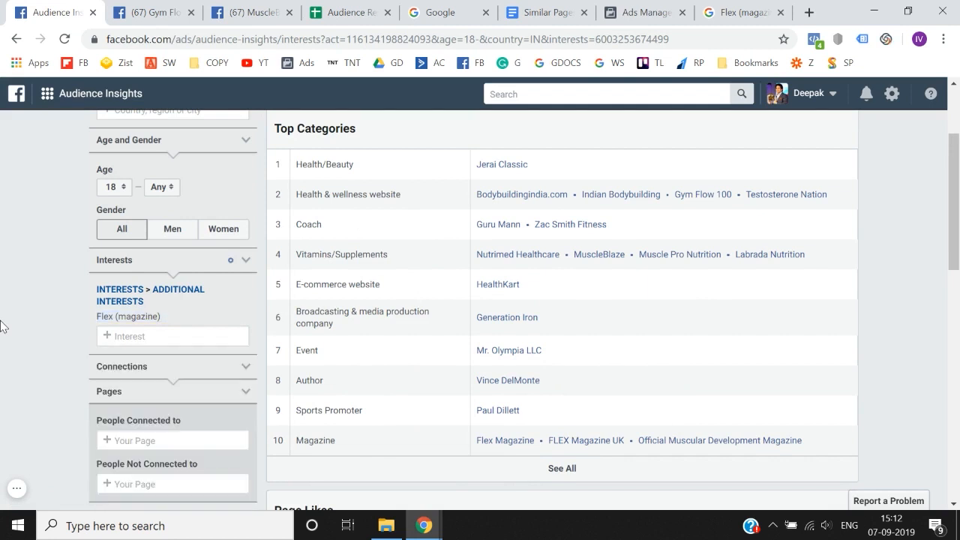
Open the HealthKart page from the E-commerce website category in a new tab
{"action": "right_click", "coordinate": [508, 289]}
{"action": "left_click", "coordinate": [540, 298]}
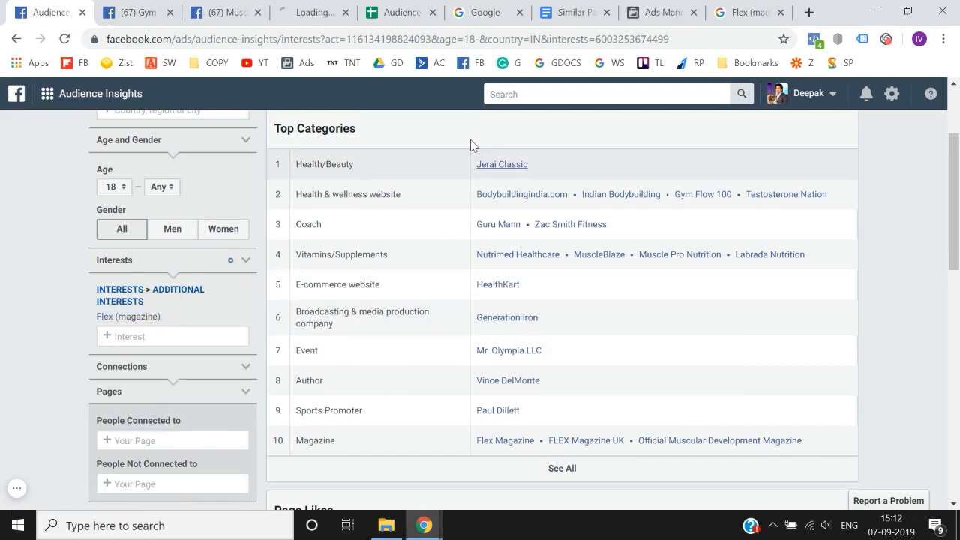
{"action": "left_click", "coordinate": [312, 11]}
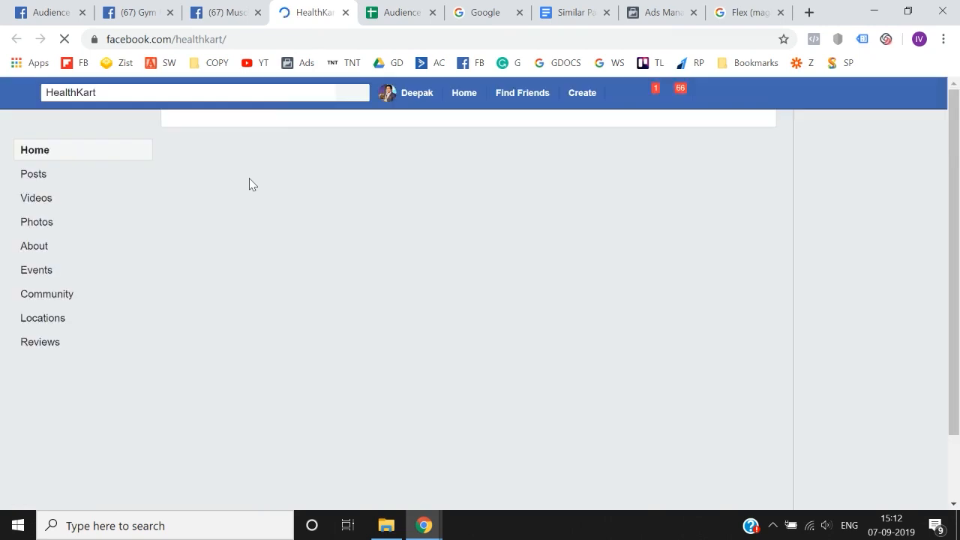
Copy the HealthKart page name and replace the Flex (magazine) interest in Audience Insights with healthkart.com
{"action": "left_click", "coordinate": [277, 92]}
{"action": "key", "text": "ctrl+c"}
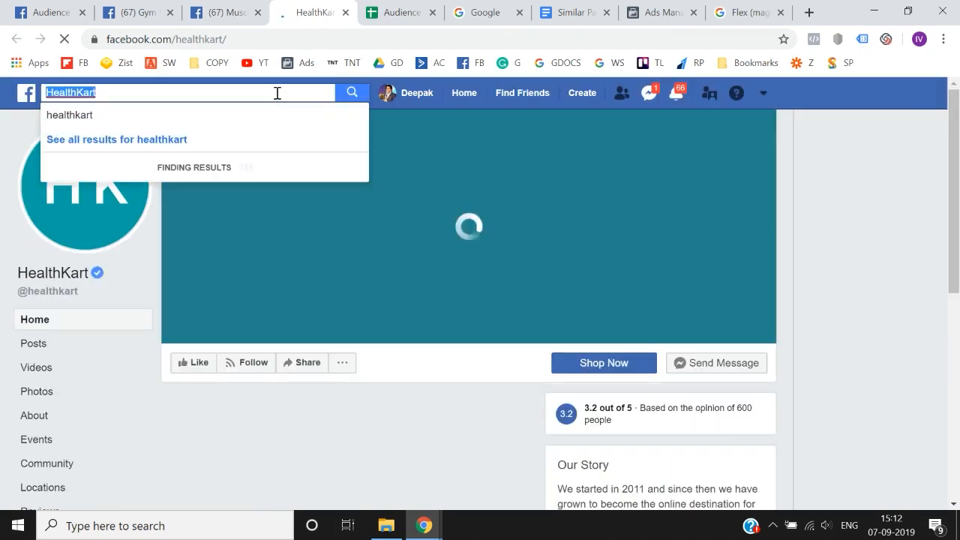
{"action": "left_click", "coordinate": [45, 12]}
{"action": "scroll", "coordinate": [3, 371], "scroll_direction": "down", "scroll_amount": 1}
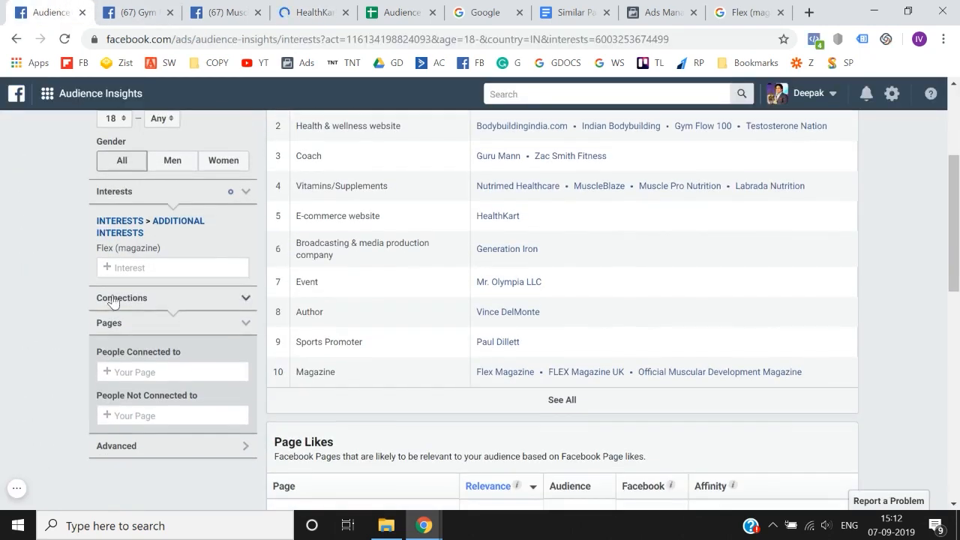
{"action": "key", "text": "ctrl+v"}
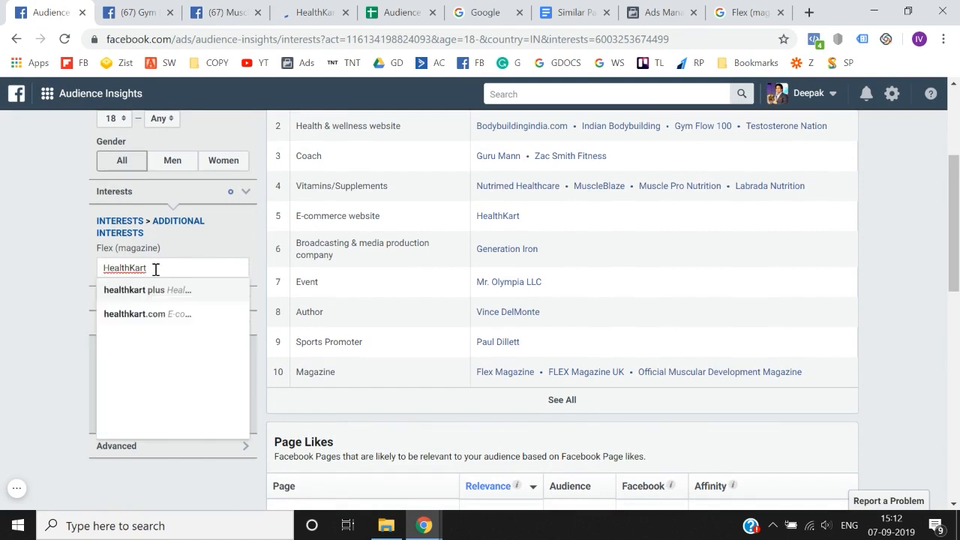
{"action": "left_click", "coordinate": [155, 313]}
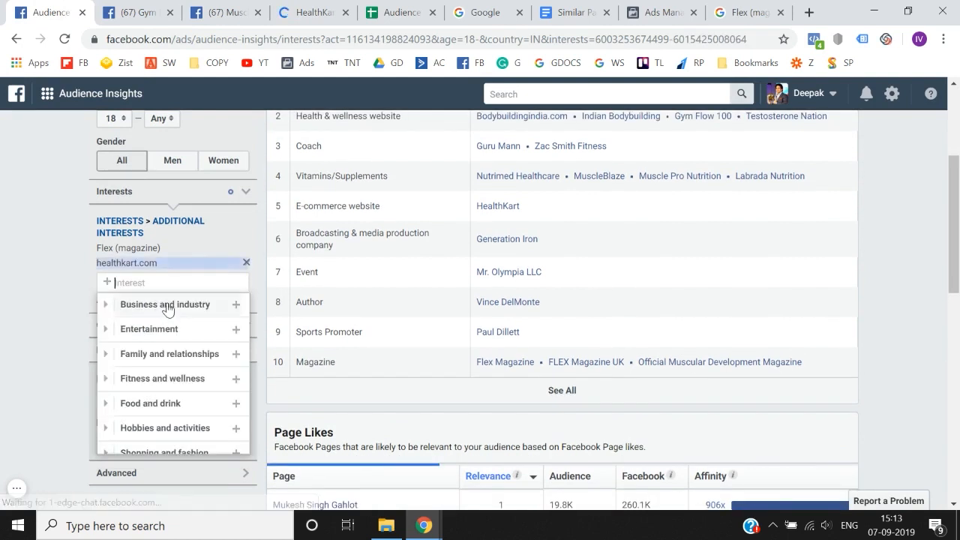
{"action": "left_click", "coordinate": [247, 249]}
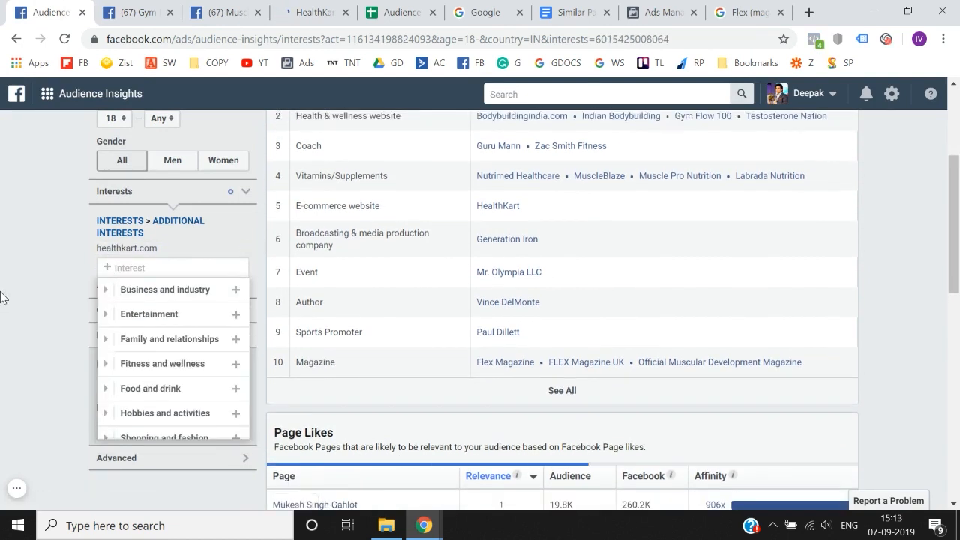
Try healthkart plus as an additional interest, and clear both HealthKart interests from the audience
{"action": "scroll", "coordinate": [118, 359], "scroll_direction": "down", "scroll_amount": 2}
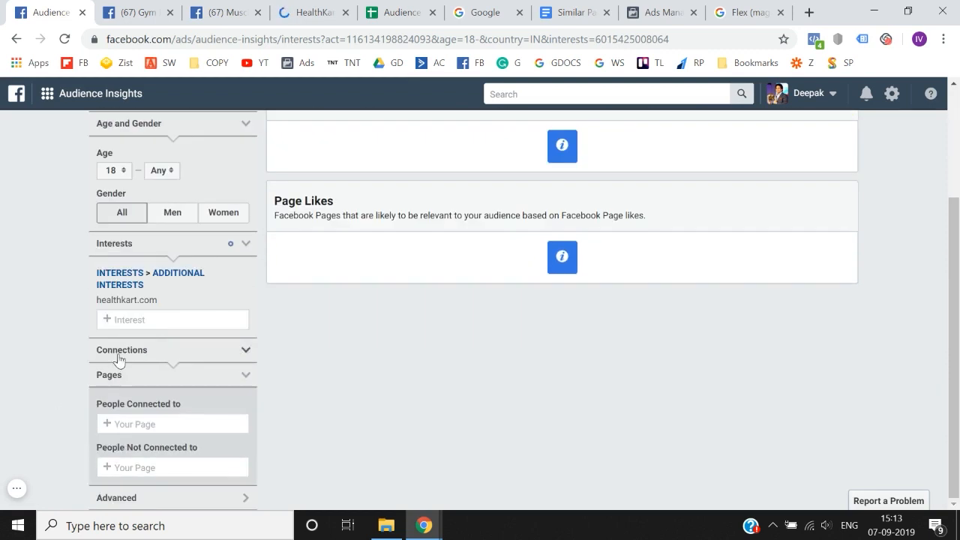
{"action": "key", "text": "ctrl+v"}
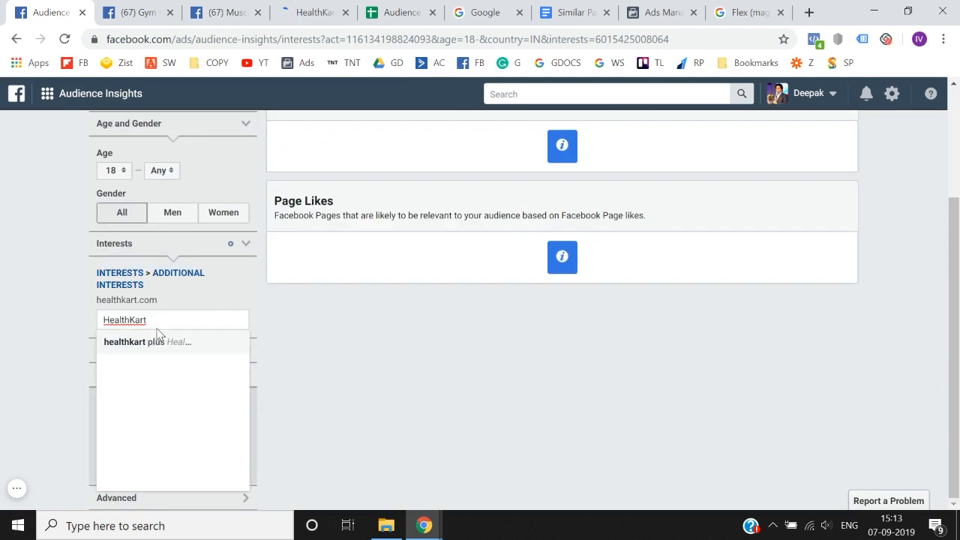
{"action": "left_click", "coordinate": [135, 342]}
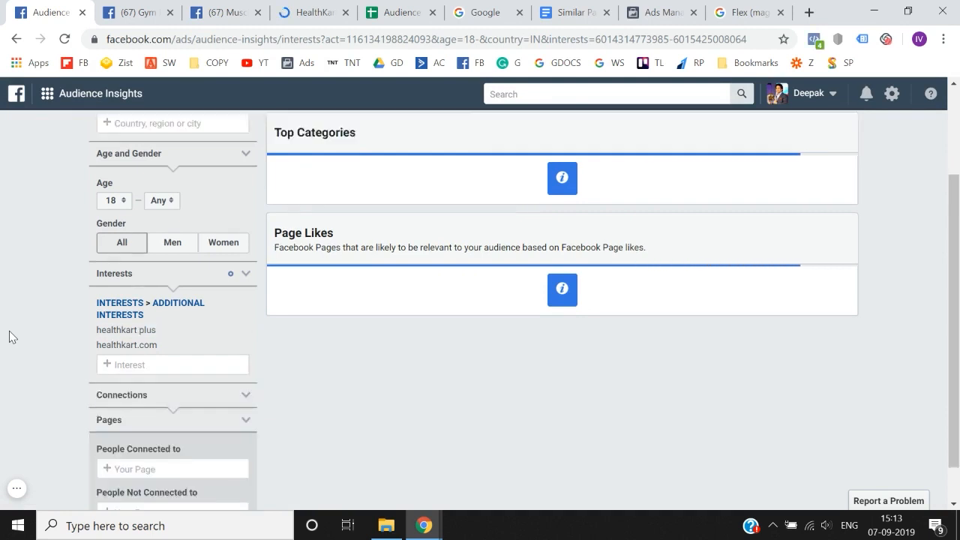
{"action": "scroll", "coordinate": [9, 337], "scroll_direction": "down", "scroll_amount": 1}
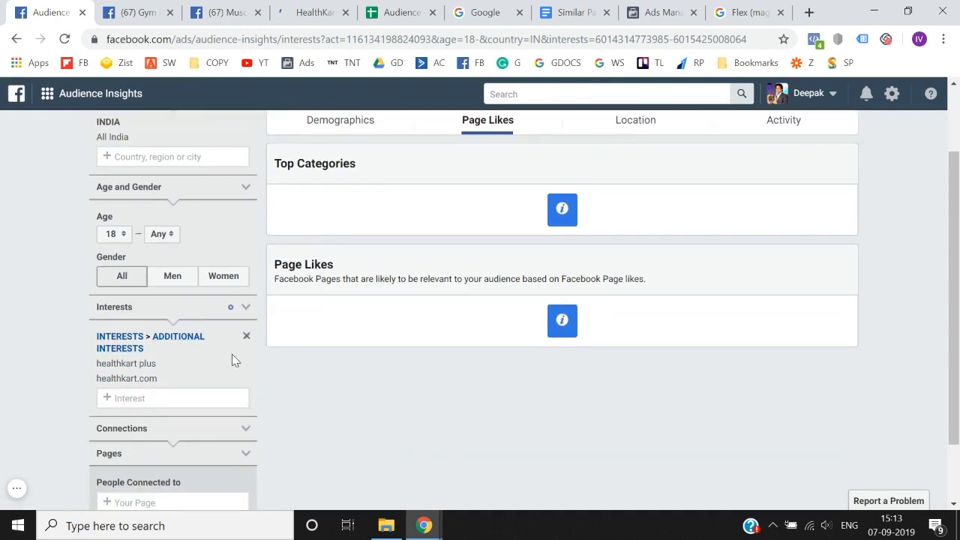
{"action": "left_click", "coordinate": [248, 365]}
{"action": "left_click", "coordinate": [247, 365]}
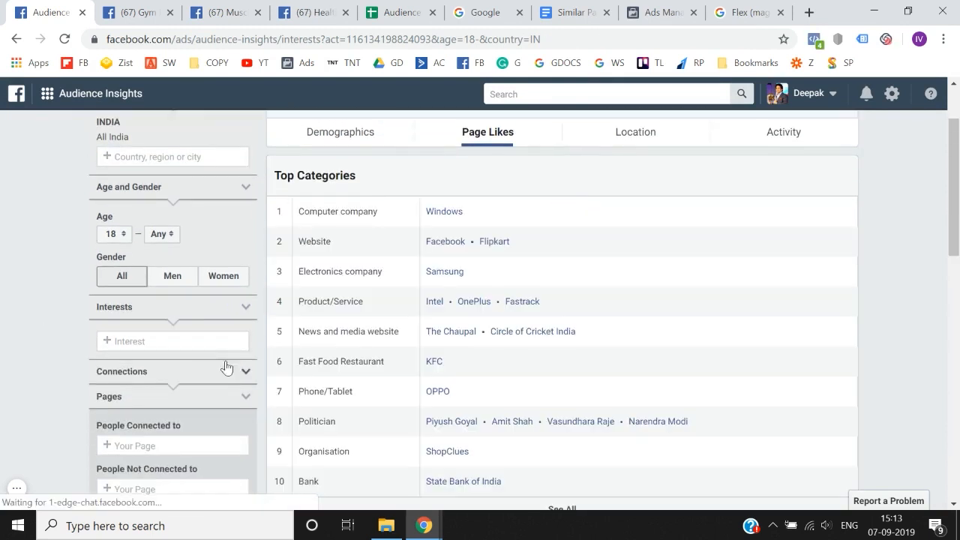
Search the interests for Healthkart
{"action": "left_click", "coordinate": [187, 343]}
{"action": "key", "text": "ctrl+v"}
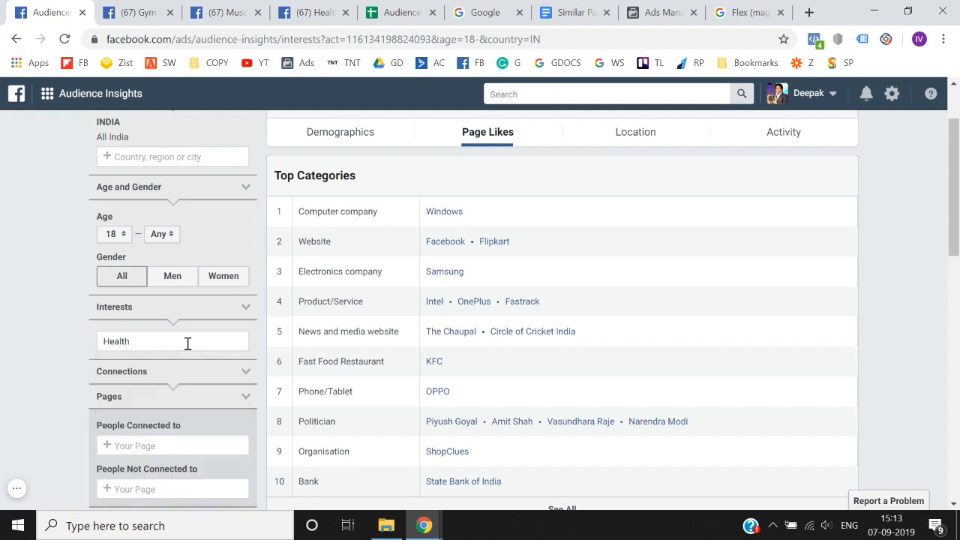
{"action": "key", "text": "BackSpace"}
{"action": "type", "text": "kart"}
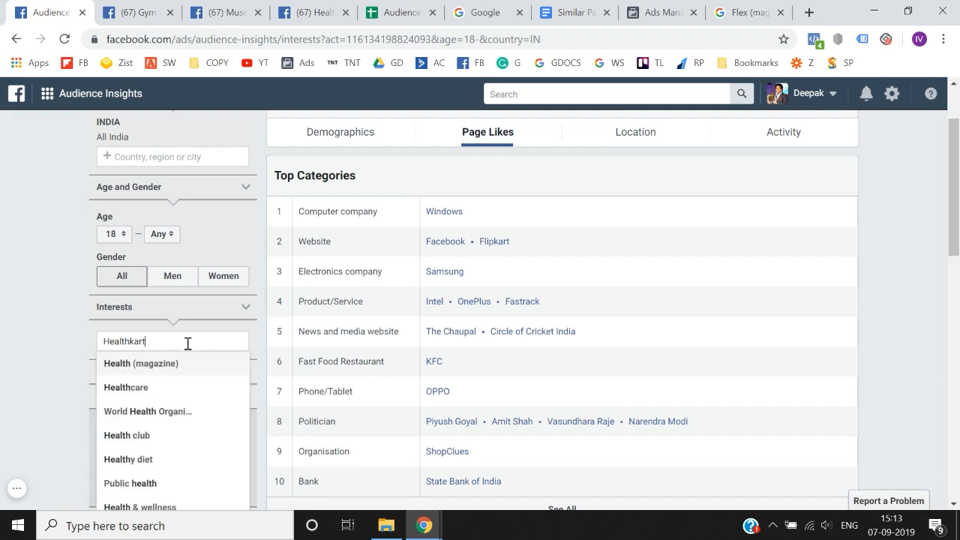
{"action": "key", "text": "Return"}
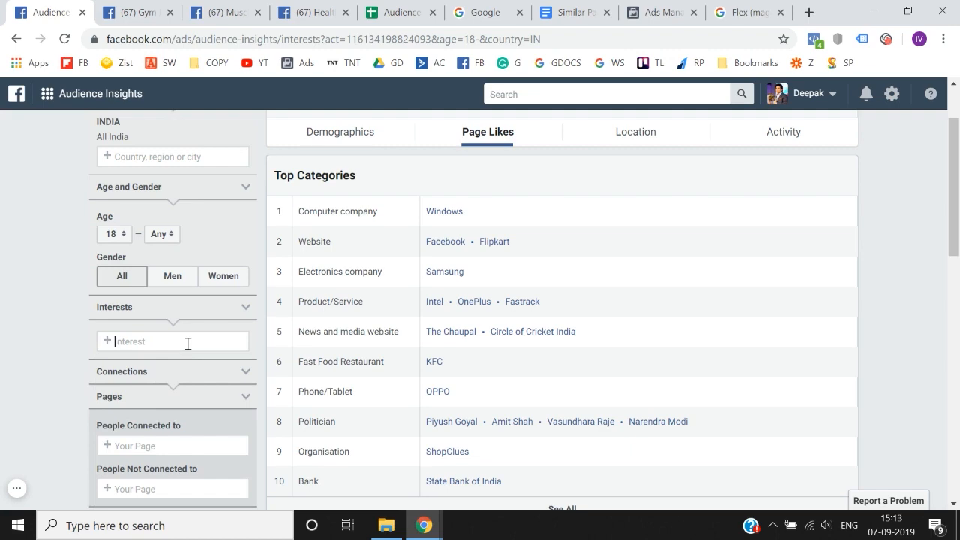
Copy the Flex (magazine) name from the Audience Research sheet and set it as the interest in Audience Insights
{"action": "left_click", "coordinate": [417, 7]}
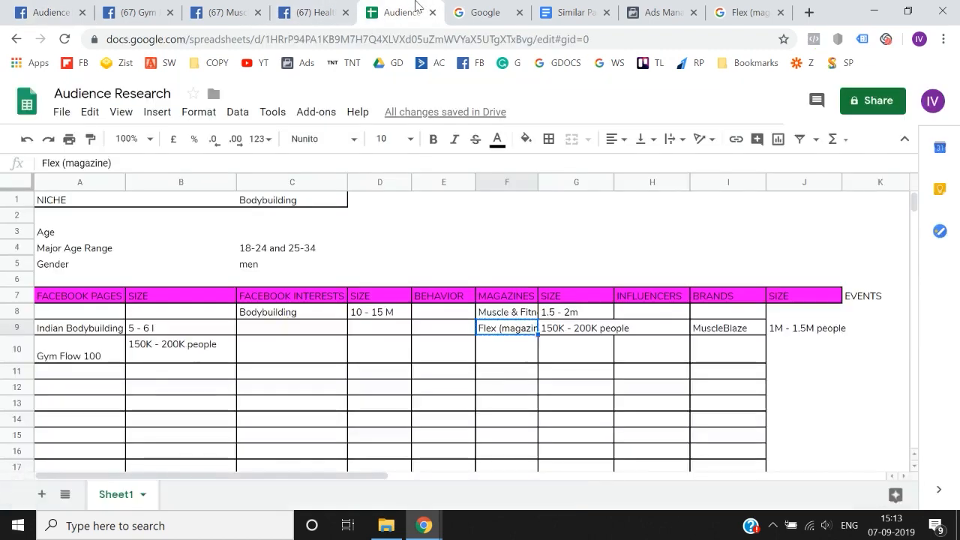
{"action": "left_click", "coordinate": [53, 12]}
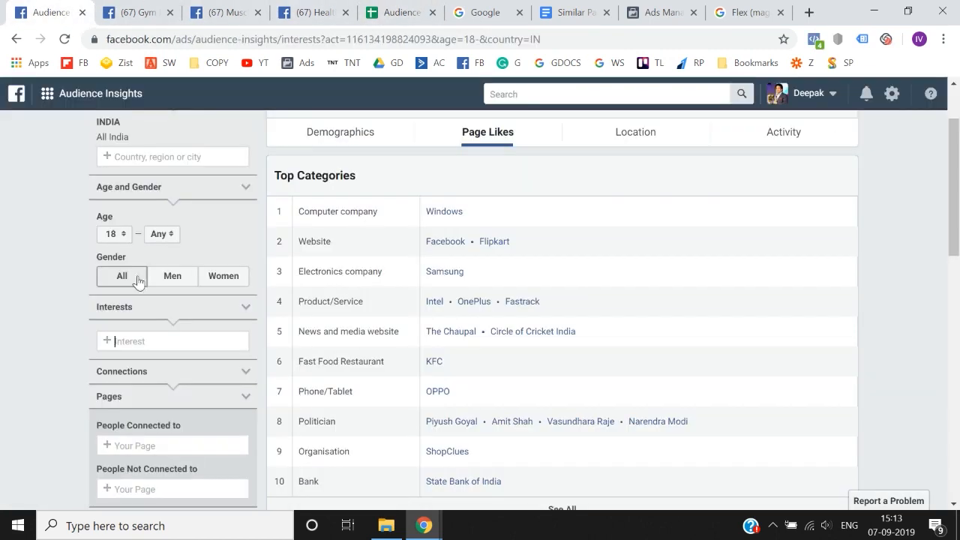
{"action": "type", "text": "Flex (magazine)"}
{"action": "left_click", "coordinate": [169, 364]}
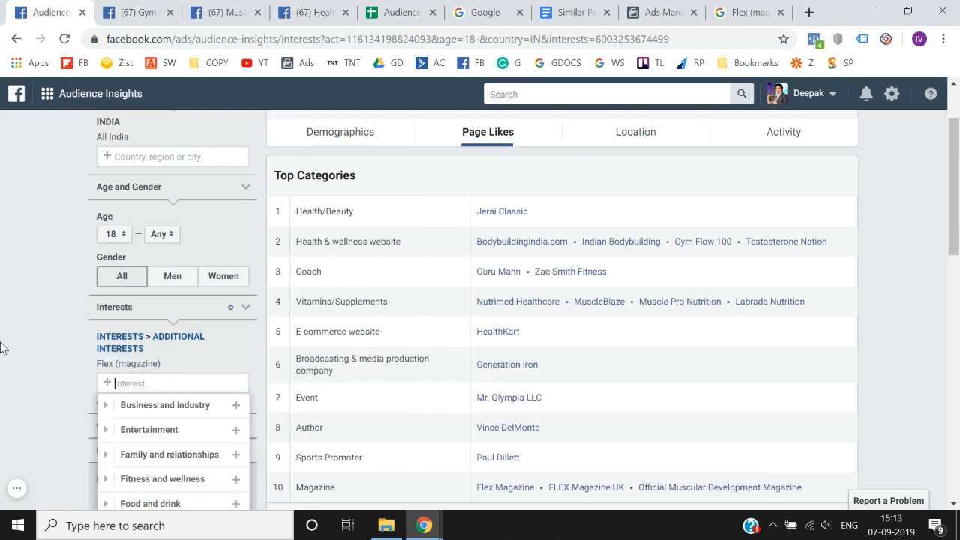
Open the Official Muscular Development Magazine page from the Magazine category in a new tab and copy its name
{"action": "scroll", "coordinate": [0, 347], "scroll_direction": "down", "scroll_amount": 3}
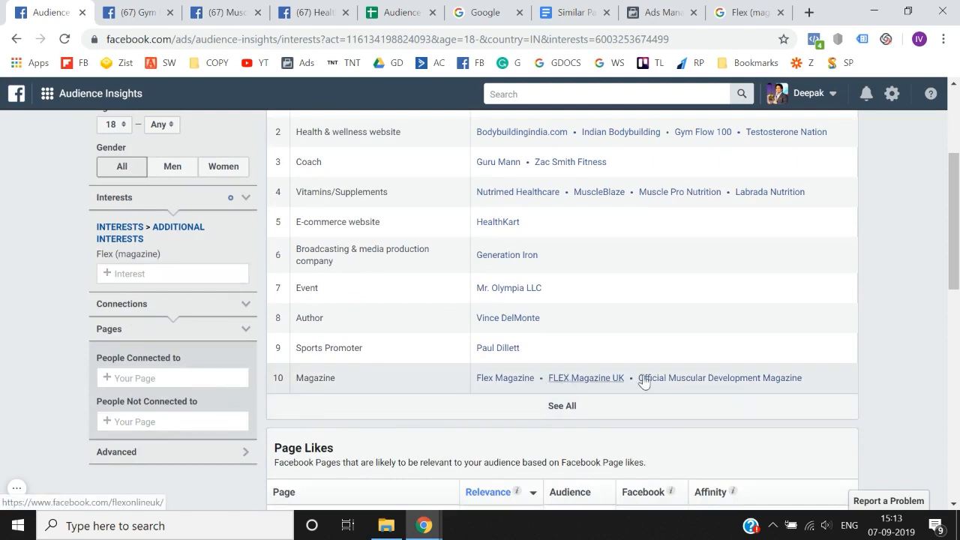
{"action": "right_click", "coordinate": [670, 382]}
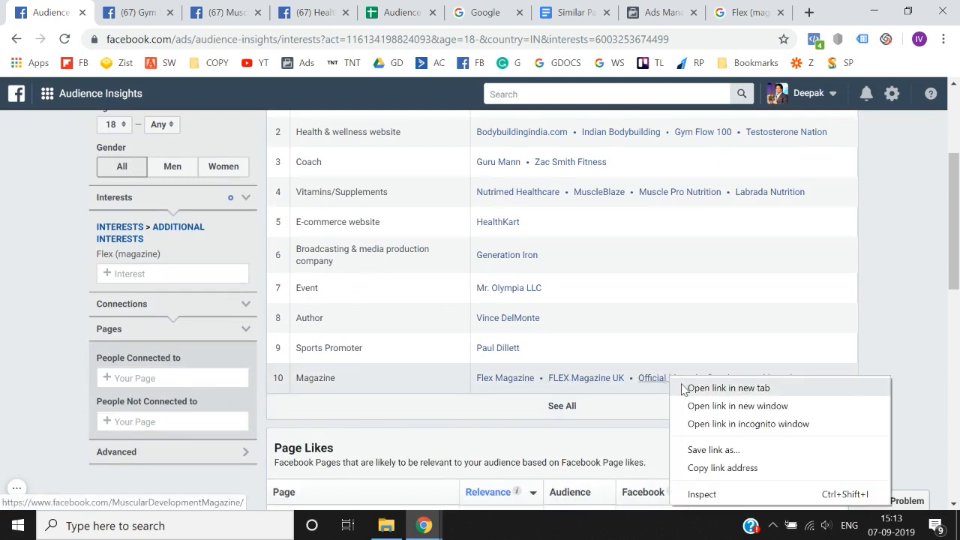
{"action": "left_click", "coordinate": [686, 388]}
{"action": "left_click", "coordinate": [366, 6]}
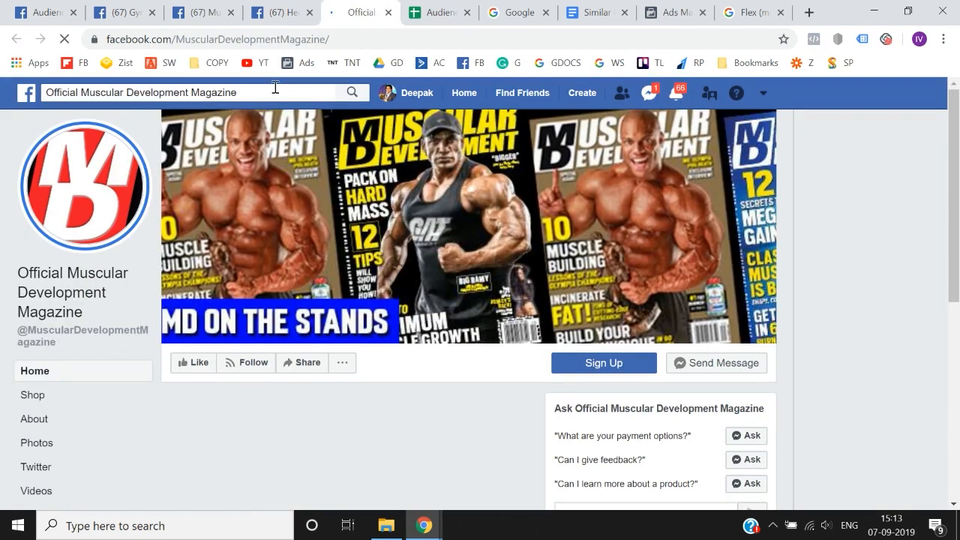
{"action": "left_click", "coordinate": [275, 87]}
{"action": "key", "text": "ctrl+c"}
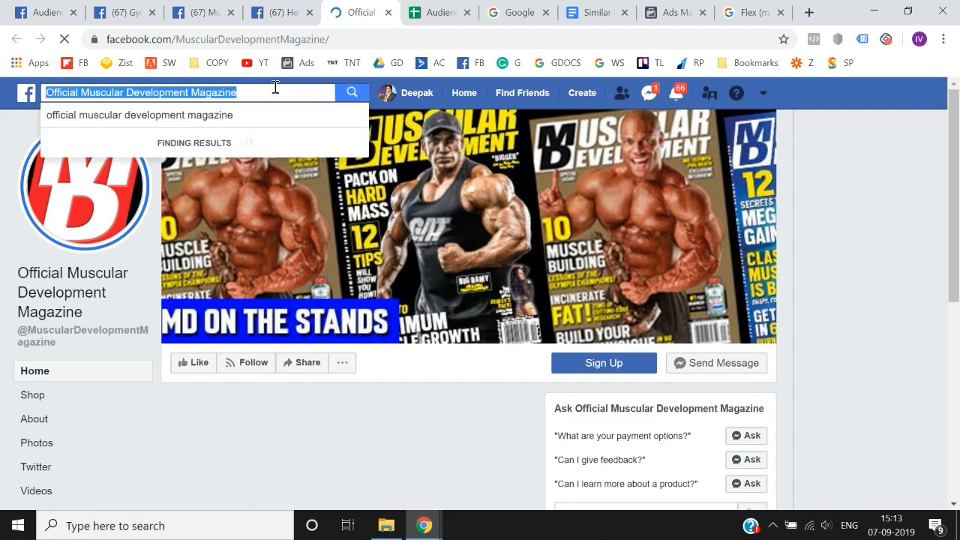
Replace the Flex (magazine) interest in Audience Insights with Official Muscular Development Magazine
{"action": "left_click", "coordinate": [41, 10]}
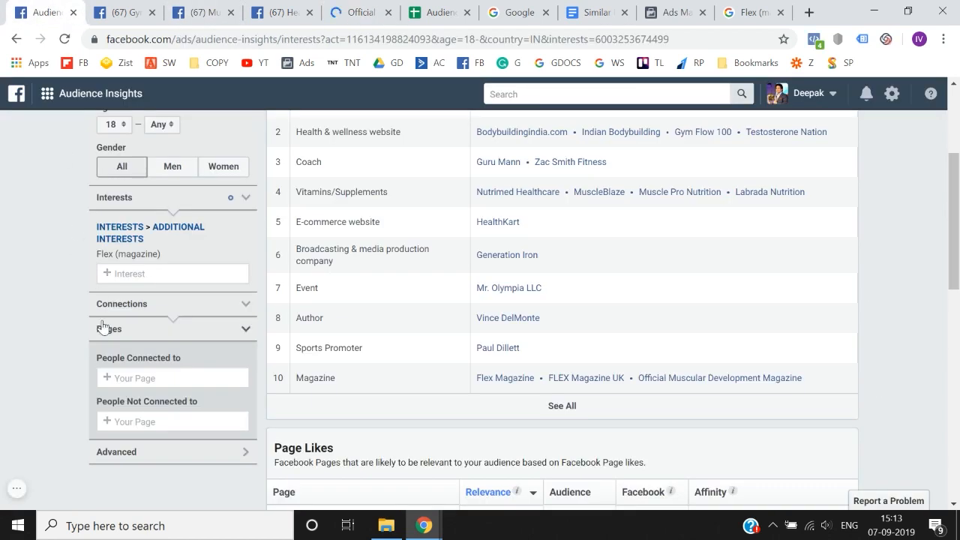
{"action": "left_click", "coordinate": [148, 272]}
{"action": "key", "text": "ctrl+v"}
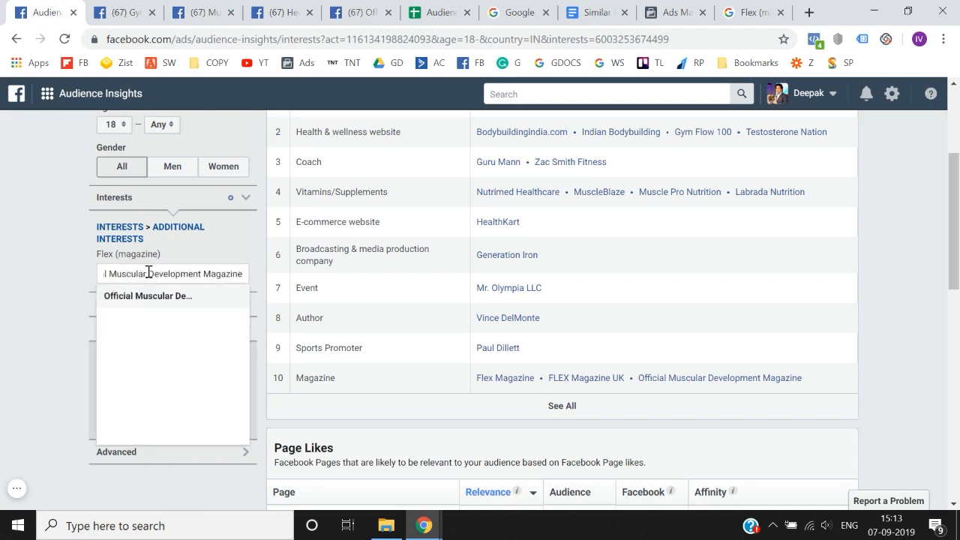
{"action": "left_click", "coordinate": [158, 300]}
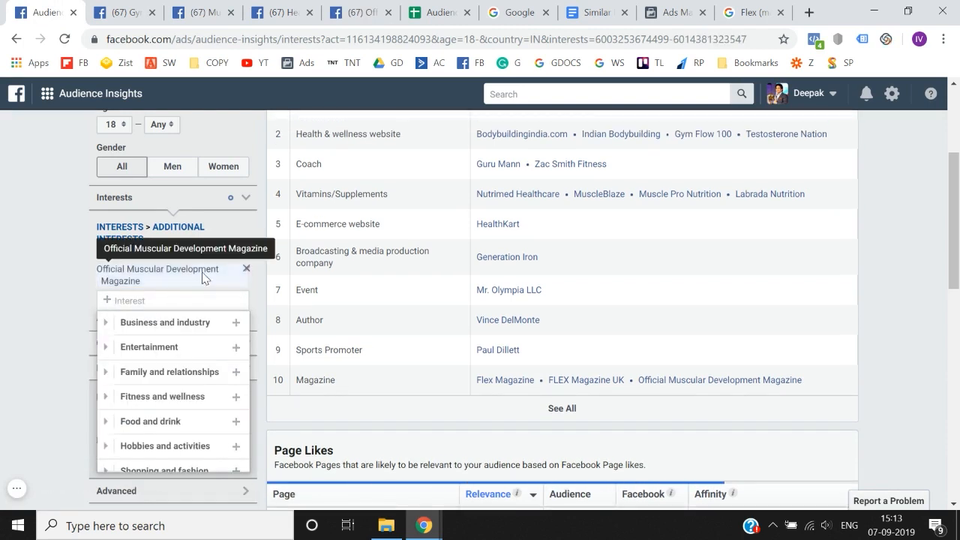
{"action": "left_click", "coordinate": [246, 255]}
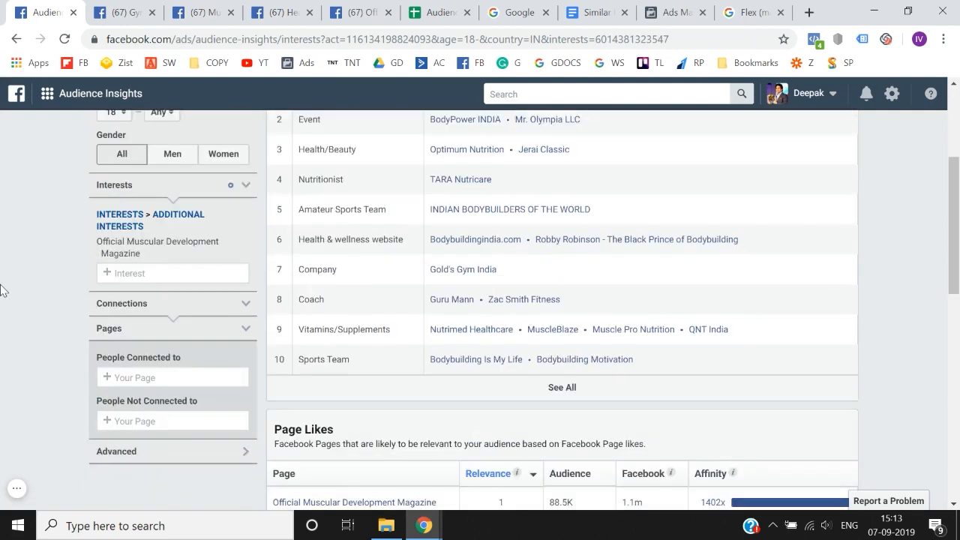
Copy the interest name Official Muscular Development Magazine into cell F10 of the Audience Research sheet
{"action": "left_click_drag", "start_coordinate": [98, 244], "coordinate": [147, 258]}
{"action": "key", "text": "ctrl+c"}
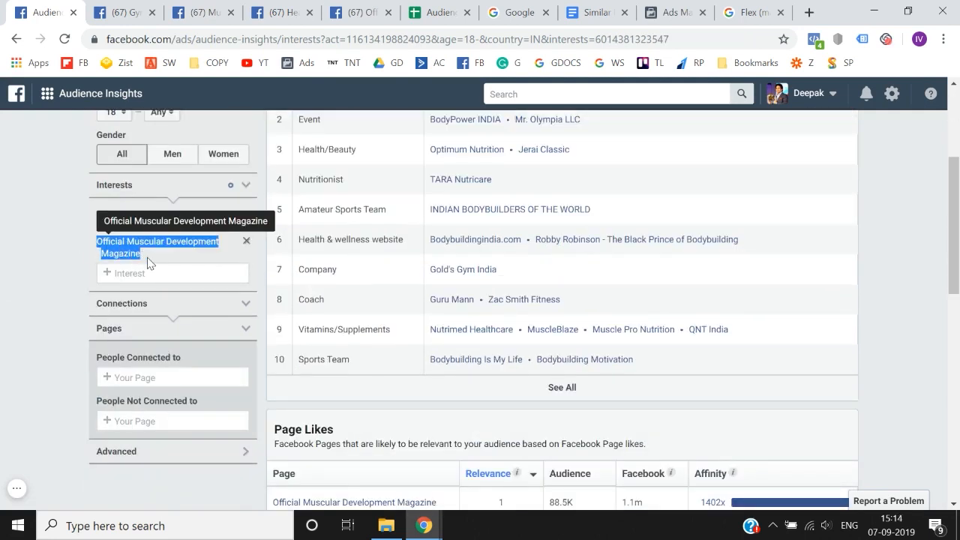
{"action": "left_click", "coordinate": [433, 9]}
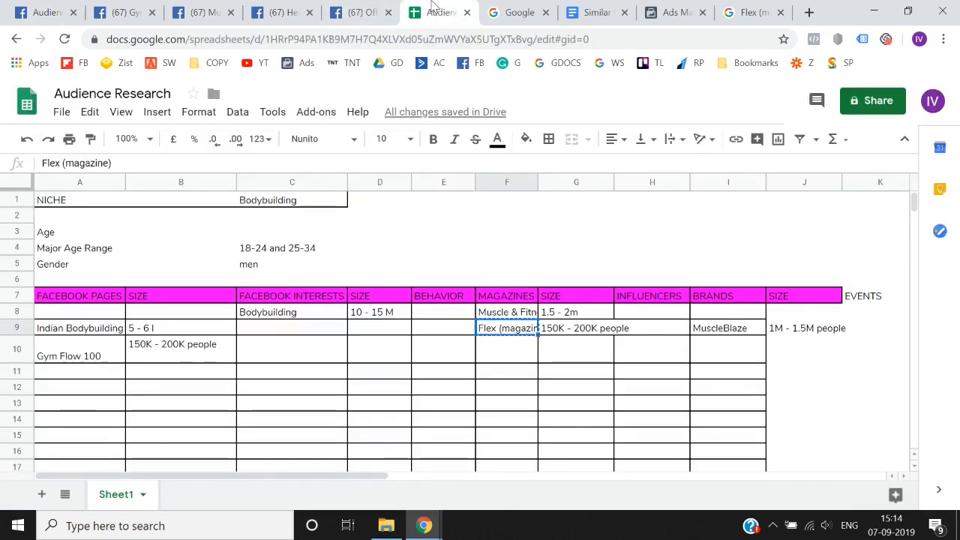
{"action": "key", "text": "Left"}
{"action": "key", "text": "Right"}
{"action": "key", "text": "Down"}
{"action": "key", "text": "Return"}
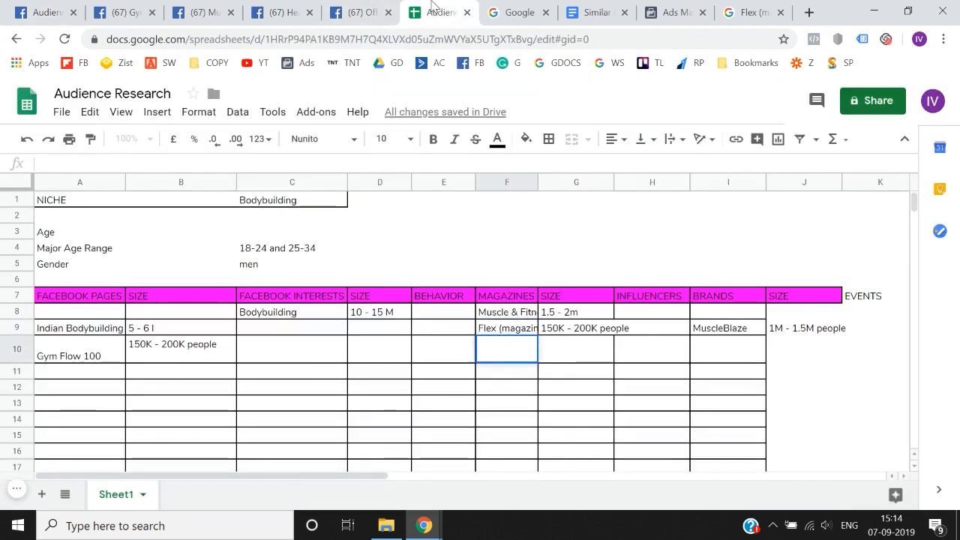
{"action": "key", "text": "ctrl+v"}
{"action": "key", "text": "Tab"}
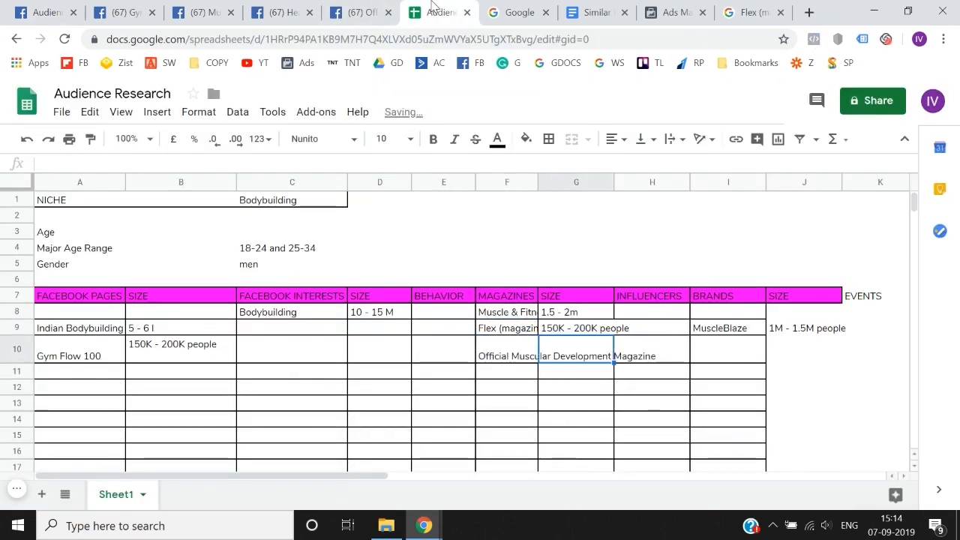
Copy the Official Muscular Development Magazine audience size, 100K - 150K people, from Audience Insights into cell G10 of the sheet
{"action": "left_click", "coordinate": [41, 12]}
{"action": "scroll", "coordinate": [255, 263], "scroll_direction": "up", "scroll_amount": 3}
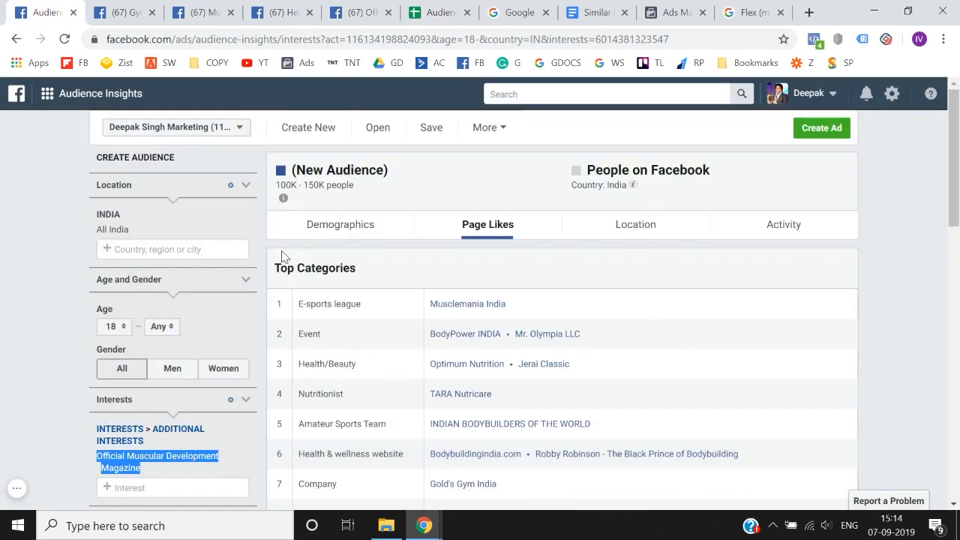
{"action": "left_click_drag", "start_coordinate": [276, 184], "coordinate": [367, 187]}
{"action": "key", "text": "ctrl+c"}
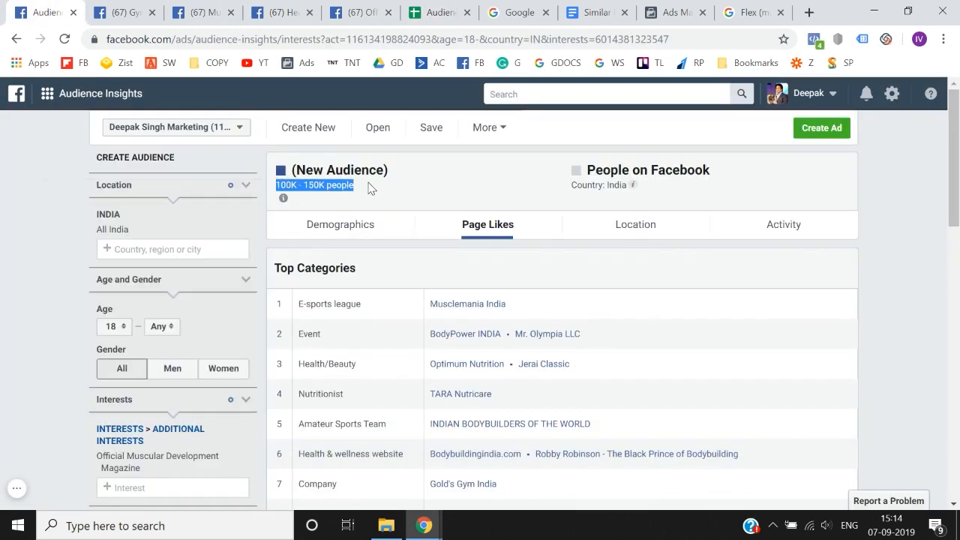
{"action": "left_click", "coordinate": [450, 9]}
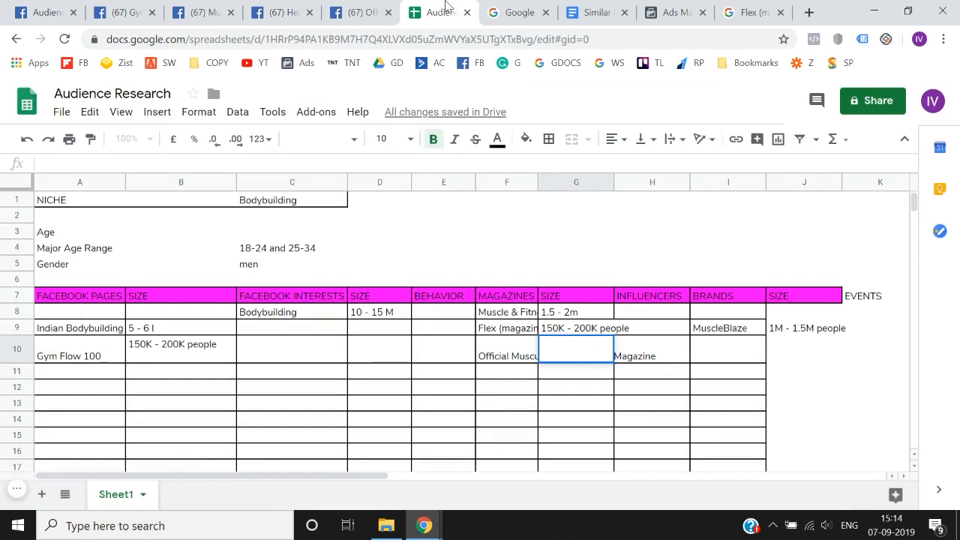
{"action": "key", "text": "ctrl+v"}
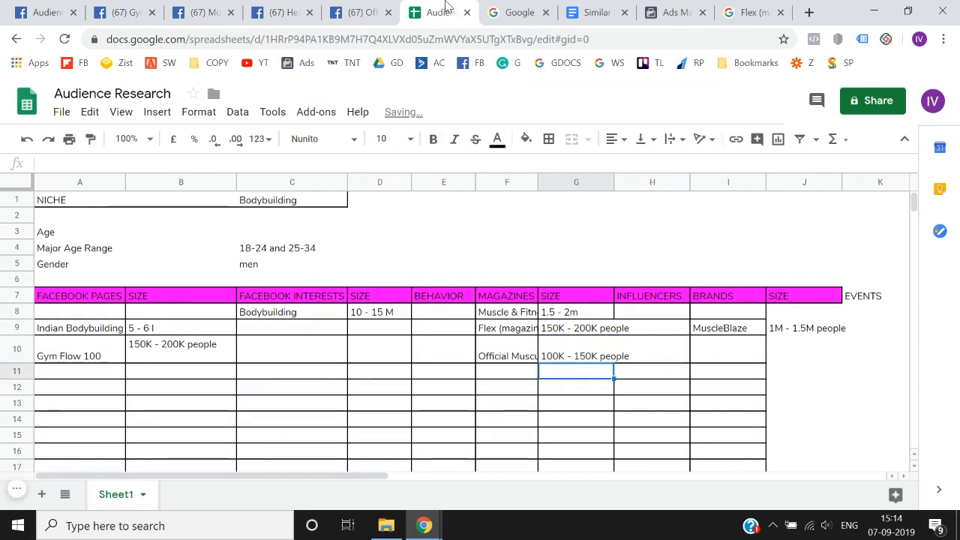
{"action": "key", "text": "Right"}
{"action": "key", "text": "Right"}
{"action": "key", "text": "Right"}
{"action": "key", "text": "Left"}
{"action": "key", "text": "Left"}
{"action": "key", "text": "Left"}
{"action": "key", "text": "Left"}
{"action": "key", "text": "Left"}
{"action": "key", "text": "Left"}
{"action": "key", "text": "Left"}
{"action": "key", "text": "Left"}
{"action": "key", "text": "Left"}
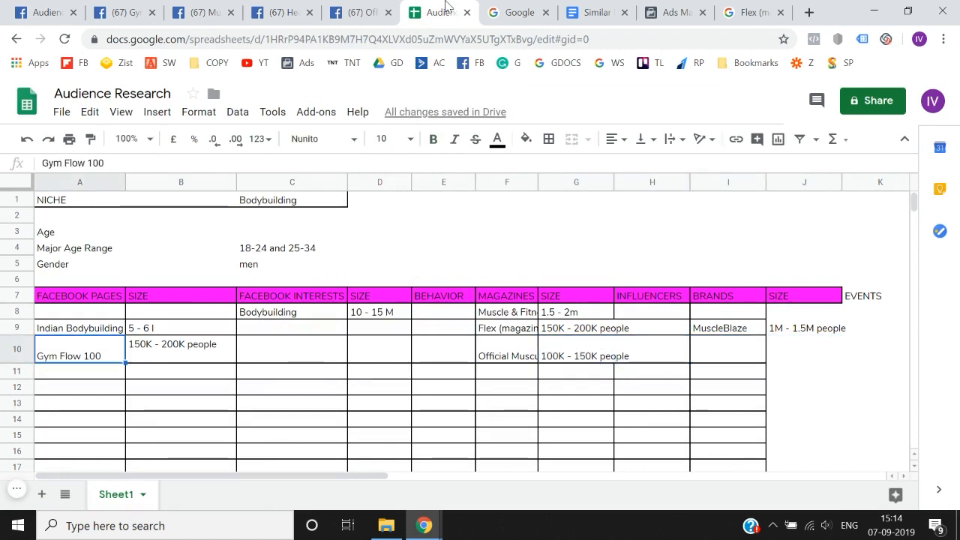
{"action": "left_click", "coordinate": [746, 9]}
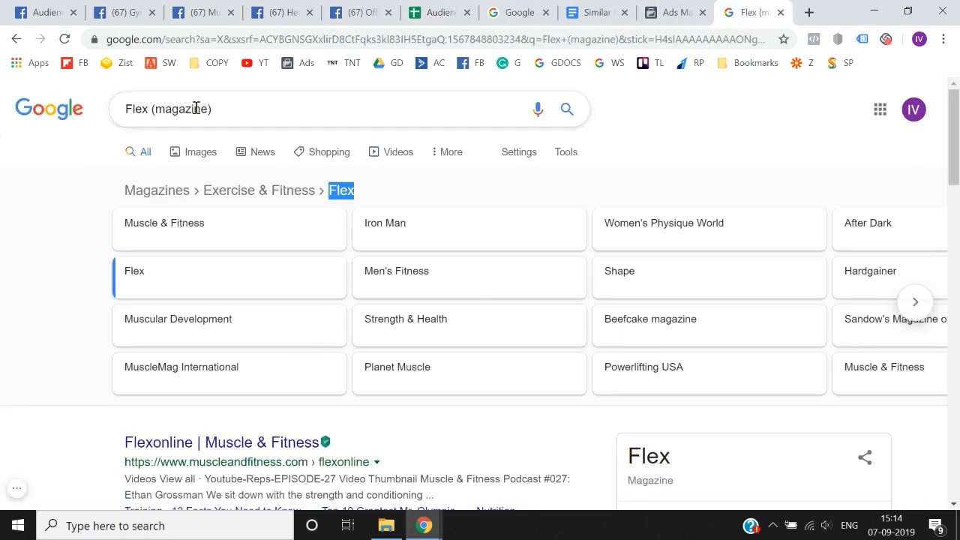
{"action": "left_click", "coordinate": [60, 7]}
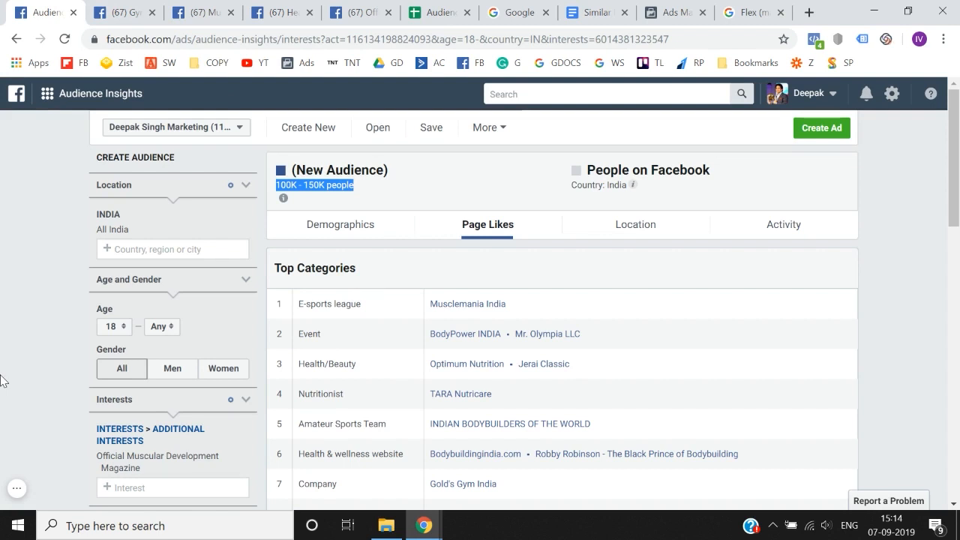
Review the table area below the category headings in the Audience Research sheet, from Facebook Pages in column A through Size in column J
{"action": "left_click", "coordinate": [439, 12]}
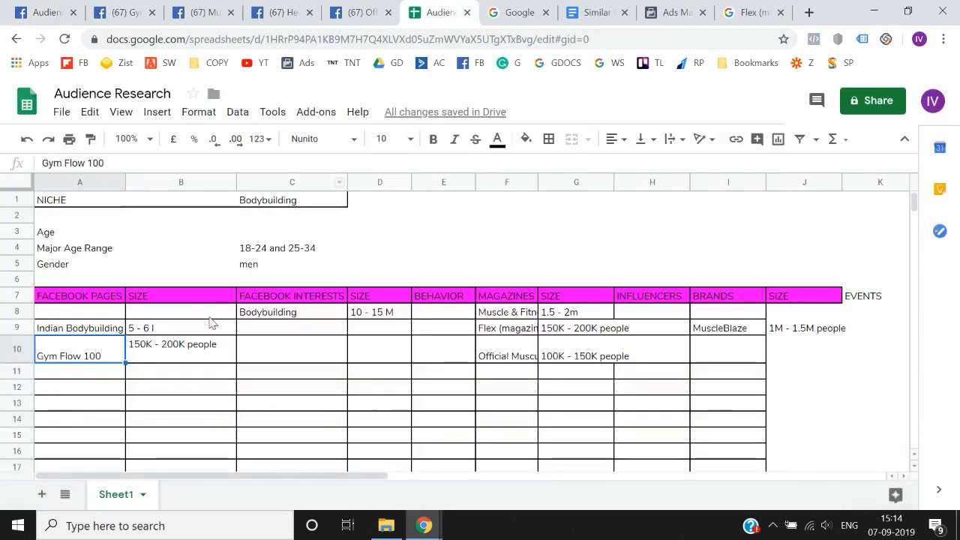
{"action": "key", "text": "Up"}
{"action": "key", "text": "Up"}
{"action": "key", "text": "shift+Right"}
{"action": "key", "text": "shift+Right"}
{"action": "key", "text": "shift+Right"}
{"action": "key", "text": "shift+Right"}
{"action": "key", "text": "shift+Right"}
{"action": "key", "text": "shift+Right"}
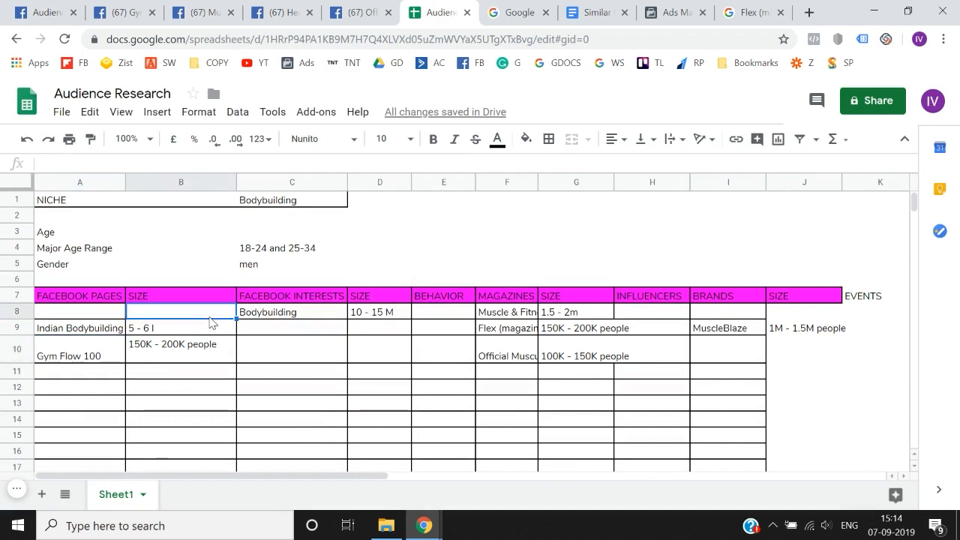
{"action": "key", "text": "shift+Right"}
{"action": "key", "text": "shift+Right"}
{"action": "key", "text": "shift+Right"}
{"action": "key", "text": "shift+Down"}
{"action": "key", "text": "shift+Down"}
{"action": "key", "text": "shift+Down"}
{"action": "key", "text": "shift+Down"}
{"action": "key", "text": "shift+Down"}
{"action": "key", "text": "shift+Down"}
{"action": "key", "text": "shift+Down"}
{"action": "key", "text": "shift+Down"}
{"action": "key", "text": "shift+Down"}
{"action": "key", "text": "shift+Down"}
{"action": "key", "text": "shift+Down"}
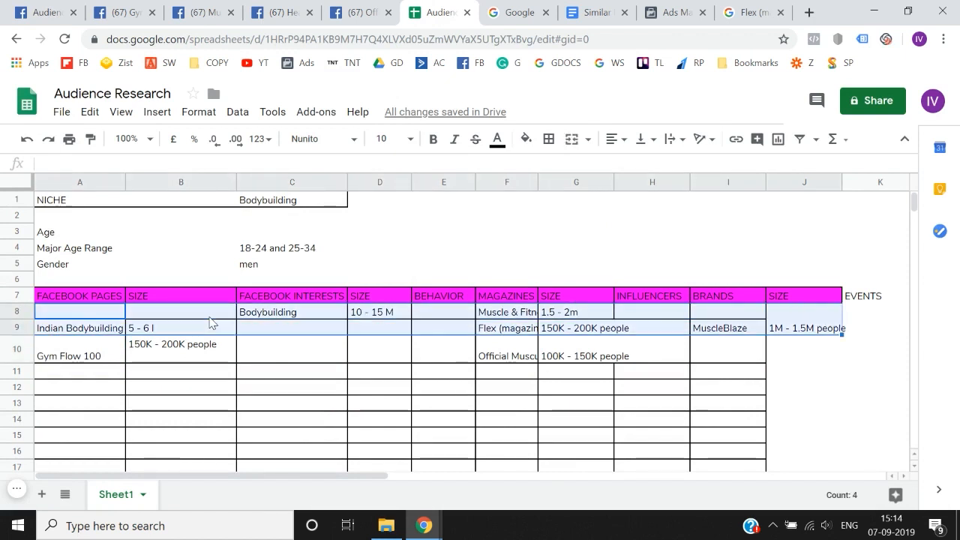
{"action": "key", "text": "Up"}
{"action": "key", "text": "Down"}
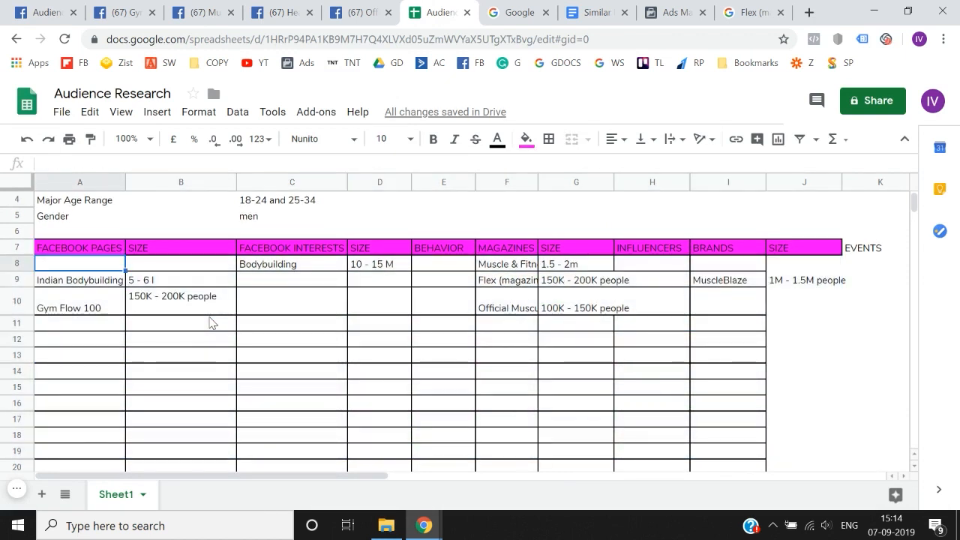
{"action": "key", "text": "shift+Right"}
{"action": "key", "text": "shift+Right"}
{"action": "key", "text": "shift+Right"}
{"action": "key", "text": "shift+Right"}
{"action": "key", "text": "shift+Right"}
{"action": "key", "text": "shift+Right"}
{"action": "key", "text": "shift+Right"}
{"action": "key", "text": "shift+Right"}
{"action": "key", "text": "shift+Right"}
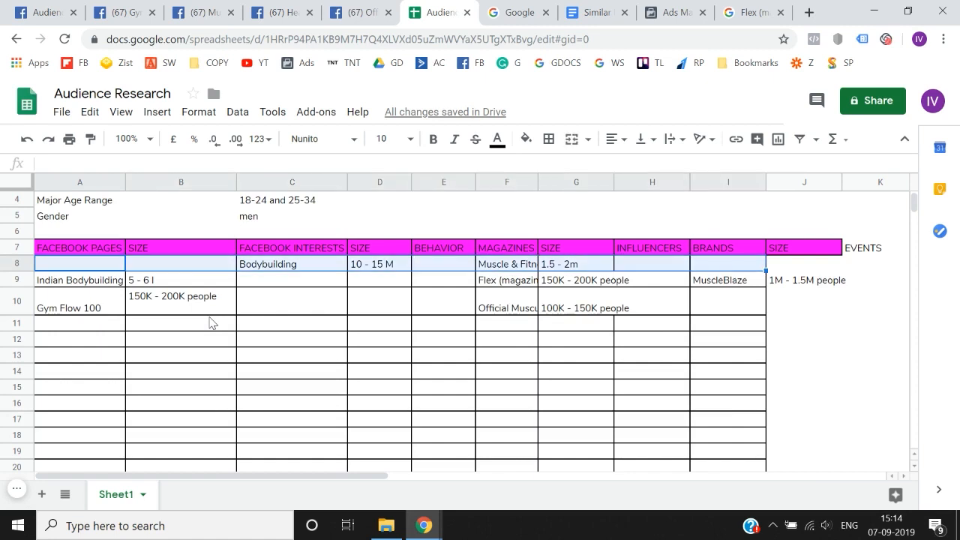
{"action": "key", "text": "shift+Down"}
{"action": "key", "text": "shift+Down"}
{"action": "key", "text": "shift+Down"}
{"action": "key", "text": "shift+Down"}
{"action": "key", "text": "shift+Down"}
{"action": "key", "text": "shift+Down"}
{"action": "key", "text": "shift+Down"}
{"action": "key", "text": "shift+Down"}
{"action": "key", "text": "Up"}
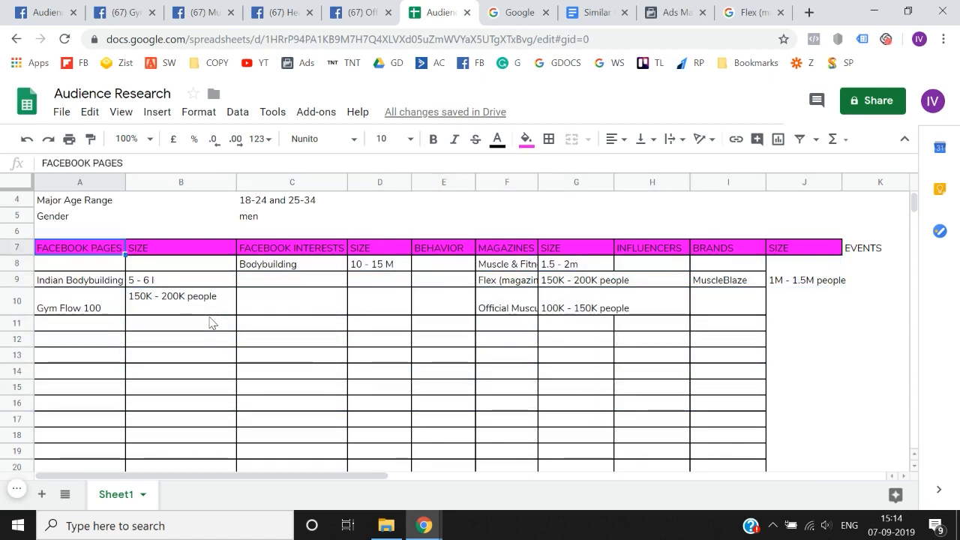
{"action": "key", "text": "Down"}
{"action": "key", "text": "shift+Right"}
{"action": "key", "text": "shift+Right"}
{"action": "key", "text": "shift+Right"}
{"action": "key", "text": "shift+Right"}
{"action": "key", "text": "shift+Right"}
{"action": "key", "text": "shift+Right"}
{"action": "key", "text": "shift+Right"}
{"action": "key", "text": "shift+Right"}
{"action": "key", "text": "shift+Right"}
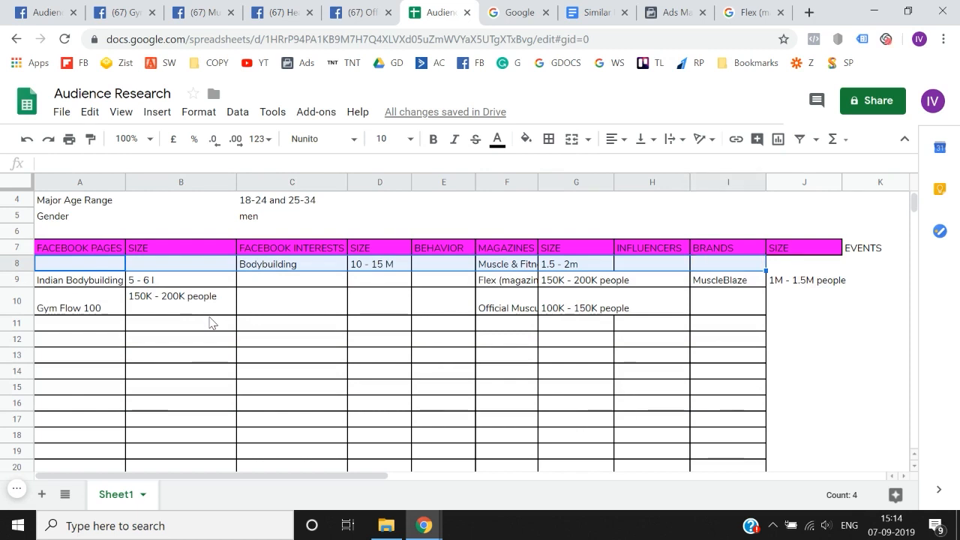
{"action": "key", "text": "shift+Down"}
{"action": "key", "text": "shift+Down"}
{"action": "key", "text": "shift+Down"}
{"action": "key", "text": "shift+Down"}
{"action": "key", "text": "Up"}
{"action": "key", "text": "Down"}
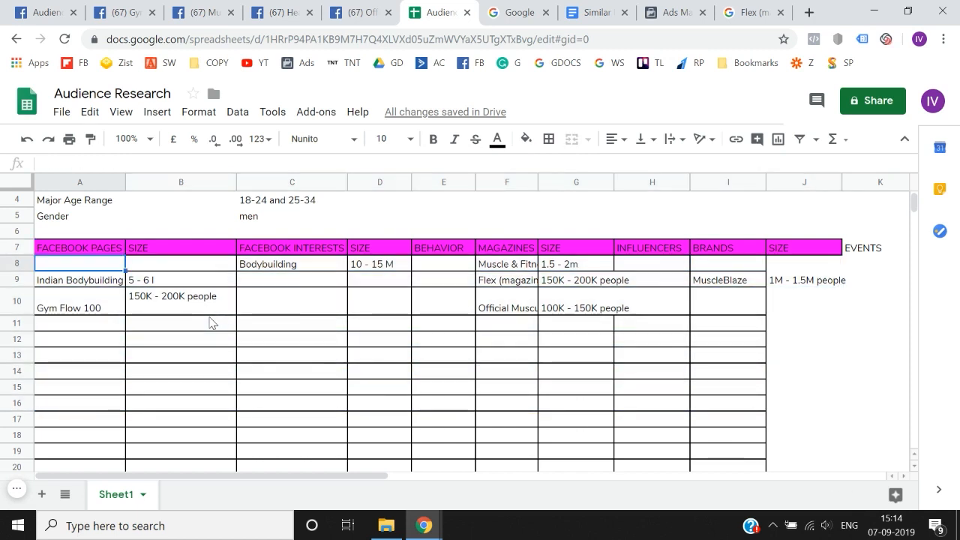
{"action": "key", "text": "shift+Right"}
{"action": "key", "text": "shift+Right"}
{"action": "key", "text": "shift+Right"}
{"action": "key", "text": "shift+Right"}
{"action": "key", "text": "shift+Right"}
{"action": "key", "text": "shift+Right"}
{"action": "key", "text": "shift+Right"}
{"action": "key", "text": "shift+Right"}
{"action": "key", "text": "shift+Right"}
{"action": "key", "text": "shift+Down"}
{"action": "key", "text": "shift+Down"}
{"action": "key", "text": "shift+Down"}
{"action": "key", "text": "shift+Down"}
{"action": "key", "text": "shift+Down"}
{"action": "key", "text": "shift+Down"}
{"action": "key", "text": "shift+Down"}
{"action": "key", "text": "shift+Down"}
{"action": "key", "text": "shift+Down"}
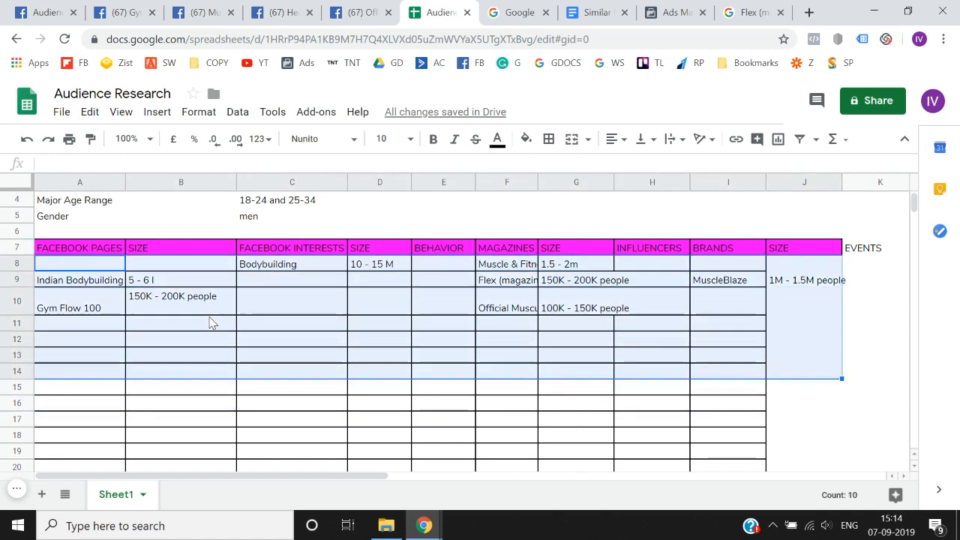
{"action": "key", "text": "Up"}
{"action": "key", "text": "Down"}
{"action": "key", "text": "shift+Right"}
{"action": "key", "text": "shift+Right"}
{"action": "key", "text": "shift+Right"}
{"action": "key", "text": "shift+Right"}
{"action": "key", "text": "shift+Right"}
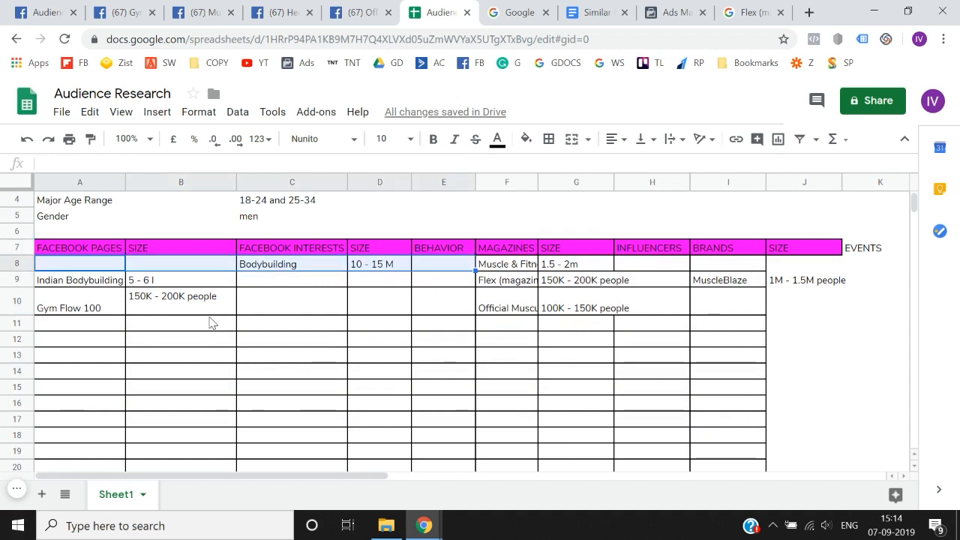
Open MuscleMag International from the exercise and fitness magazine list in the Google results and copy its name
{"action": "left_click", "coordinate": [43, 12]}
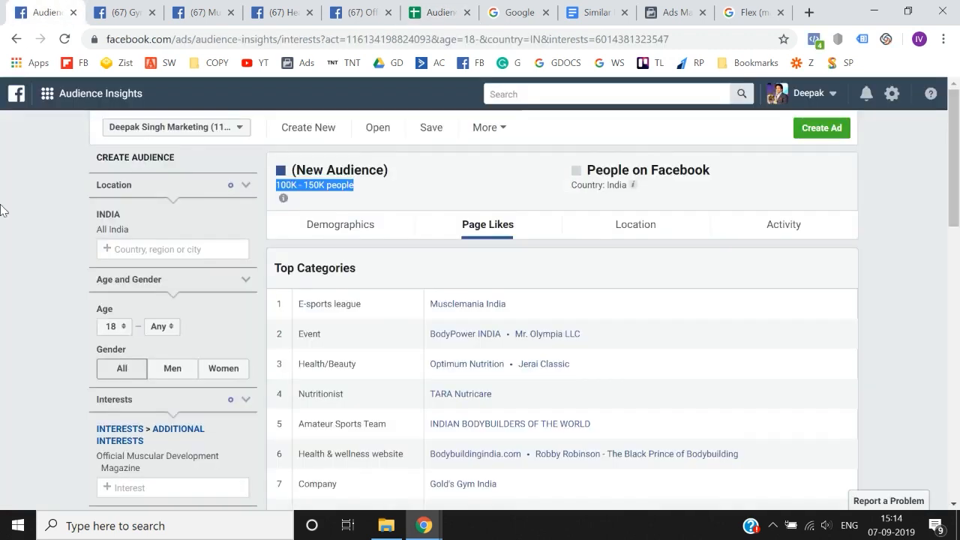
{"action": "scroll", "coordinate": [2, 277], "scroll_direction": "down", "scroll_amount": 1}
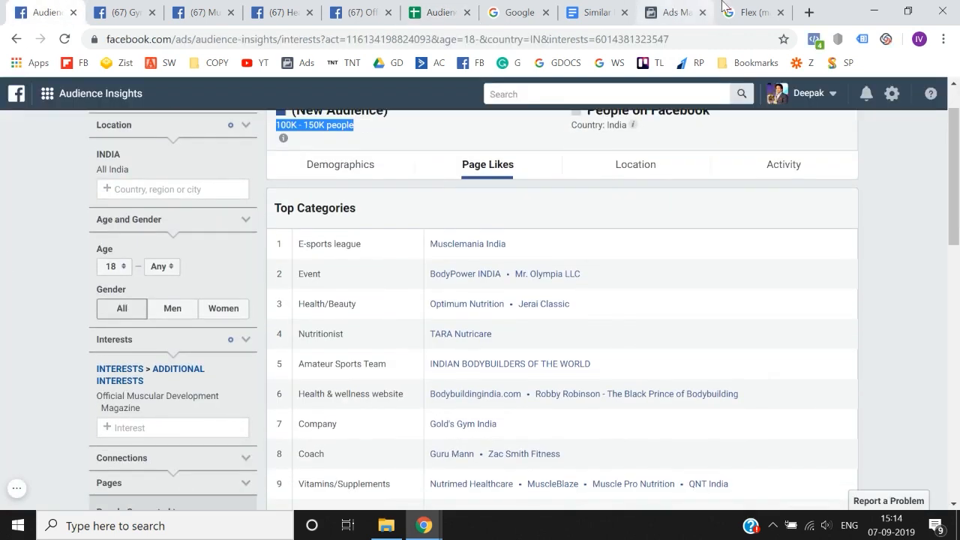
{"action": "left_click", "coordinate": [750, 12]}
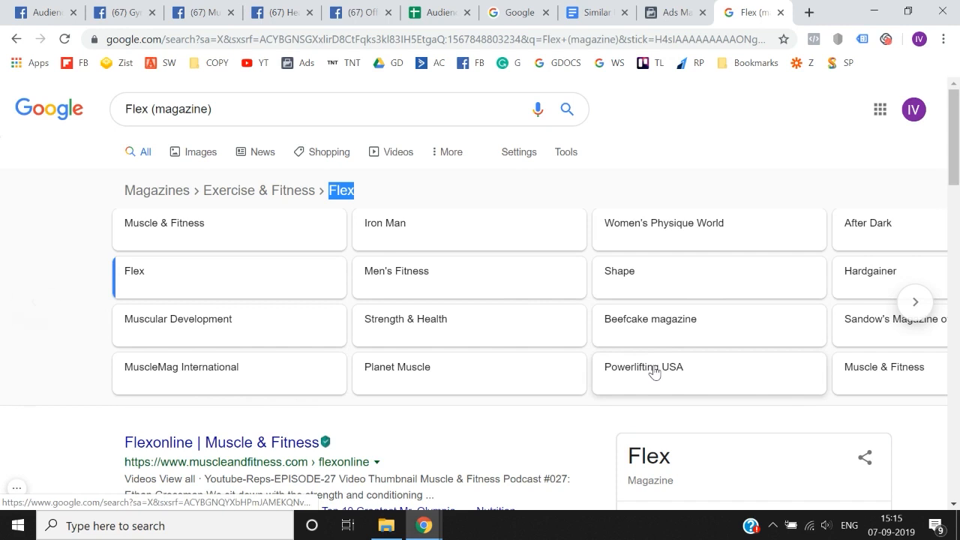
{"action": "left_click", "coordinate": [257, 364]}
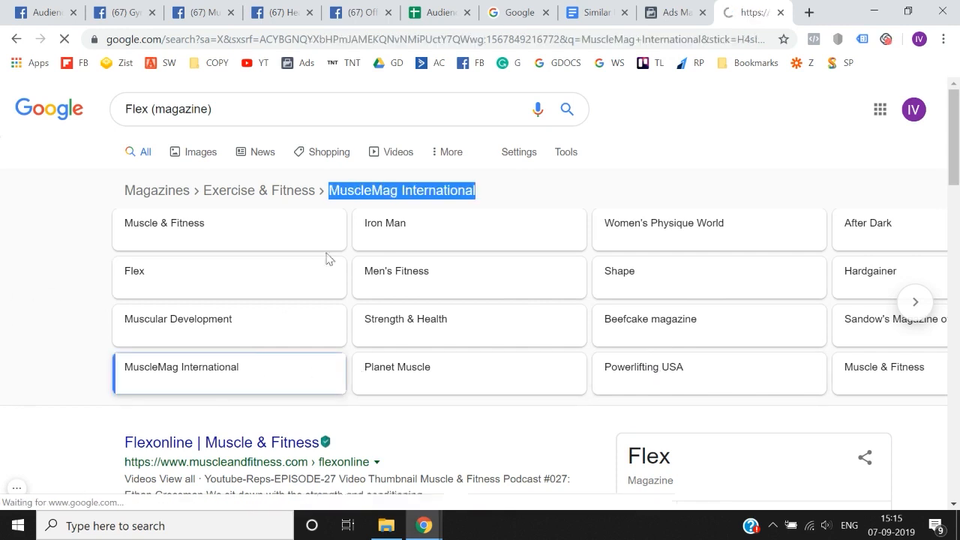
{"action": "double_click", "coordinate": [402, 192]}
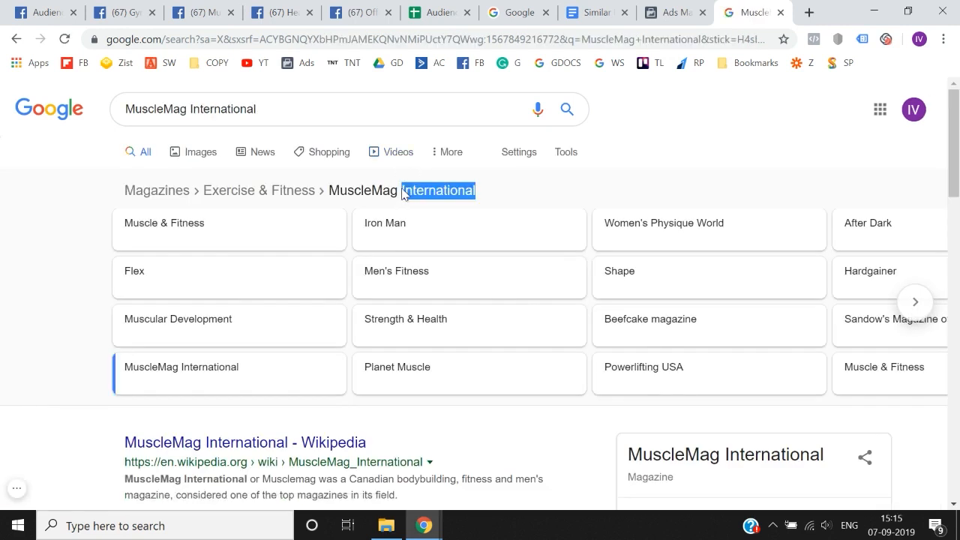
{"action": "left_click_drag", "start_coordinate": [515, 199], "coordinate": [341, 194]}
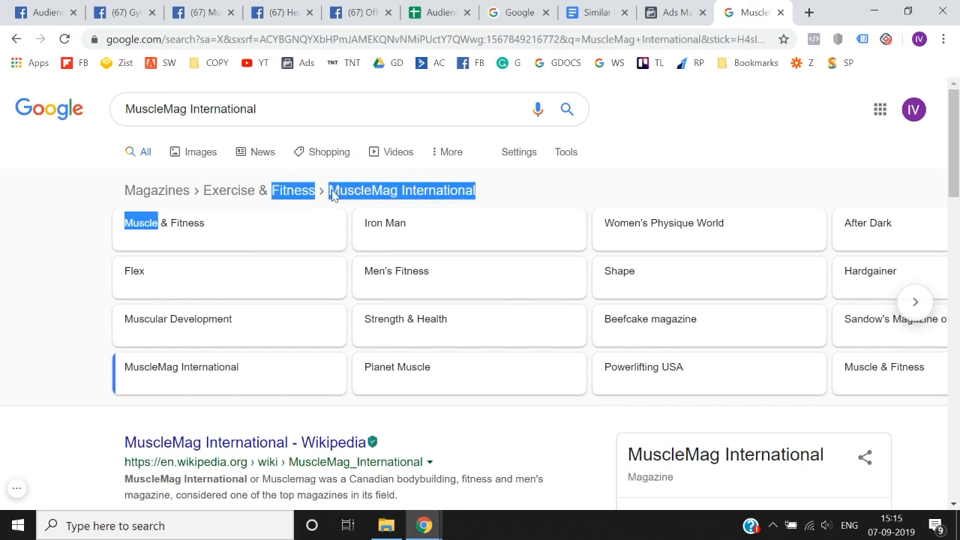
{"action": "double_click", "coordinate": [334, 194]}
{"action": "left_click", "coordinate": [332, 193]}
{"action": "left_click_drag", "start_coordinate": [488, 196], "coordinate": [327, 193]}
{"action": "key", "text": "ctrl+c"}
Replace the Official Muscular Development Magazine interest in Audience Insights with MuscleMag International and check its audience estimate
{"action": "left_click", "coordinate": [81, 9]}
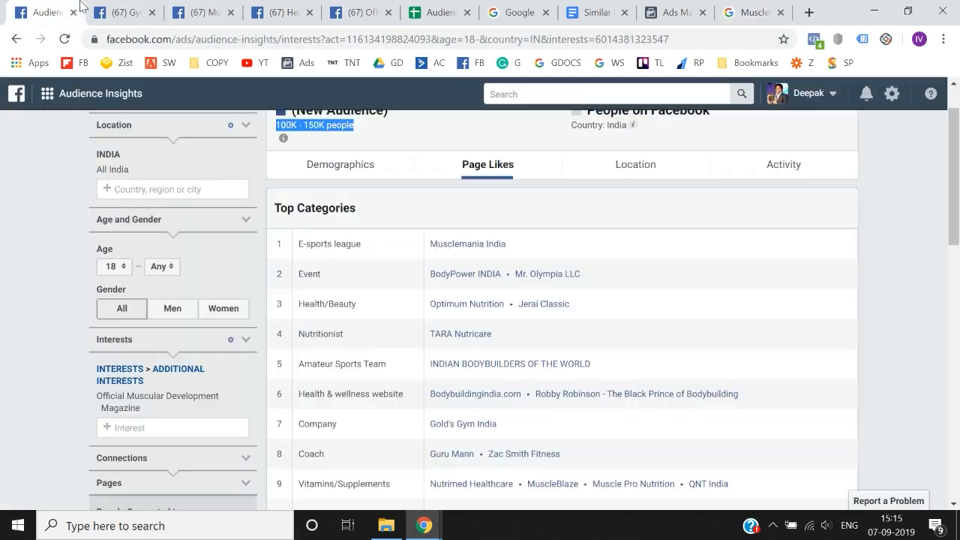
{"action": "scroll", "coordinate": [198, 375], "scroll_direction": "down", "scroll_amount": 1}
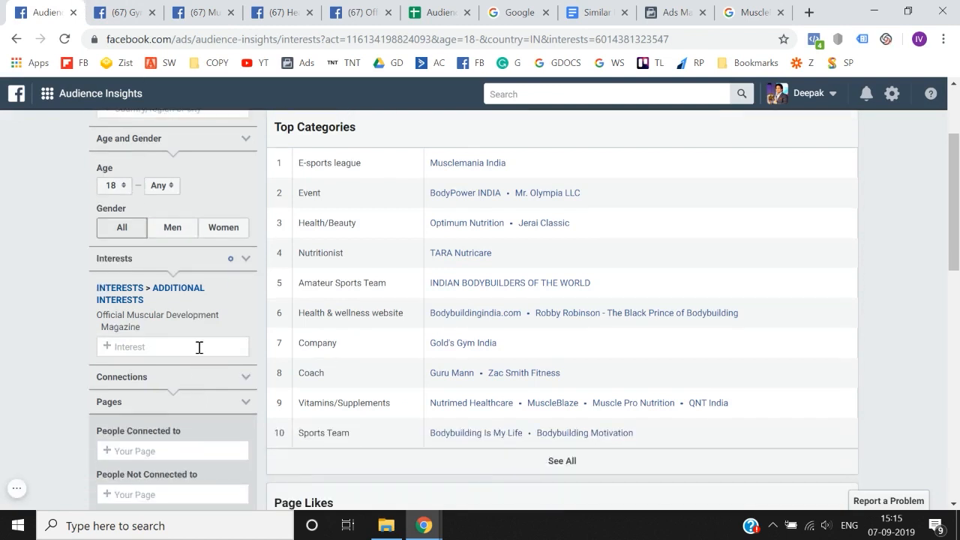
{"action": "left_click", "coordinate": [199, 347]}
{"action": "key", "text": "ctrl+v"}
{"action": "left_click", "coordinate": [180, 370]}
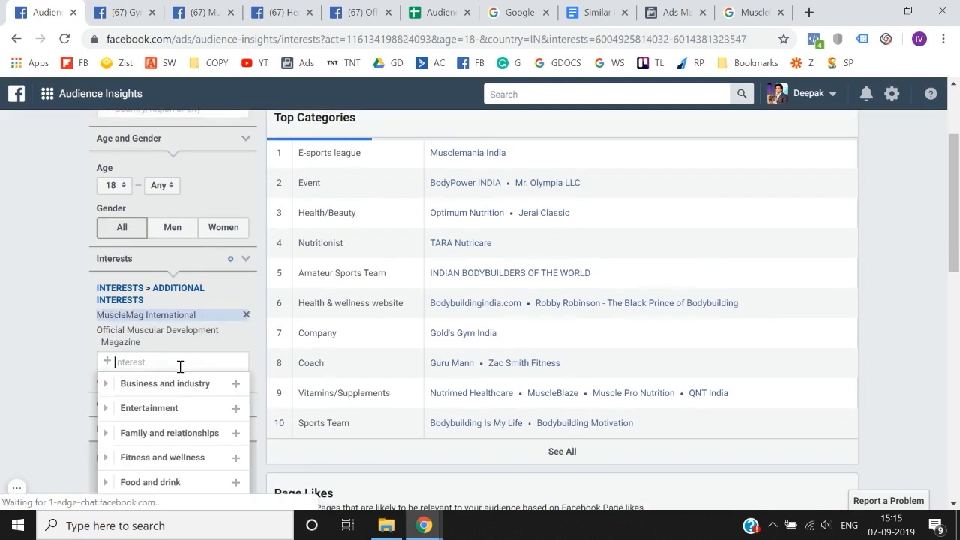
{"action": "left_click", "coordinate": [246, 331]}
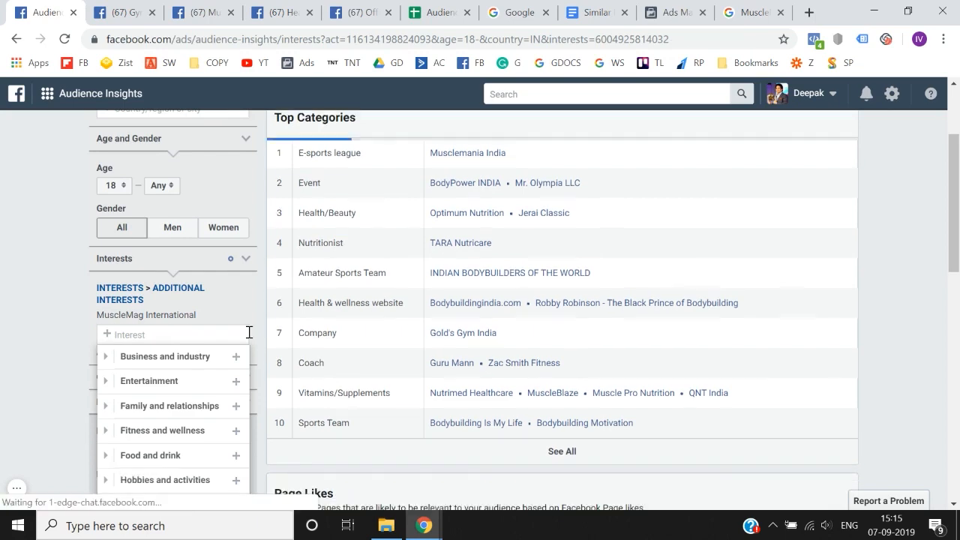
{"action": "scroll", "coordinate": [900, 355], "scroll_direction": "up", "scroll_amount": 1}
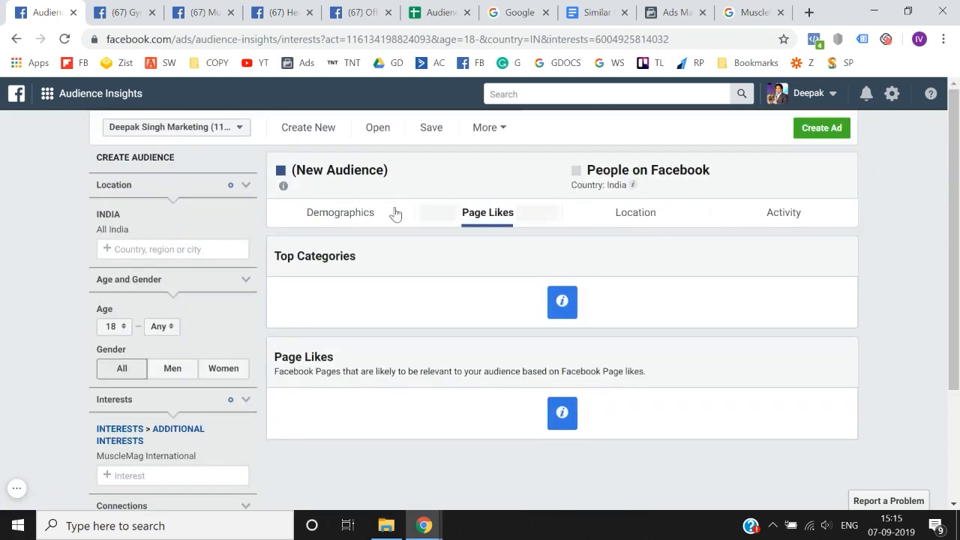
Check the Influencers column in the Audience Research sheet and search Google for "top 10 bodybuilding influencers"
{"action": "left_click", "coordinate": [434, 9]}
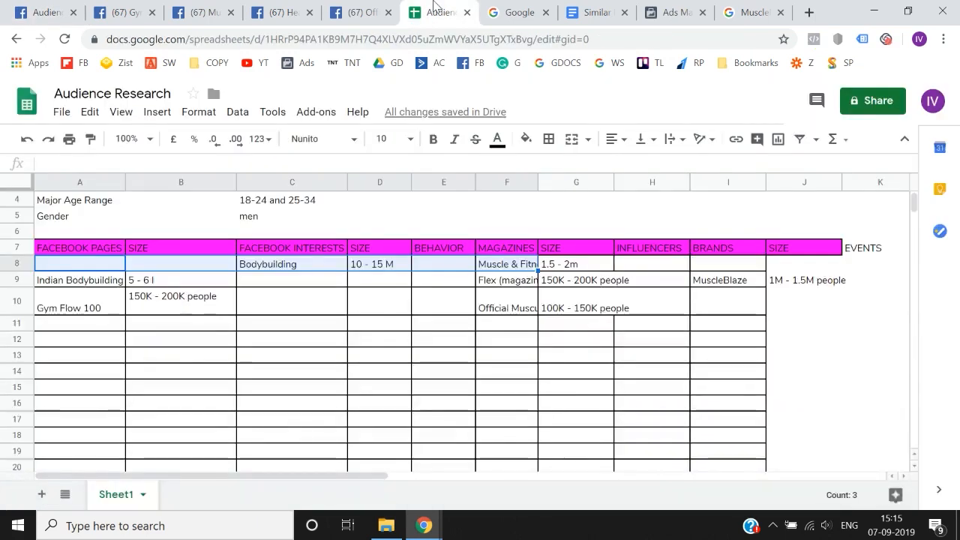
{"action": "key", "text": "Up"}
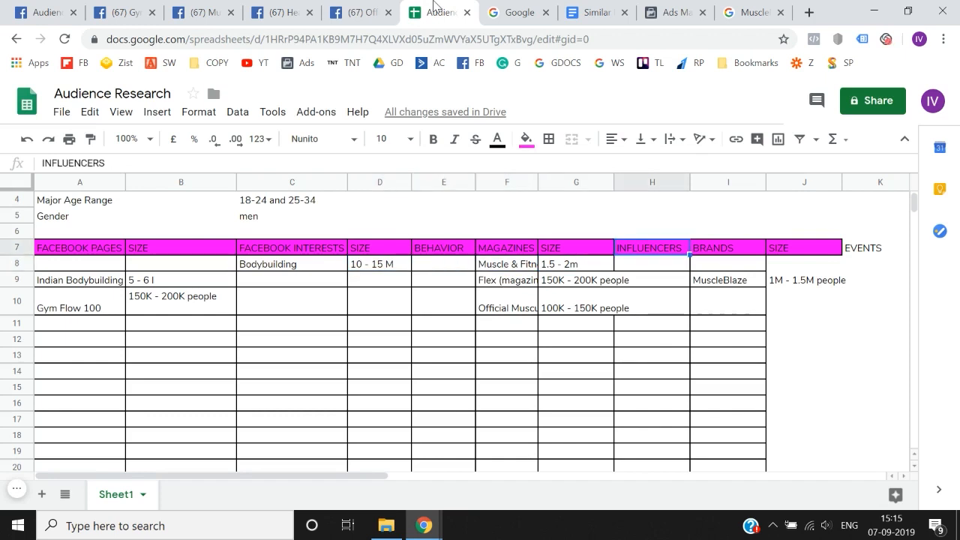
{"action": "left_click", "coordinate": [750, 12]}
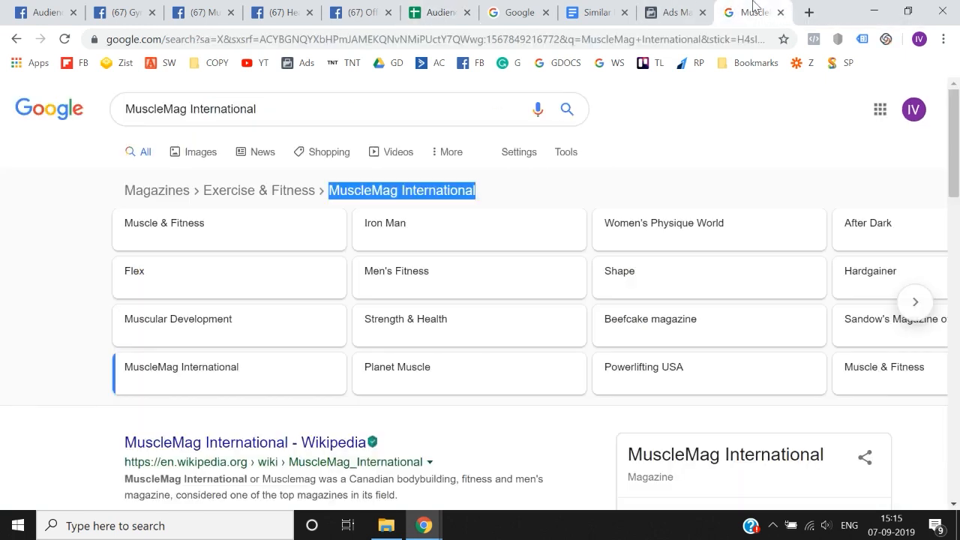
{"action": "left_click", "coordinate": [420, 99]}
{"action": "key", "text": "ctrl+a"}
{"action": "type", "text": "bodyb"}
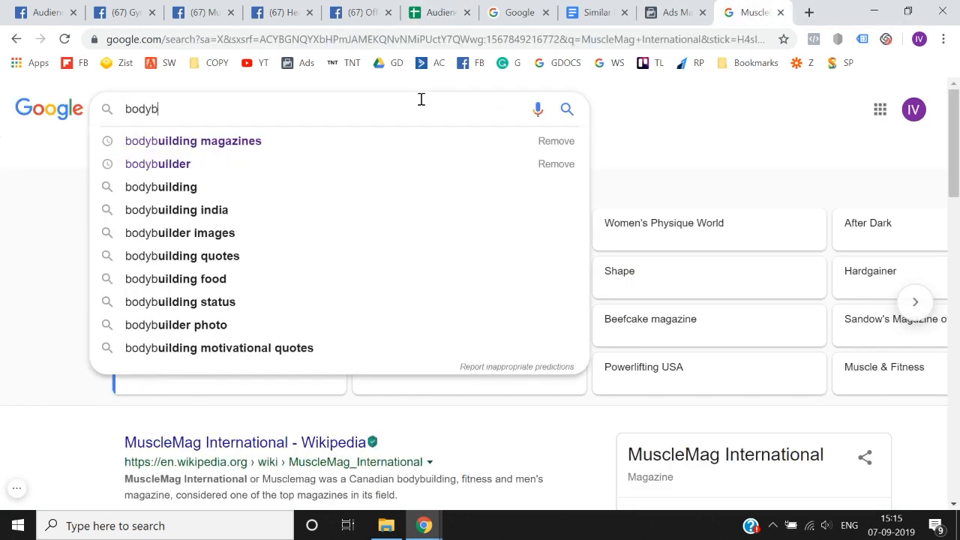
{"action": "key", "text": "ctrl+a"}
{"action": "key", "text": "BackSpace"}
{"action": "type", "text": "top "}
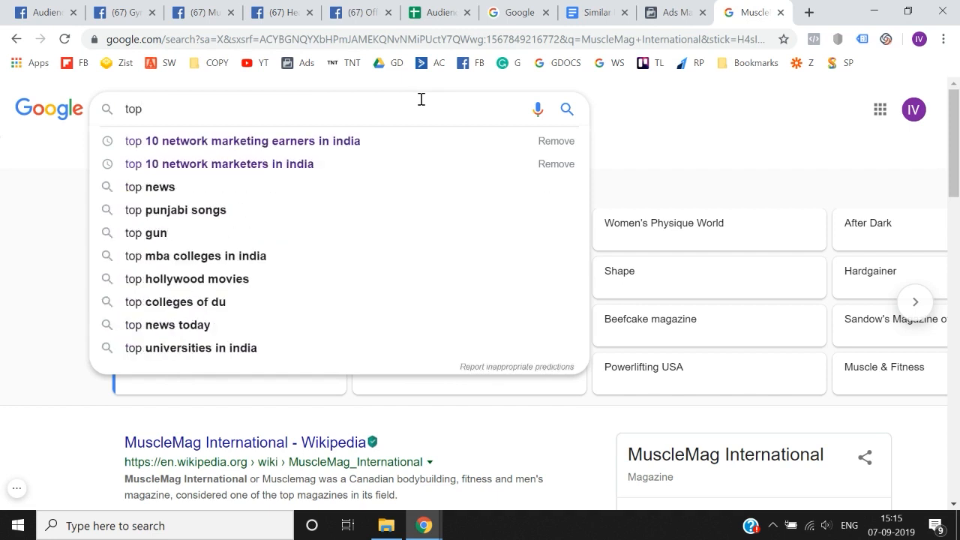
{"action": "type", "text": "10 bou"}
{"action": "key", "text": "BackSpace"}
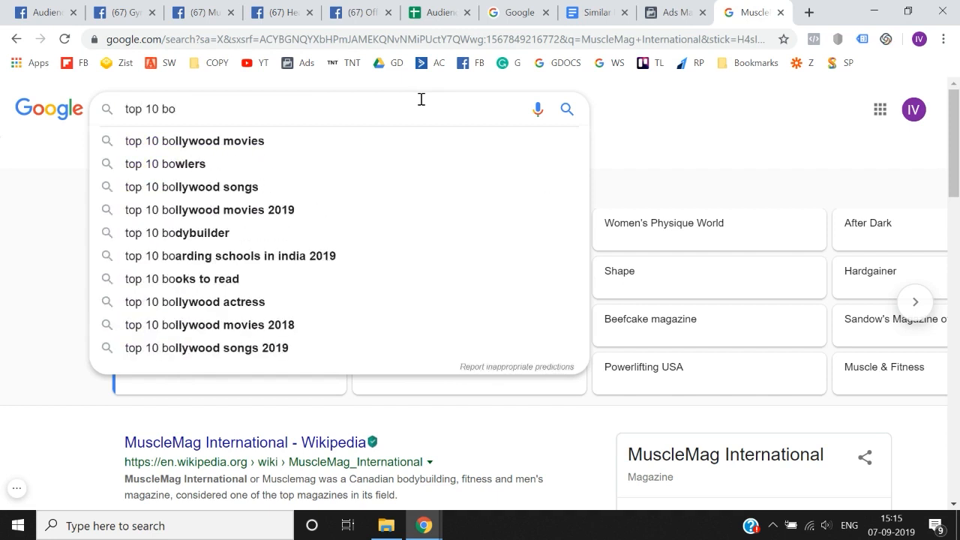
{"action": "type", "text": "dybui"}
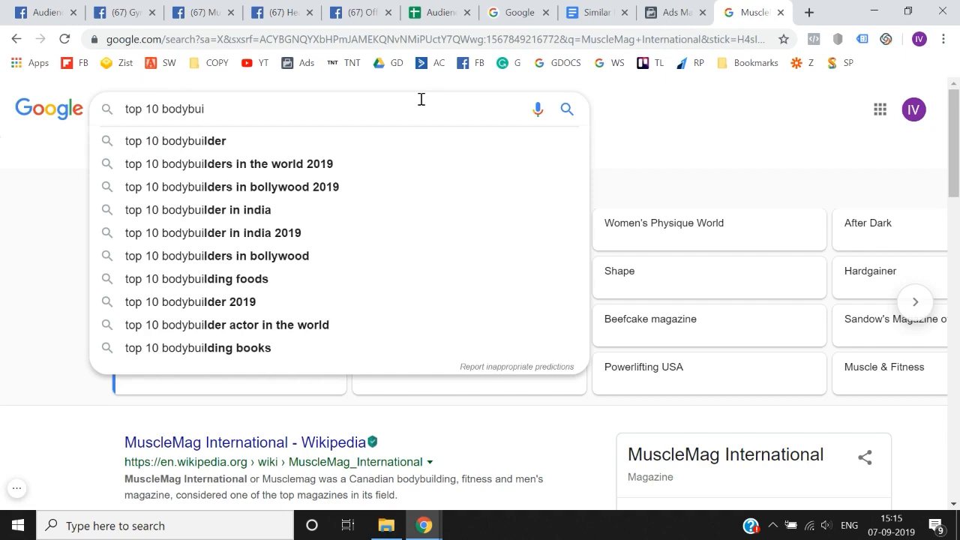
{"action": "type", "text": "lding infl"}
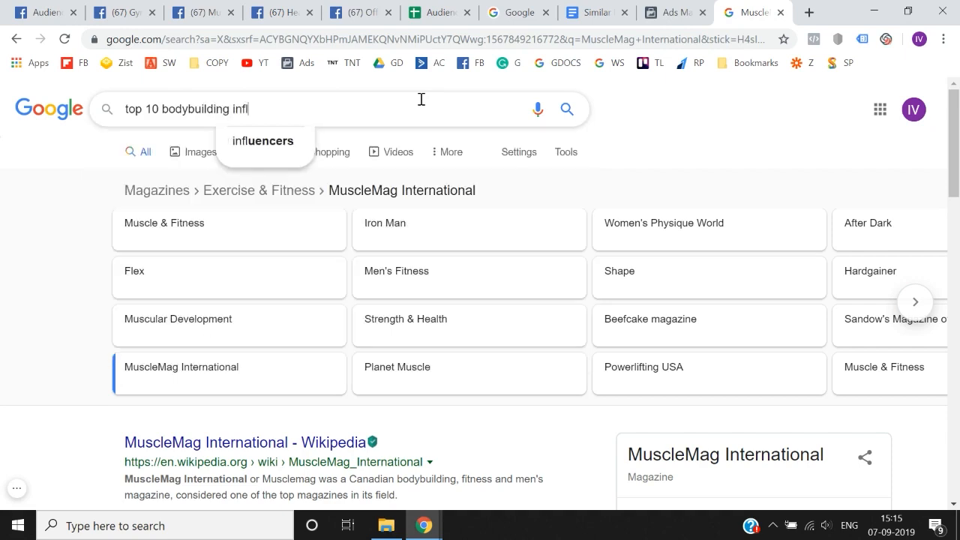
{"action": "type", "text": "uencers"}
{"action": "key", "text": "Return"}
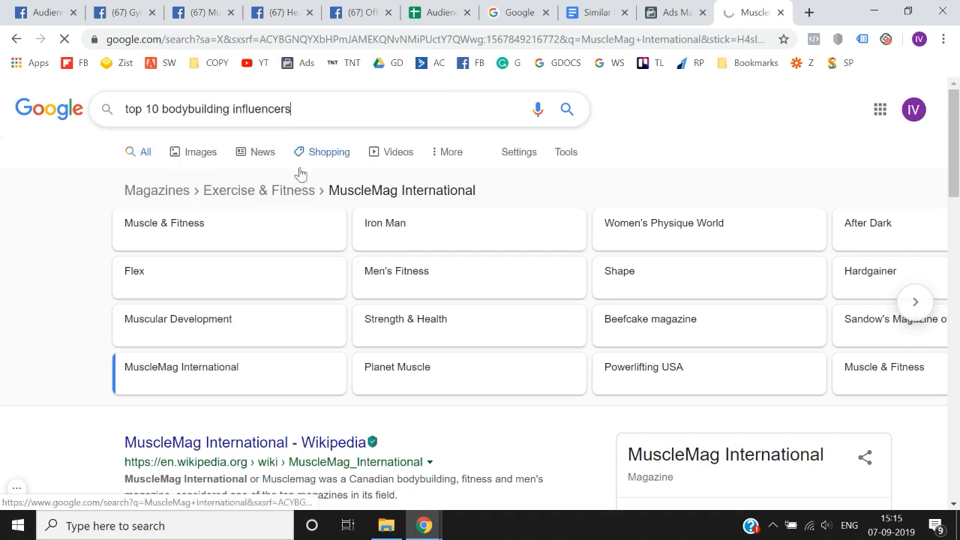
Open Upfluence's article on the top 20 fitness influencers from the search results and copy the first influencer's name, Michelle Lewin
{"action": "scroll", "coordinate": [199, 306], "scroll_direction": "down", "scroll_amount": 2}
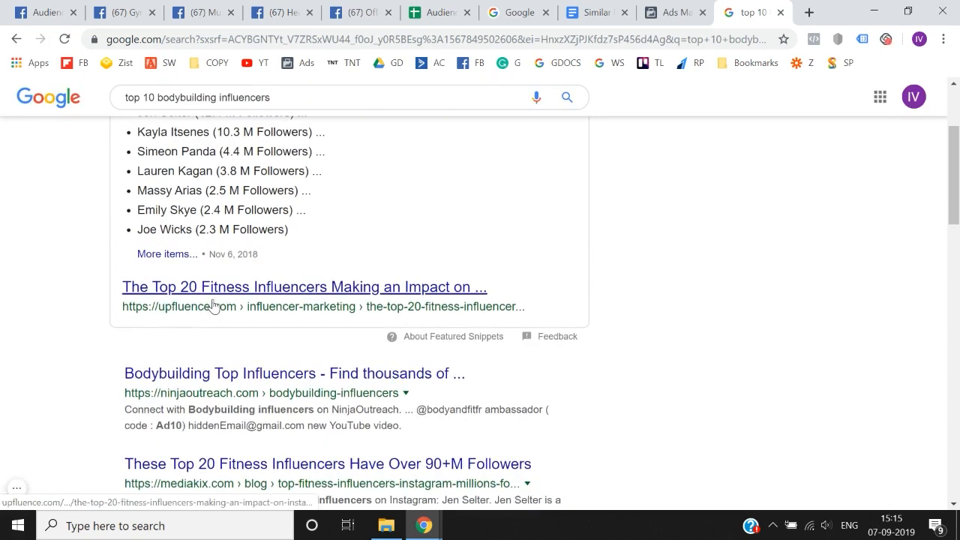
{"action": "left_click", "coordinate": [213, 306]}
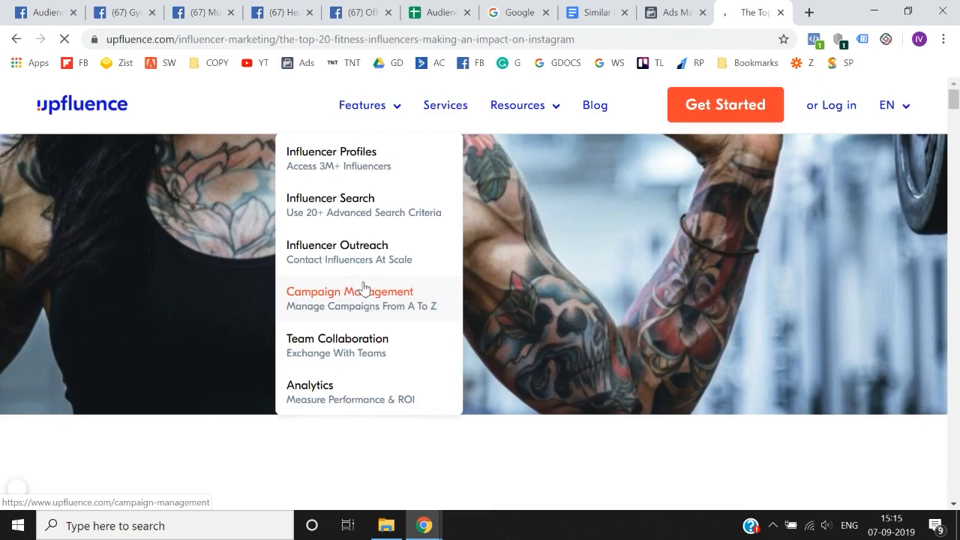
{"action": "scroll", "coordinate": [363, 288], "scroll_direction": "down", "scroll_amount": 8}
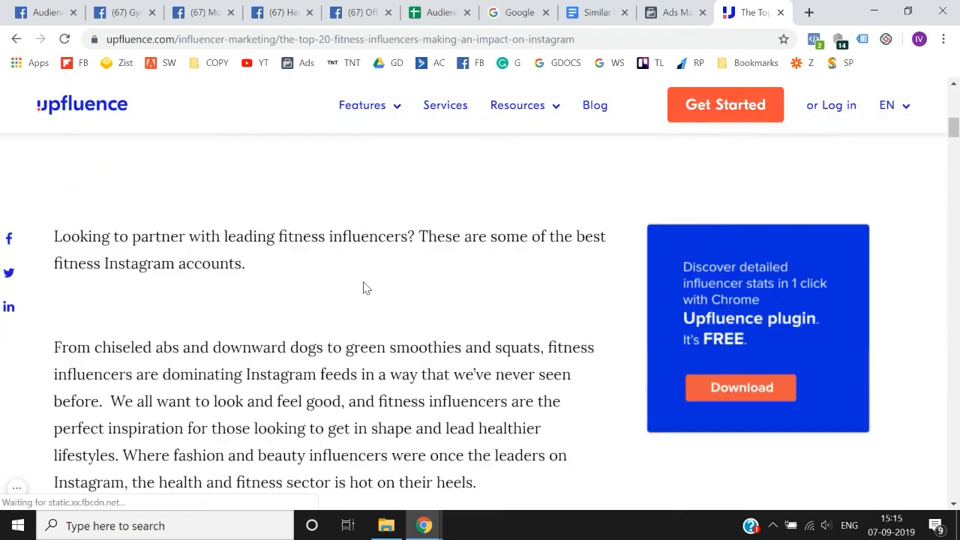
{"action": "scroll", "coordinate": [363, 288], "scroll_direction": "down", "scroll_amount": 10}
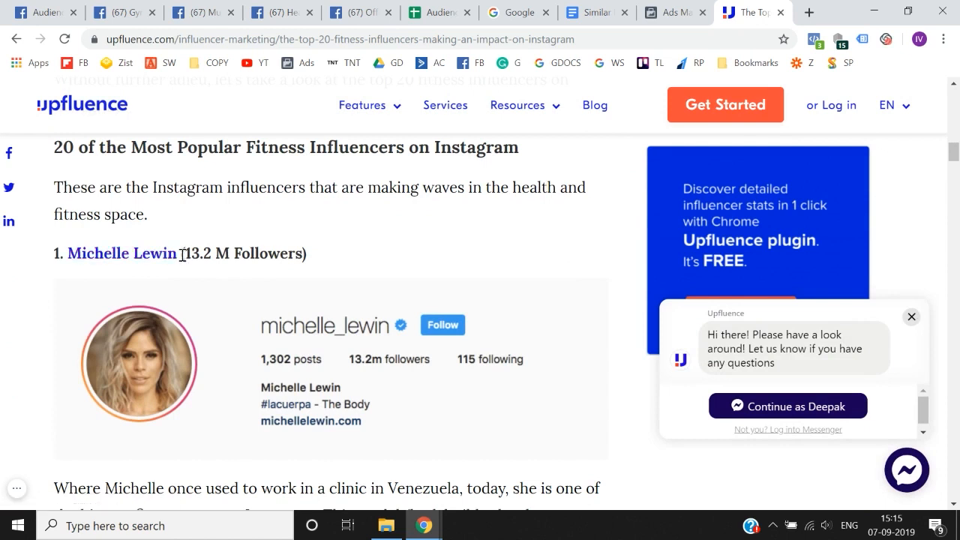
{"action": "left_click_drag", "start_coordinate": [181, 255], "coordinate": [65, 255]}
{"action": "key", "text": "ctrl+c"}
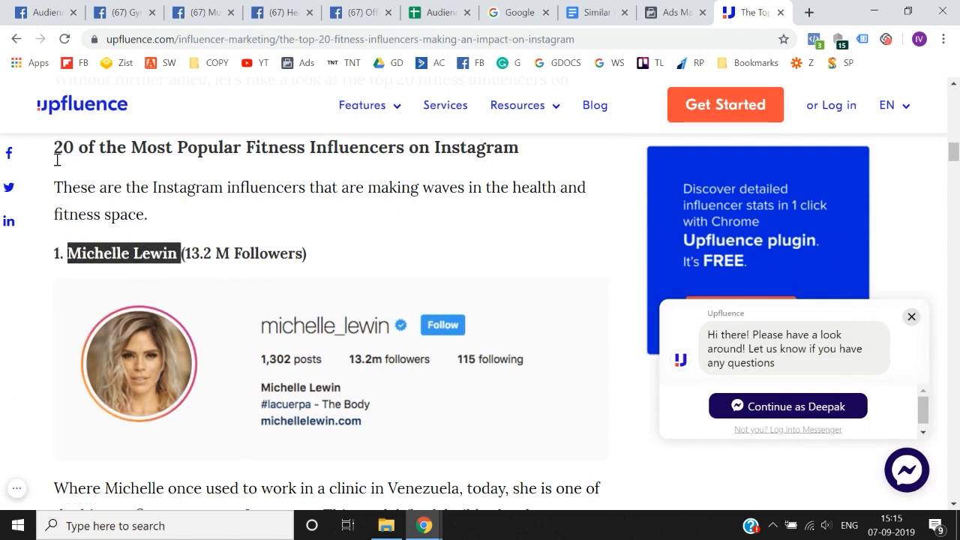
Replace the MuscleMag International interest in Audience Insights with Michelle Lewin and check the audience estimate
{"action": "left_click", "coordinate": [51, 11]}
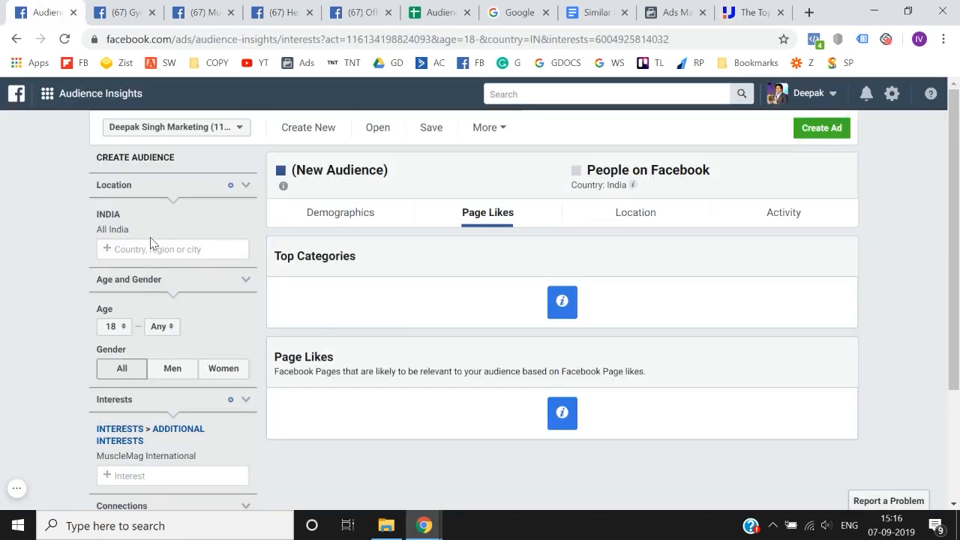
{"action": "scroll", "coordinate": [150, 243], "scroll_direction": "down", "scroll_amount": 2}
{"action": "key", "text": "ctrl+v"}
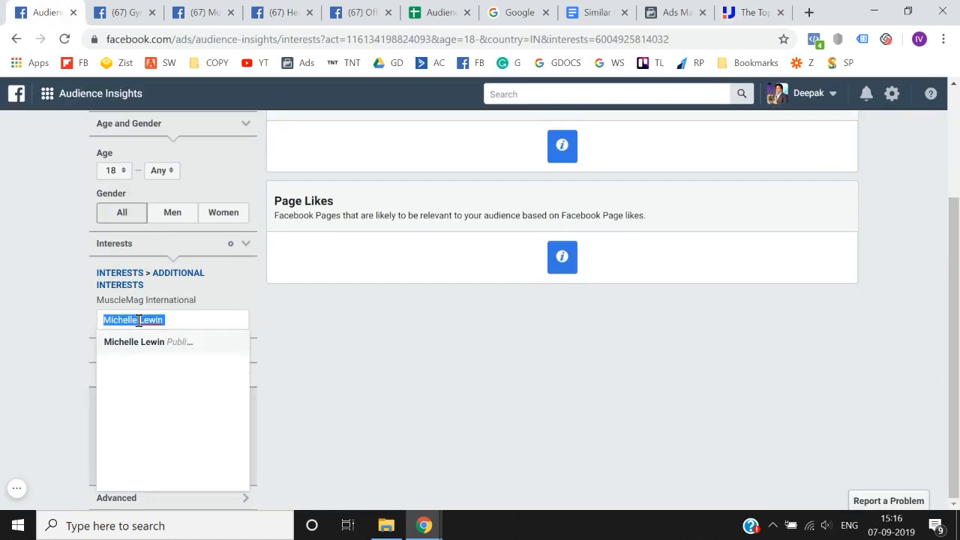
{"action": "left_click", "coordinate": [148, 343]}
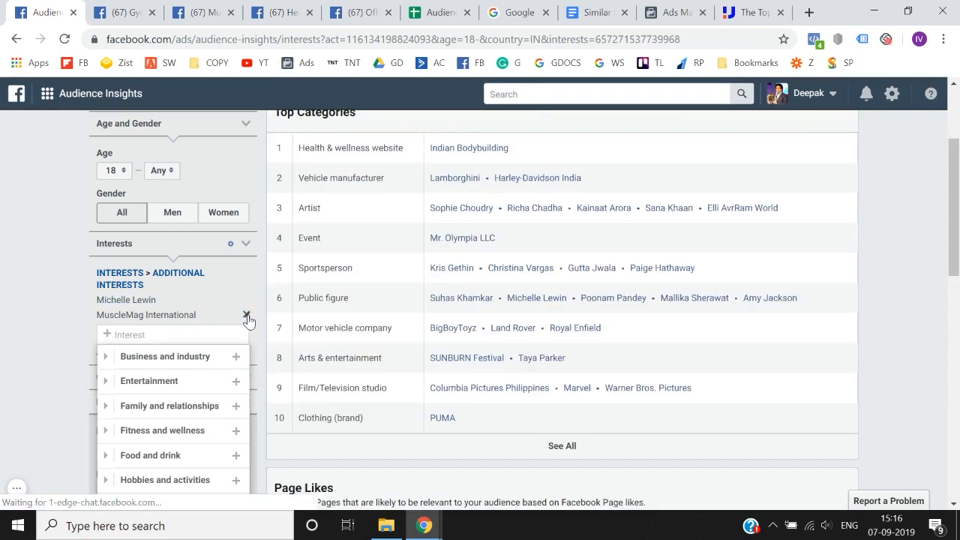
{"action": "left_click", "coordinate": [247, 315]}
{"action": "scroll", "coordinate": [2, 311], "scroll_direction": "up", "scroll_amount": 2}
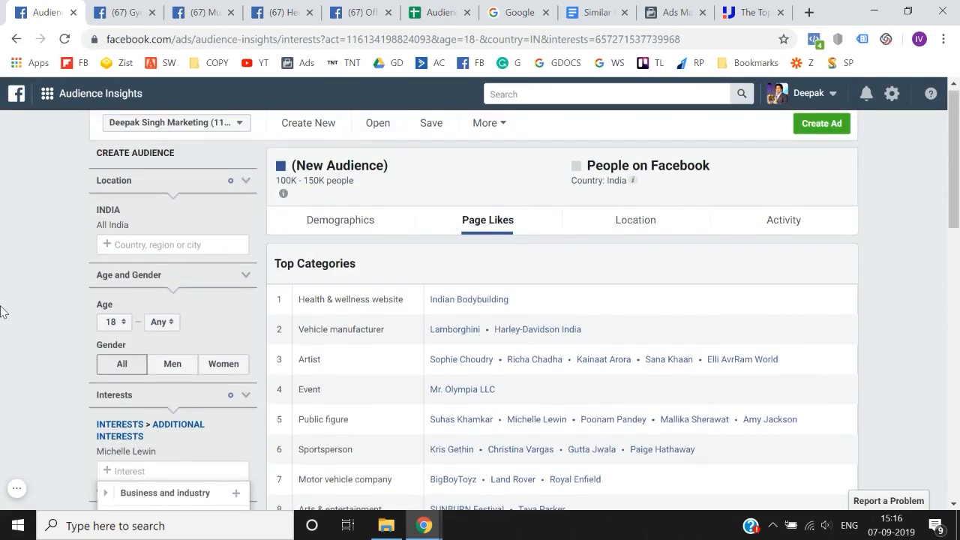
{"action": "scroll", "coordinate": [3, 345], "scroll_direction": "down", "scroll_amount": 2}
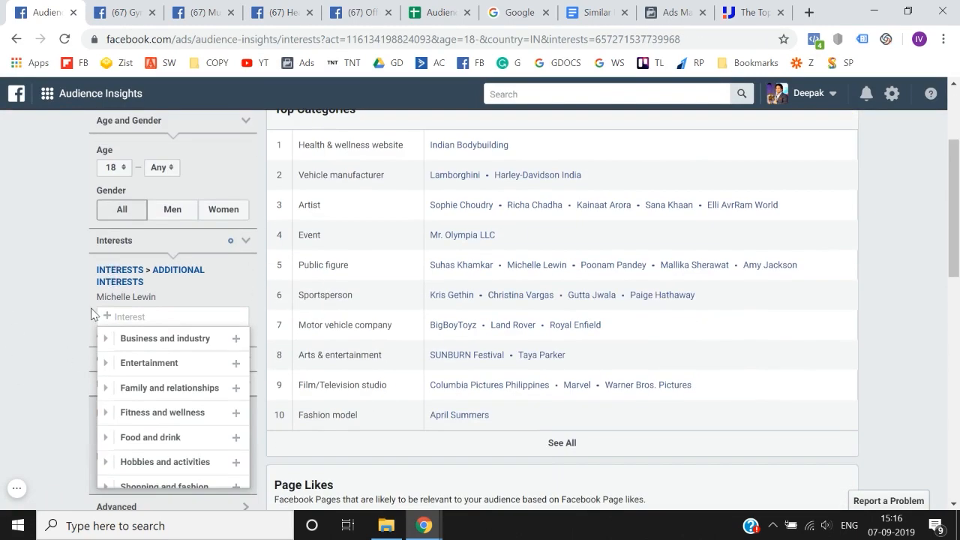
Copy the Michelle Lewin interest name into the first row under Influencers in the Audience Research sheet
{"action": "left_click_drag", "start_coordinate": [97, 302], "coordinate": [152, 300]}
{"action": "key", "text": "ctrl+c"}
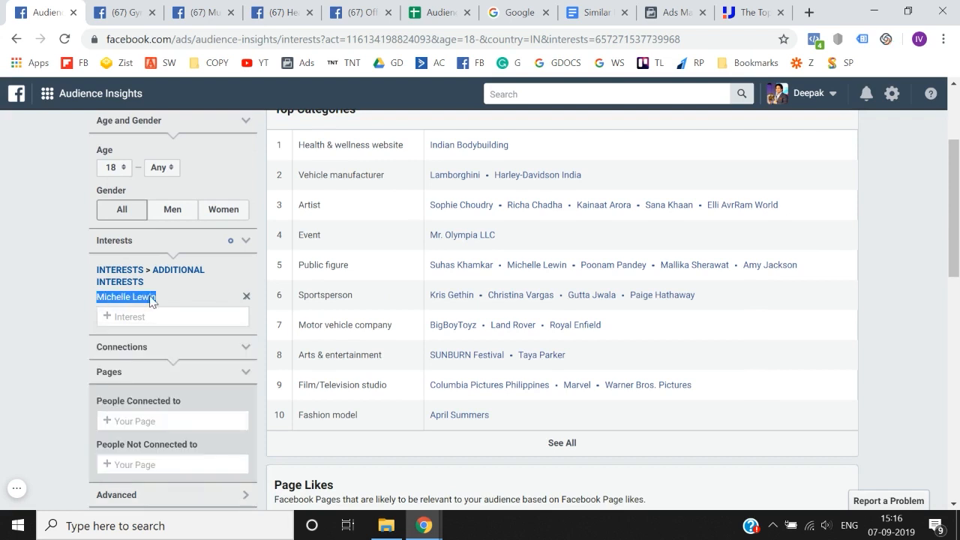
{"action": "left_click", "coordinate": [466, 3]}
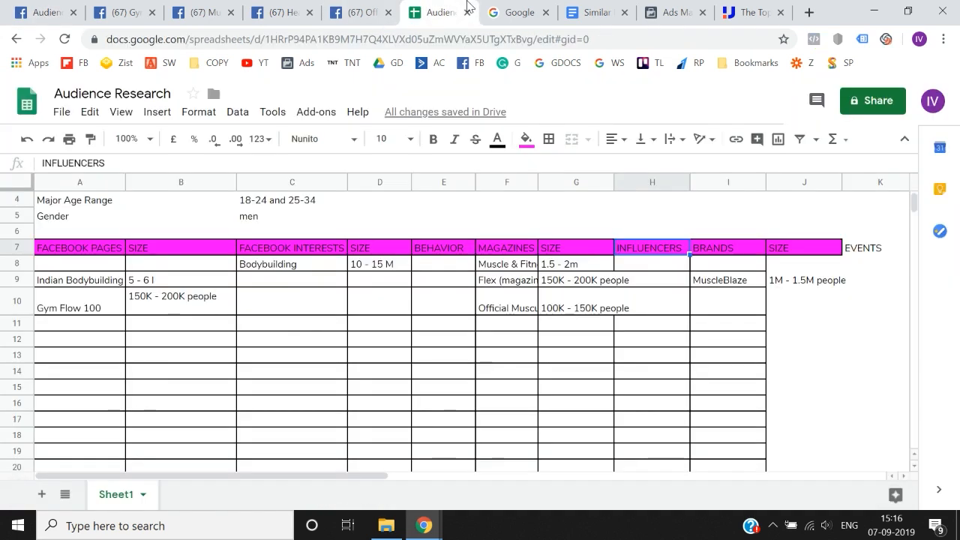
{"action": "key", "text": "Tab"}
{"action": "key", "text": "Return"}
{"action": "key", "text": "Return"}
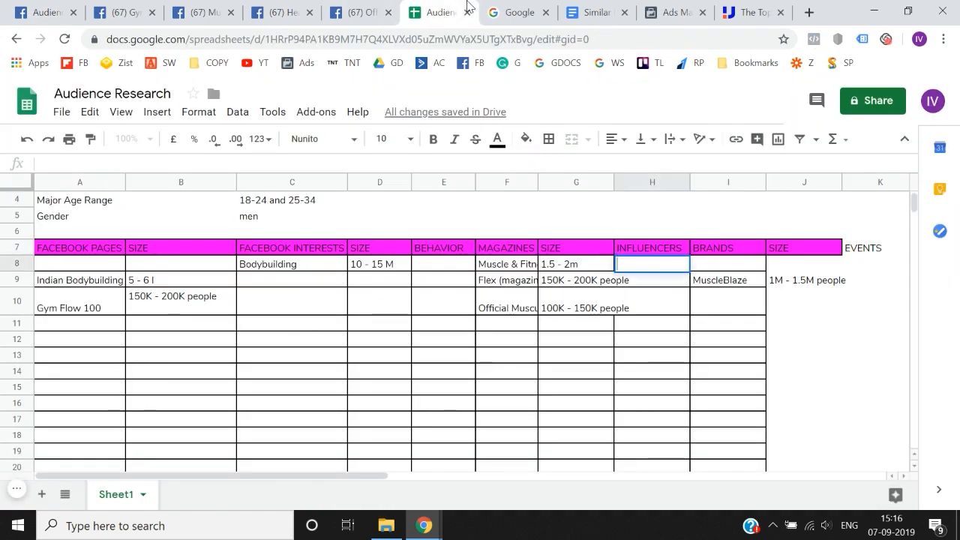
{"action": "key", "text": "ctrl+v"}
{"action": "key", "text": "Return"}
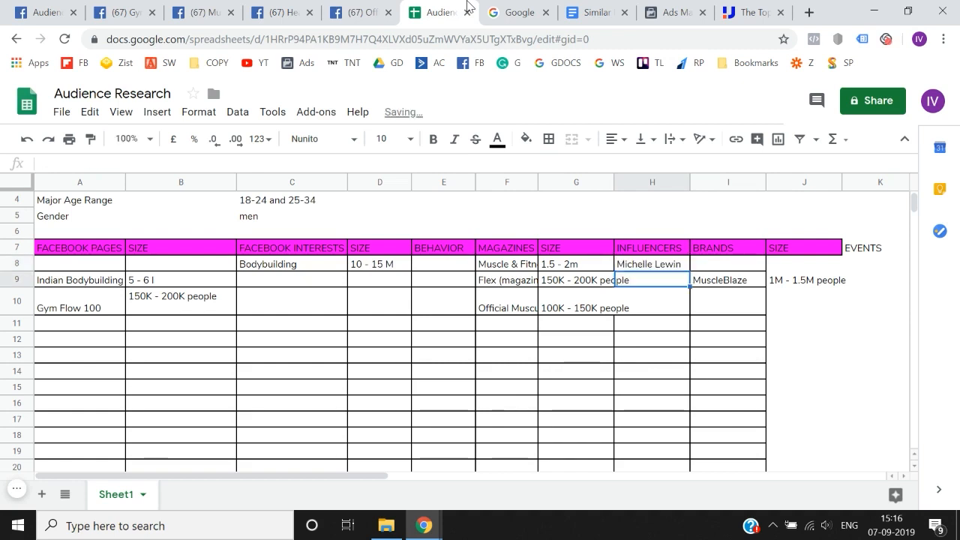
Insert a column before Brands and copy the SIZE header into it beside Influencers
{"action": "left_click", "coordinate": [720, 181]}
{"action": "right_click", "coordinate": [719, 182]}
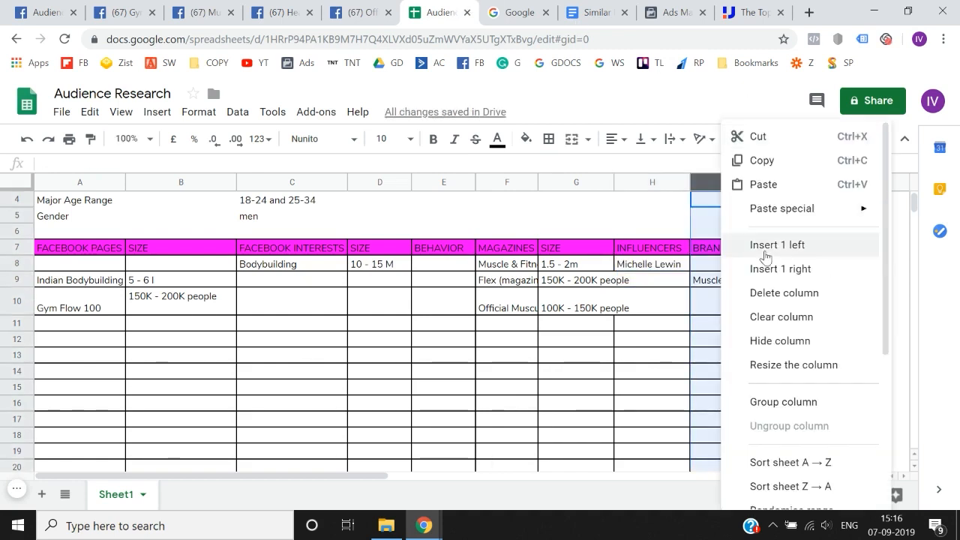
{"action": "left_click", "coordinate": [771, 252]}
{"action": "key", "text": "Right"}
{"action": "key", "text": "Right"}
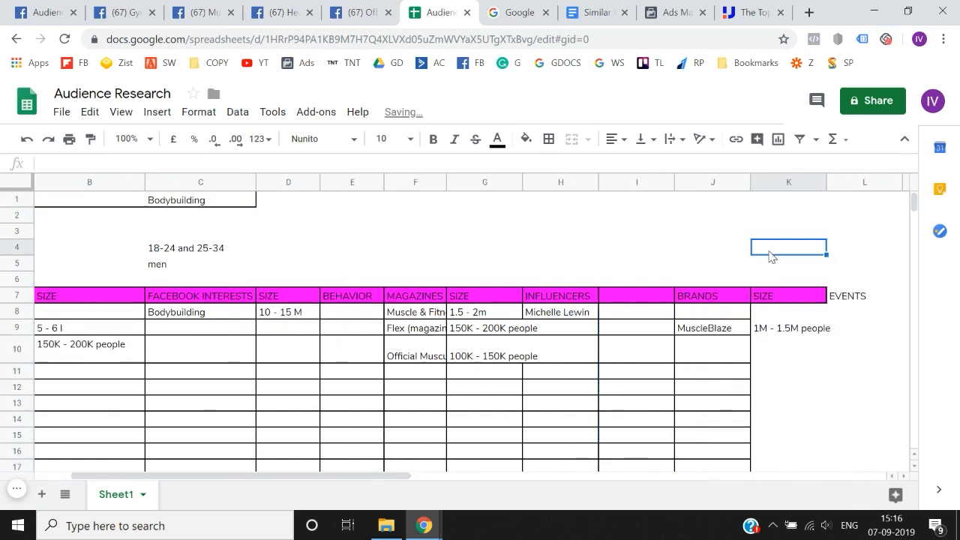
{"action": "key", "text": "Down"}
{"action": "key", "text": "Down"}
{"action": "key", "text": "Down"}
{"action": "key", "text": "ctrl+c"}
{"action": "key", "text": "Left"}
{"action": "key", "text": "Left"}
{"action": "key", "text": "ctrl+v"}
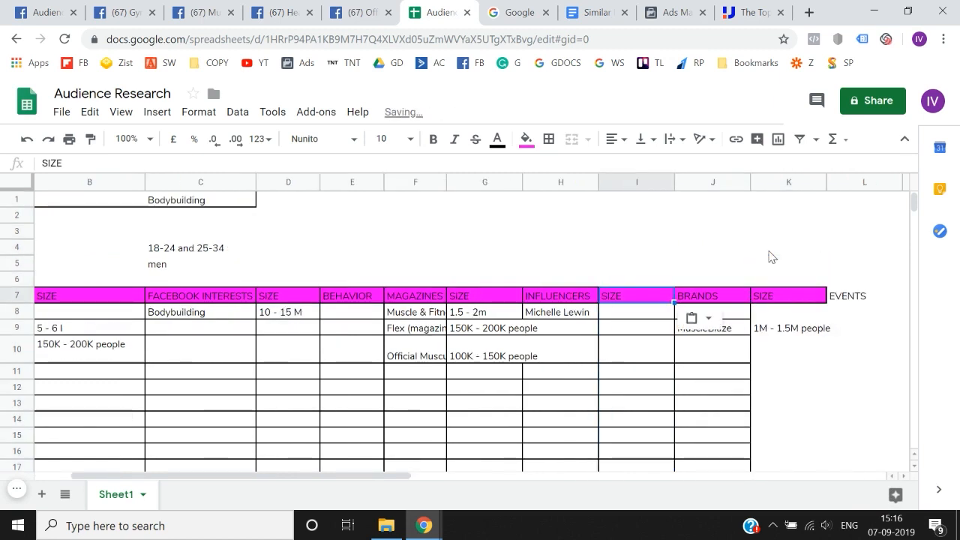
Check Michelle Lewin's audience estimate in Audience Insights and record 100 - 150K as her size in the Audience Research sheet
{"action": "left_click", "coordinate": [52, 12]}
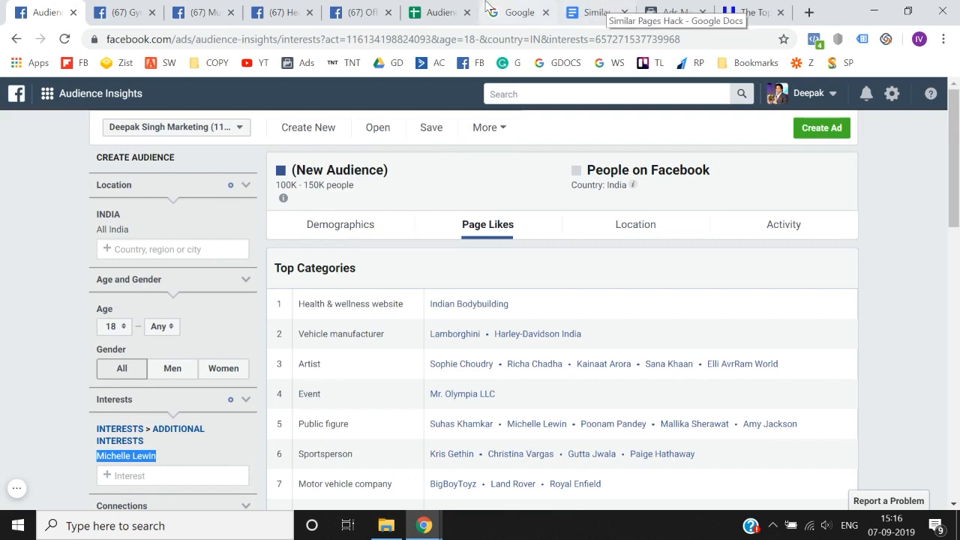
{"action": "left_click", "coordinate": [457, 9]}
{"action": "key", "text": "Right"}
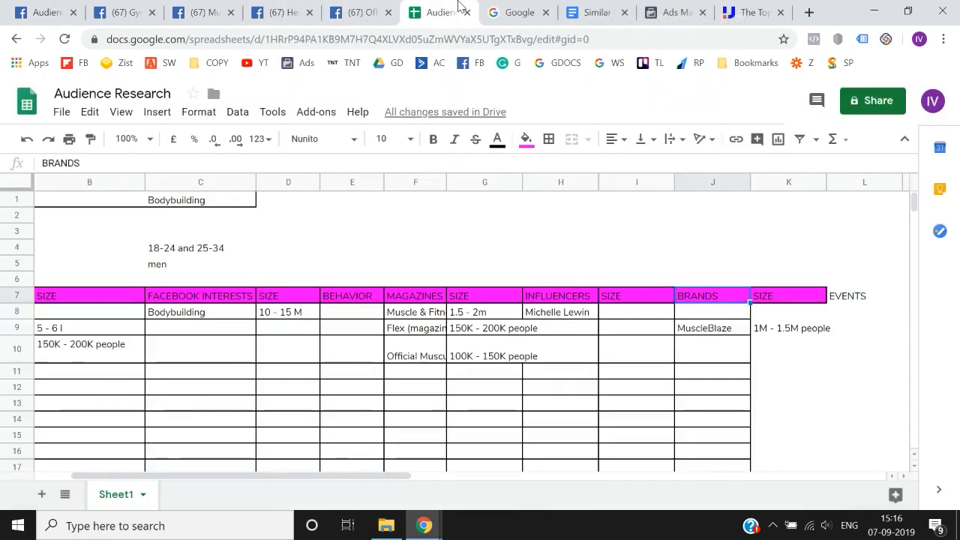
{"action": "key", "text": "Left"}
{"action": "key", "text": "Left"}
{"action": "key", "text": "Down"}
{"action": "key", "text": "Right"}
{"action": "type", "text": "100 - "}
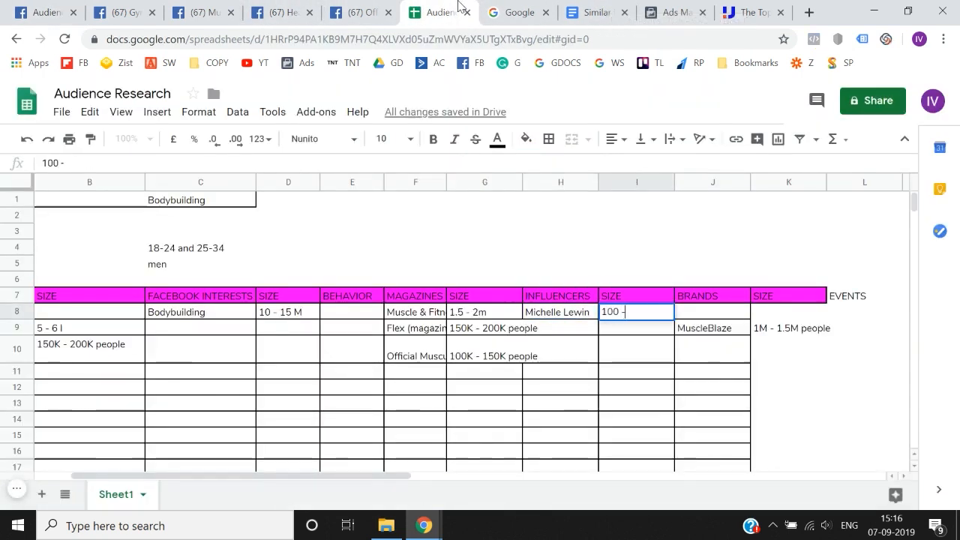
{"action": "type", "text": "150K"}
{"action": "key", "text": "Return"}
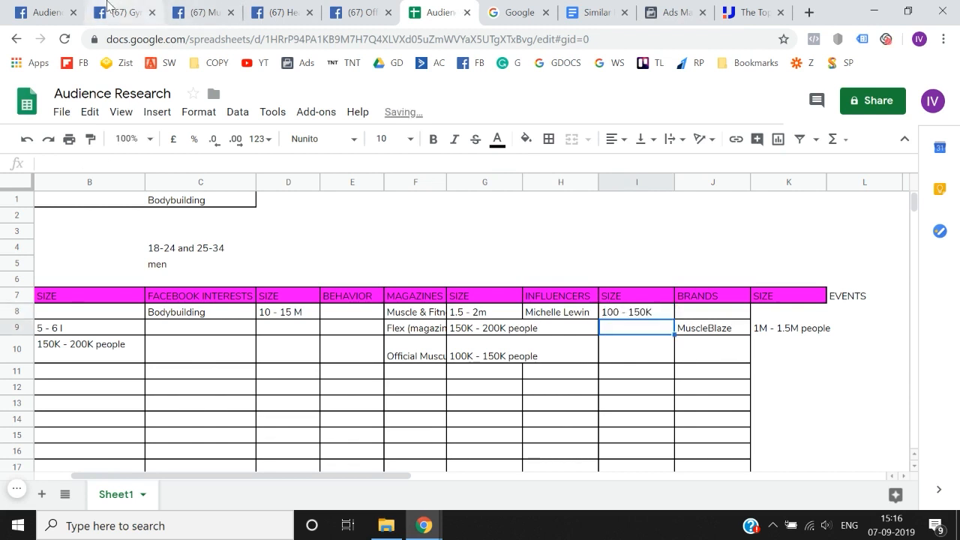
{"action": "left_click", "coordinate": [49, 6]}
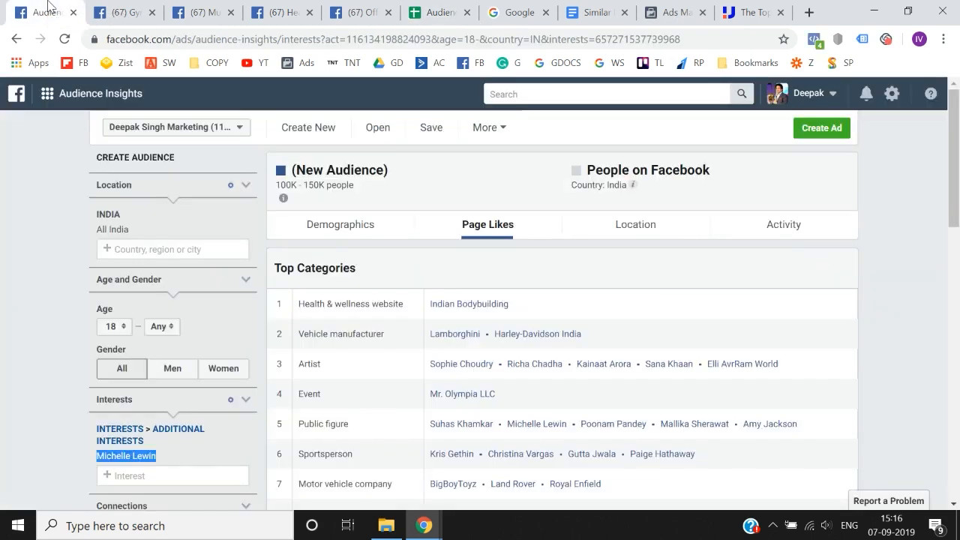
{"action": "left_click", "coordinate": [440, 9]}
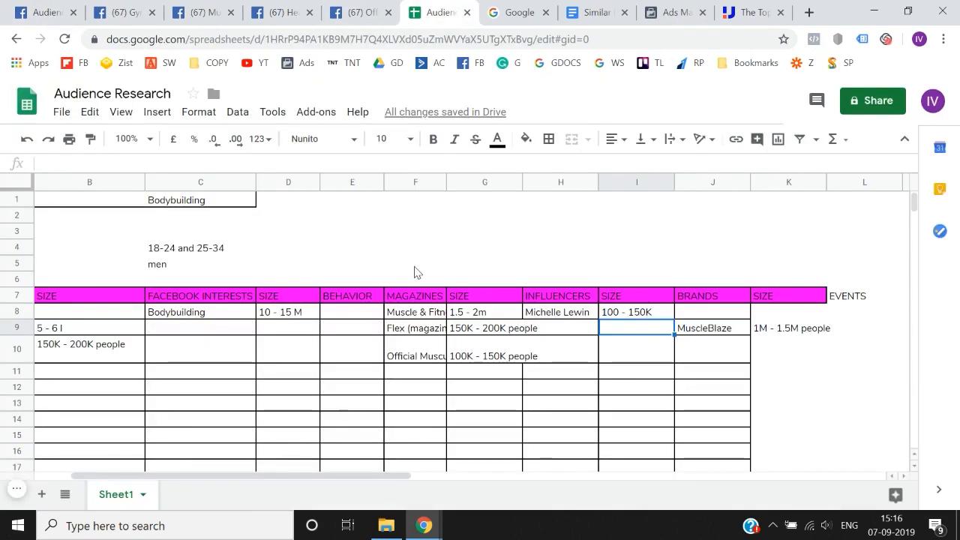
Review the recorded pages, interests, magazines, influencers and brands with their sizes in rows 8 to 11 of the sheet
{"action": "key", "text": "Up"}
{"action": "key", "text": "Right"}
{"action": "key", "text": "Up"}
{"action": "key", "text": "Down"}
{"action": "key", "text": "Down"}
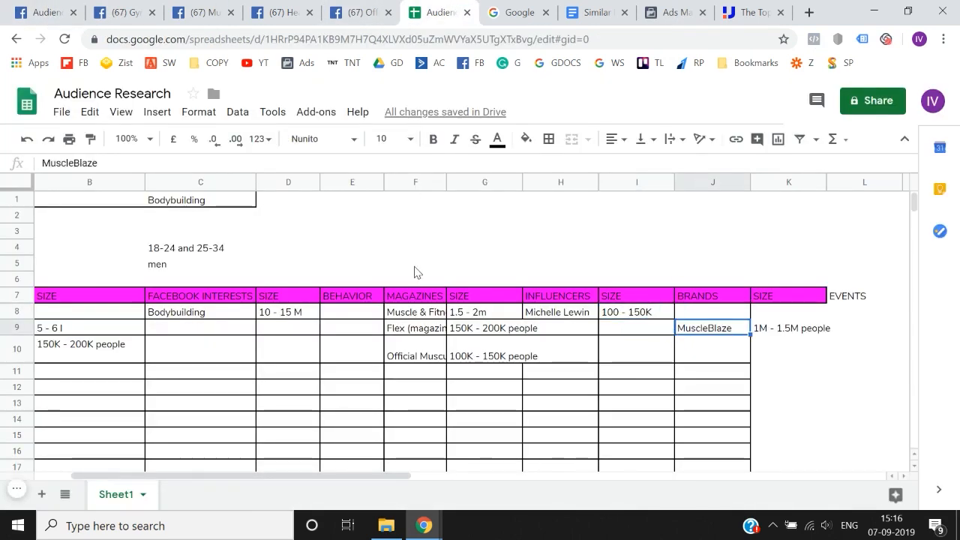
{"action": "key", "text": "Down"}
{"action": "key", "text": "Left"}
{"action": "key", "text": "Left"}
{"action": "key", "text": "Left"}
{"action": "key", "text": "Left"}
{"action": "key", "text": "Left"}
{"action": "key", "text": "Left"}
{"action": "key", "text": "Left"}
{"action": "key", "text": "Left"}
{"action": "key", "text": "Left"}
{"action": "key", "text": "Right"}
{"action": "key", "text": "Left"}
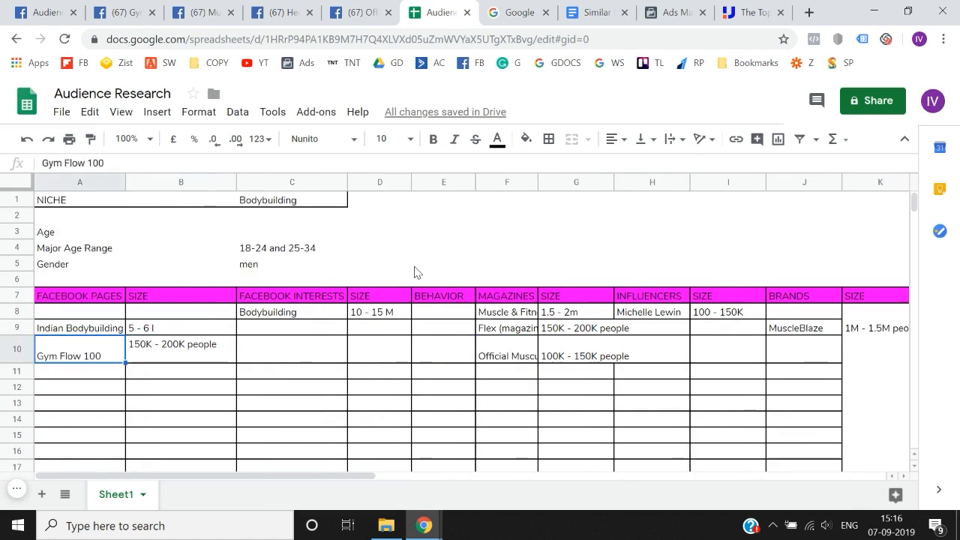
{"action": "key", "text": "Up"}
{"action": "key", "text": "Up"}
{"action": "key", "text": "shift+Down"}
{"action": "key", "text": "shift+Down"}
{"action": "key", "text": "shift+Down"}
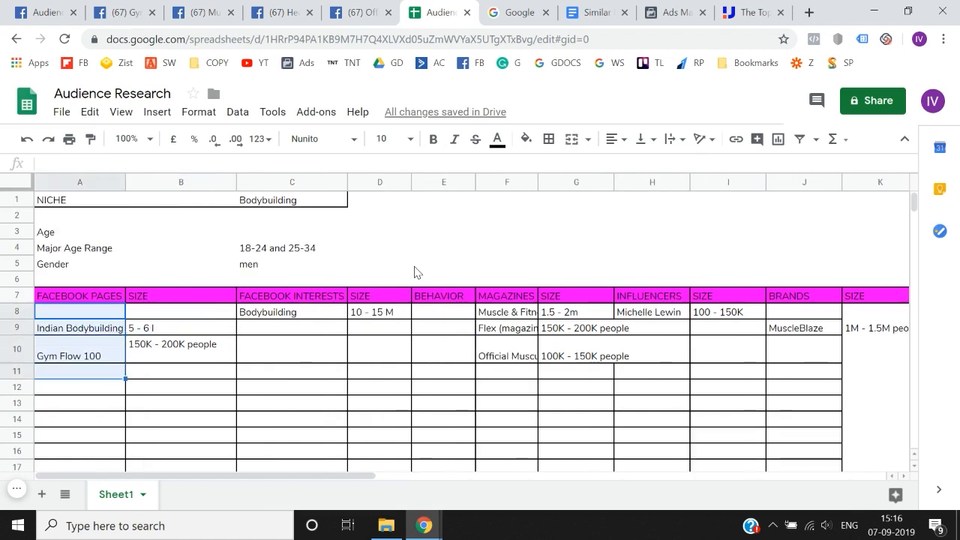
{"action": "key", "text": "shift+Right"}
{"action": "key", "text": "shift+Right"}
{"action": "key", "text": "shift+Right"}
{"action": "key", "text": "shift+Right"}
{"action": "key", "text": "shift+Right"}
{"action": "key", "text": "shift+Right"}
{"action": "key", "text": "shift+Right"}
{"action": "key", "text": "shift+Right"}
{"action": "key", "text": "shift+Right"}
{"action": "key", "text": "shift+Right"}
{"action": "key", "text": "shift+Left"}
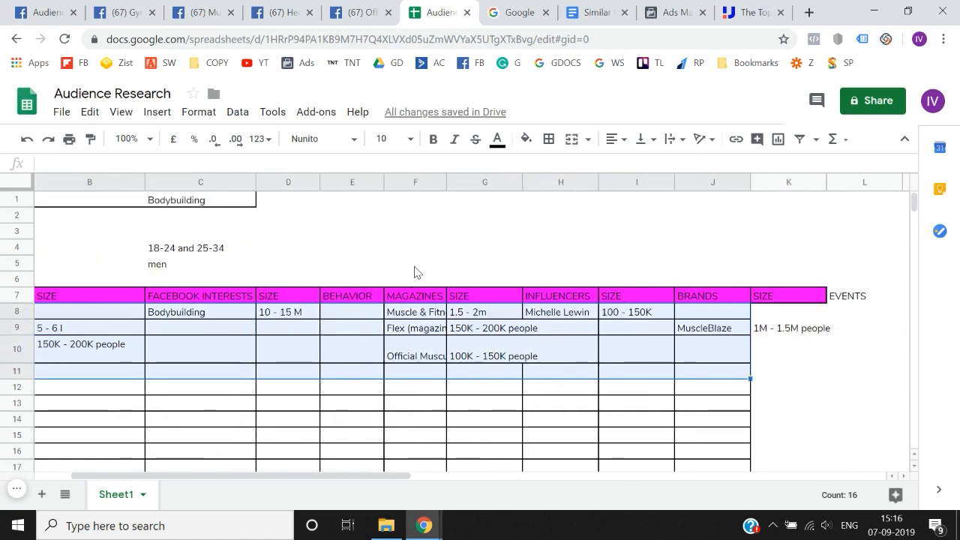
Go over the niche details and examine row 8 across all audience columns from Facebook Pages to the Brands size
{"action": "key", "text": "Left"}
{"action": "key", "text": "shift+Right"}
{"action": "key", "text": "shift+Right"}
{"action": "key", "text": "shift+Right"}
{"action": "key", "text": "shift+Right"}
{"action": "key", "text": "shift+Right"}
{"action": "key", "text": "shift+Right"}
{"action": "key", "text": "shift+Right"}
{"action": "key", "text": "shift+Right"}
{"action": "key", "text": "shift+Right"}
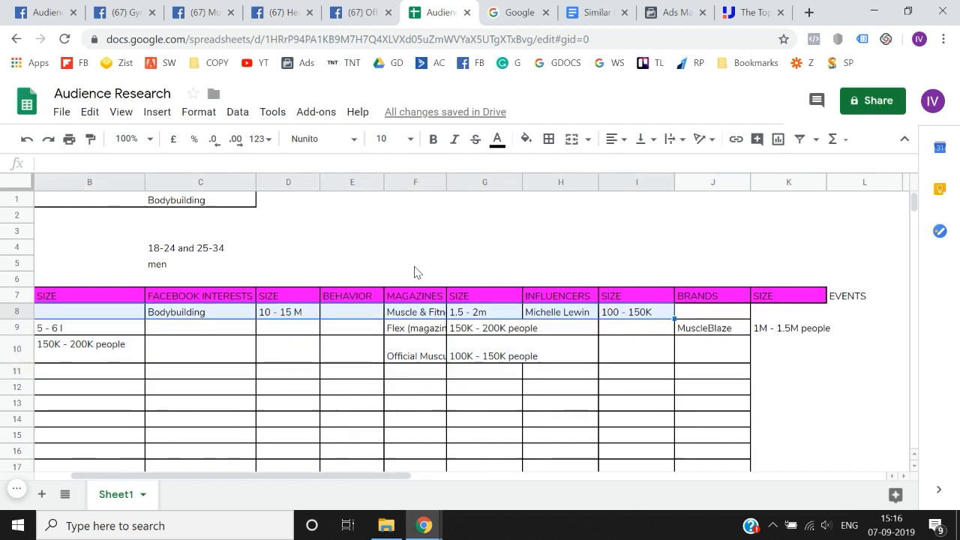
{"action": "key", "text": "shift+Down"}
{"action": "key", "text": "Left"}
{"action": "key", "text": "Up"}
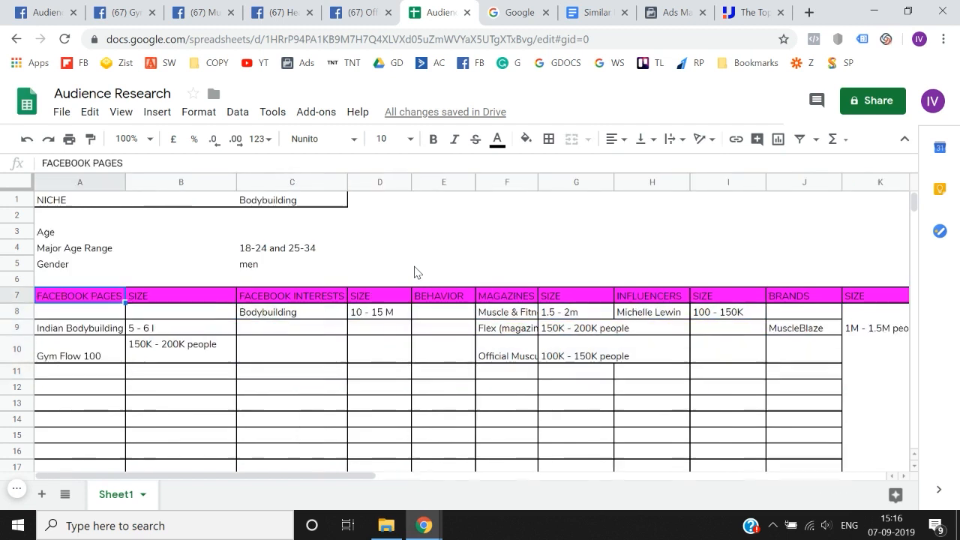
{"action": "key", "text": "Up"}
{"action": "key", "text": "Up"}
{"action": "key", "text": "Up"}
{"action": "key", "text": "Up"}
{"action": "key", "text": "Up"}
{"action": "key", "text": "Up"}
{"action": "key", "text": "Down"}
{"action": "key", "text": "Down"}
{"action": "key", "text": "Down"}
{"action": "key", "text": "Down"}
{"action": "key", "text": "Down"}
{"action": "key", "text": "Down"}
{"action": "key", "text": "Down"}
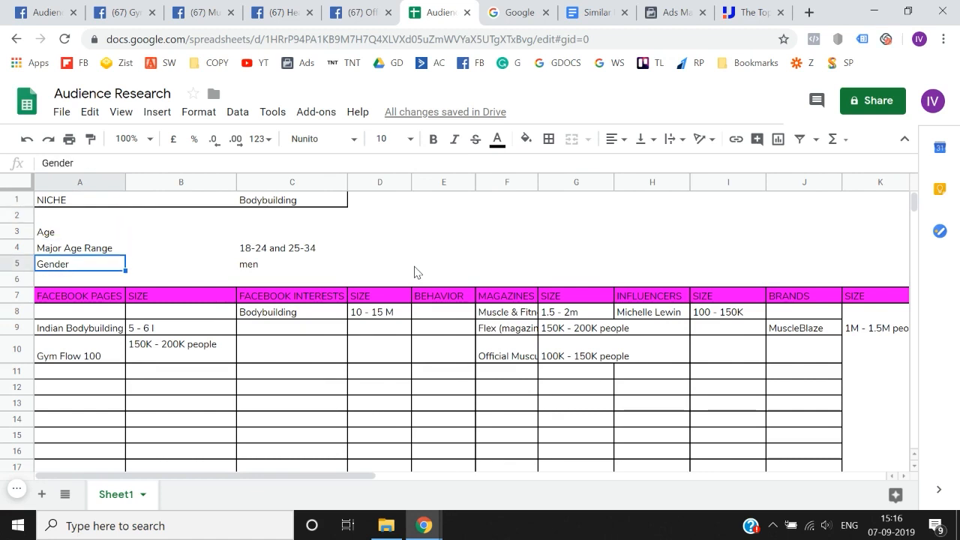
{"action": "key", "text": "shift+Right"}
{"action": "key", "text": "shift+Right"}
{"action": "key", "text": "shift+Right"}
{"action": "key", "text": "shift+Right"}
{"action": "key", "text": "shift+Right"}
{"action": "key", "text": "shift+Right"}
{"action": "key", "text": "shift+Right"}
{"action": "key", "text": "shift+Right"}
{"action": "key", "text": "shift+Right"}
{"action": "key", "text": "shift+Right"}
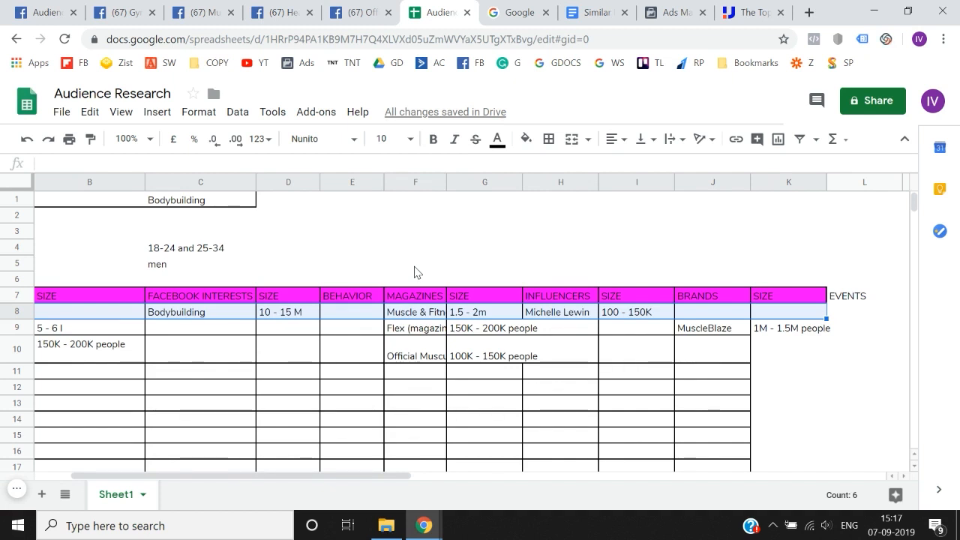
{"action": "key", "text": "Left"}
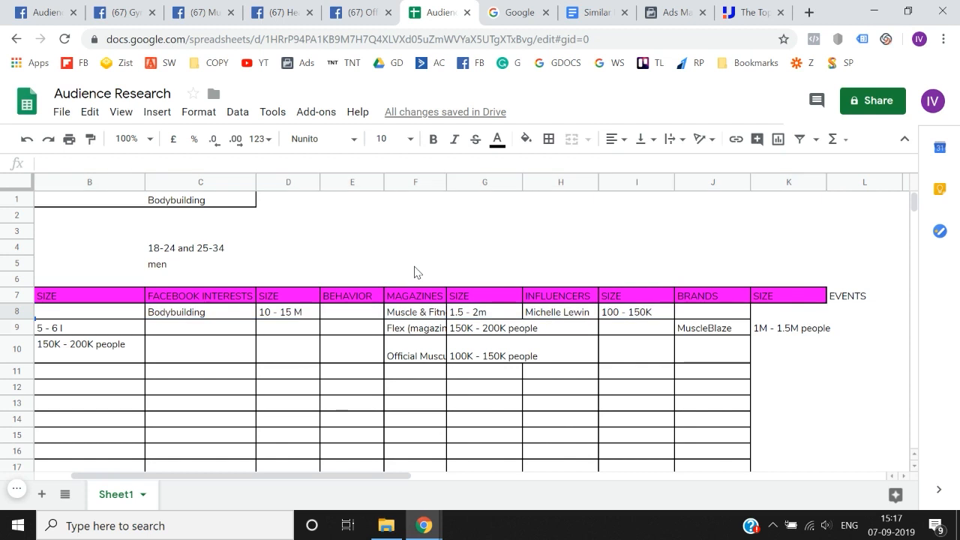
{"action": "key", "text": "Down"}
{"action": "key", "text": "Down"}
{"action": "key", "text": "Down"}
{"action": "key", "text": "Down"}
{"action": "key", "text": "Down"}
{"action": "key", "text": "Down"}
{"action": "key", "text": "Down"}
{"action": "key", "text": "Down"}
{"action": "key", "text": "Down"}
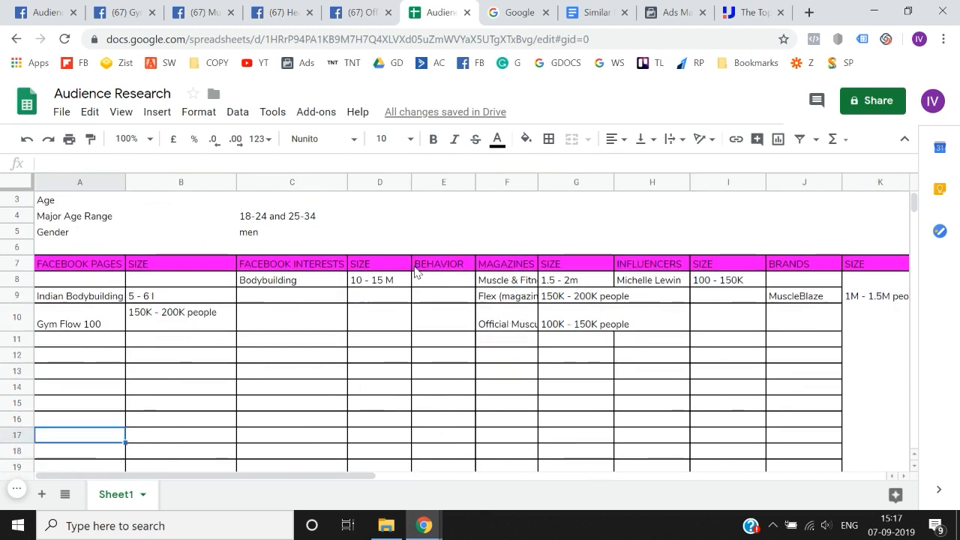
{"action": "key", "text": "Up"}
{"action": "key", "text": "Up"}
{"action": "key", "text": "Up"}
{"action": "key", "text": "Up"}
{"action": "key", "text": "Up"}
{"action": "key", "text": "Up"}
{"action": "key", "text": "Up"}
{"action": "key", "text": "Up"}
{"action": "key", "text": "Up"}
{"action": "key", "text": "Up"}
{"action": "key", "text": "Up"}
{"action": "key", "text": "Up"}
{"action": "key", "text": "Up"}
{"action": "key", "text": "Up"}
{"action": "key", "text": "Up"}
{"action": "key", "text": "Up"}
{"action": "key", "text": "Down"}
{"action": "key", "text": "Down"}
{"action": "key", "text": "Down"}
{"action": "key", "text": "Down"}
{"action": "key", "text": "Down"}
{"action": "key", "text": "Down"}
{"action": "key", "text": "Down"}
{"action": "key", "text": "Down"}
{"action": "key", "text": "Down"}
{"action": "key", "text": "Down"}
{"action": "key", "text": "Down"}
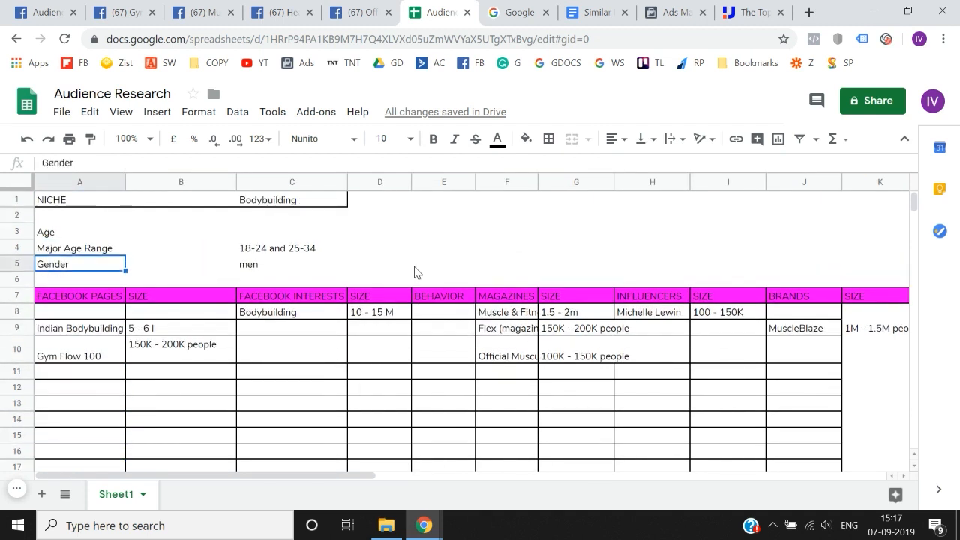
Look across the audience table to the columns beyond Events and back along the header row to Facebook Pages
{"action": "key", "text": "Right"}
{"action": "key", "text": "Right"}
{"action": "key", "text": "Right"}
{"action": "key", "text": "Right"}
{"action": "key", "text": "Right"}
{"action": "key", "text": "Right"}
{"action": "key", "text": "Right"}
{"action": "key", "text": "Right"}
{"action": "key", "text": "Right"}
{"action": "key", "text": "Right"}
{"action": "key", "text": "Right"}
{"action": "key", "text": "Right"}
{"action": "key", "text": "Up"}
{"action": "key", "text": "Up"}
{"action": "key", "text": "Up"}
{"action": "key", "text": "Up"}
{"action": "key", "text": "Up"}
{"action": "key", "text": "Up"}
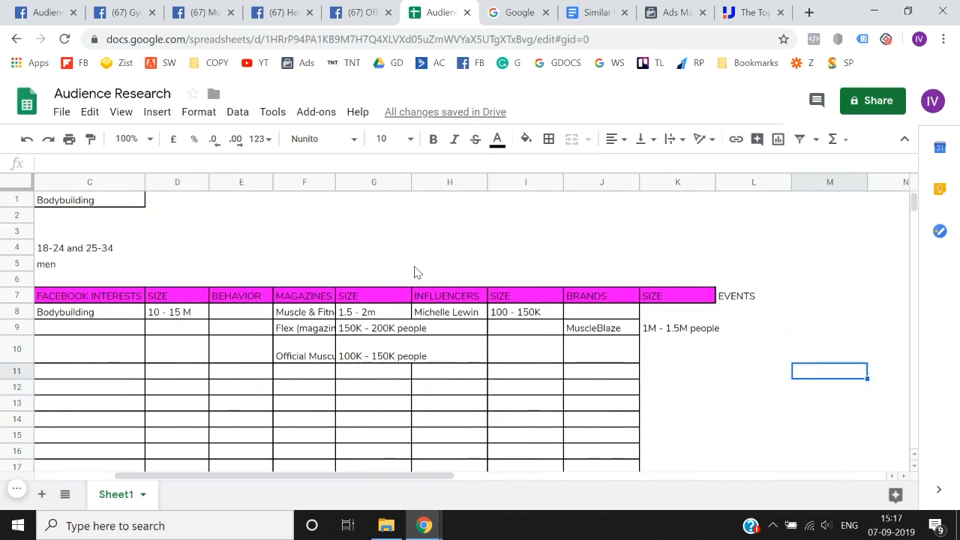
{"action": "key", "text": "Left"}
{"action": "key", "text": "Left"}
{"action": "key", "text": "Left"}
{"action": "key", "text": "Left"}
{"action": "key", "text": "Down"}
{"action": "key", "text": "Left"}
{"action": "key", "text": "Left"}
{"action": "key", "text": "Left"}
{"action": "key", "text": "Left"}
{"action": "key", "text": "Left"}
{"action": "key", "text": "Left"}
{"action": "key", "text": "Left"}
{"action": "key", "text": "Left"}
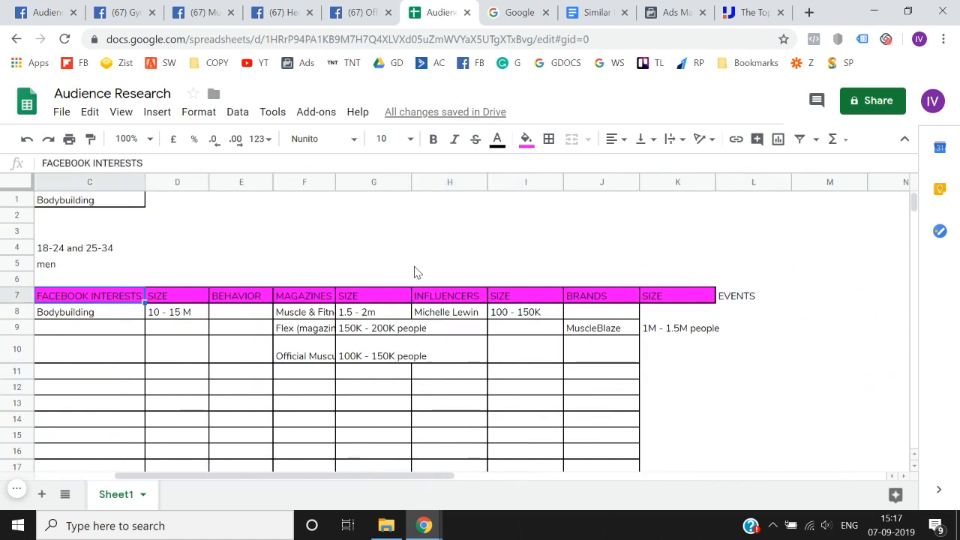
Highlight the audience table from the Facebook Pages header through the Events column to review all research categories
{"action": "key", "text": "Down"}
{"action": "key", "text": "Up"}
{"action": "key", "text": "shift+Right"}
{"action": "key", "text": "shift+Right"}
{"action": "key", "text": "shift+Right"}
{"action": "key", "text": "shift+Right"}
{"action": "key", "text": "shift+Right"}
{"action": "key", "text": "shift+Right"}
{"action": "key", "text": "shift+Right"}
{"action": "key", "text": "shift+Right"}
{"action": "key", "text": "shift+Right"}
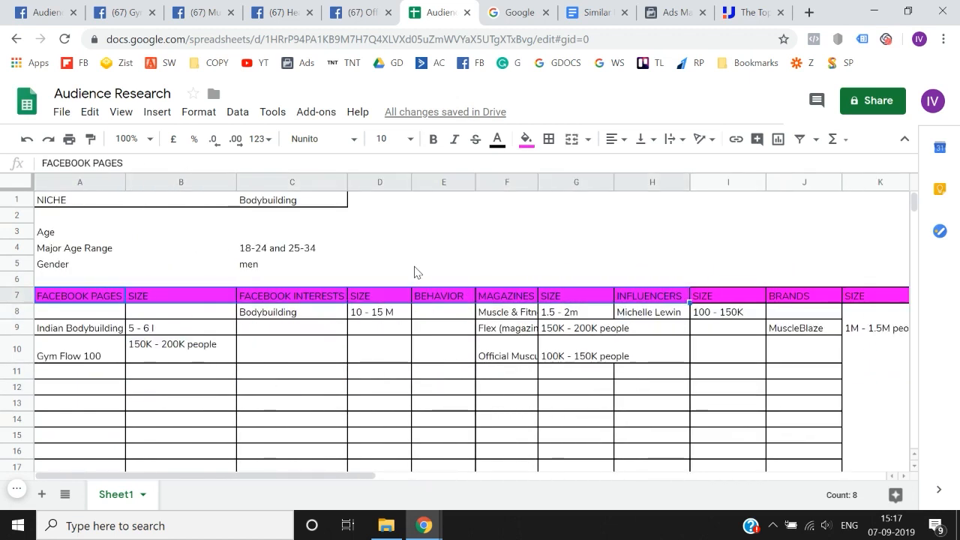
{"action": "key", "text": "shift+Right"}
{"action": "key", "text": "shift+Right"}
{"action": "key", "text": "shift+Down"}
{"action": "key", "text": "shift+Down"}
{"action": "key", "text": "shift+Down"}
{"action": "key", "text": "shift+Down"}
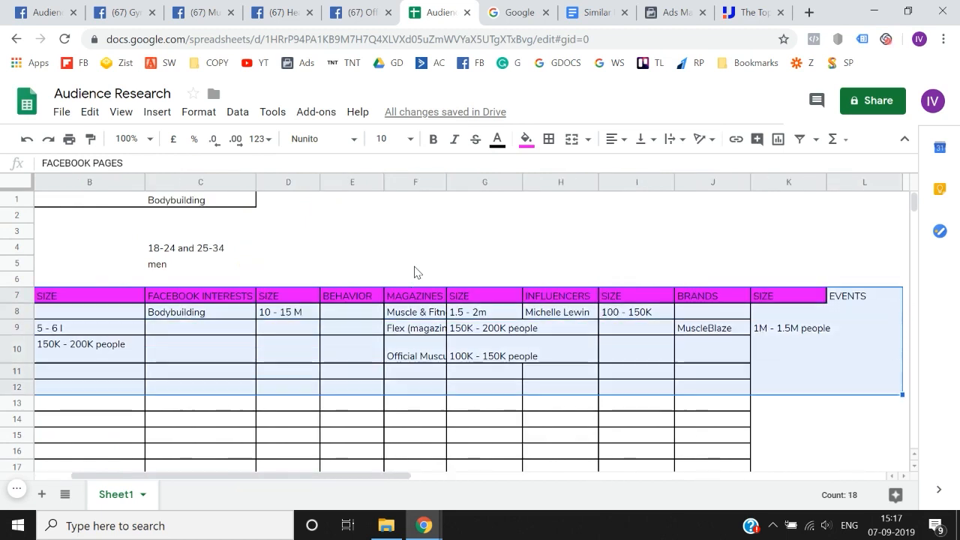
{"action": "key", "text": "shift+Down"}
Highlight the entry rows from row 8 downward, from Facebook Pages through Events, to review the recorded audiences and sizes
{"action": "key", "text": "Down"}
{"action": "key", "text": "shift+Right"}
{"action": "key", "text": "shift+Right"}
{"action": "key", "text": "shift+Right"}
{"action": "key", "text": "shift+Right"}
{"action": "key", "text": "shift+Right"}
{"action": "key", "text": "shift+Right"}
{"action": "key", "text": "shift+Right"}
{"action": "key", "text": "shift+Right"}
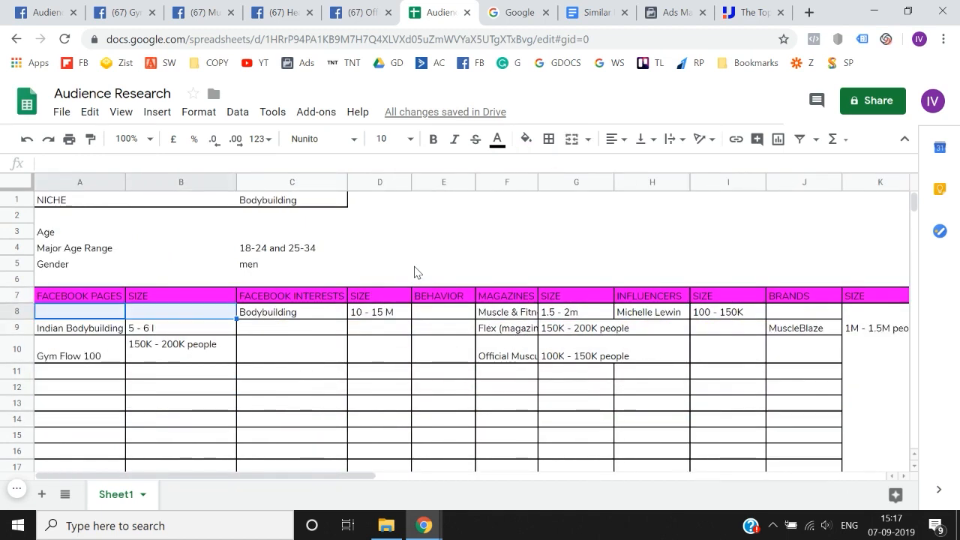
{"action": "key", "text": "shift+Right"}
{"action": "key", "text": "shift+Right"}
{"action": "key", "text": "shift+Down"}
{"action": "key", "text": "shift+Right"}
{"action": "key", "text": "shift+Down"}
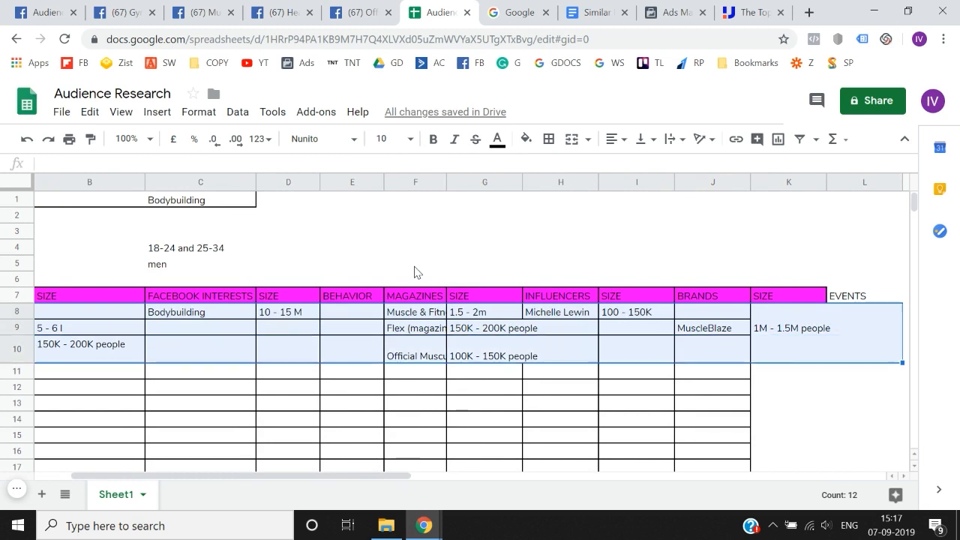
{"action": "key", "text": "shift+Down"}
{"action": "key", "text": "shift+Down"}
{"action": "key", "text": "shift+Down"}
{"action": "key", "text": "shift+Down"}
{"action": "key", "text": "shift+Down"}
{"action": "key", "text": "shift+Down"}
Highlight row 8 from the Facebook Pages size through the Brands size to examine its entries
{"action": "key", "text": "Left"}
{"action": "key", "text": "Right"}
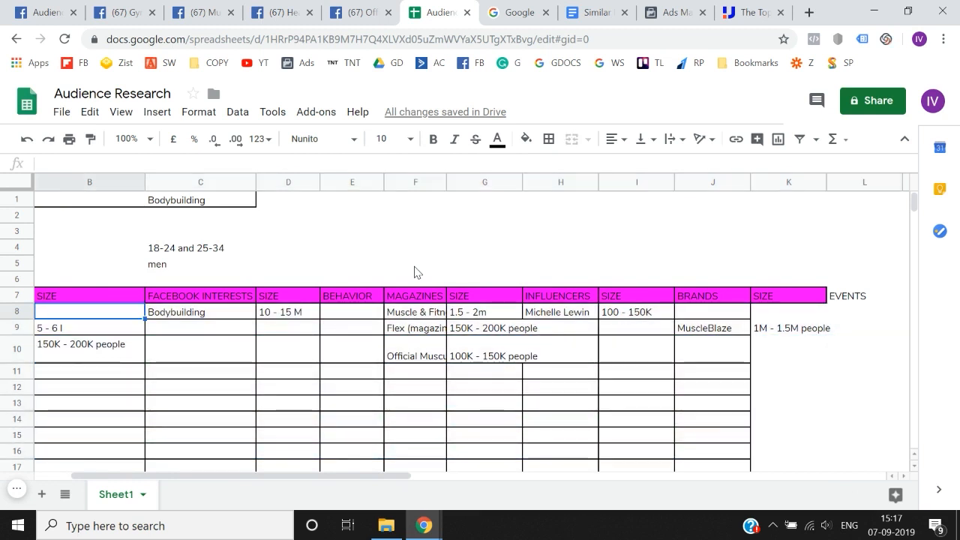
{"action": "key", "text": "shift+Right"}
{"action": "key", "text": "shift+Right"}
{"action": "key", "text": "shift+Right"}
{"action": "key", "text": "shift+Right"}
{"action": "key", "text": "shift+Right"}
{"action": "key", "text": "shift+Right"}
{"action": "key", "text": "shift+Right"}
{"action": "key", "text": "shift+Right"}
{"action": "key", "text": "shift+Right"}
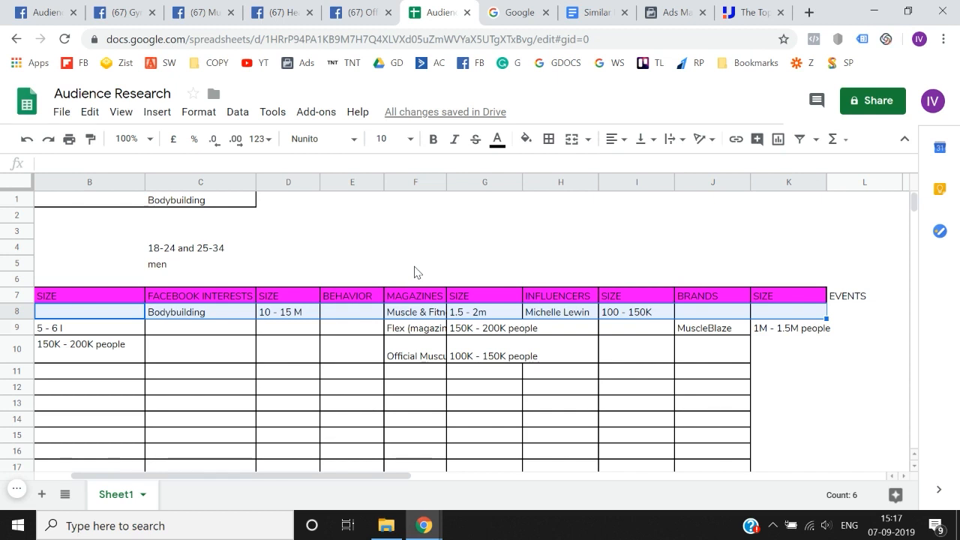
{"action": "key", "text": "Up"}
{"action": "key", "text": "Up"}
{"action": "key", "text": "Up"}
{"action": "key", "text": "Up"}
{"action": "key", "text": "Up"}
{"action": "key", "text": "Up"}
{"action": "key", "text": "Up"}
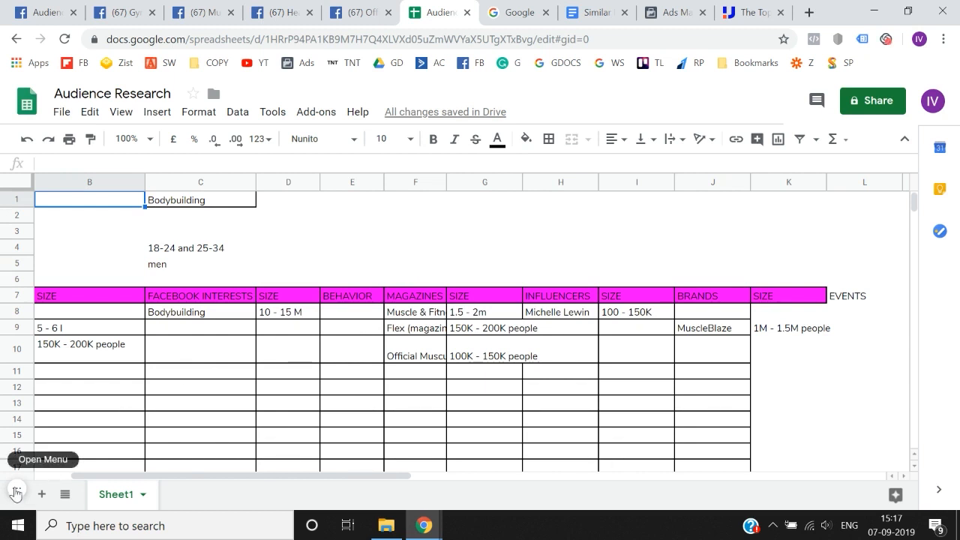
{"action": "left_click", "coordinate": [17, 488]}
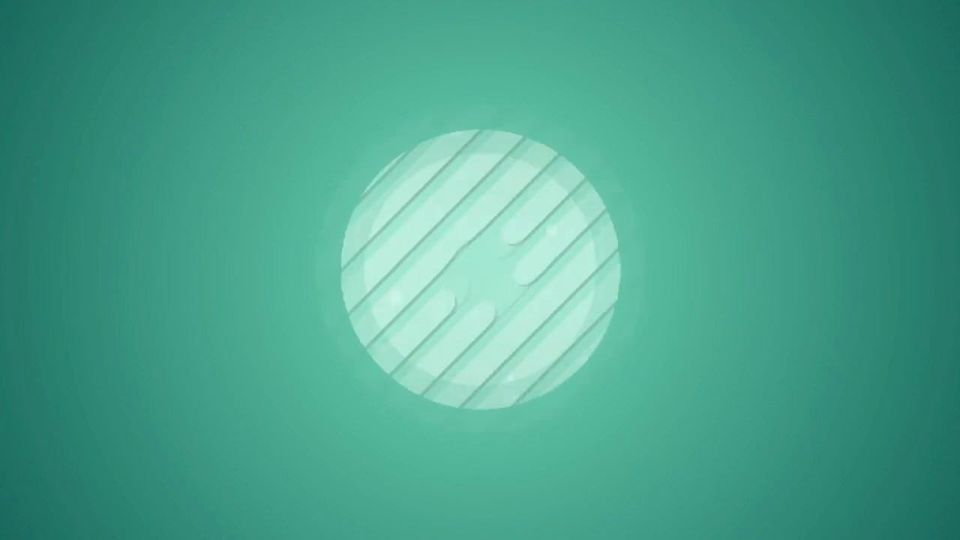